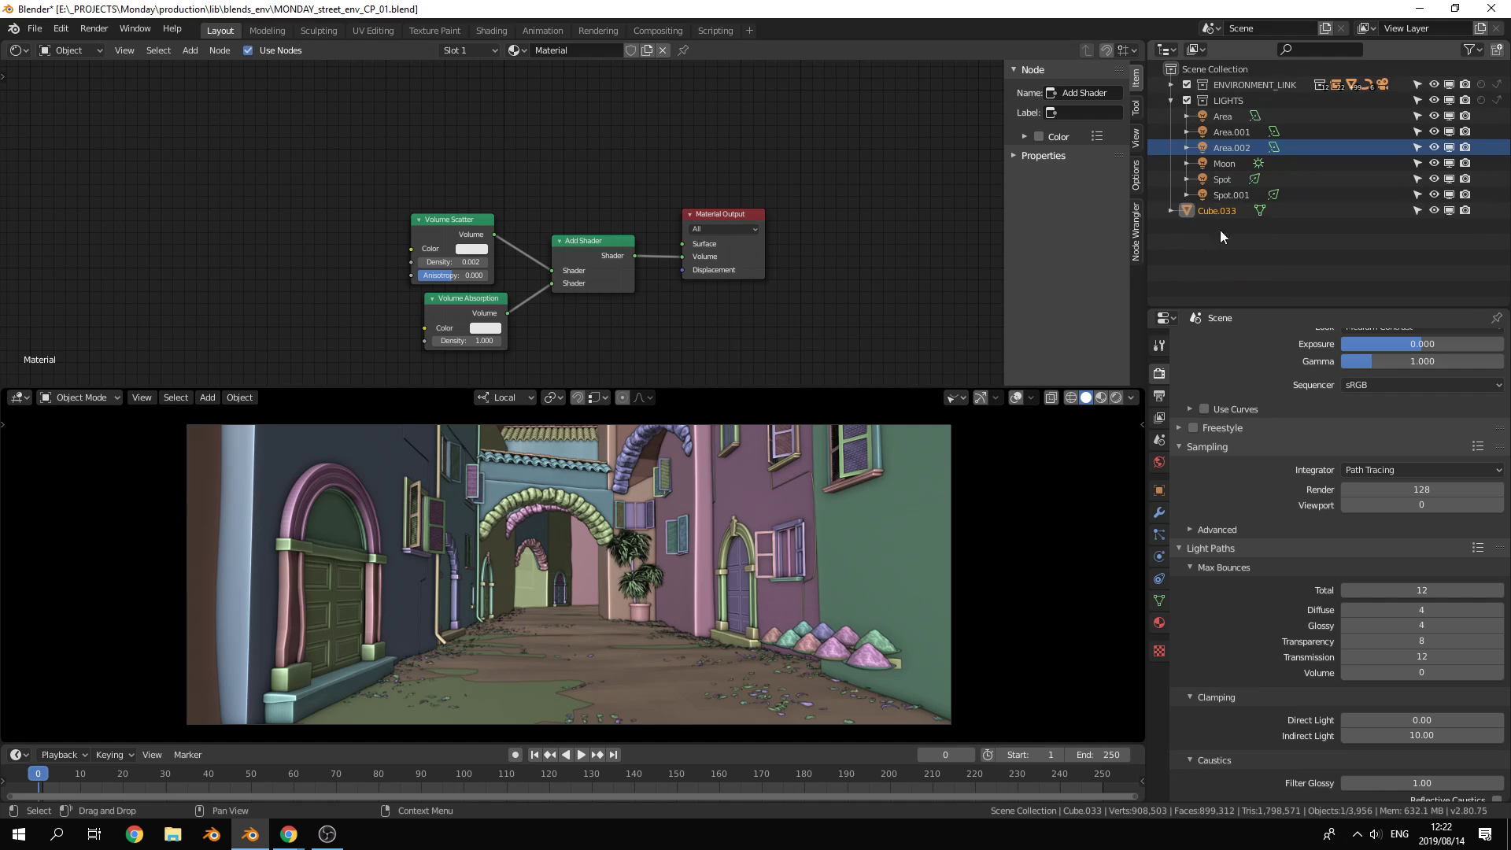
Rename the LIGHTS collection to NIGHT, hide it in the viewport and collapse its contents in the outliner
double_click(1228, 98)
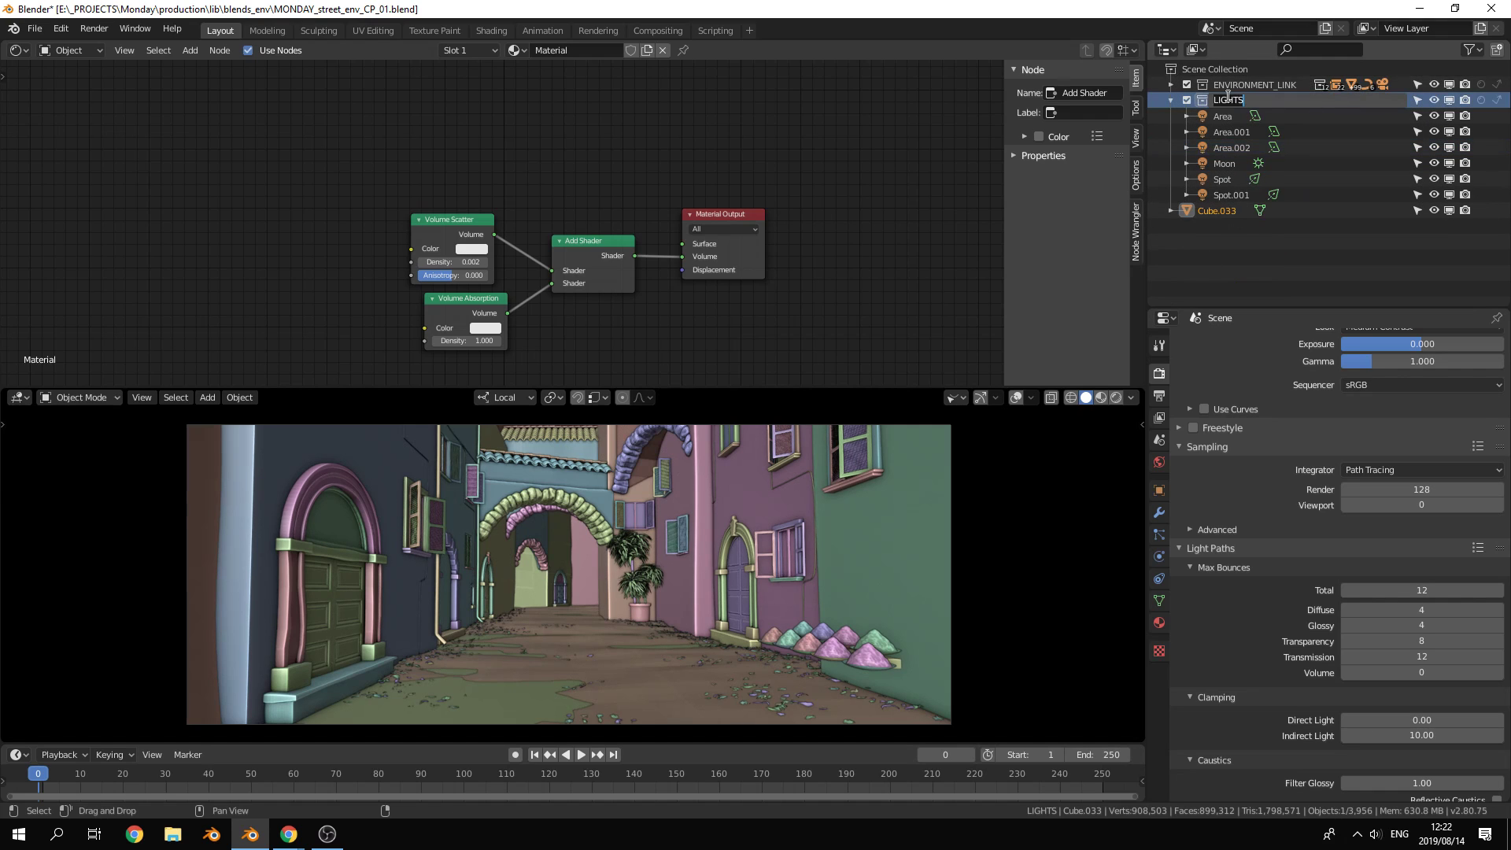
type("NIGHT")
key("Return")
left_click(1434, 100)
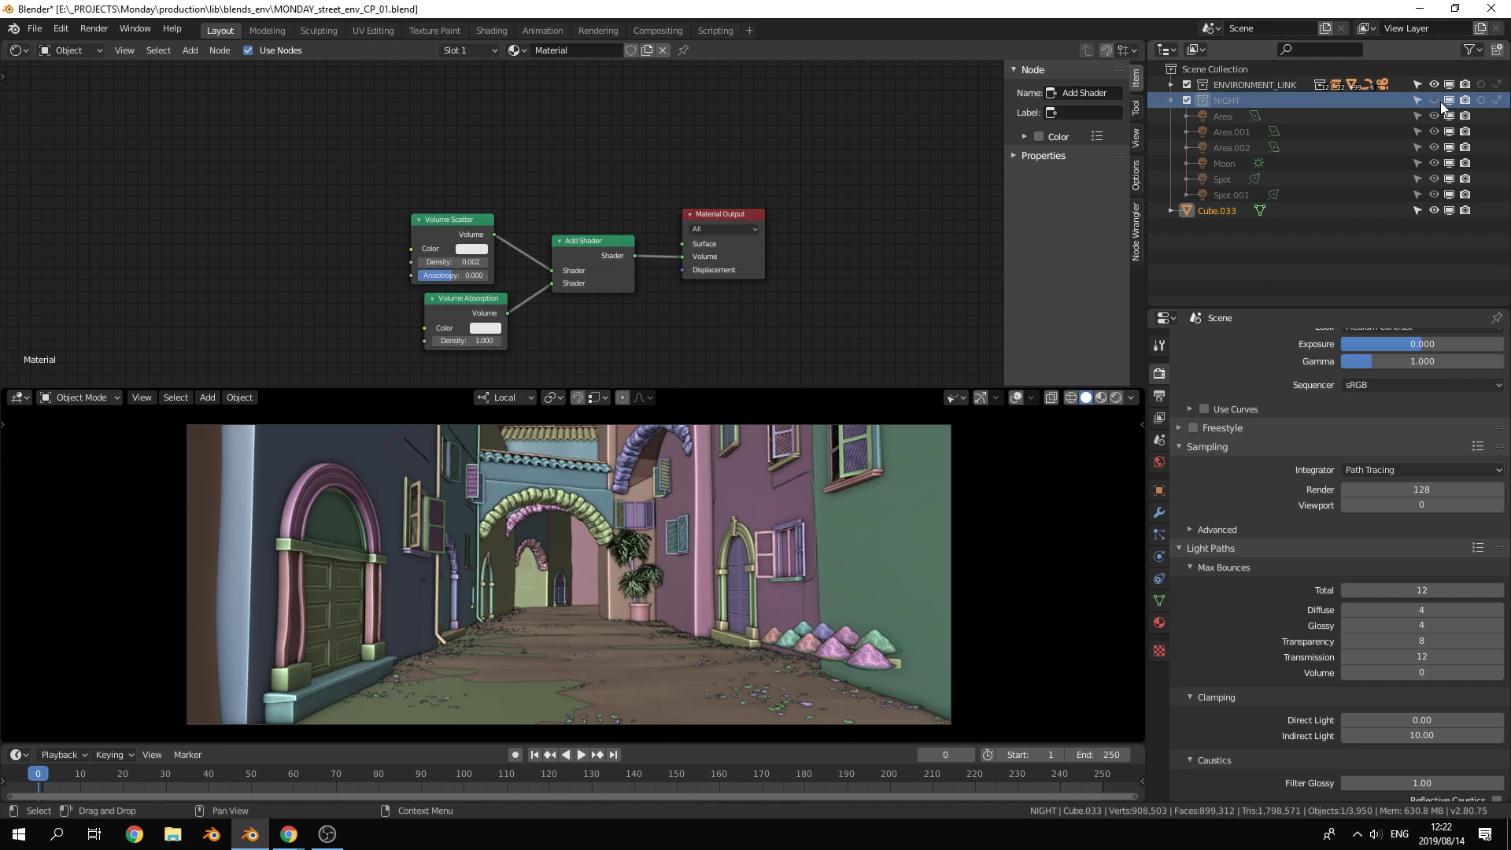
left_click(1170, 99)
Turn on the viewport overlays, delete the volume object Cube.033 and return to the camera view
left_click(1222, 115)
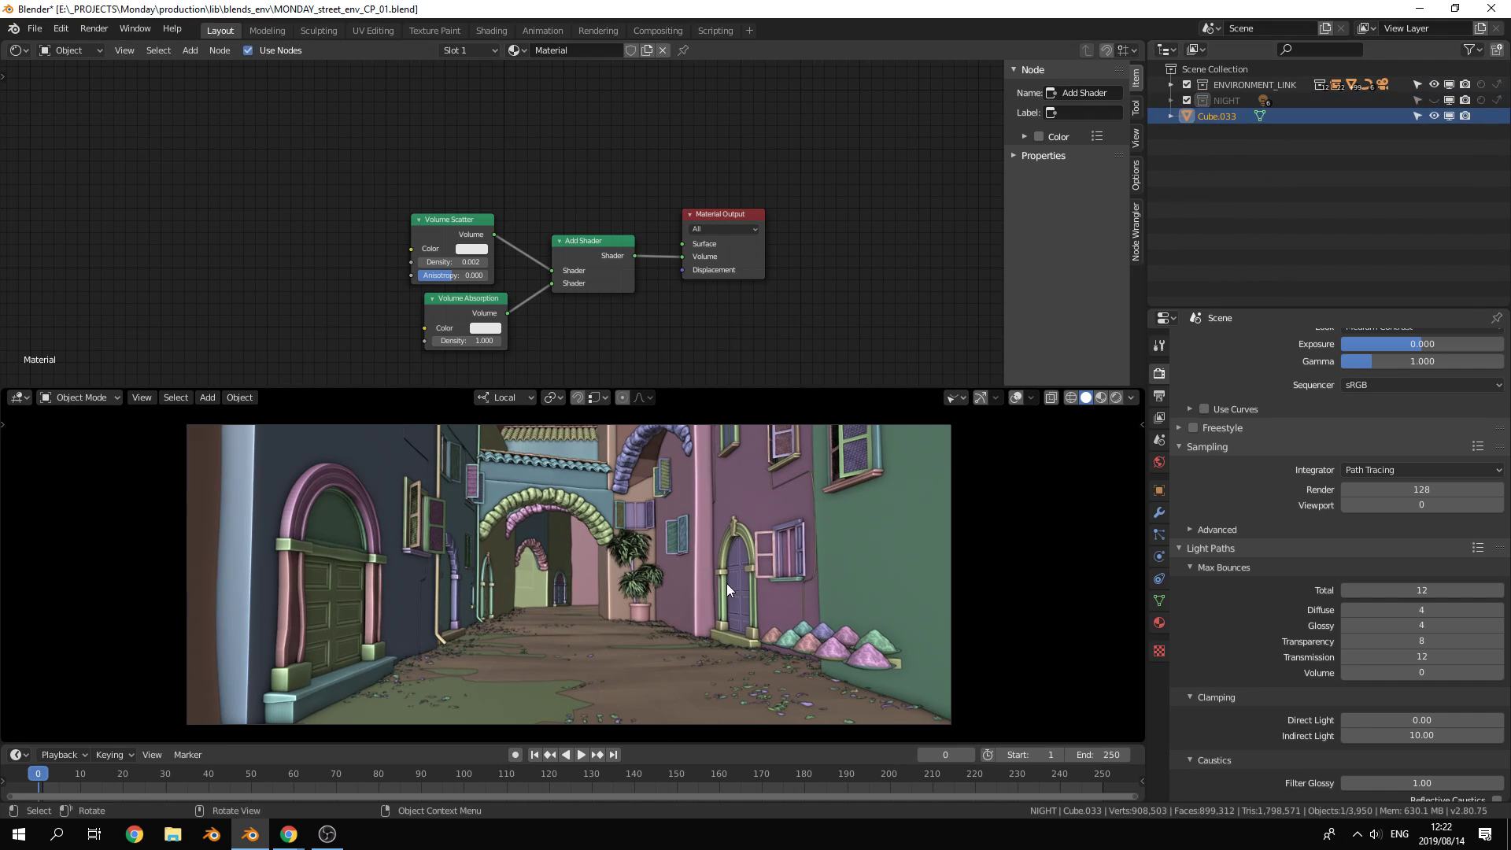
left_click(1015, 397)
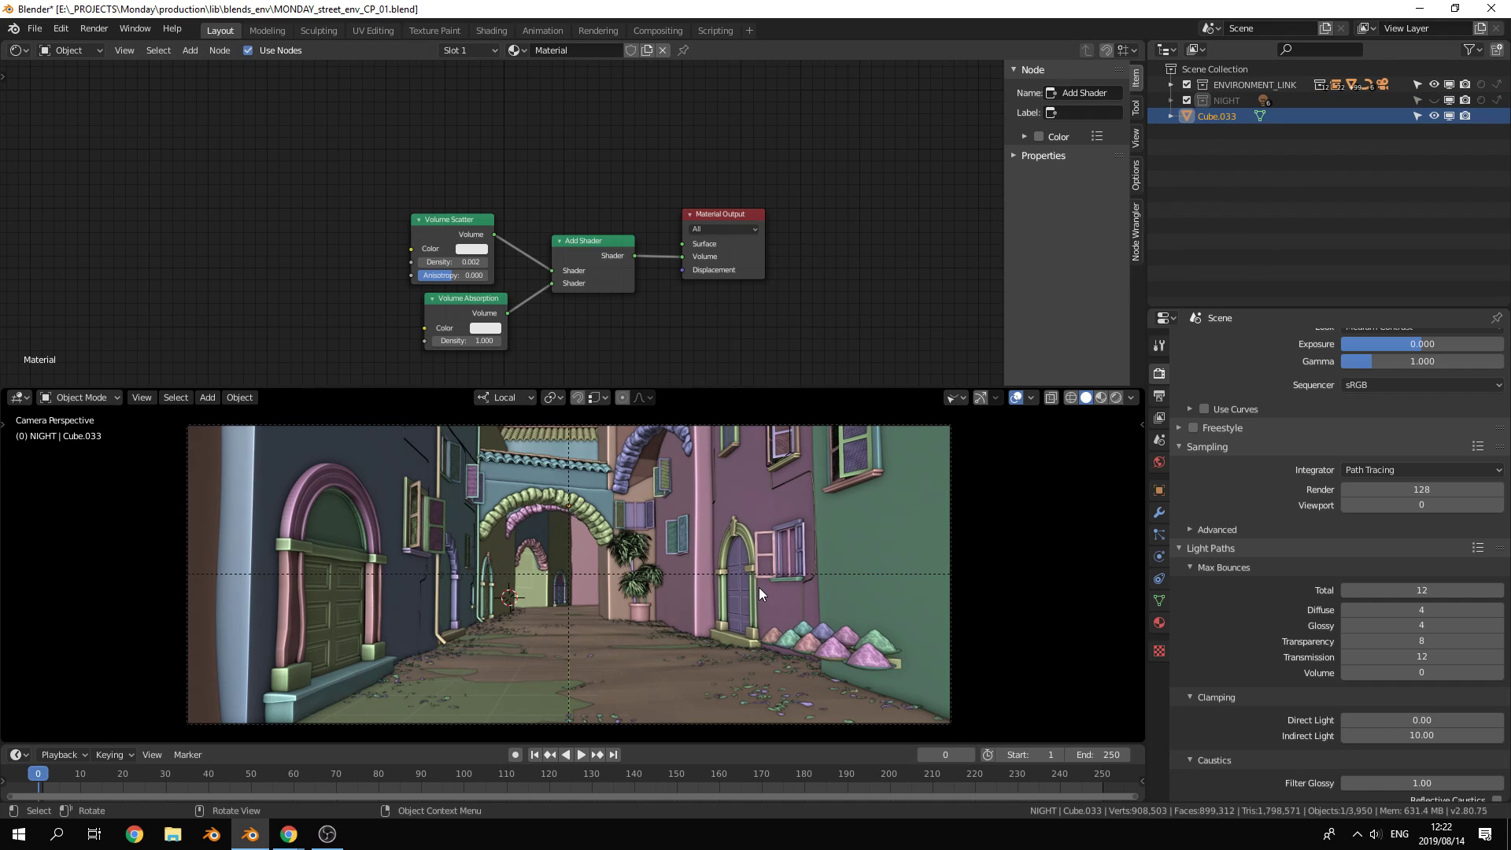
key("KP_Divide")
key("x")
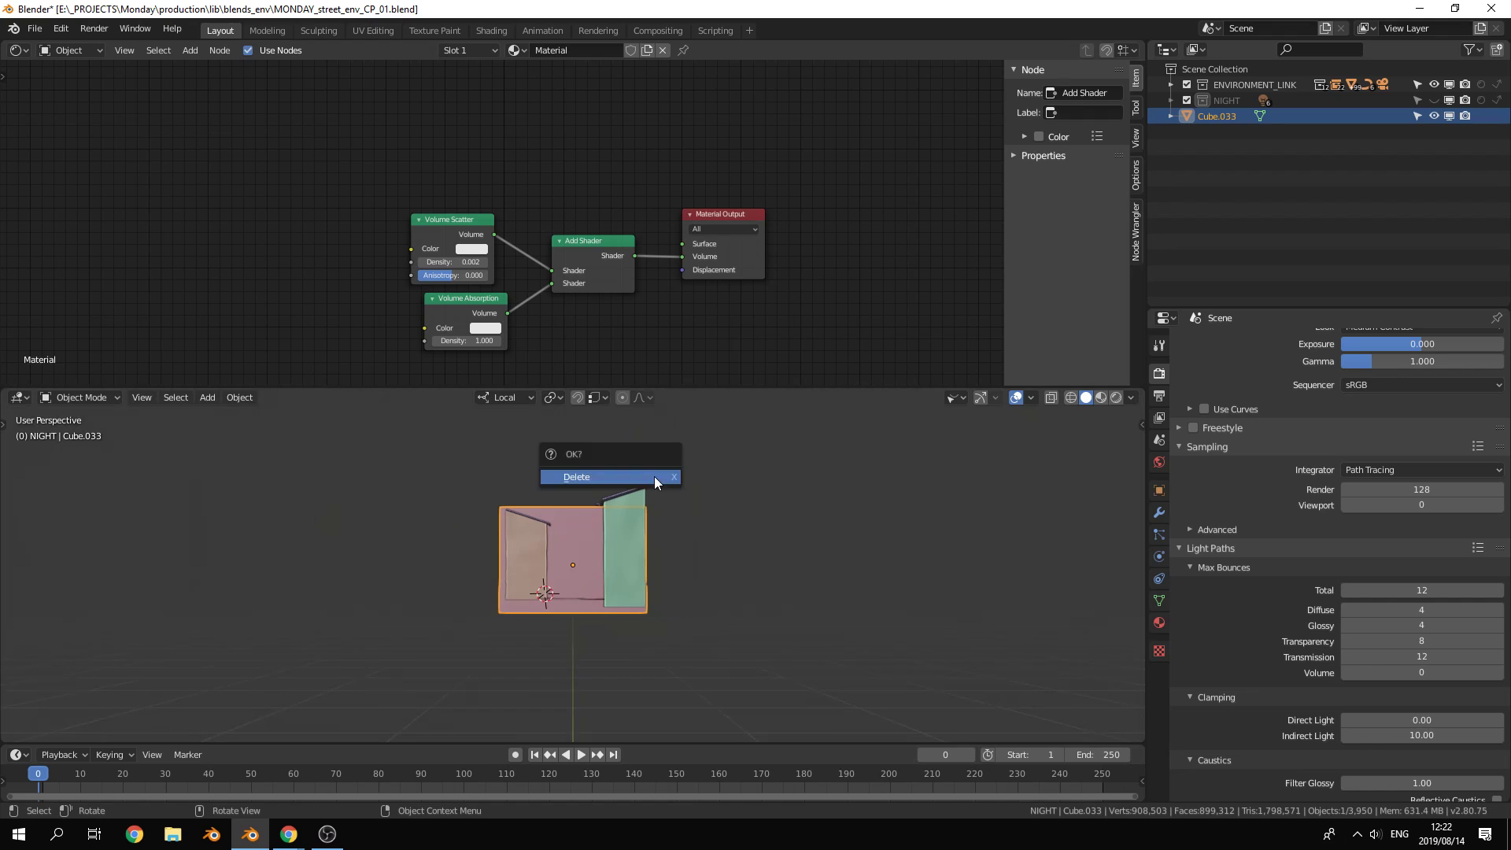
left_click(655, 475)
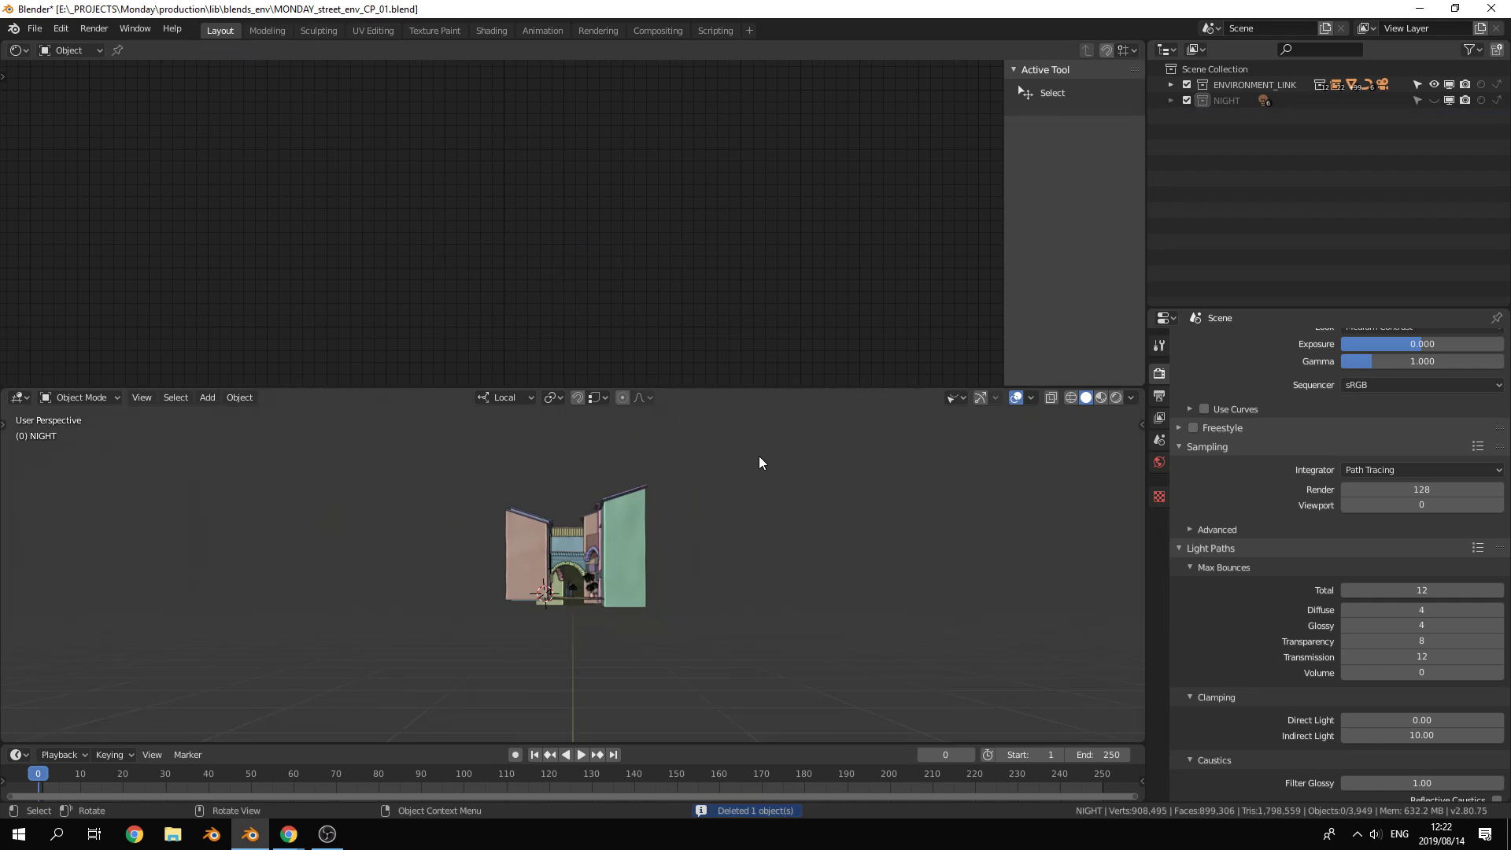
key("KP_0")
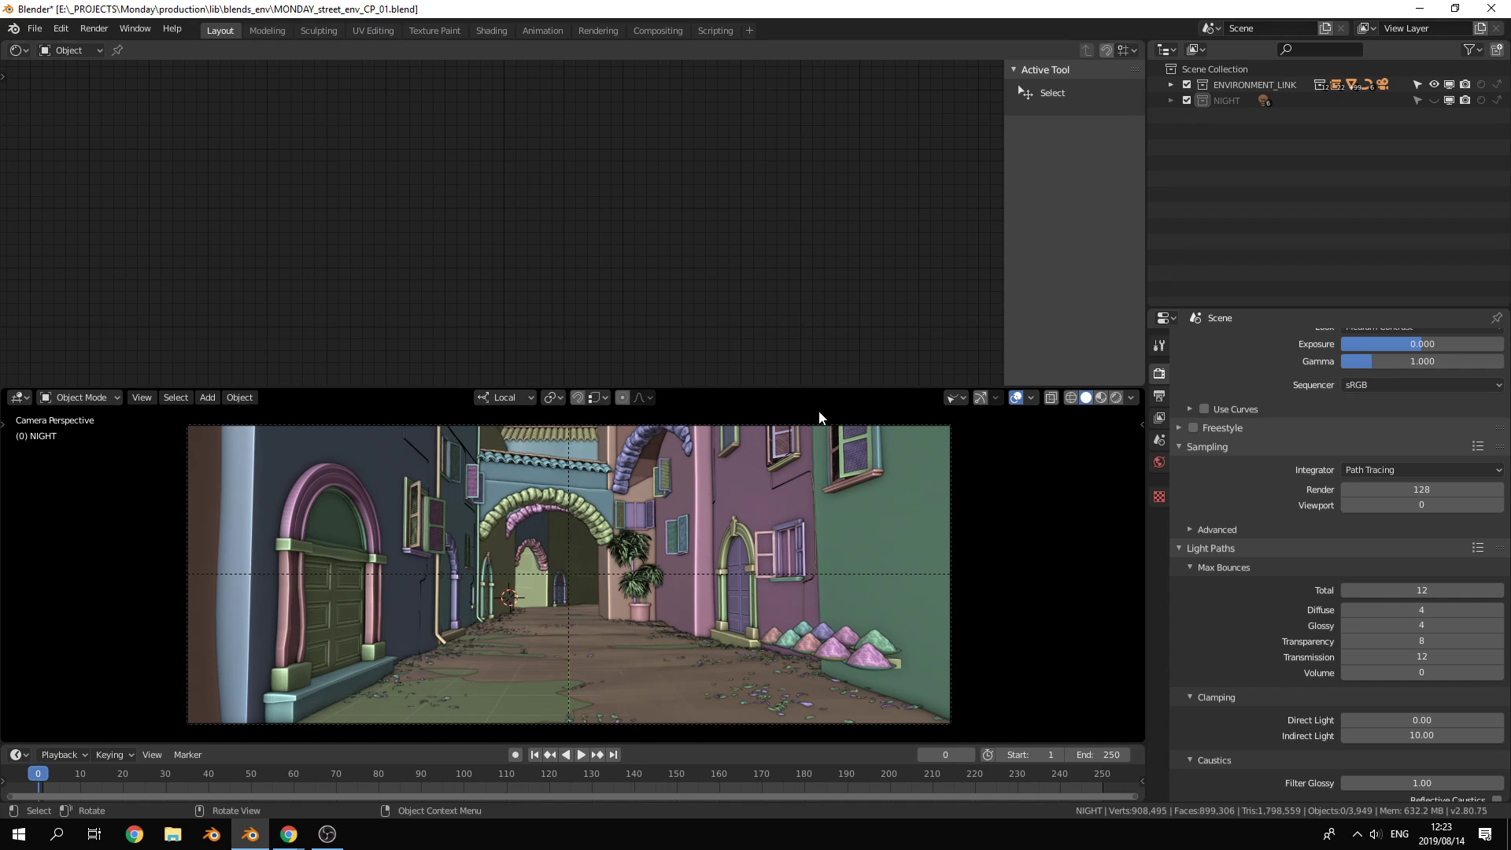
Set the world background's strength to 0 and collapse the Surface settings
left_click(1159, 464)
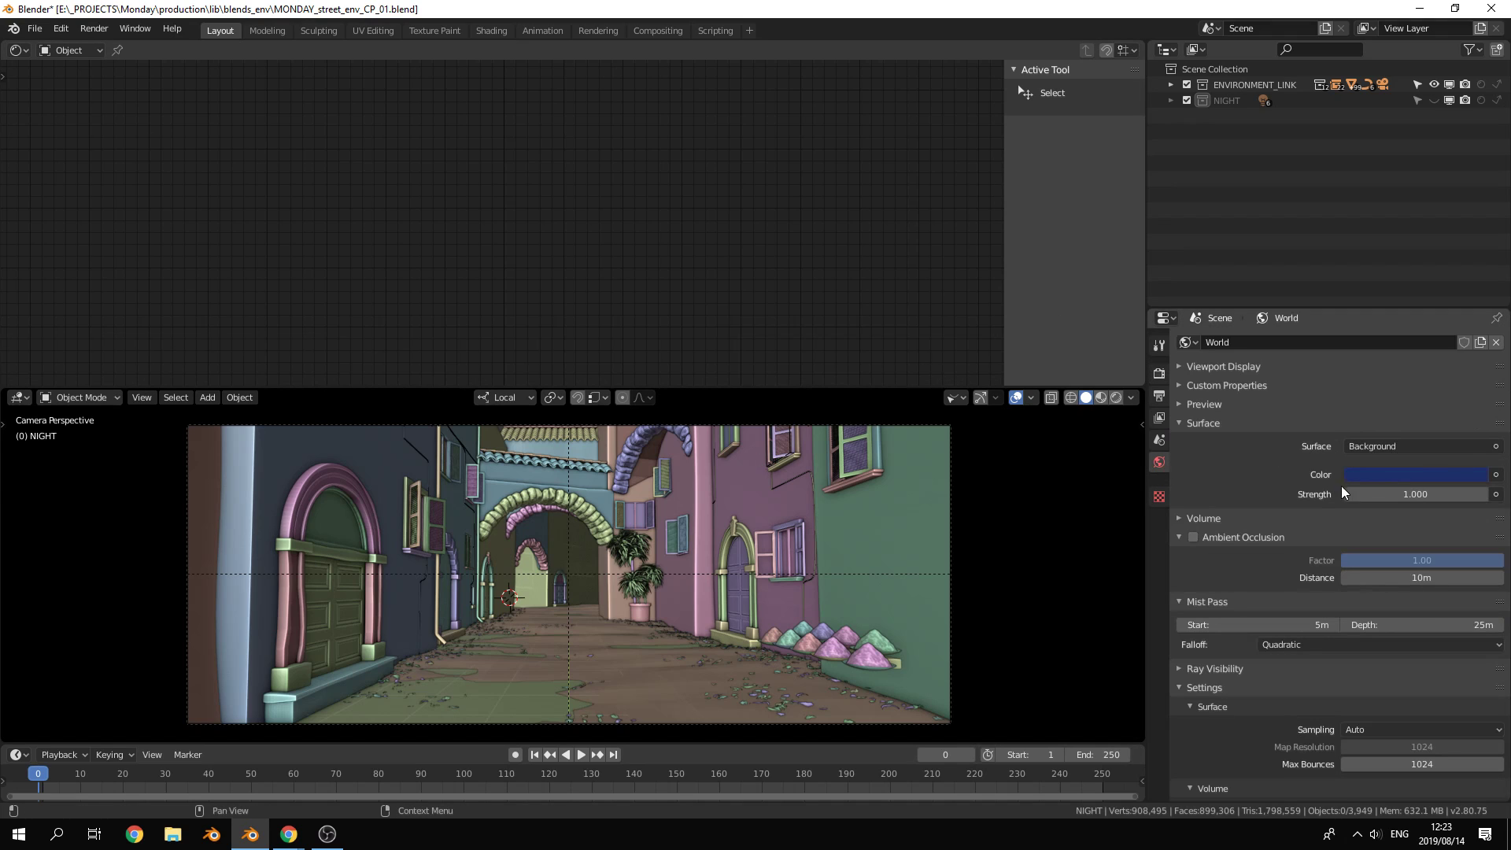
left_click(1382, 475)
left_click(1385, 496)
type("0")
key("Return")
left_click(1180, 423)
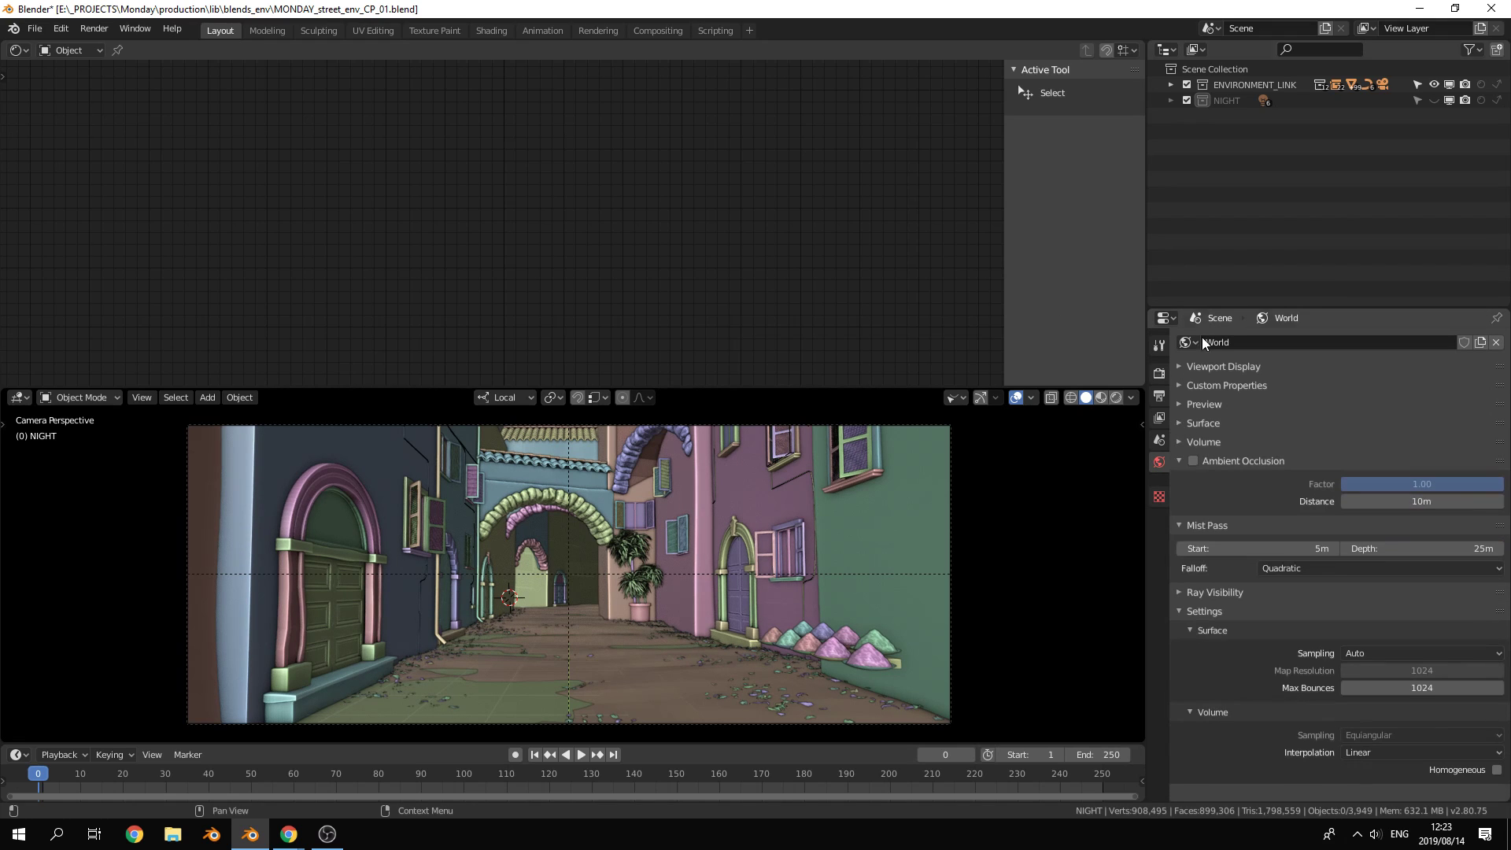
Add a new collection to the scene and name it "Day LIGHTINGS"
left_click(1496, 49)
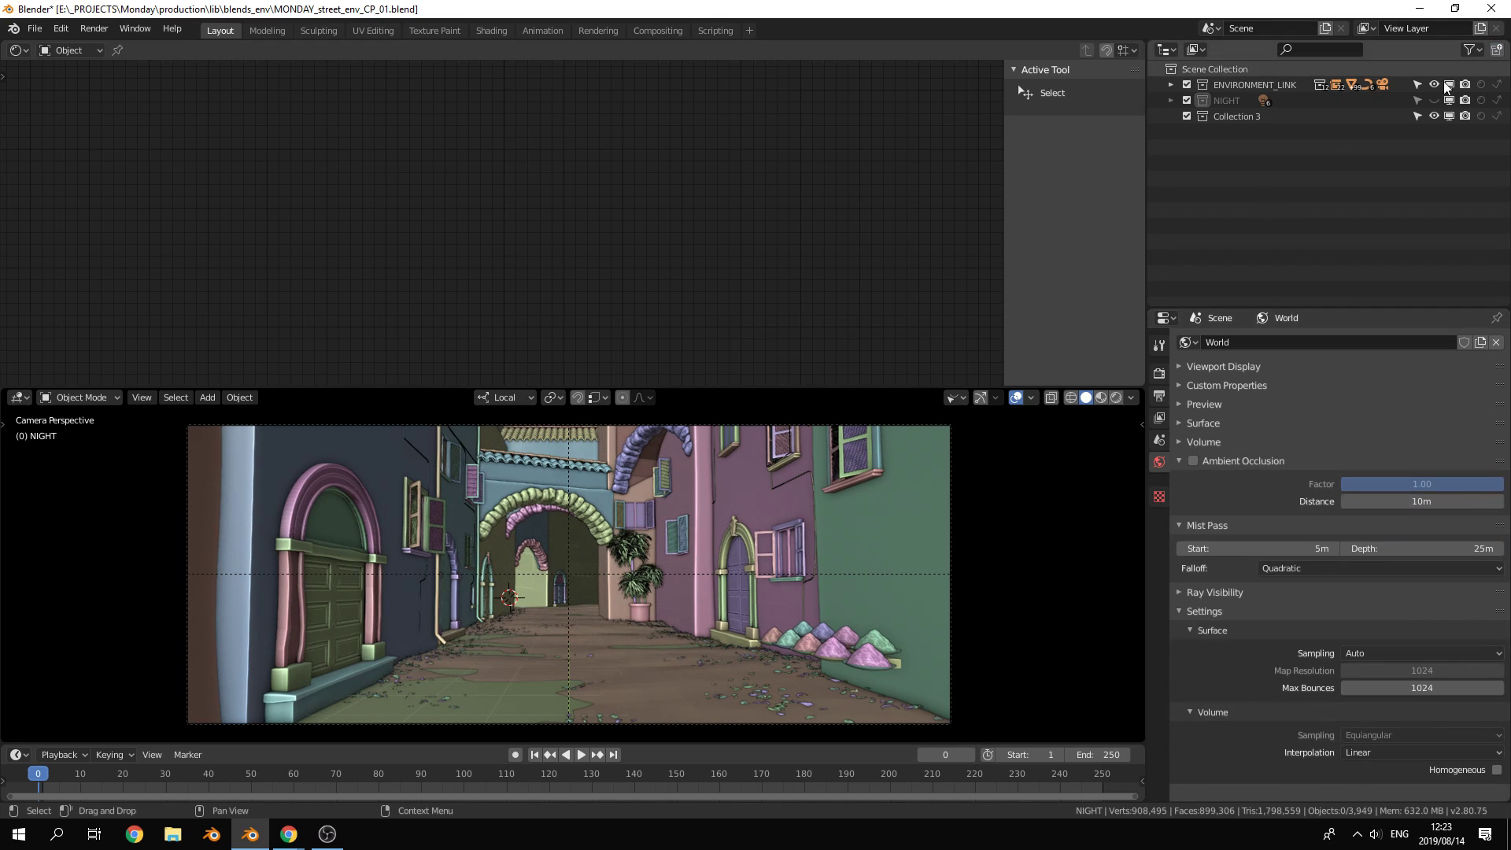
double_click(1273, 115)
type("D")
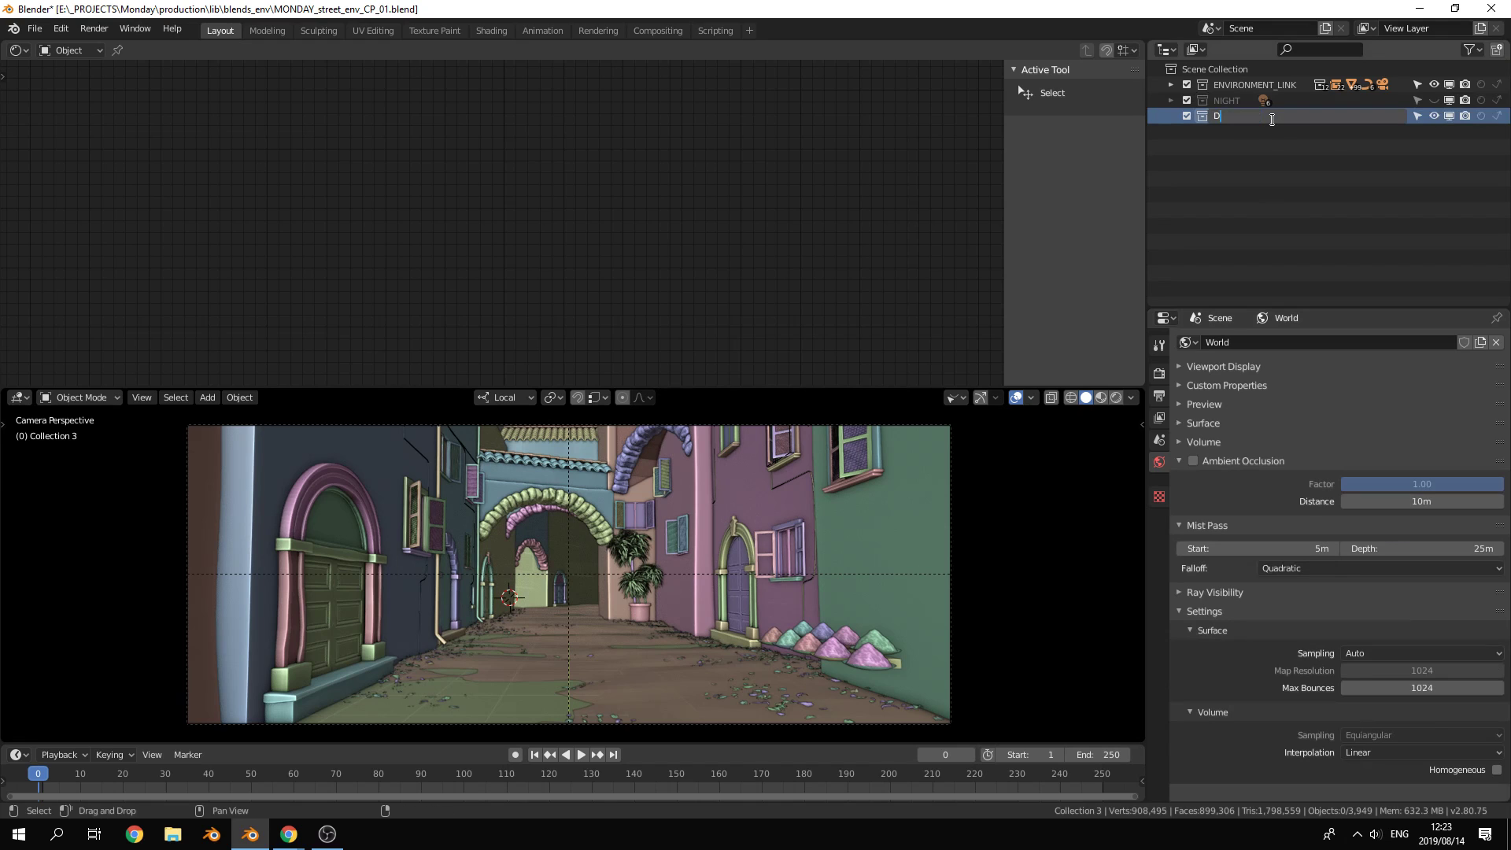
type("ay LIGHTINGS")
key("Return")
Correct the new collection's name to "DAY LIGHTING"
double_click(1274, 118)
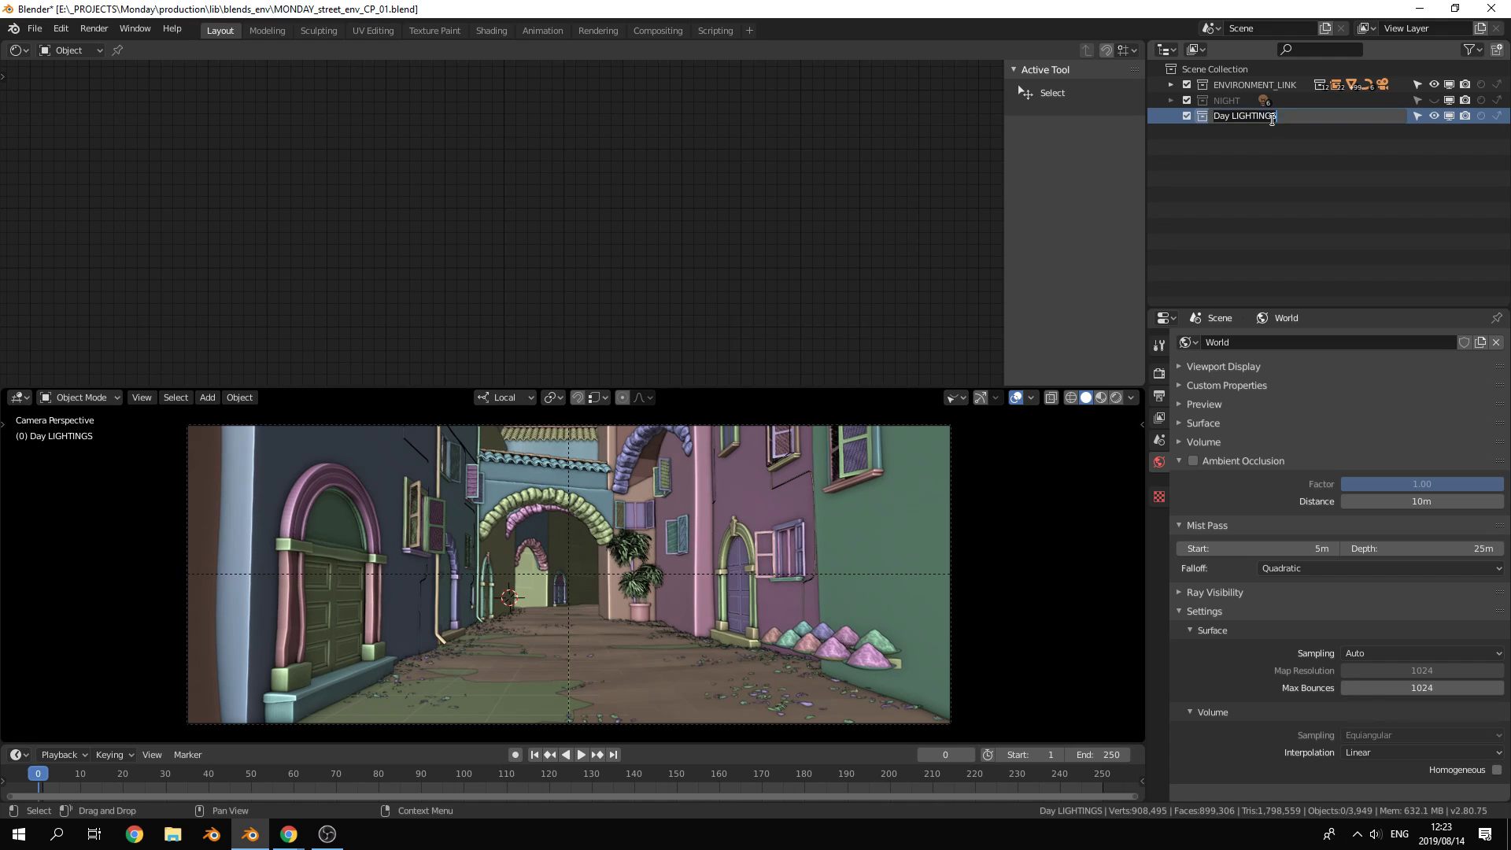
left_click(1275, 116)
key("BackSpace")
left_click_drag(1231, 117, 1156, 117)
type("DAY")
key("Return")
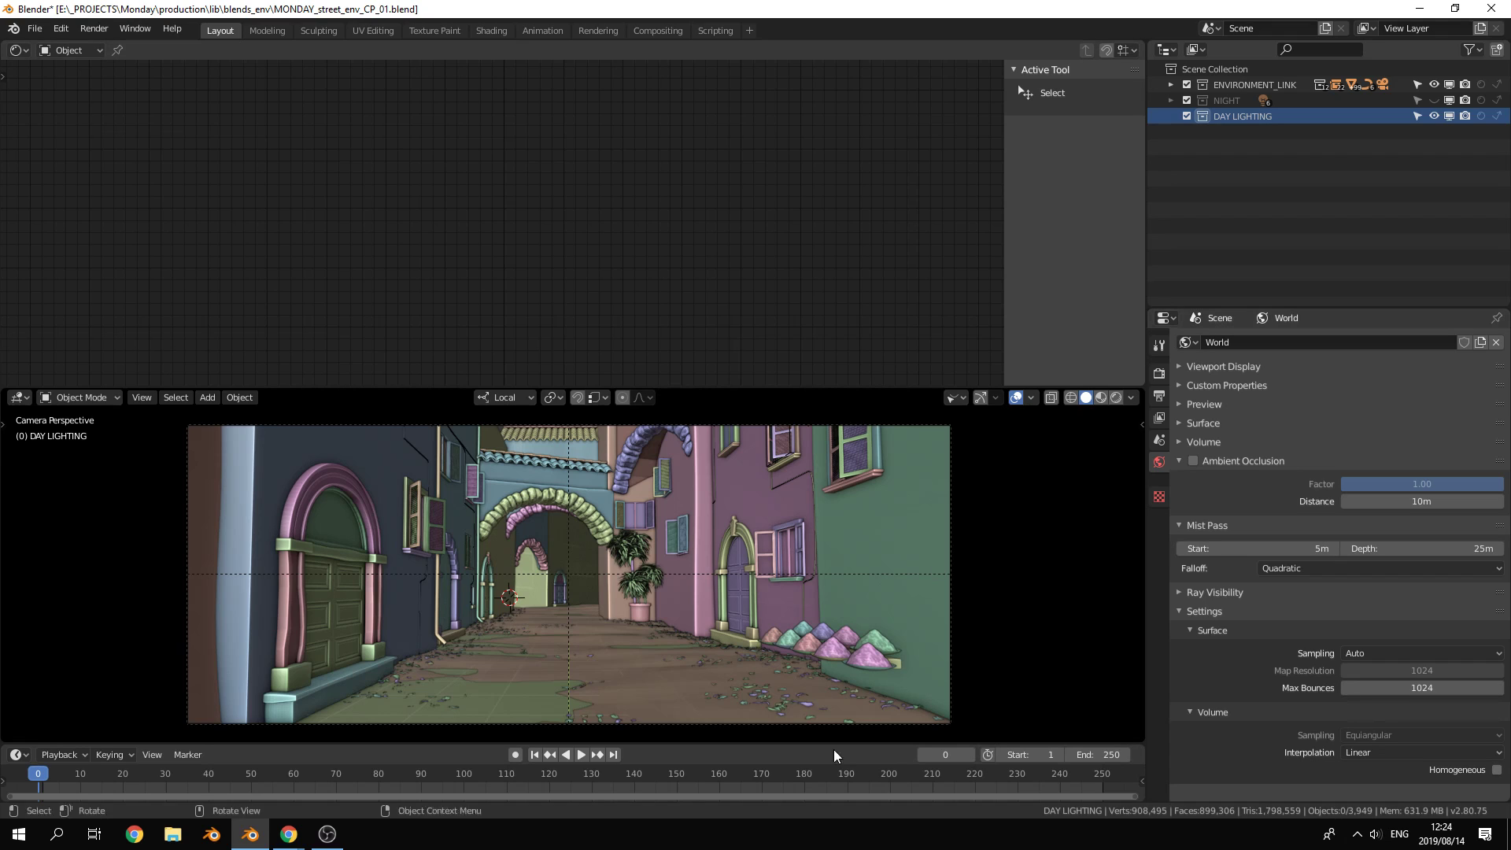
Show the camera viewport in Rendered shading and turn the empty shader editor into a 3D viewport showing the whole street
key("z")
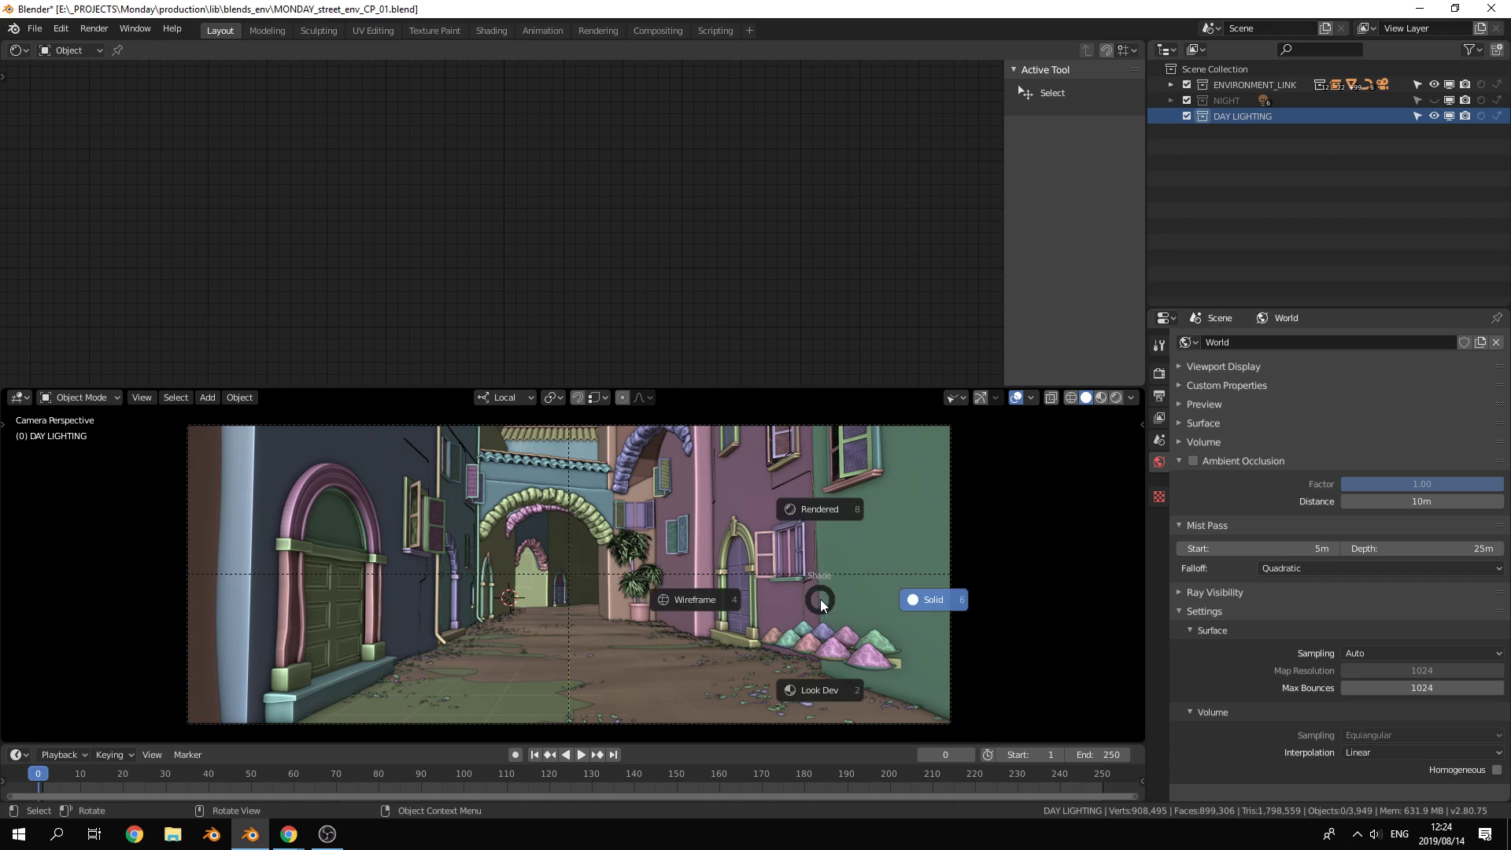
left_click(830, 512)
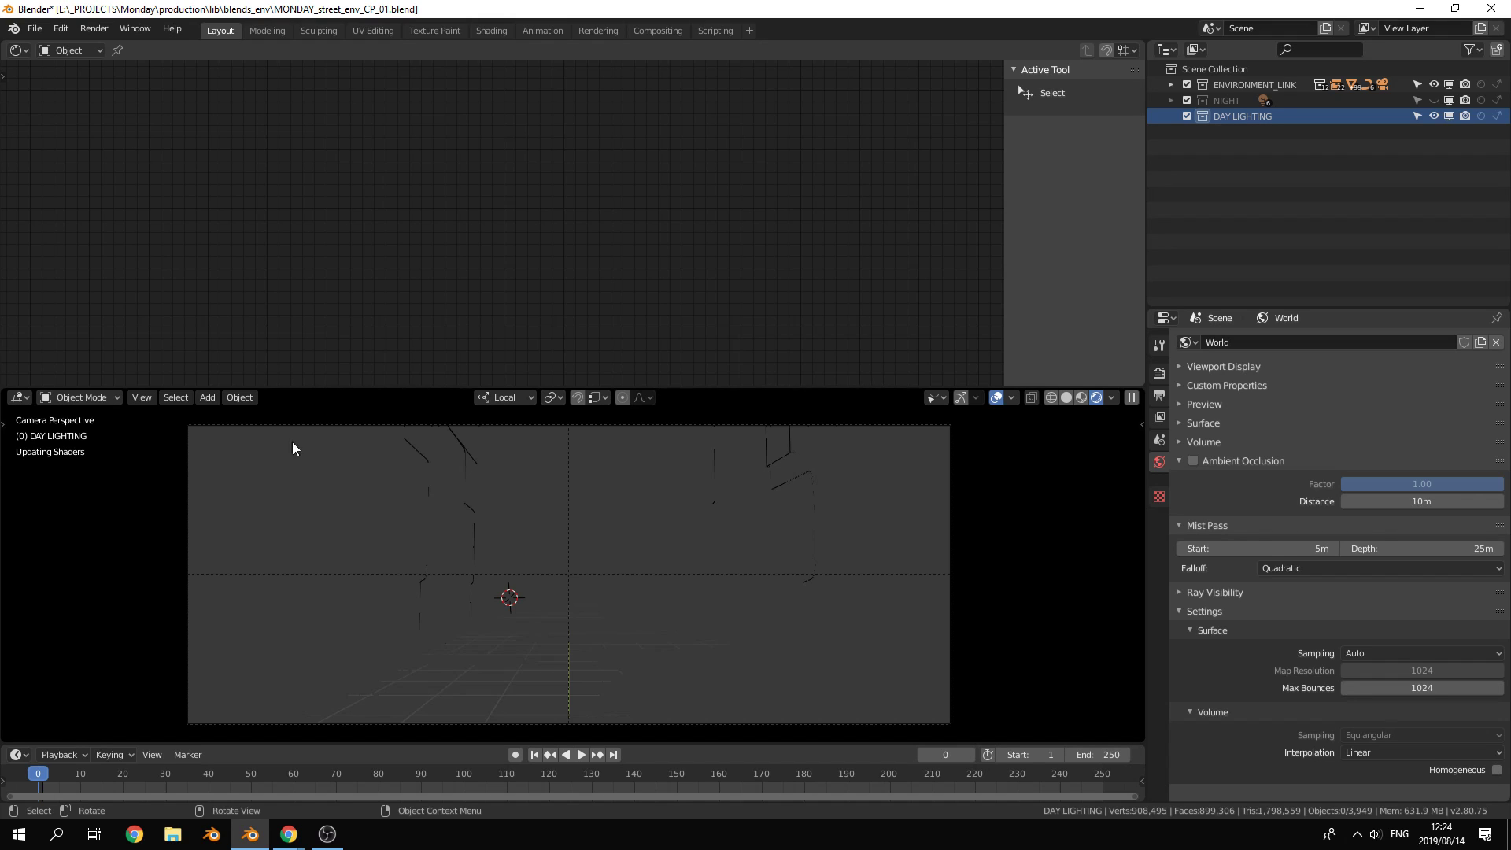
left_click(22, 51)
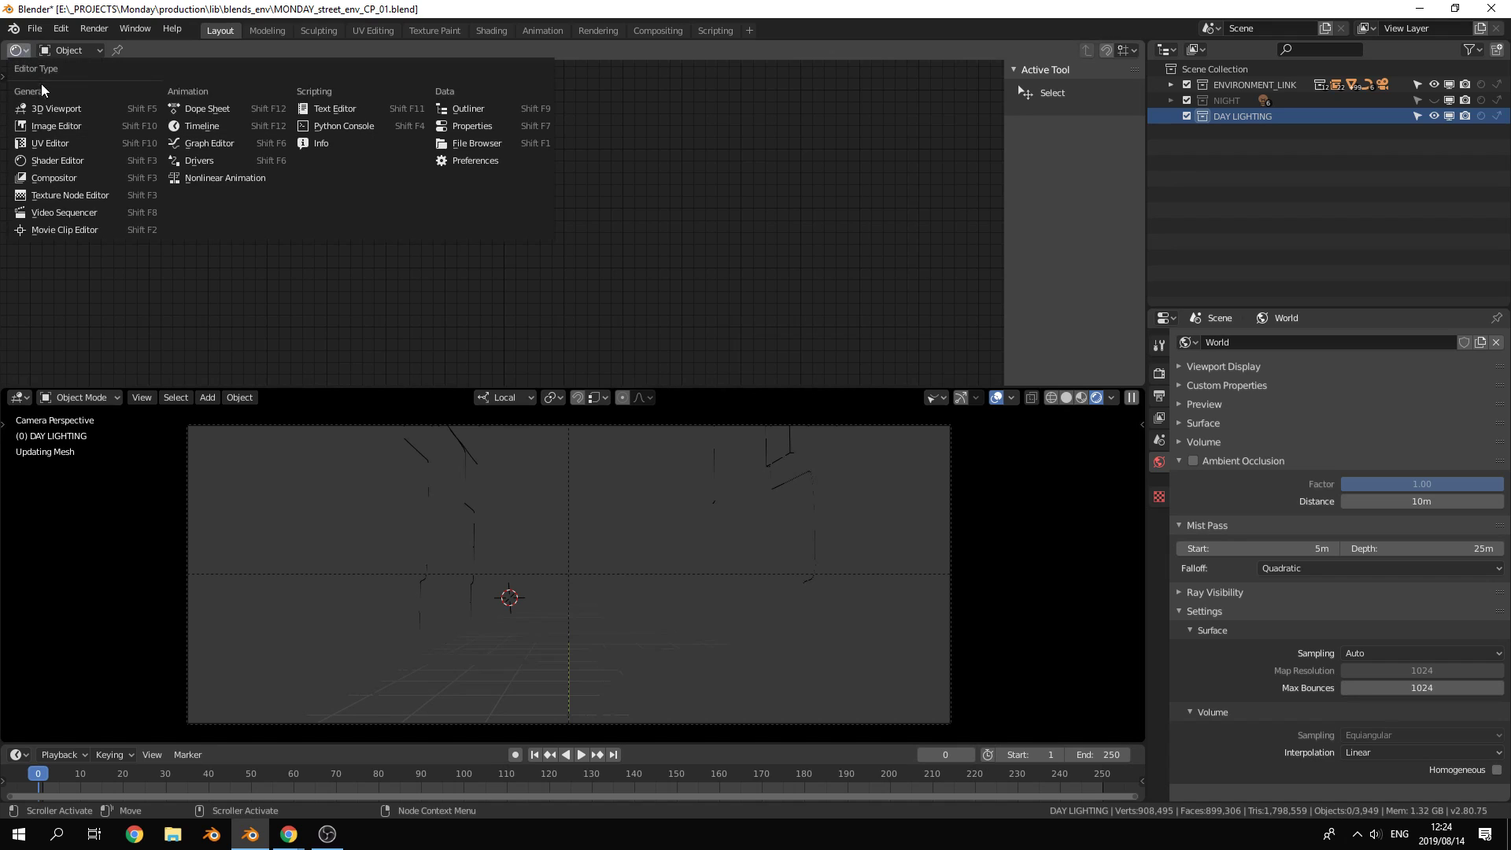
left_click(41, 102)
middle_click_drag(471, 265, 529, 220)
scroll(587, 273, "up", 6)
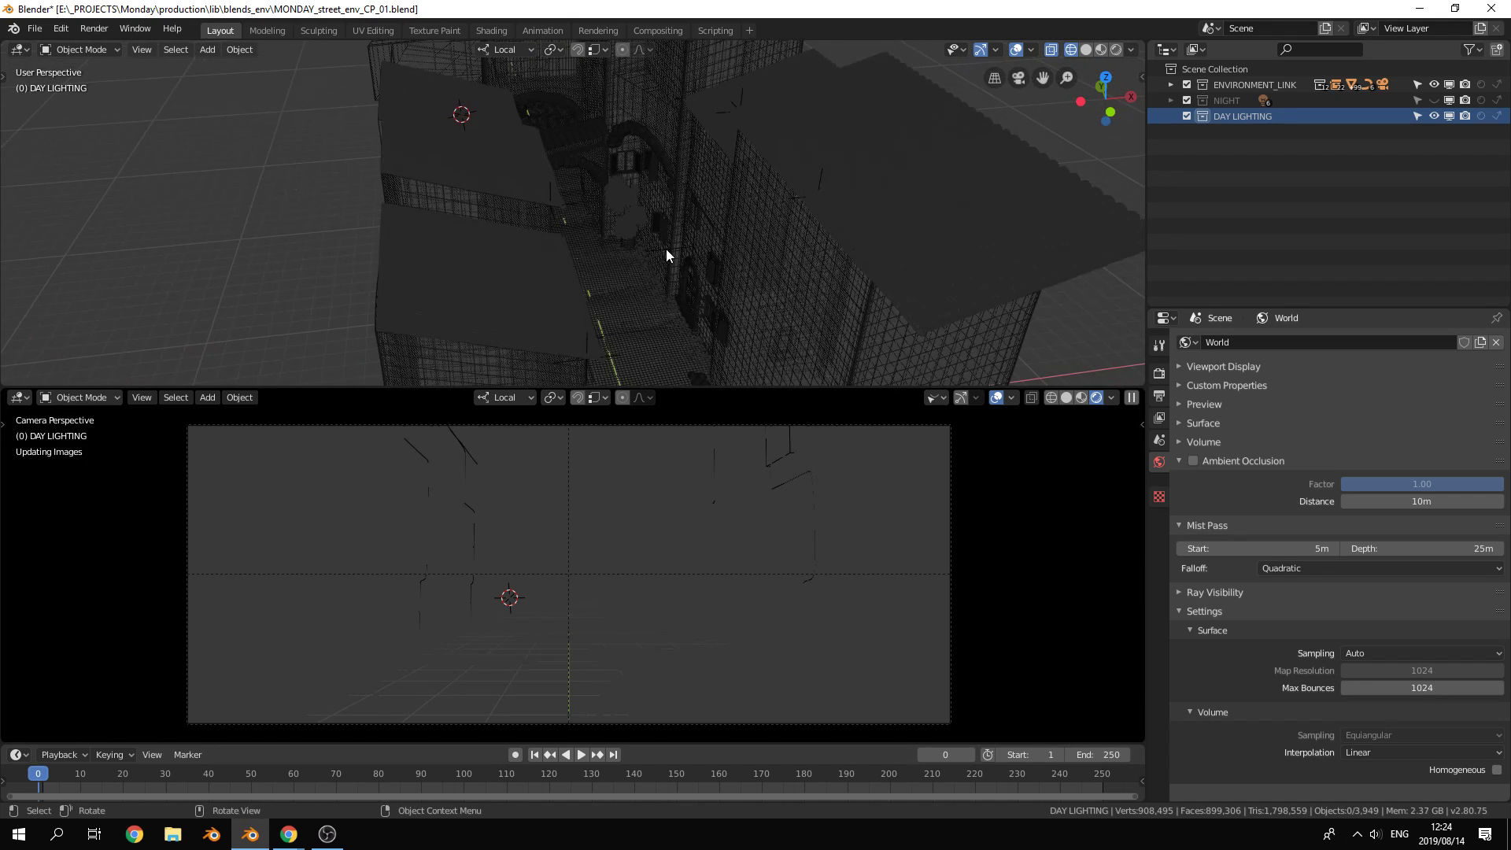
middle_click_drag(665, 253, 900, 252)
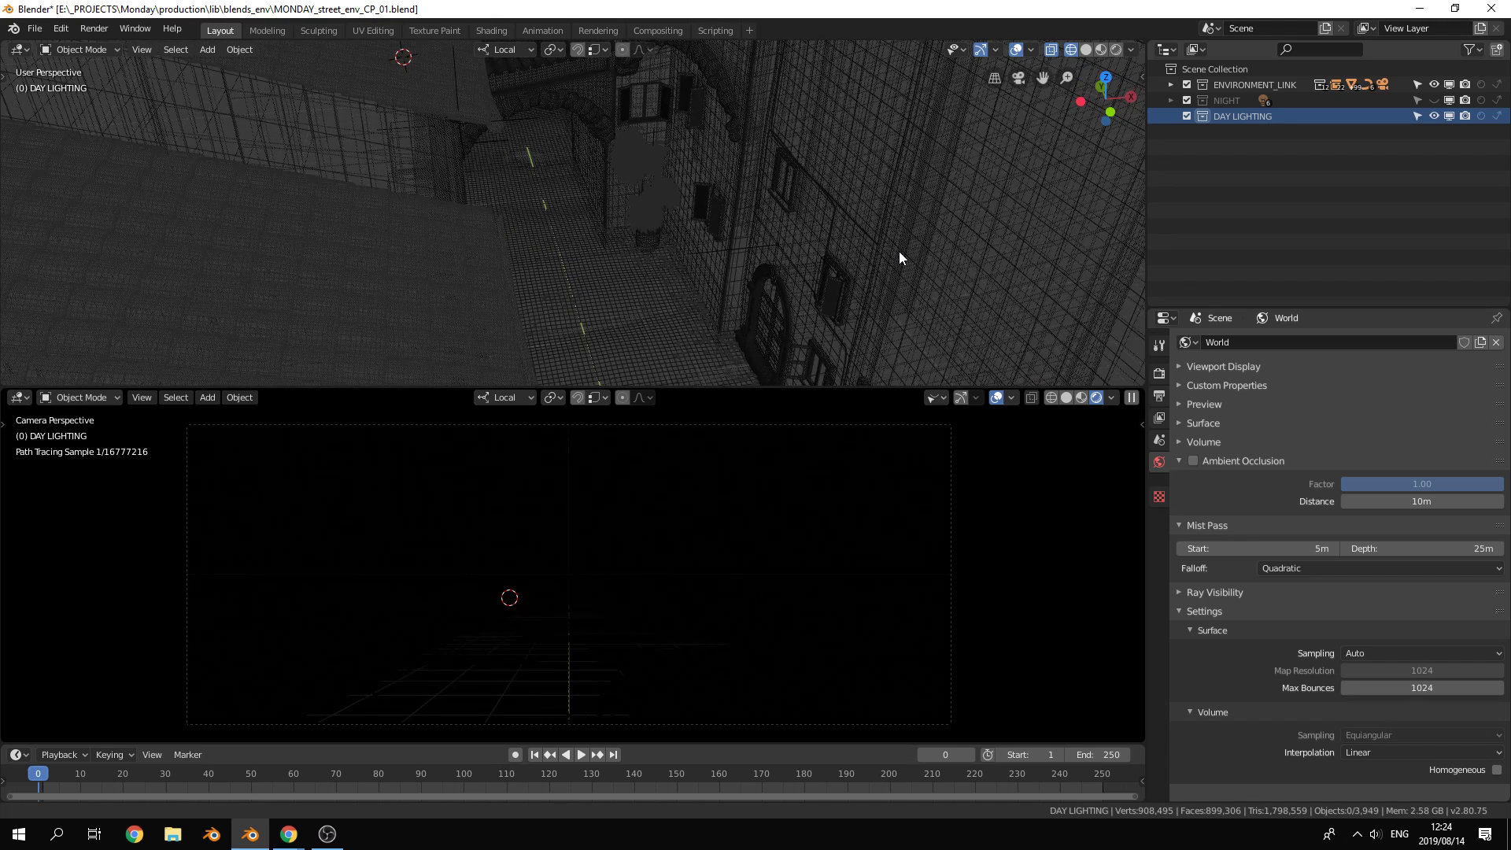
scroll(837, 138, "down", 5)
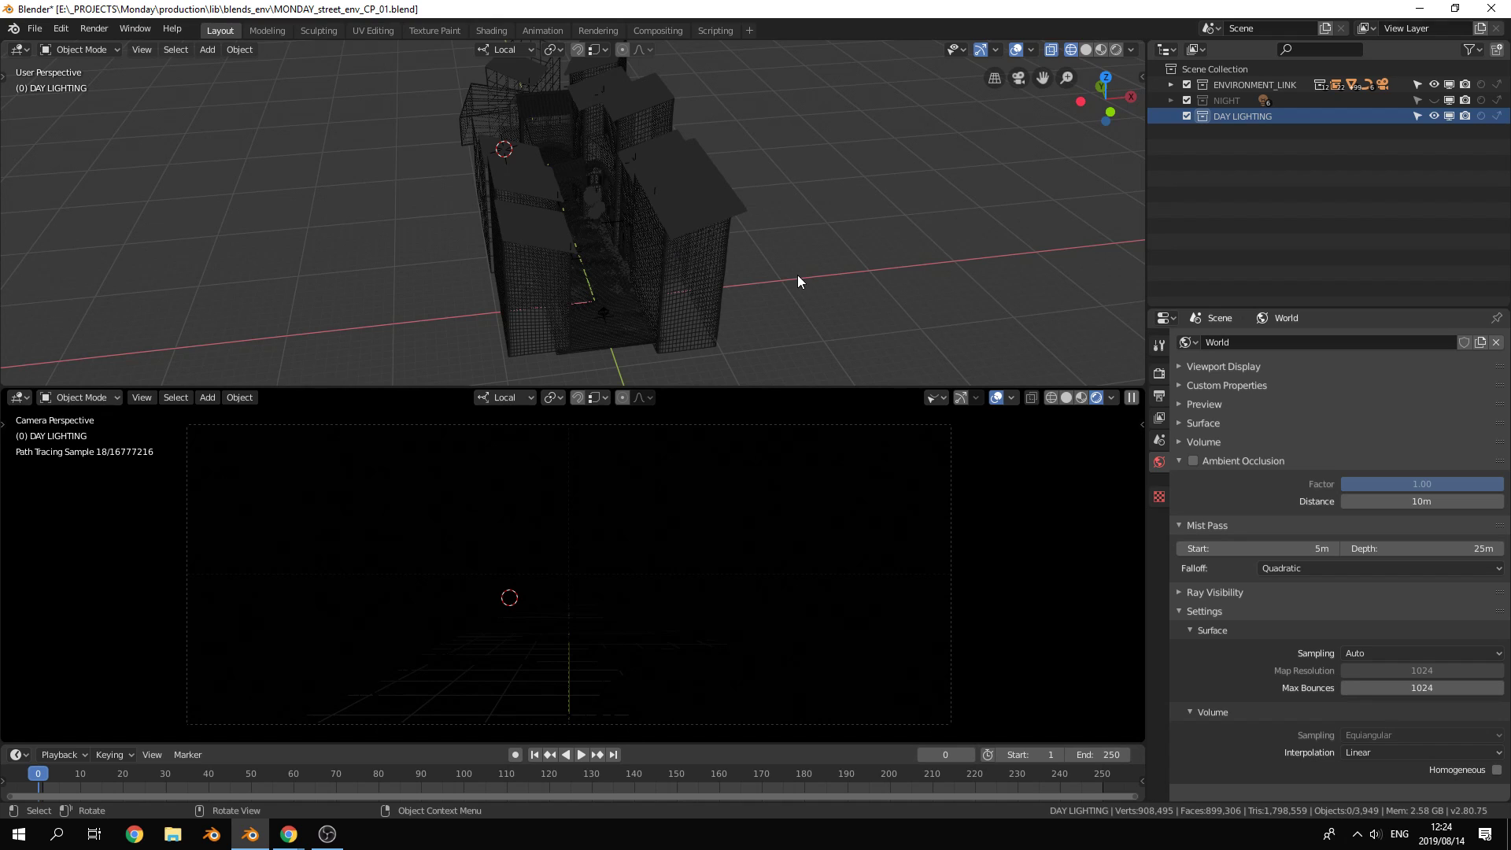
middle_click_drag(798, 276, 760, 278)
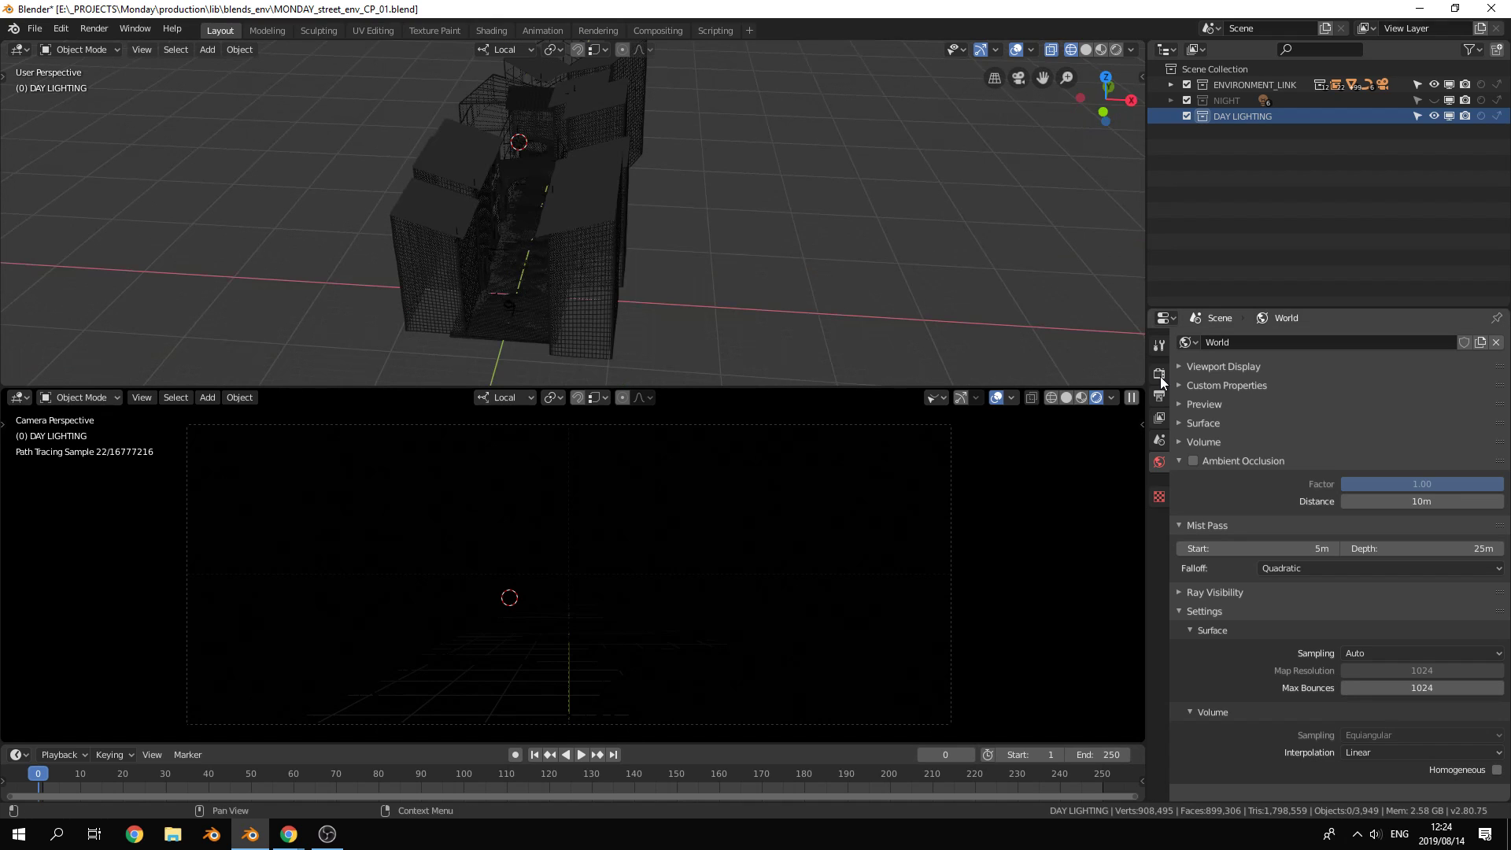
Set the Cycles viewport samples to 8
left_click(1159, 376)
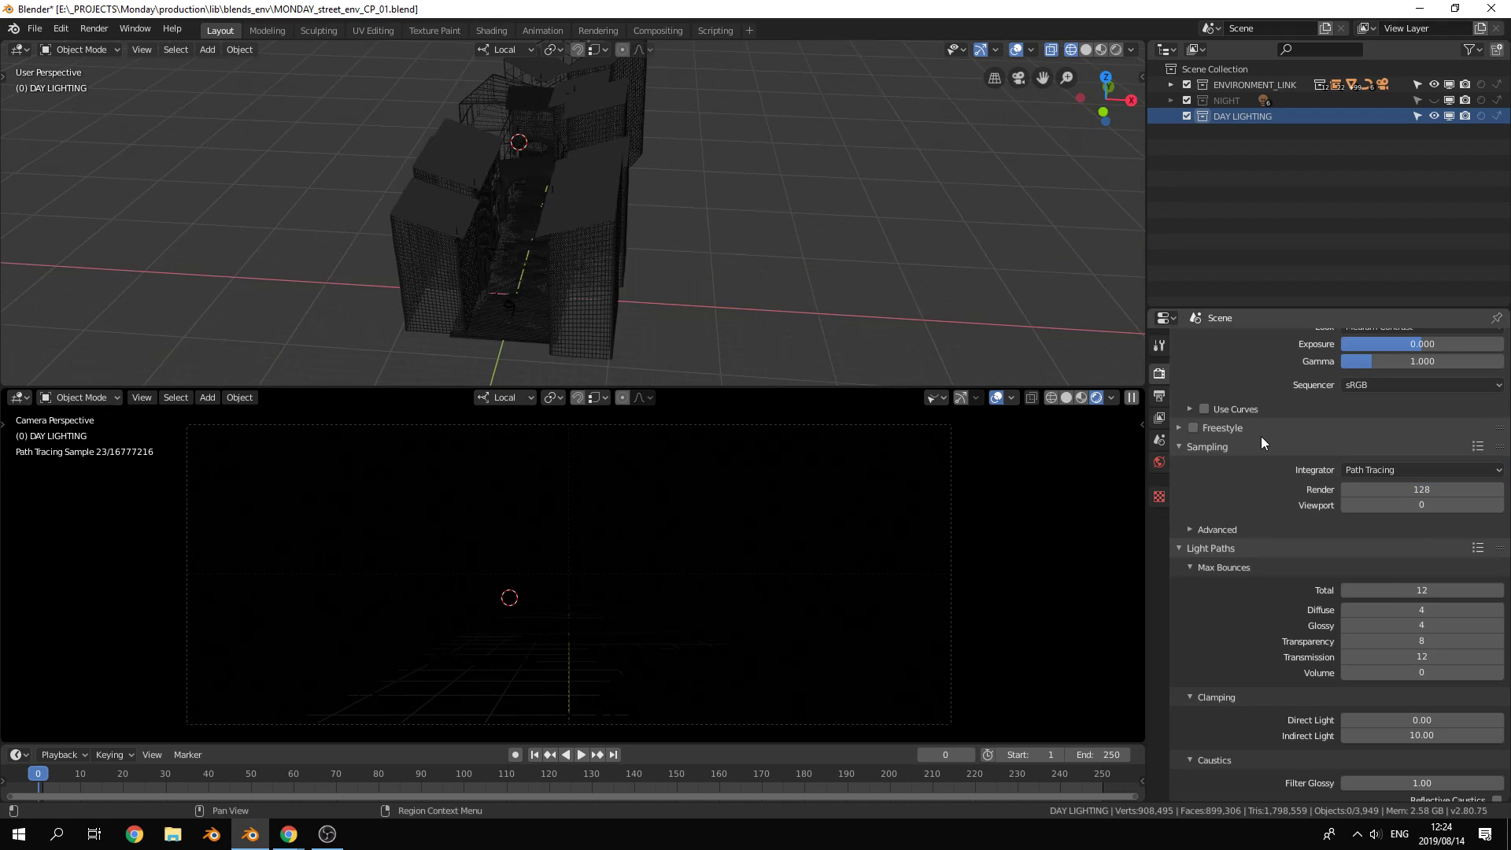
scroll(1261, 436, "up", 4)
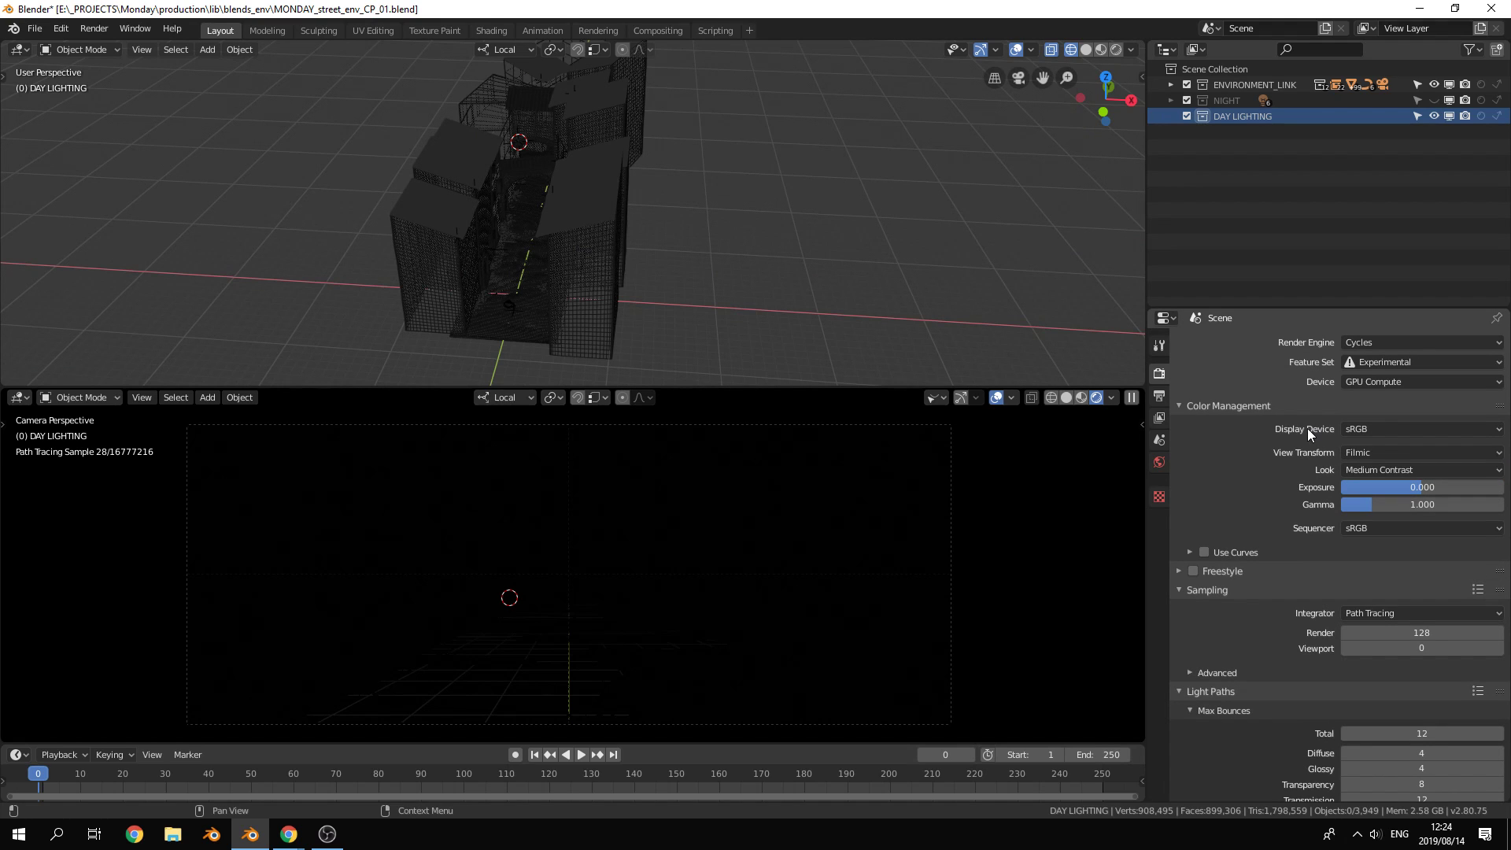
left_click(1432, 646)
type("8")
key("Return")
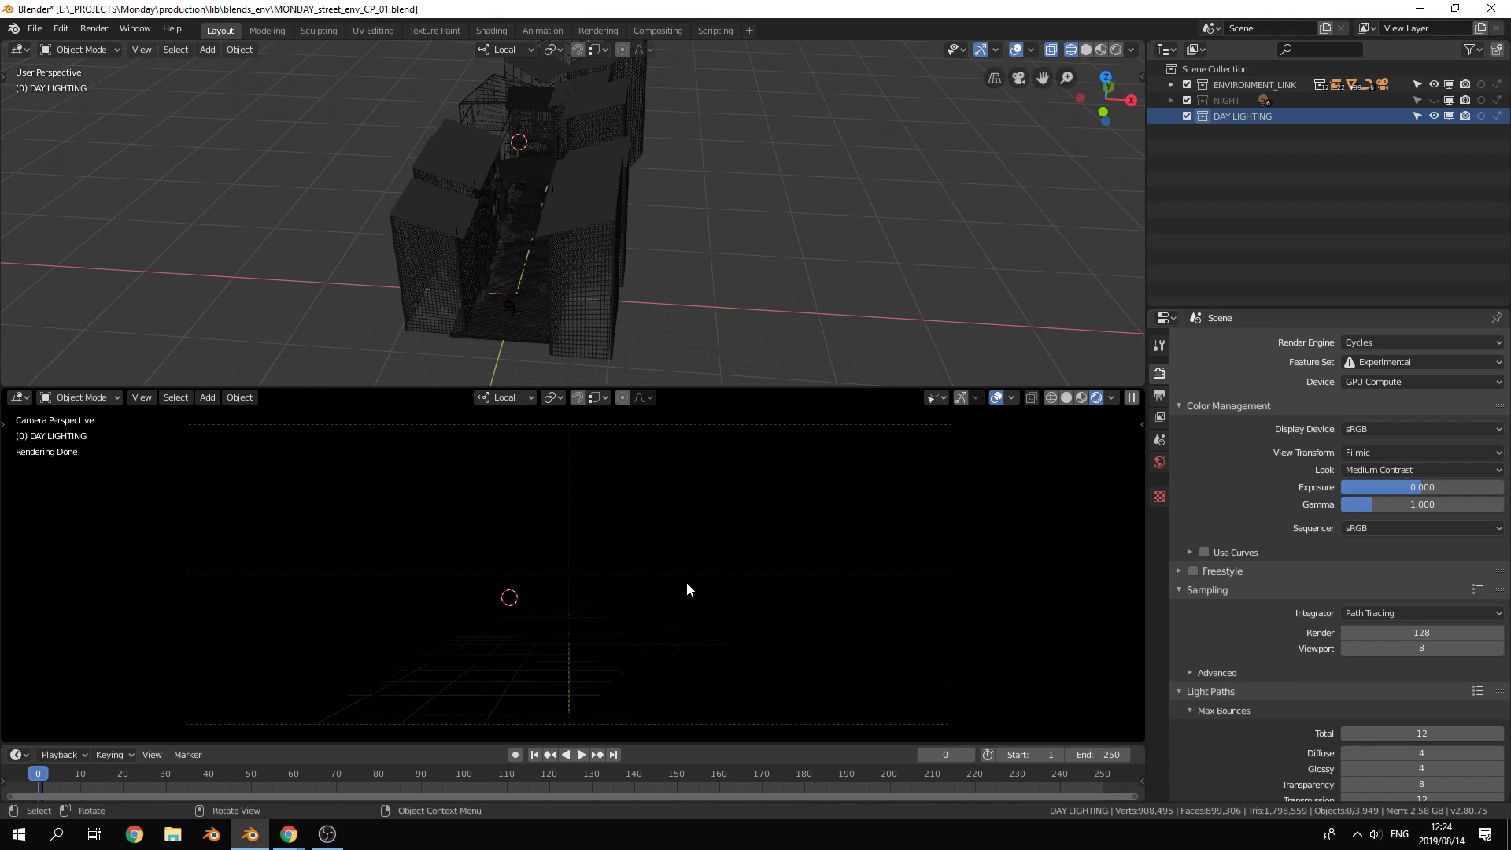
Switch the new 3D viewport above the camera view to Solid shading
middle_click_drag(533, 200, 594, 244)
scroll(595, 243, "up", 6)
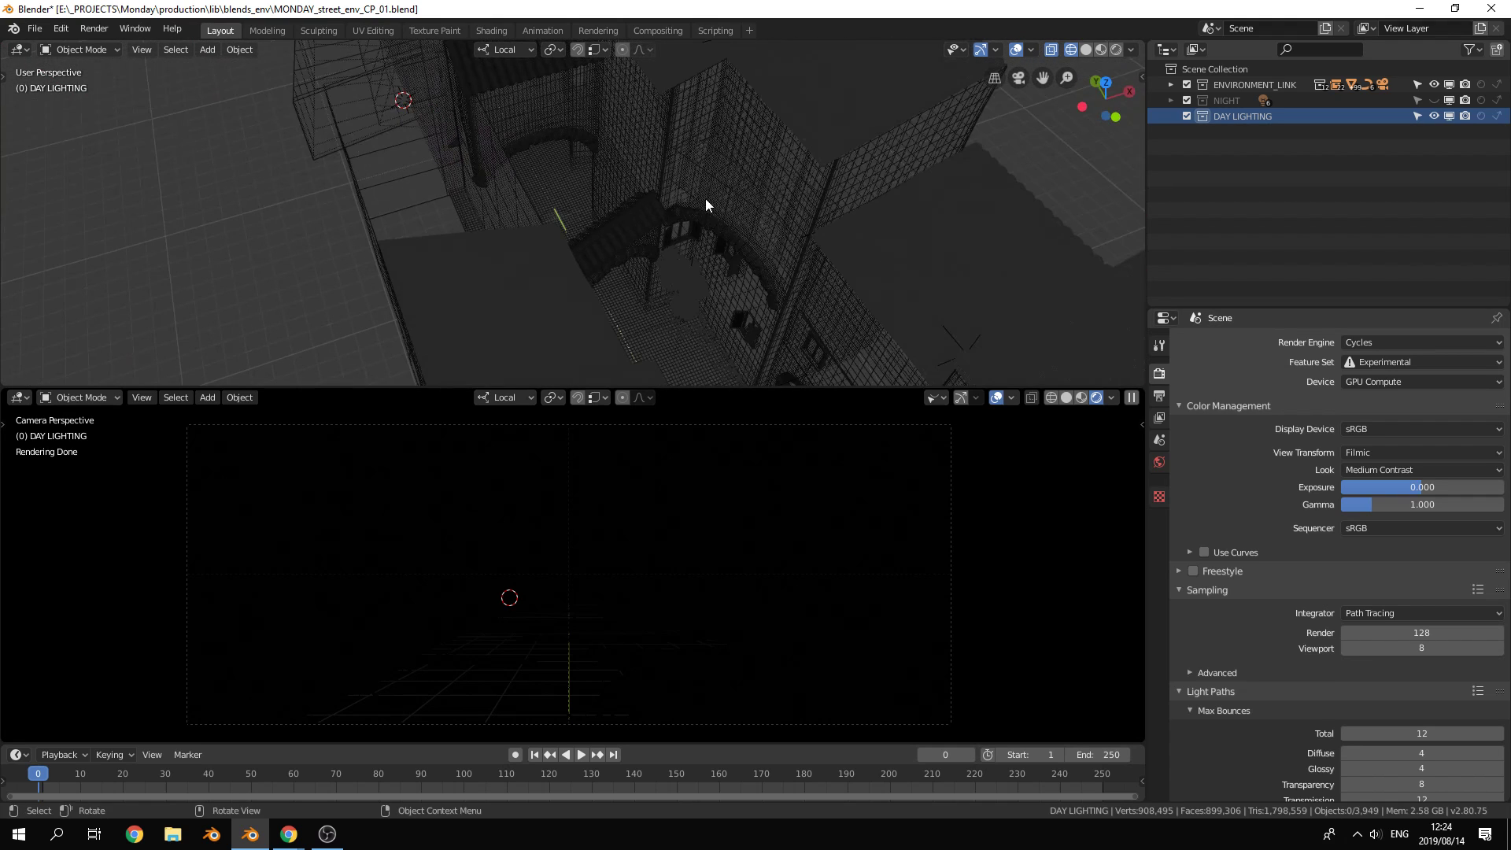
key("z")
left_click(900, 202)
scroll(842, 236, "down", 3)
scroll(827, 281, "up", 3)
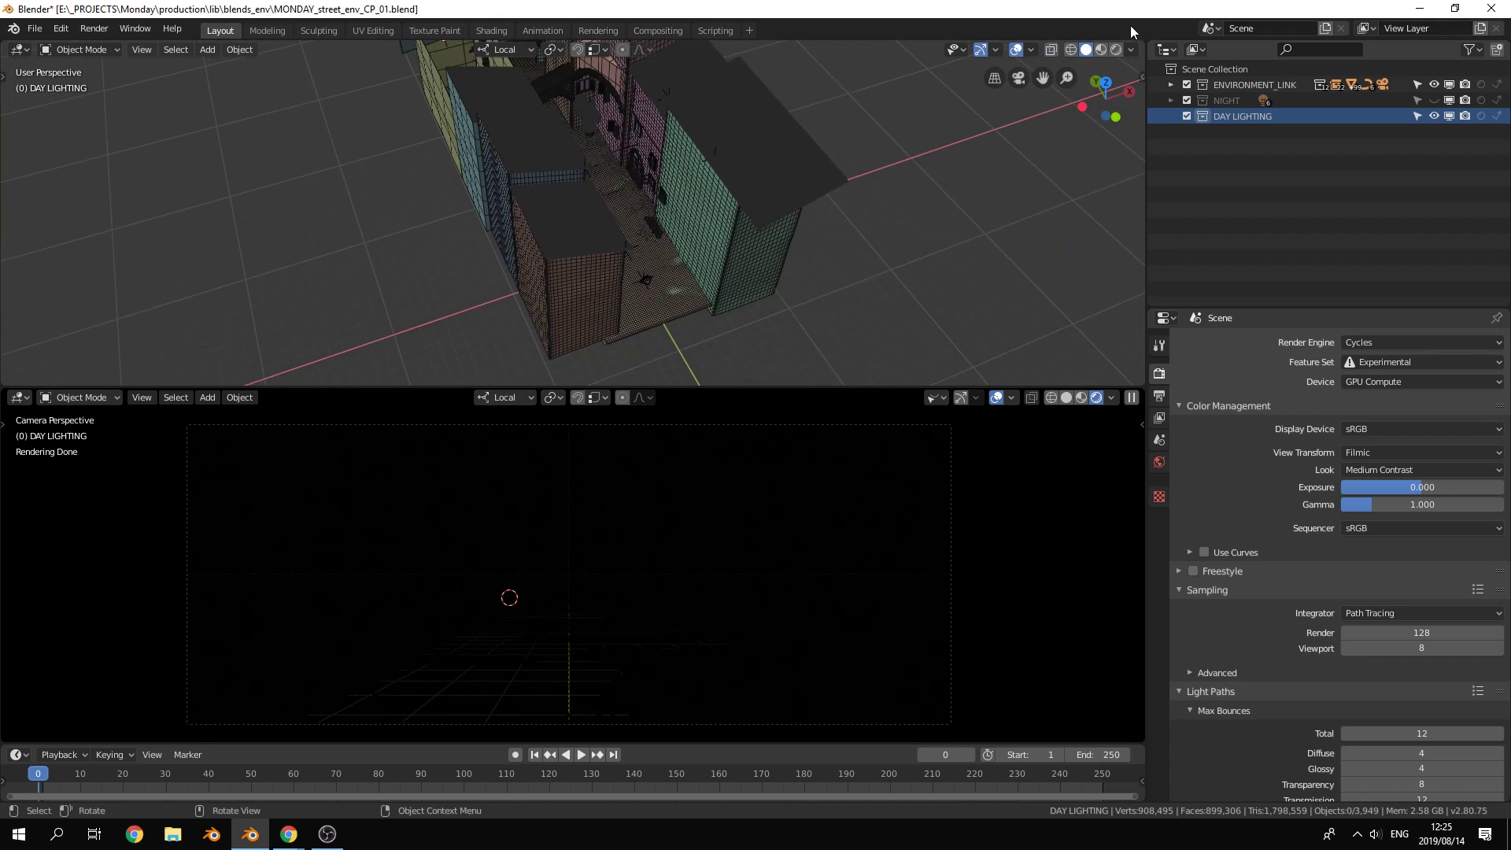
Set the solid shading to Material colour with MatCap lighting, using the dark grey matcap
left_click(1130, 49)
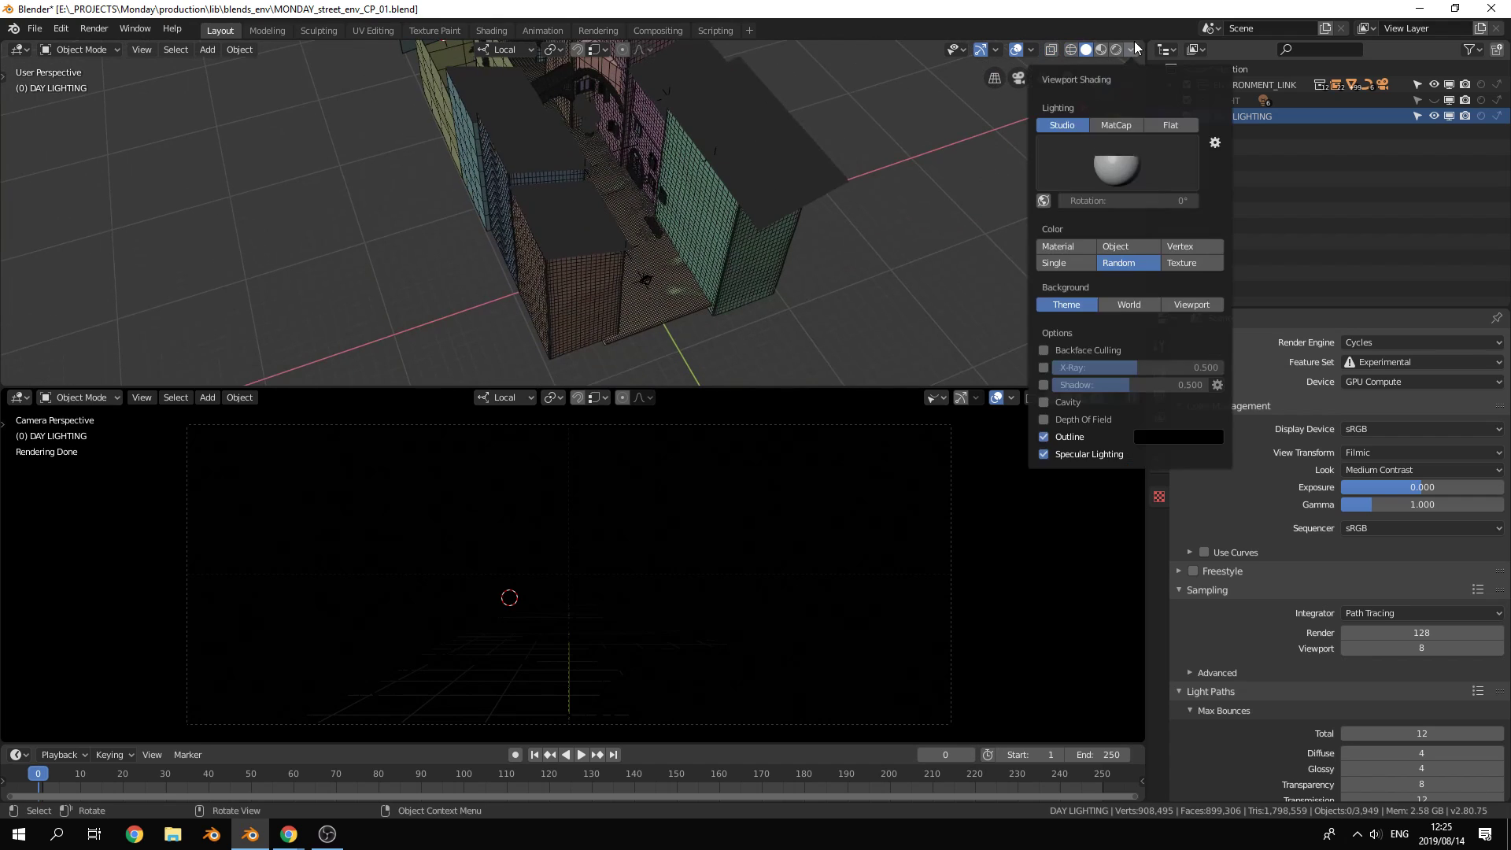
left_click(1082, 245)
left_click(1116, 125)
left_click(1107, 181)
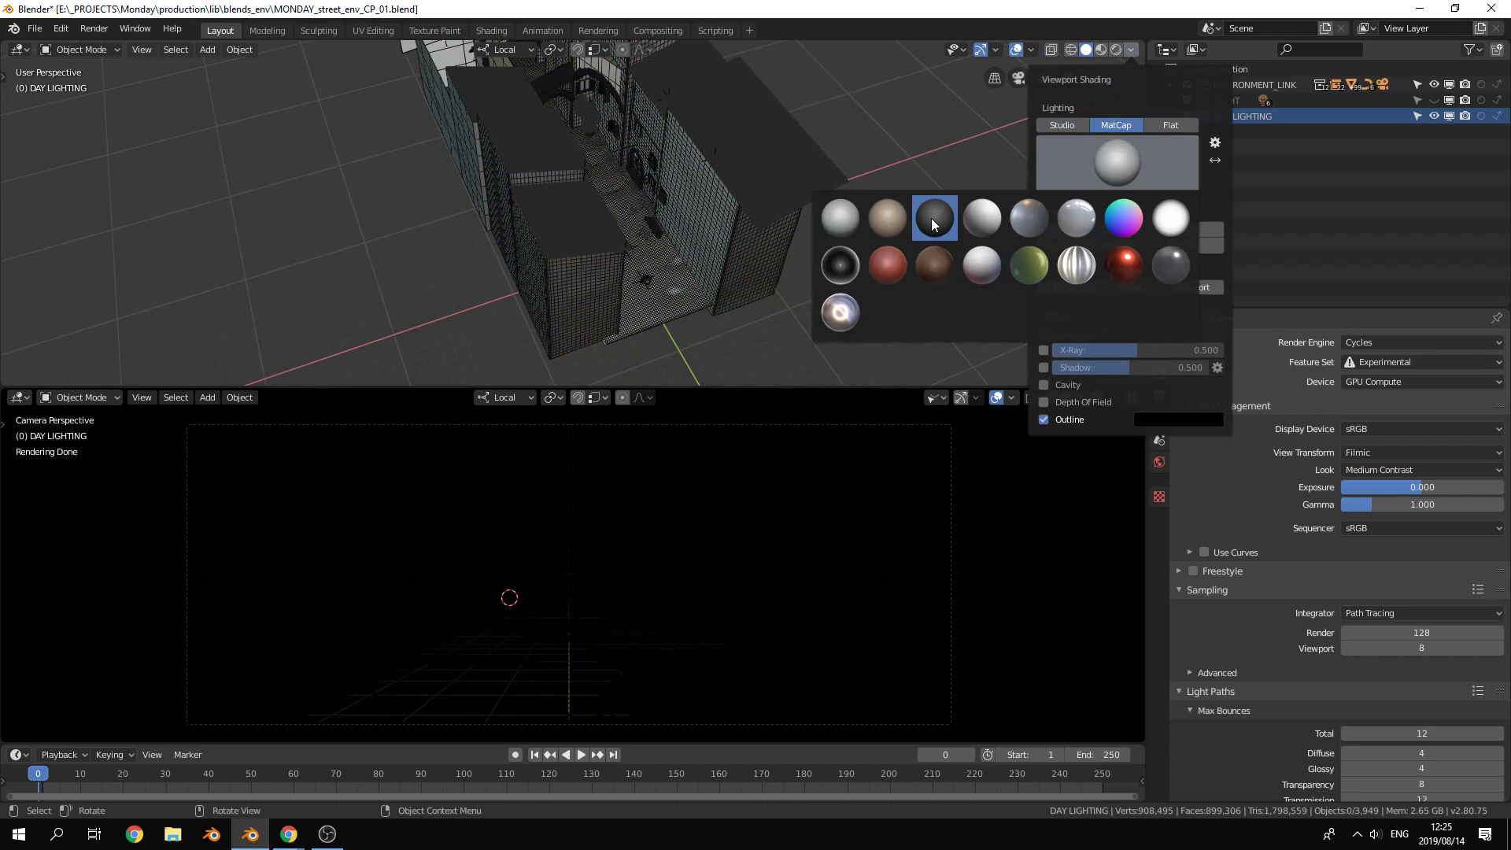
left_click(931, 219)
Turn off the Wireframe geometry overlay in the solid-shaded viewport
mouse_move(850, 232)
middle_mouse_down()
mouse_move(763, 244)
mouse_move(786, 216)
middle_mouse_up()
left_click(1031, 50)
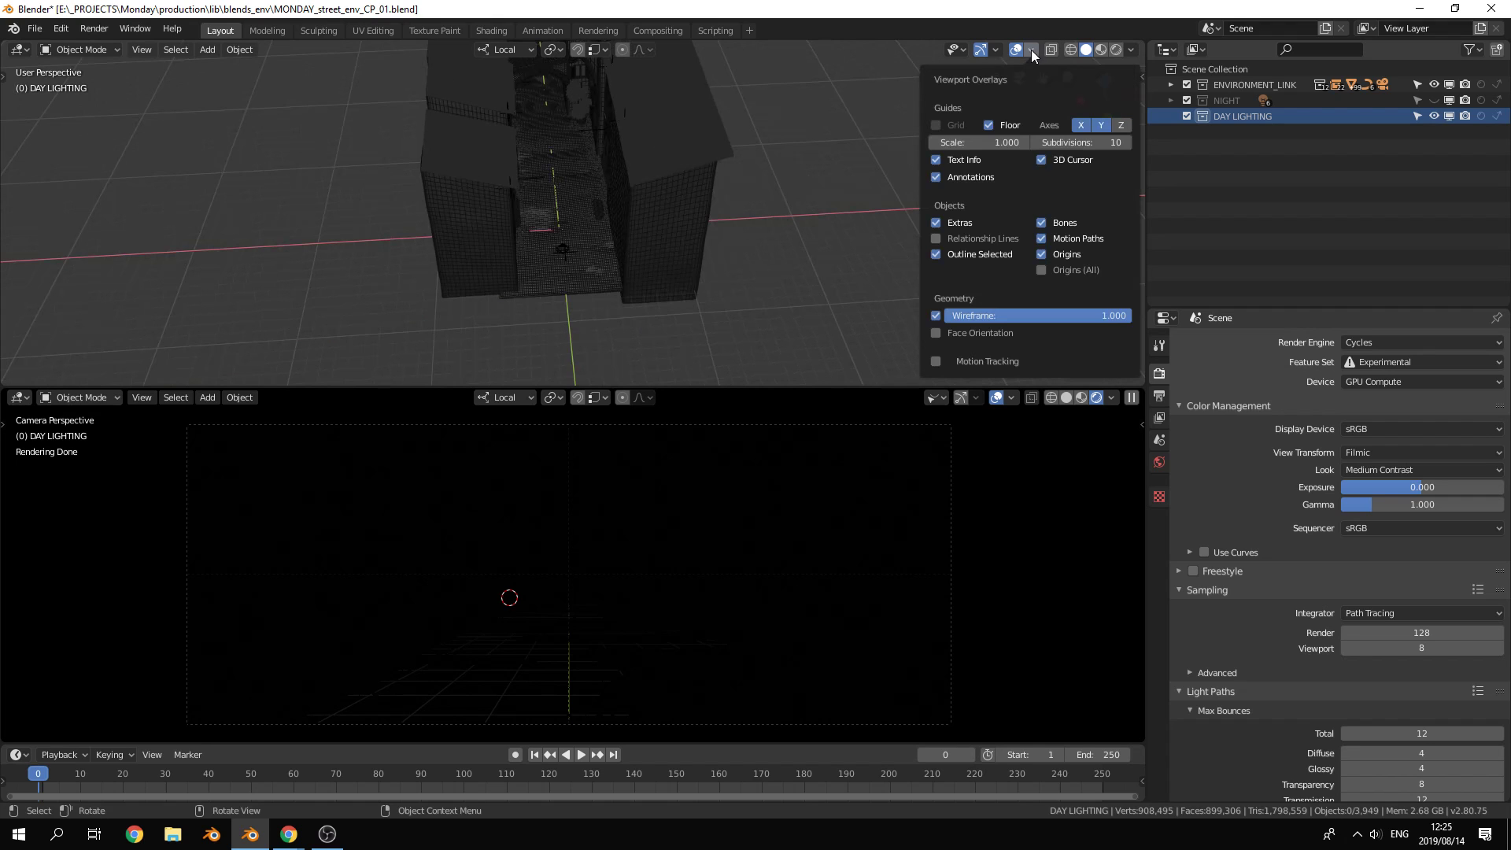
left_click(935, 315)
Place the 3D cursor on the street floor in the middle of the alley
scroll(535, 226, "up", 6)
middle_click_drag(535, 226, 594, 315)
key("shift+a")
key("Escape")
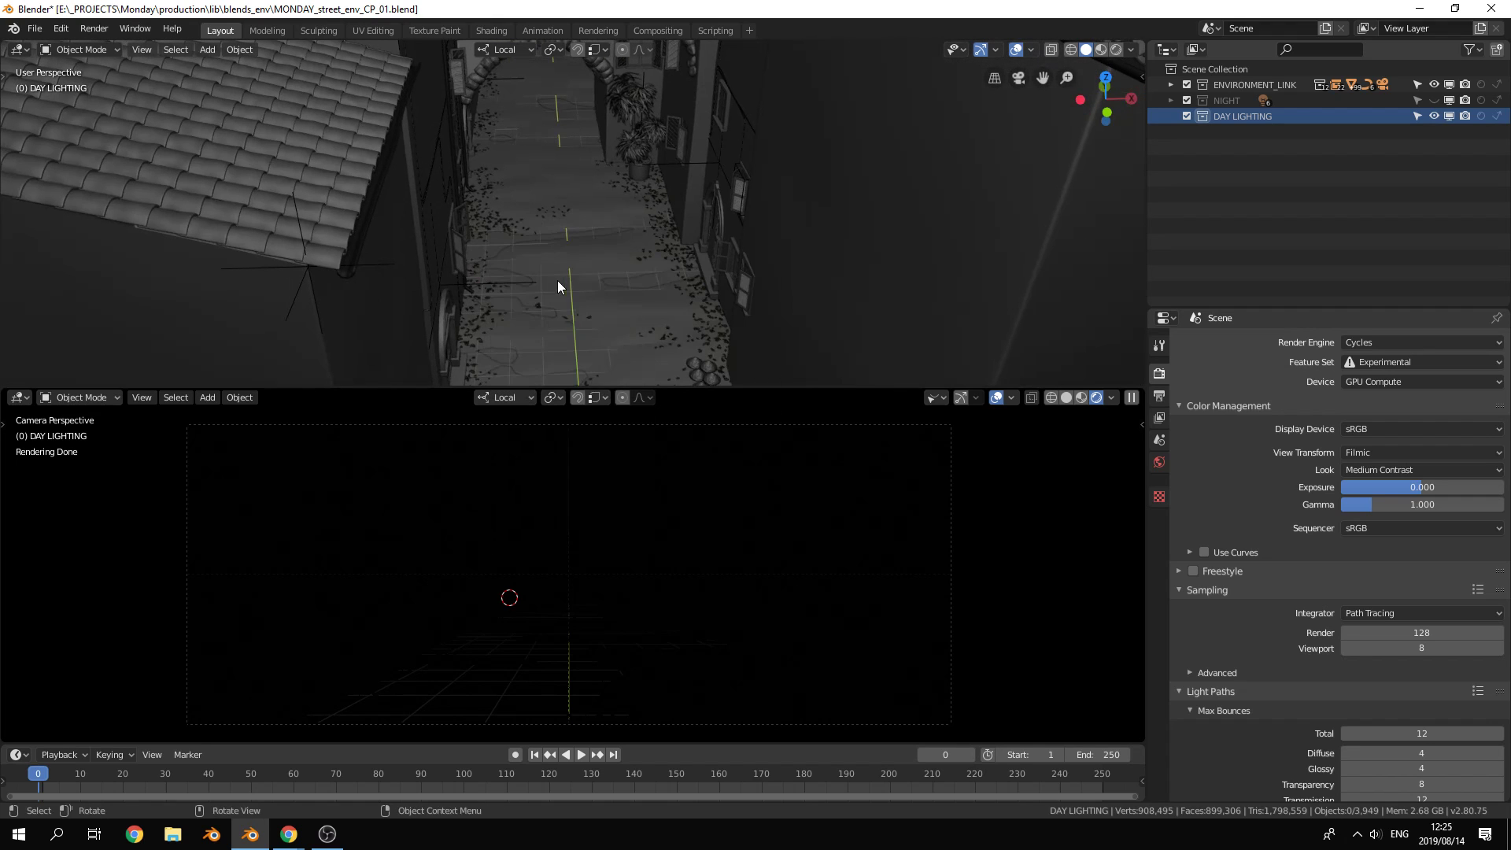
right_click(570, 255, "shift")
key("shift+a")
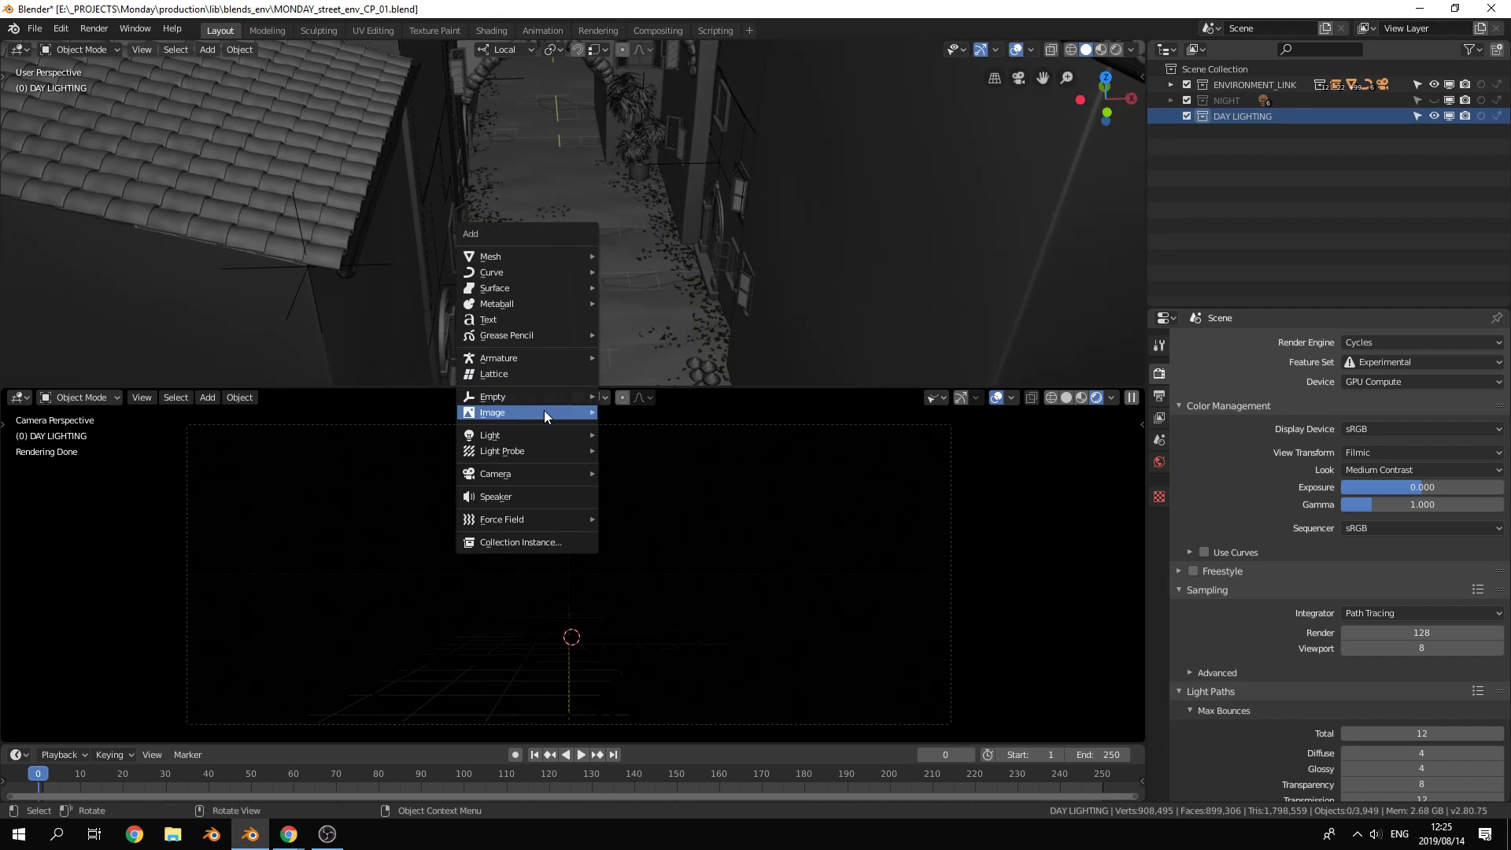
mouse_move(559, 411)
key("Escape")
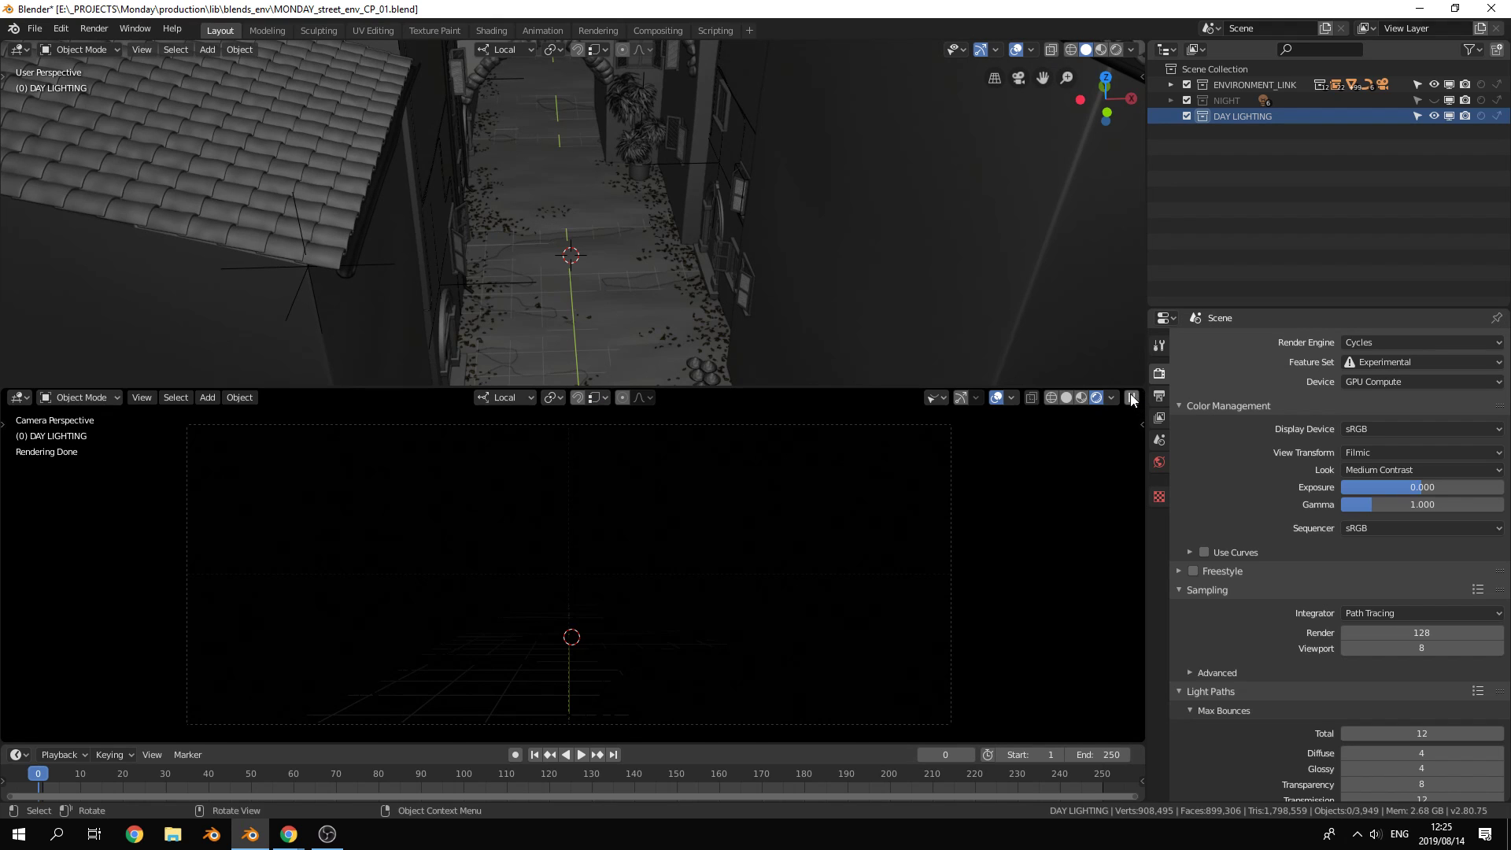
Add a Sun light at the 3D cursor in the DAY LIGHTING collection
key("shift+a")
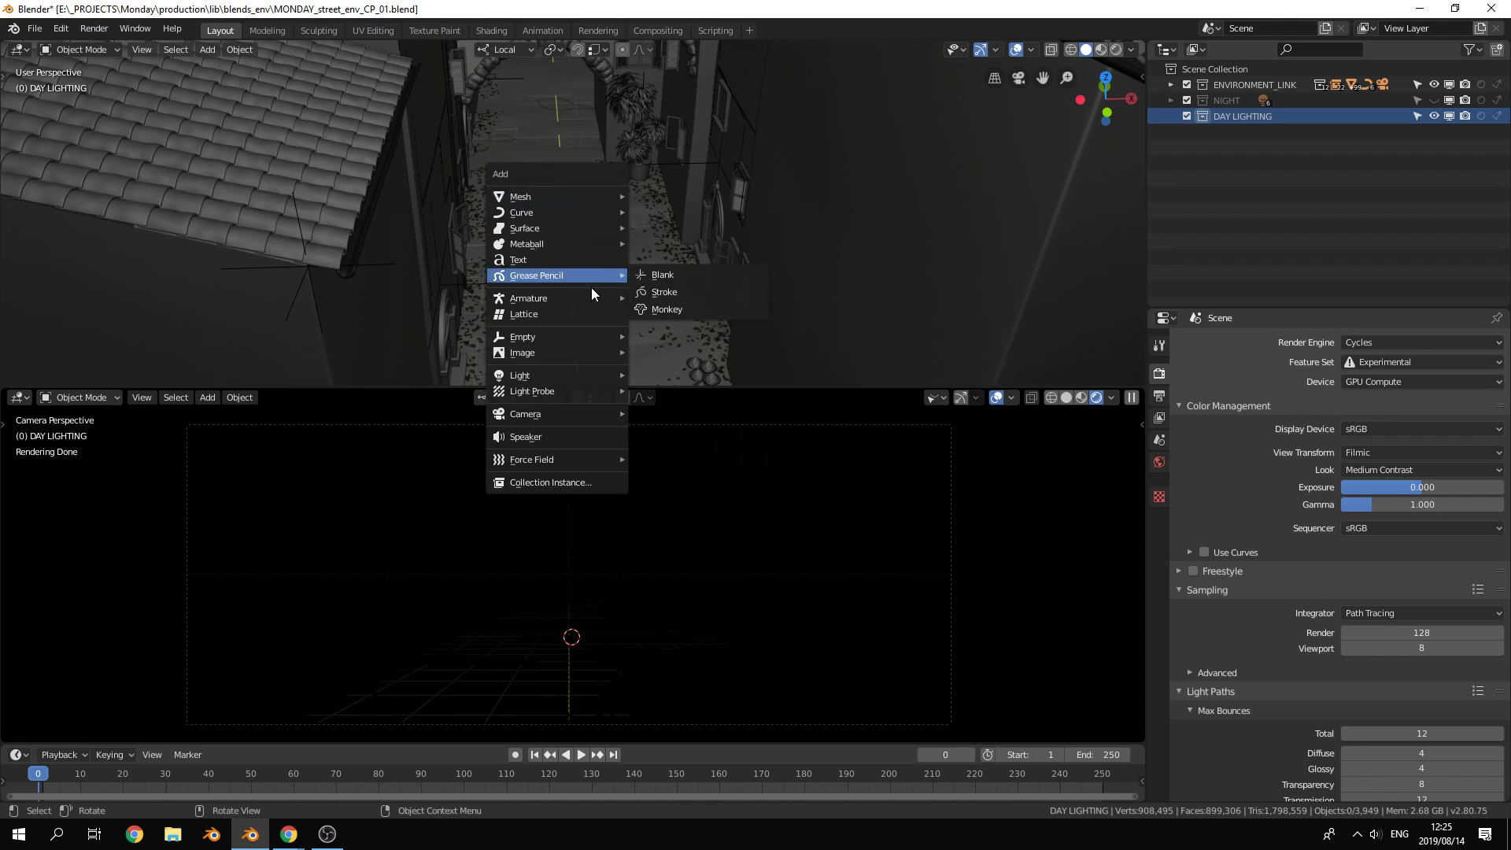
mouse_move(573, 375)
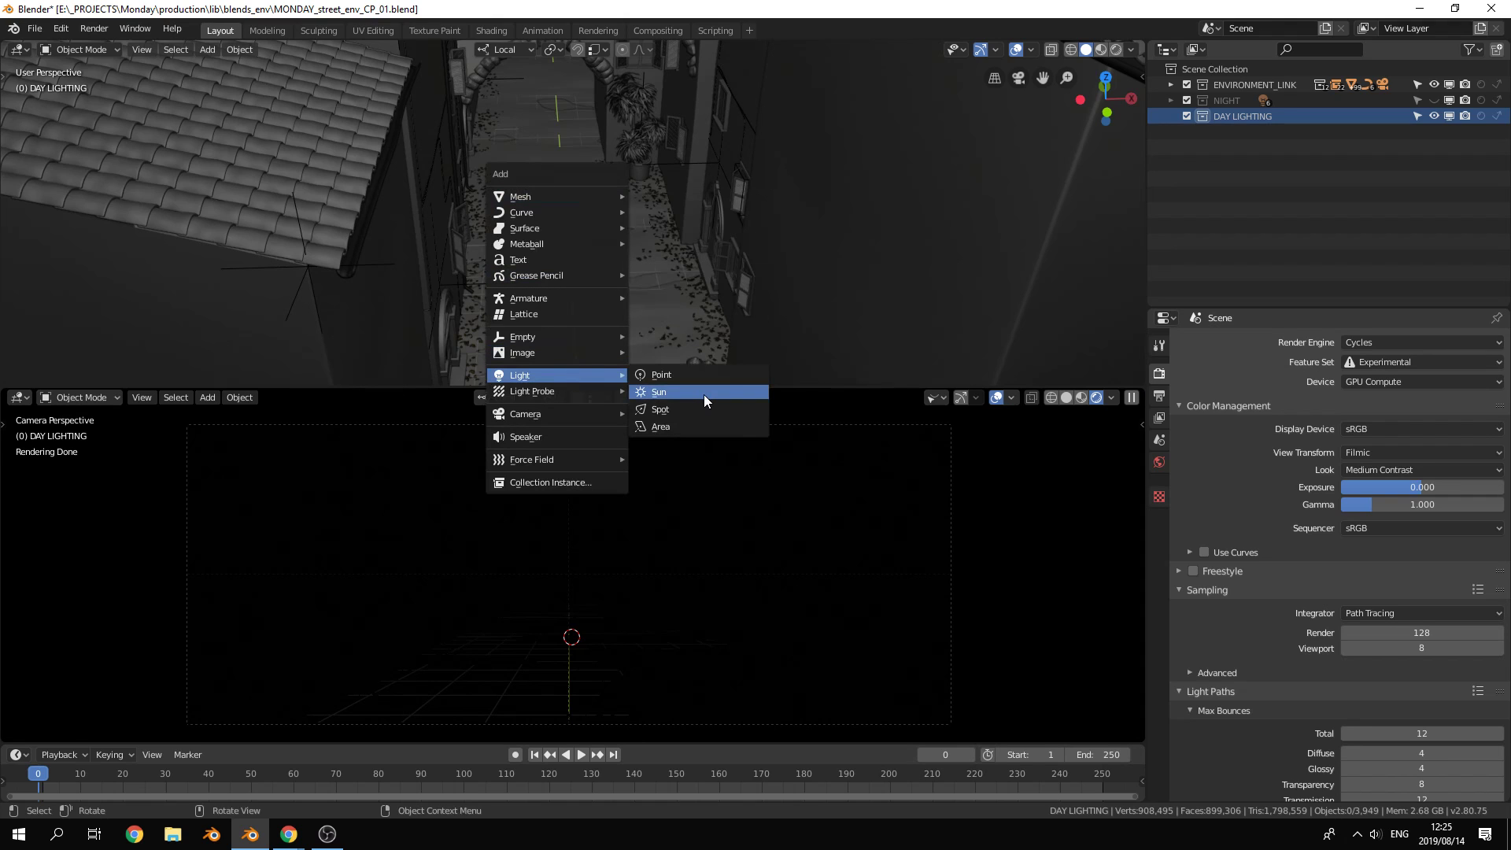
left_click(658, 391)
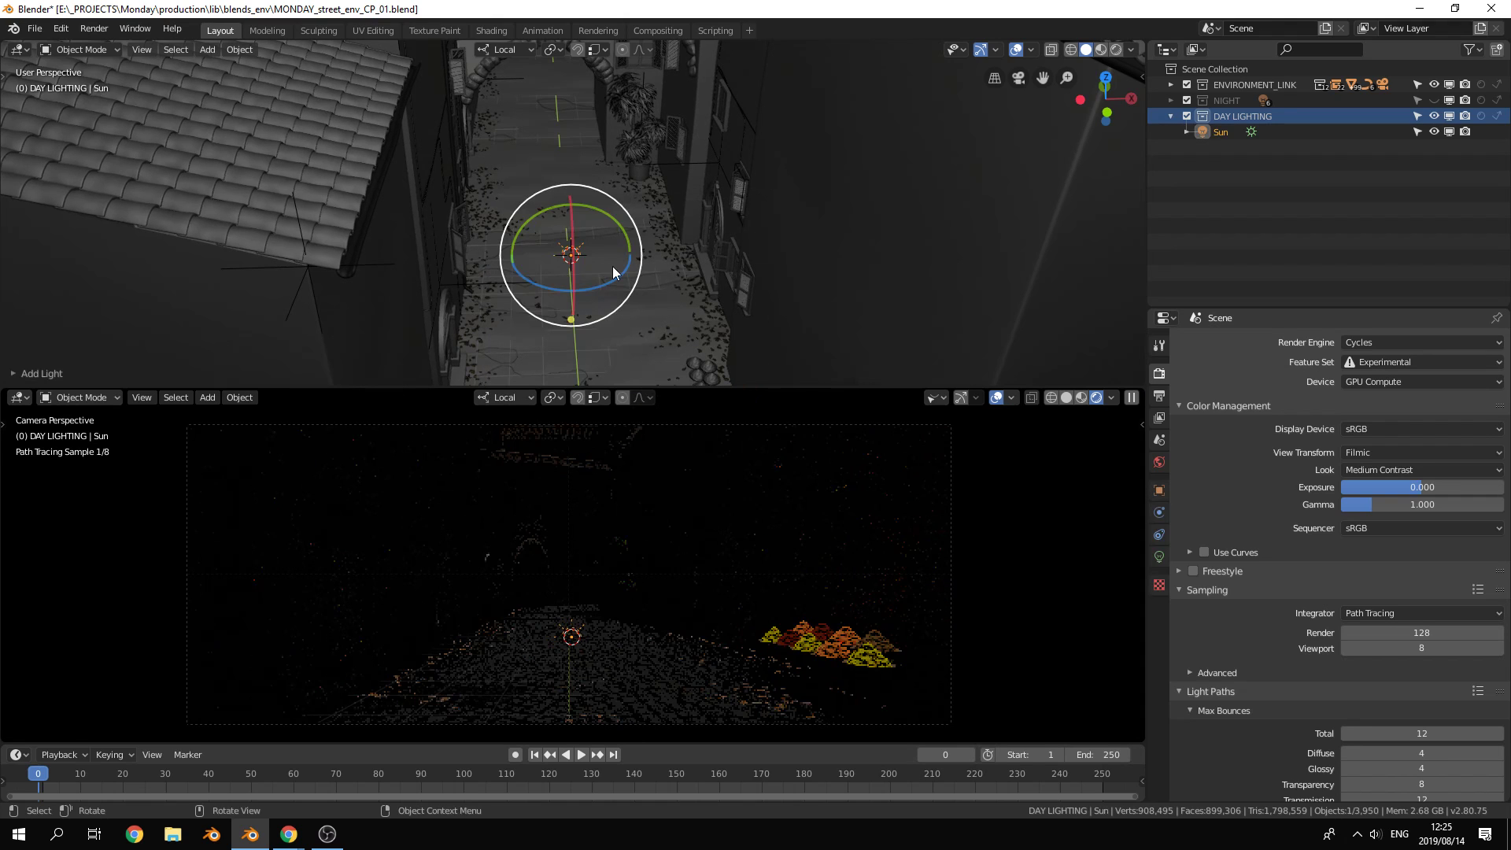
middle_click_drag(798, 233, 754, 220)
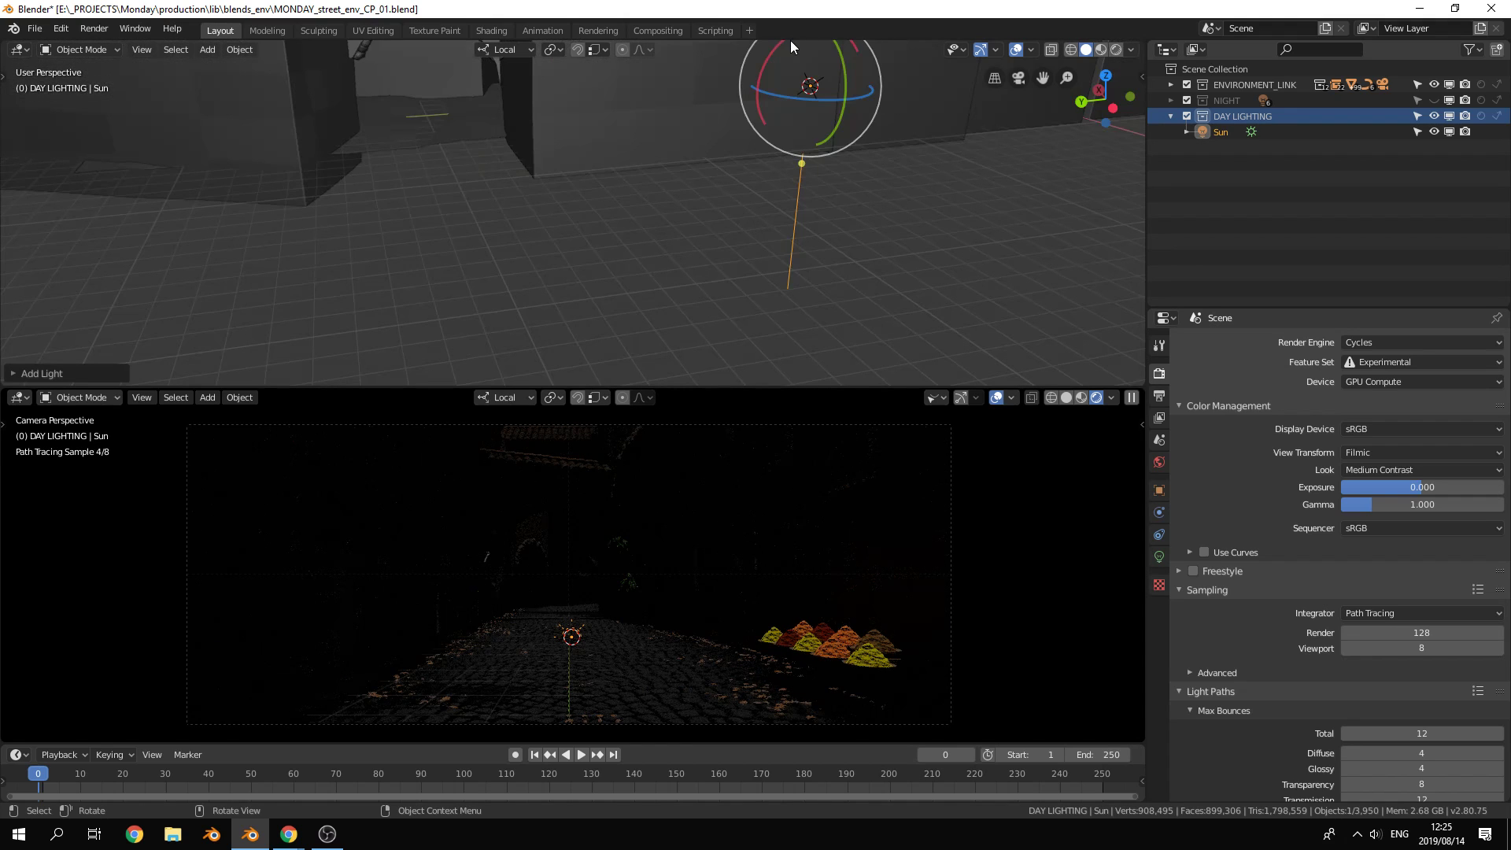
Move the Sun light out of the alley into the open space beside the right-hand building
key("KP_0")
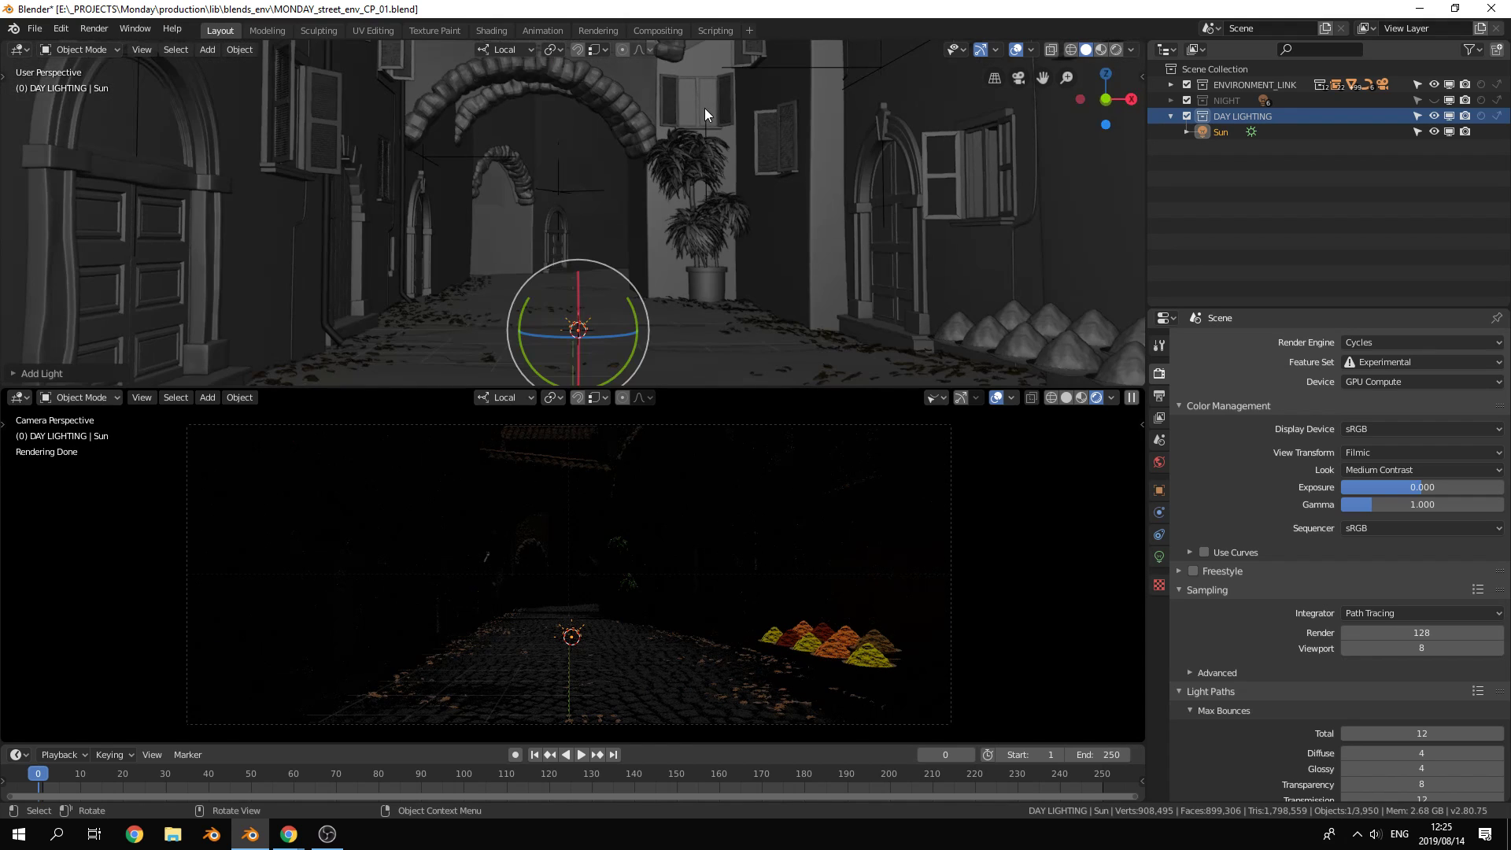
key("KP_Decimal")
middle_click_drag(705, 108, 578, 229)
scroll(693, 152, "down", 10)
left_click_drag(578, 229, 938, 203)
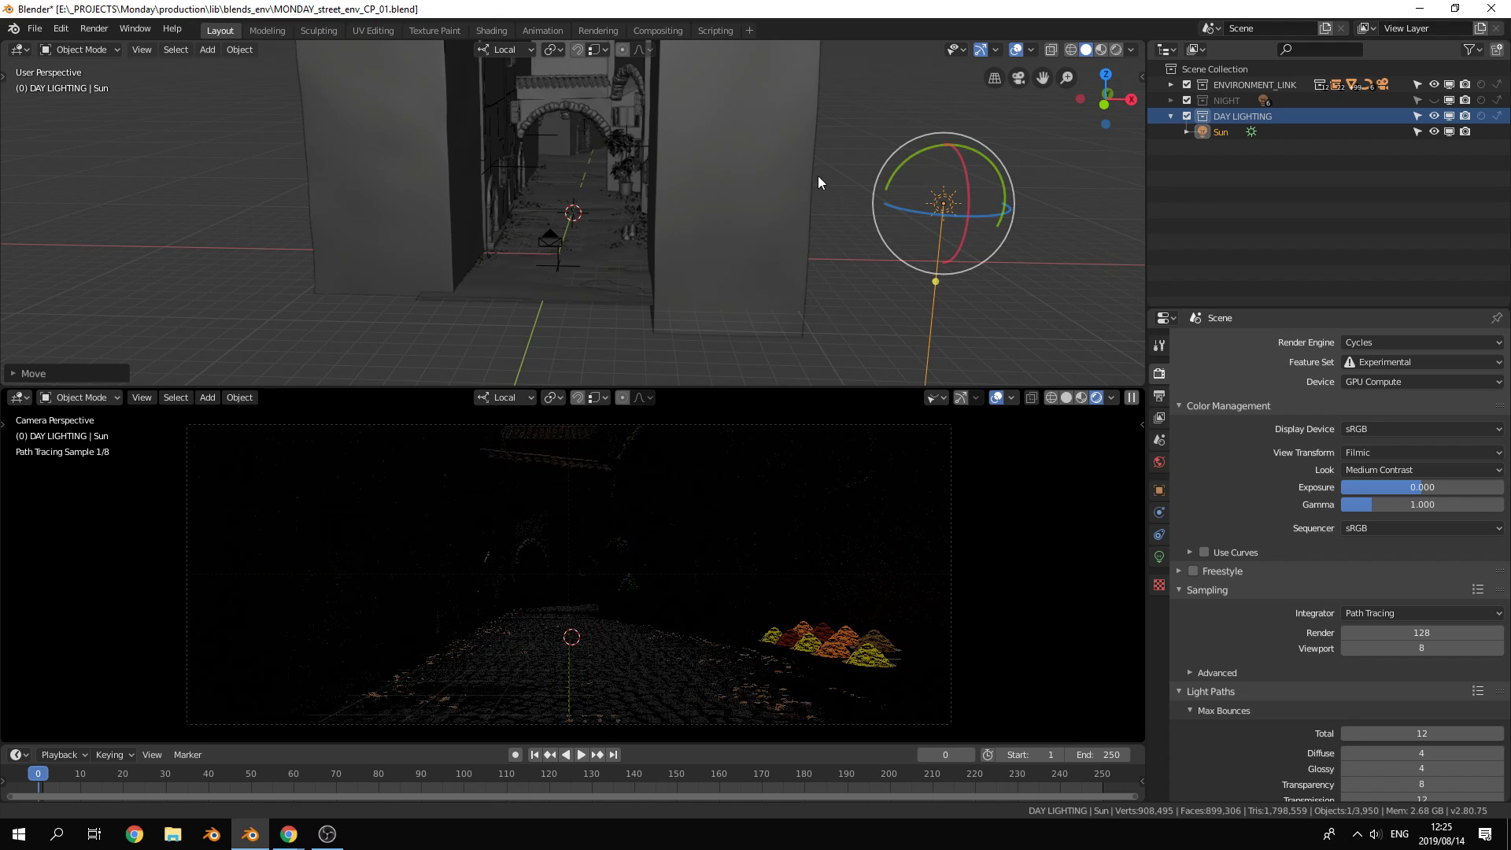
Try strengths of 5 and 100 on the Sun light
left_click(1158, 556)
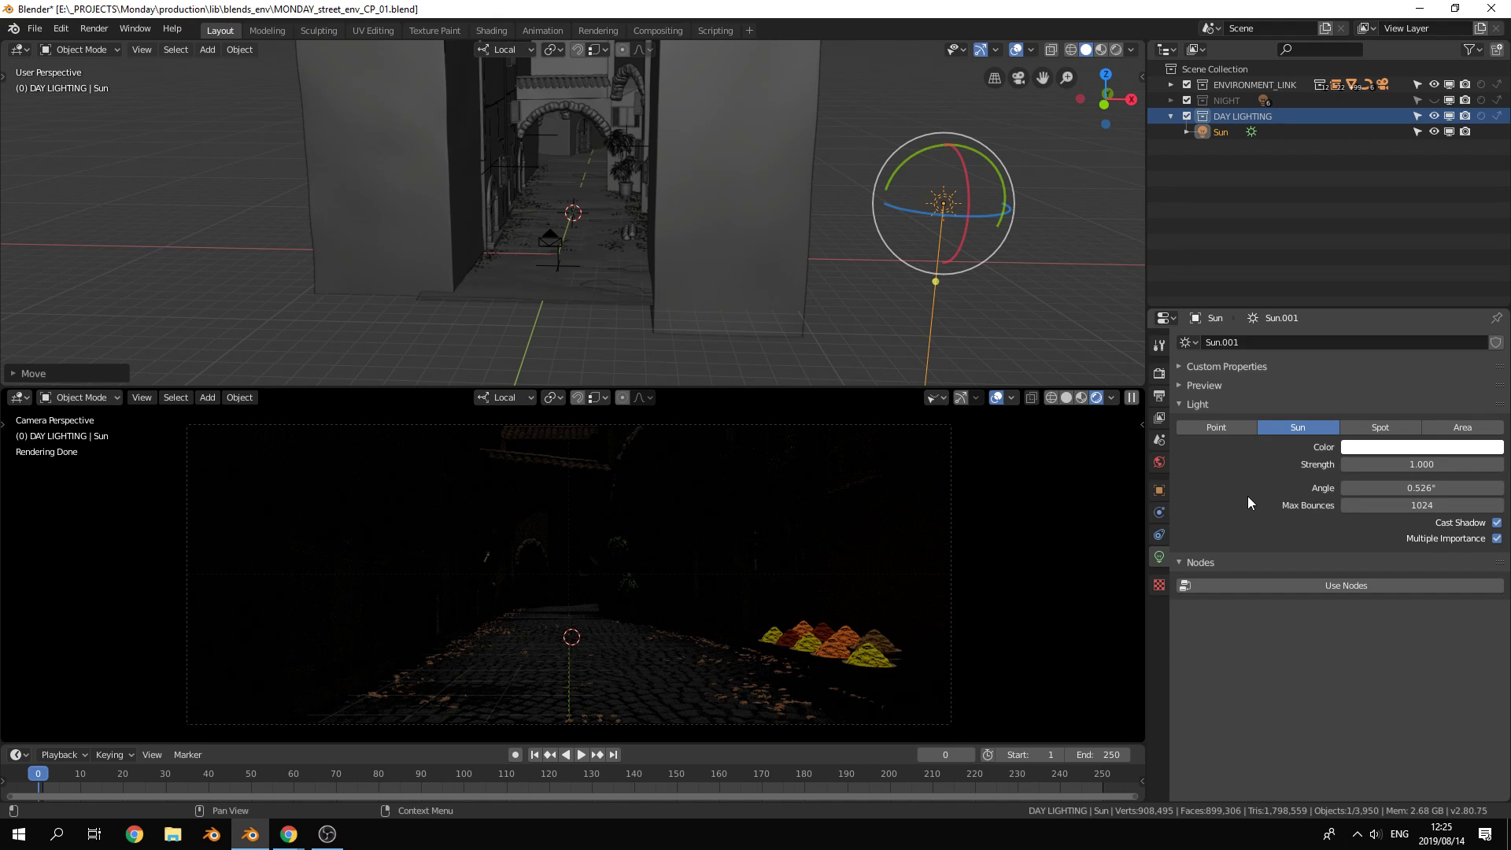
left_click(1428, 465)
type("5")
key("Return")
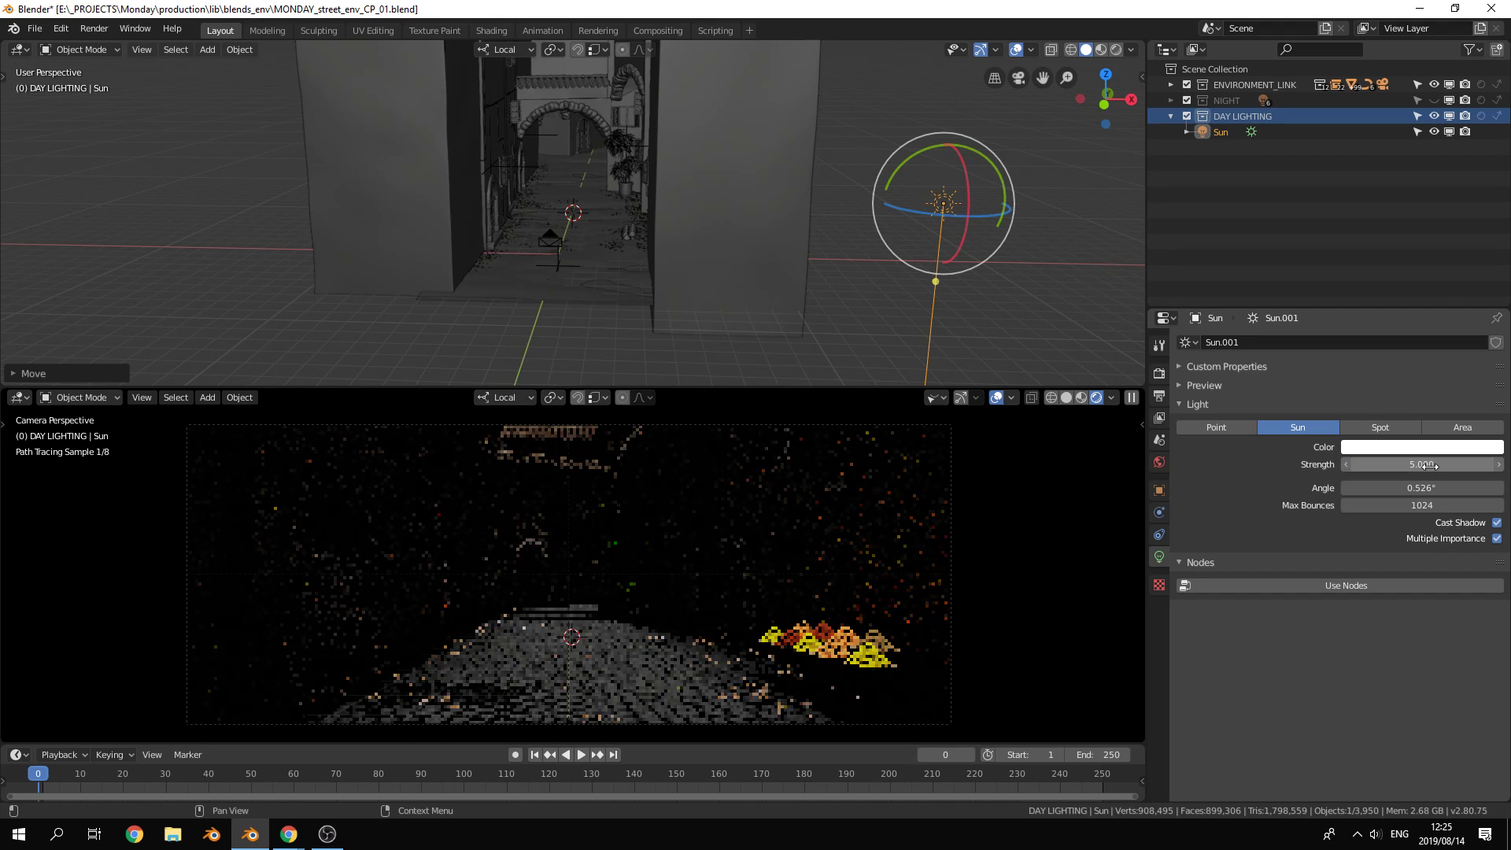
left_click(1430, 465)
type("1")
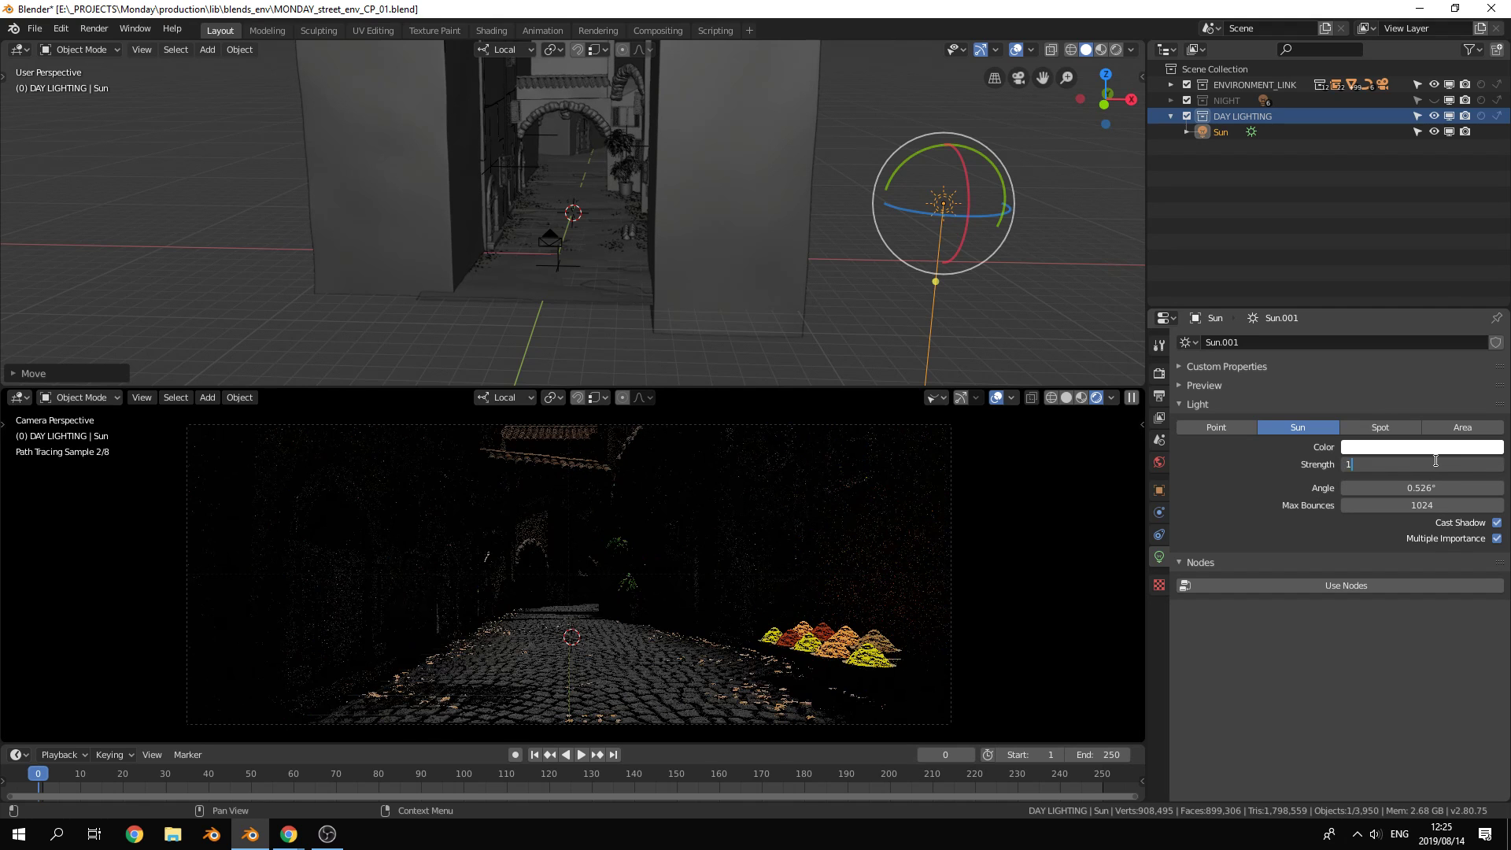
type("00")
key("Return")
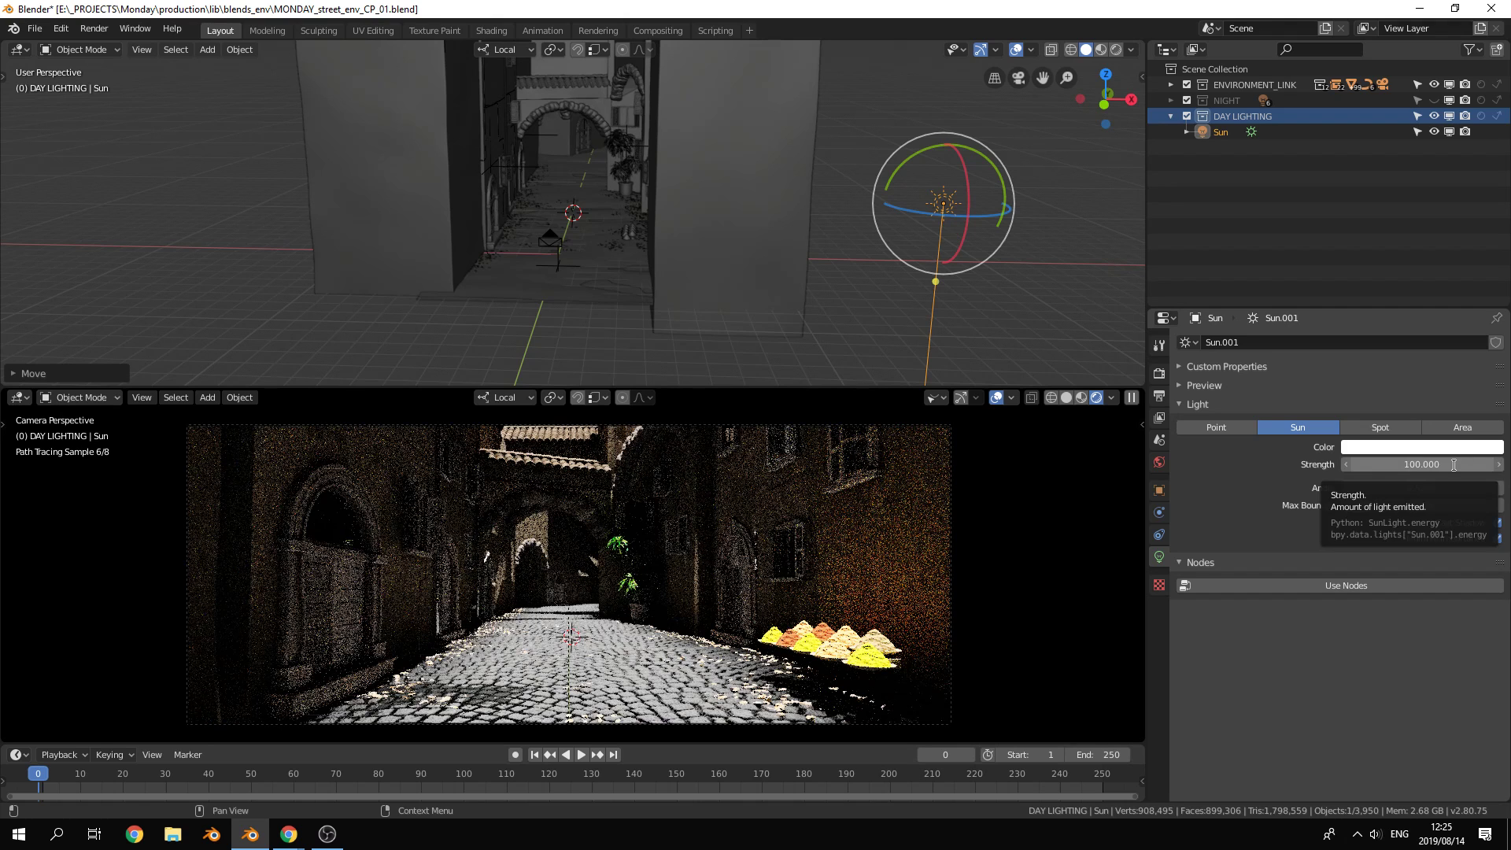
Set the Sun light's strength to 20
left_click(1453, 464)
type("20")
key("Return")
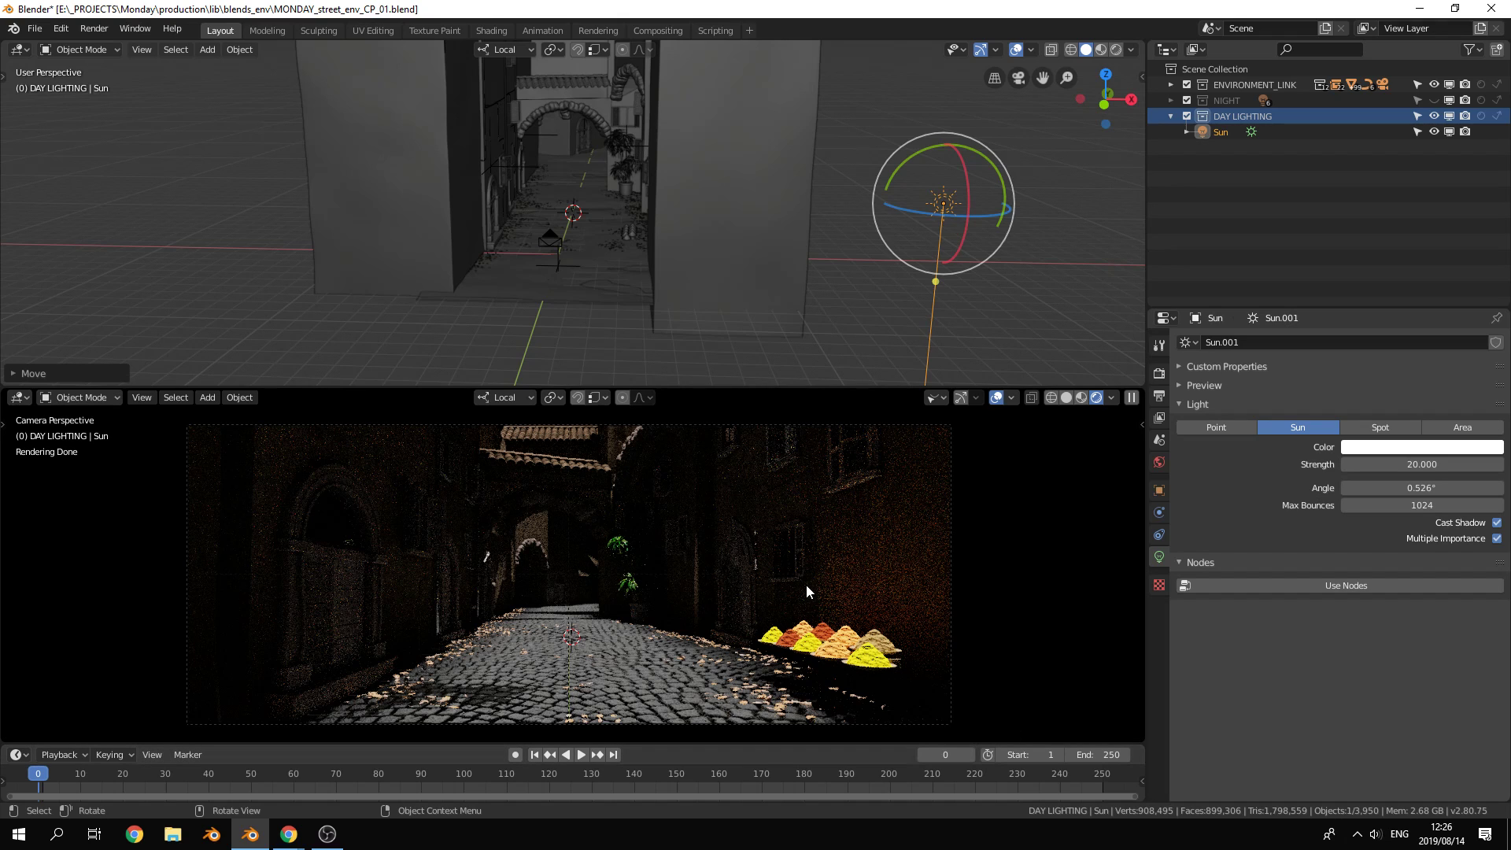
Give the Sun light a warm, pale cream-yellow colour
left_click(1434, 448)
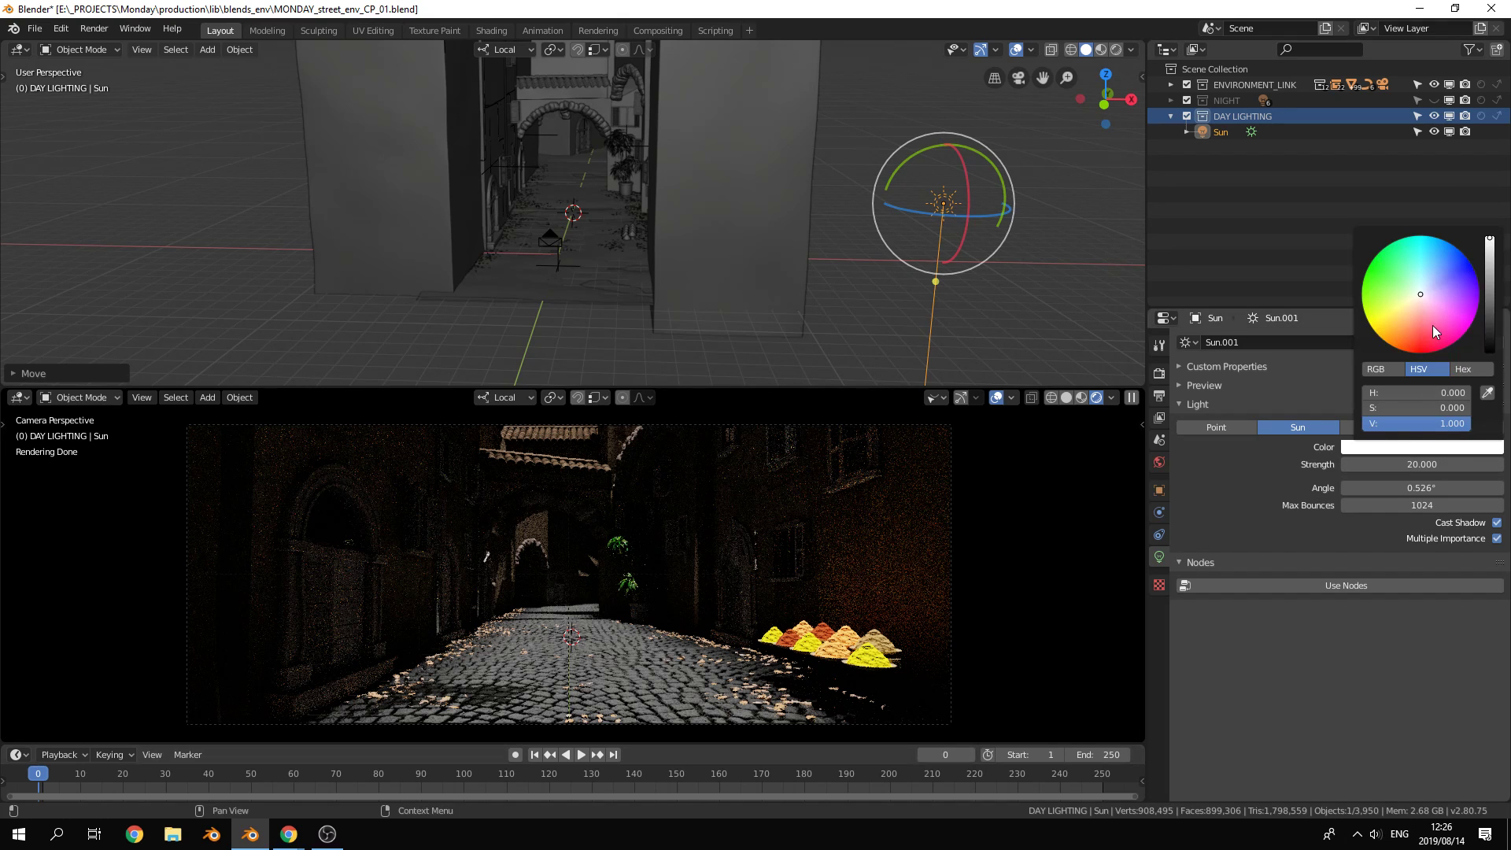
left_click(1416, 299)
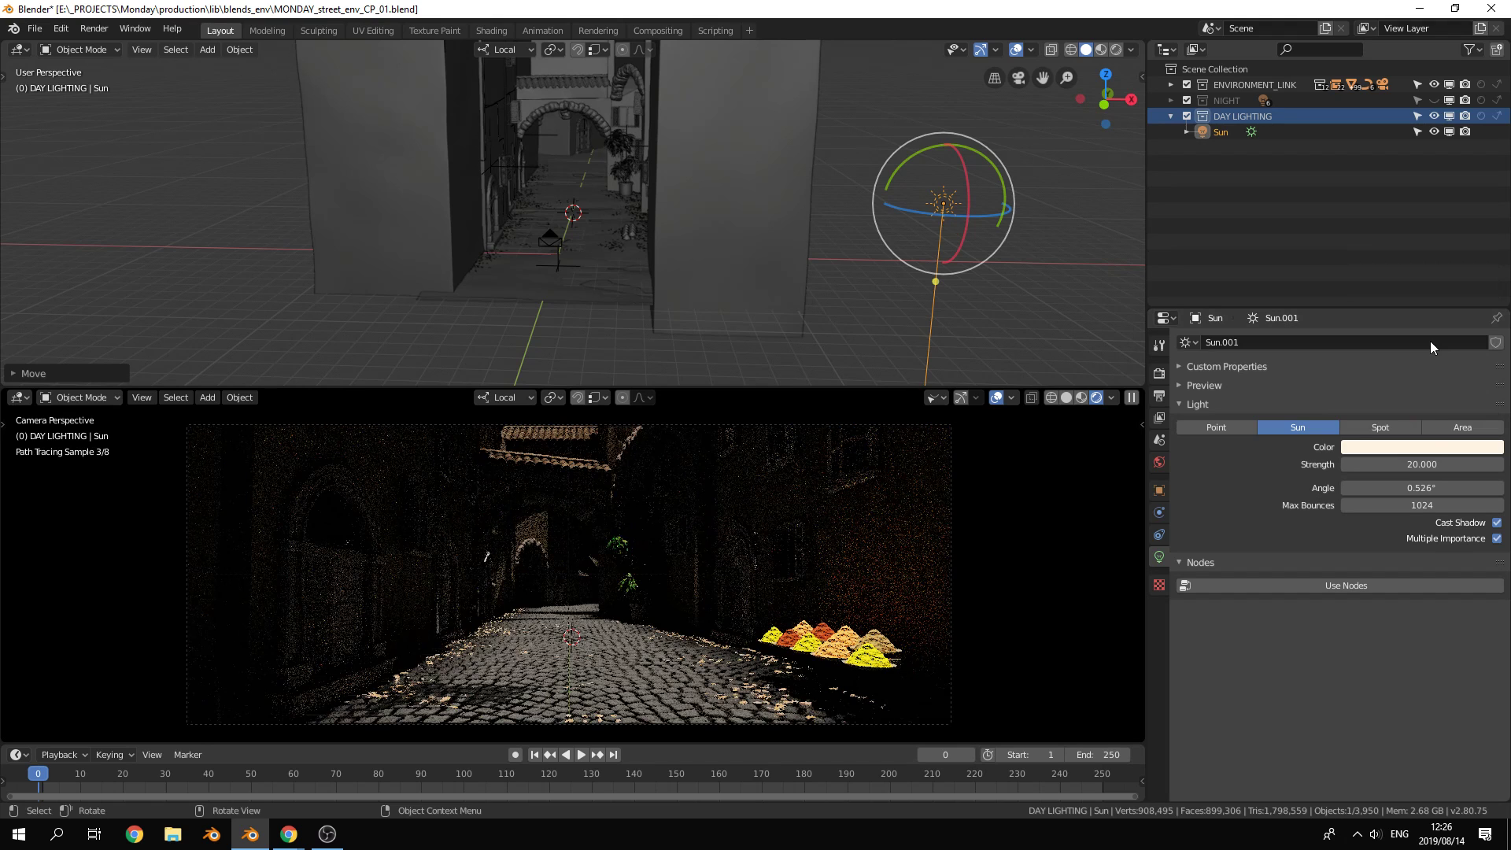
left_click(1417, 447)
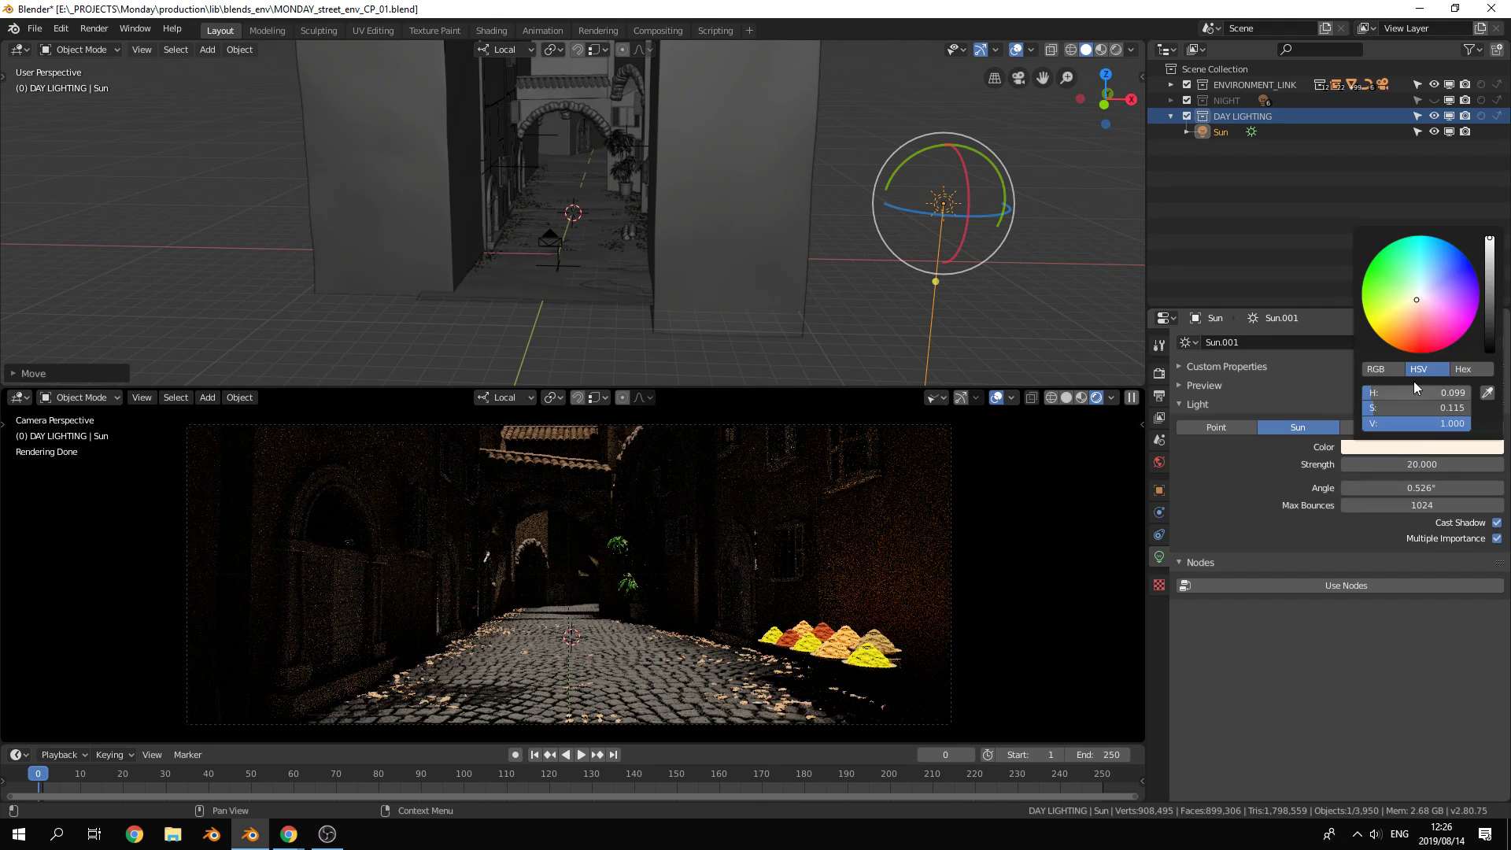
left_click(1413, 305)
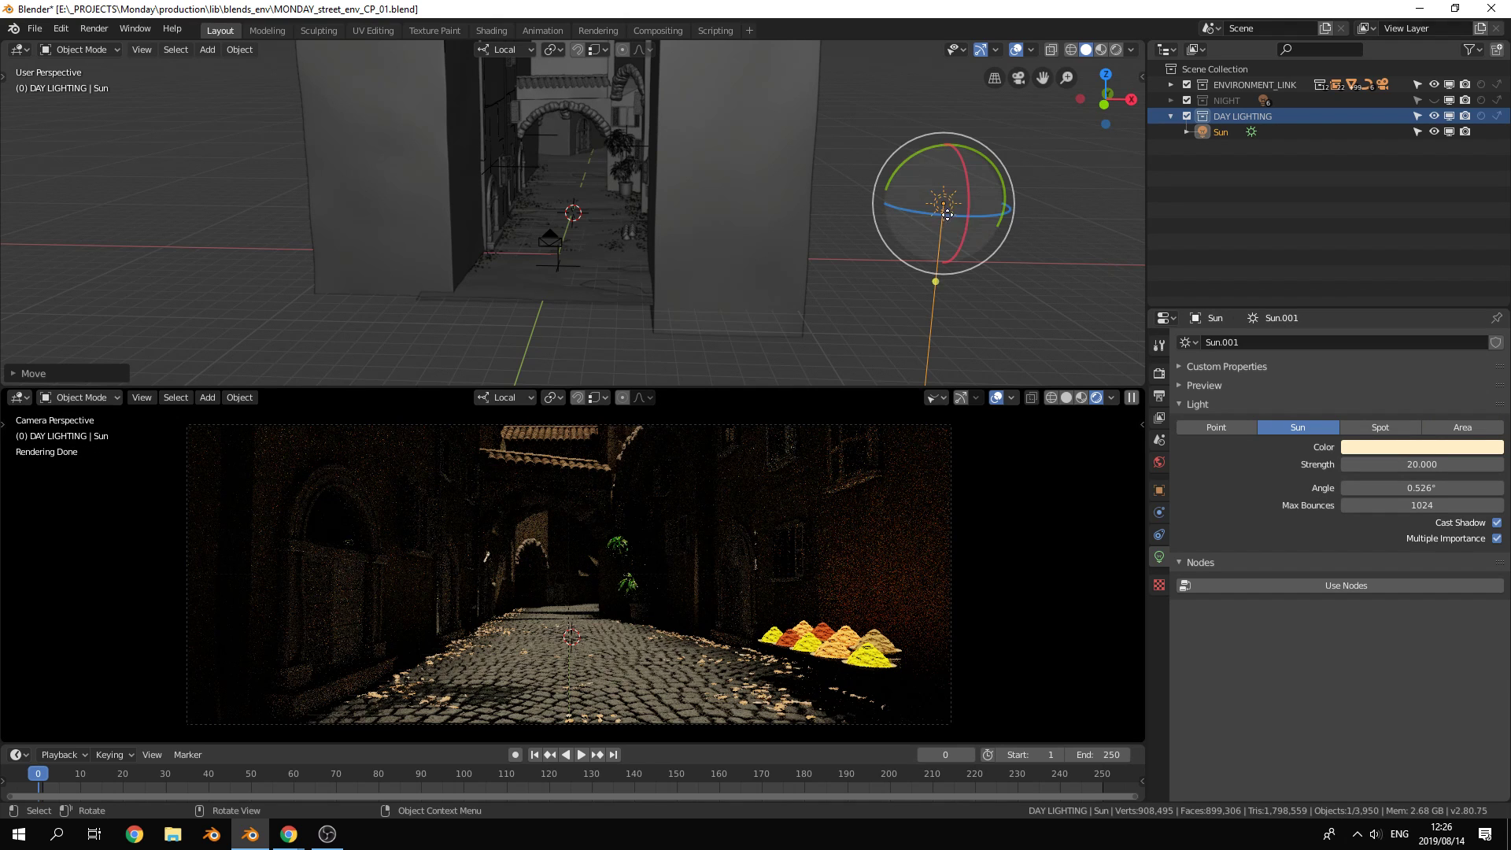
Tilt the Sun so it lights the alley's left wall and arched doorway, and set its strength to 30
left_click_drag(938, 284, 924, 281)
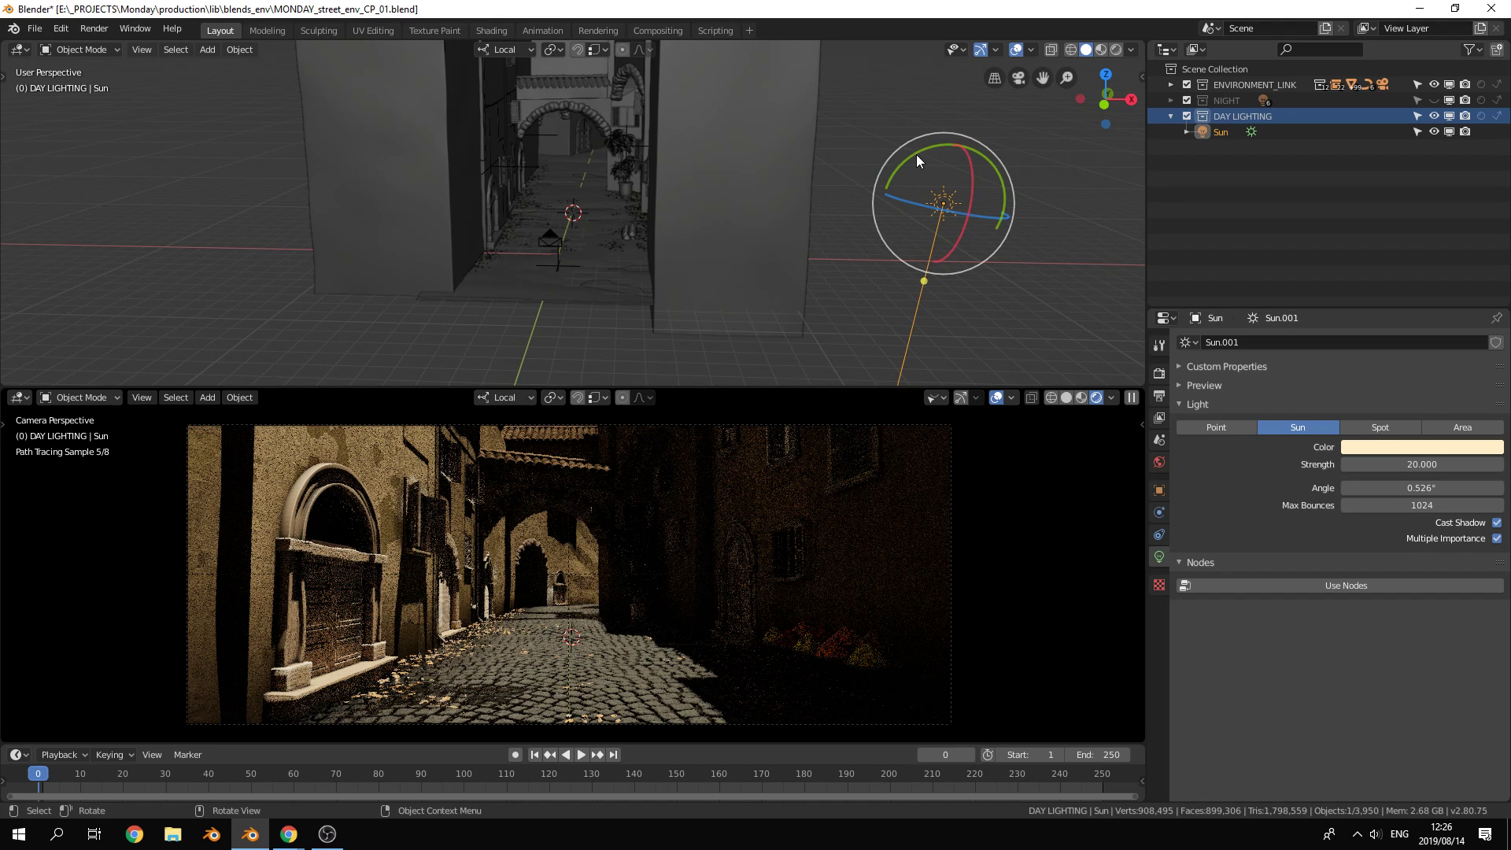
mouse_move(916, 154)
left_mouse_down()
mouse_move(970, 167)
mouse_move(970, 182)
mouse_move(981, 148)
left_mouse_up()
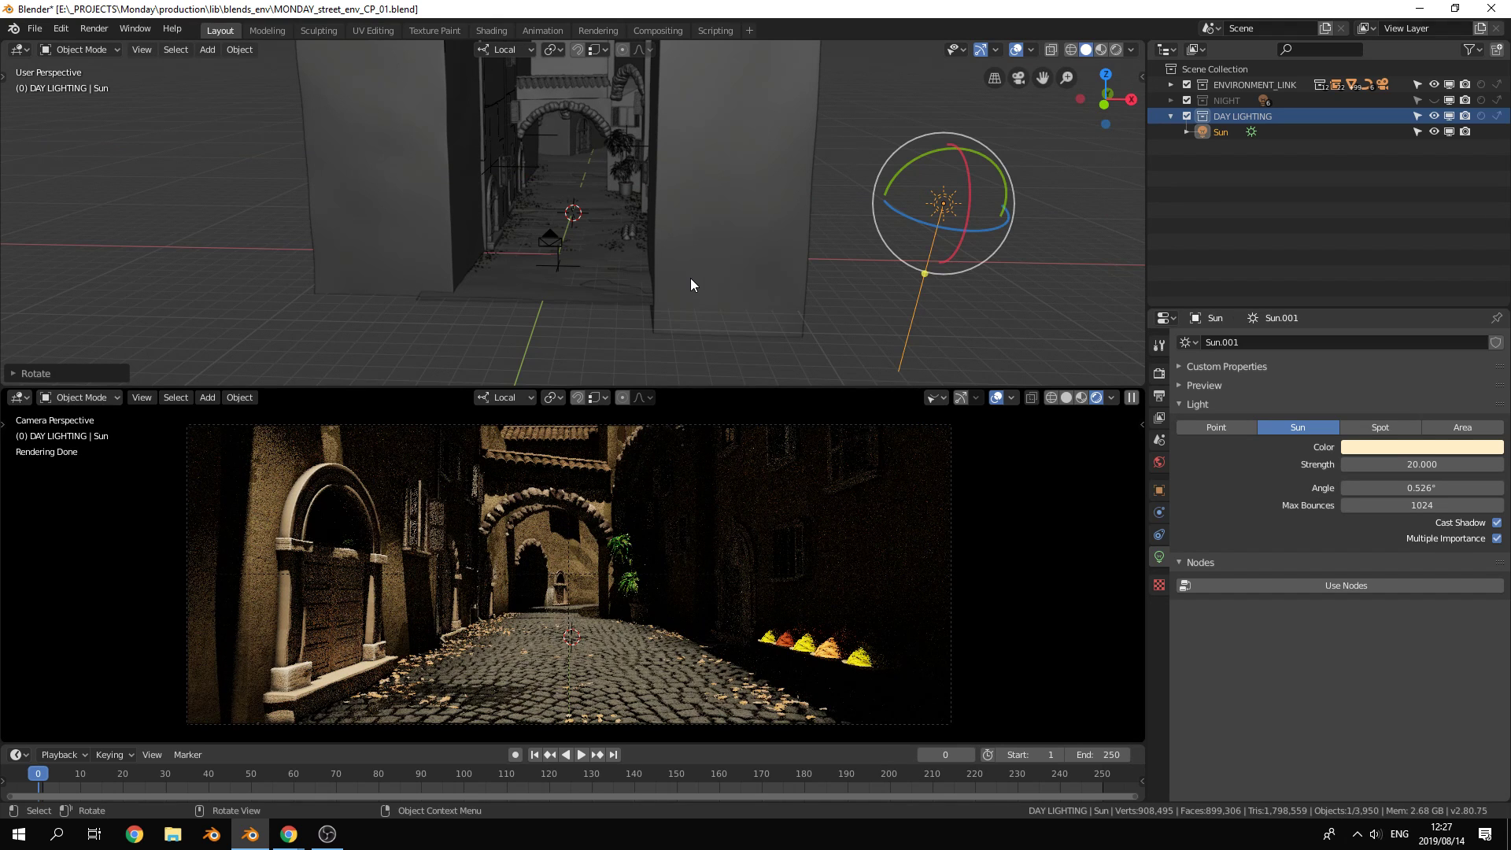
left_click(1430, 466)
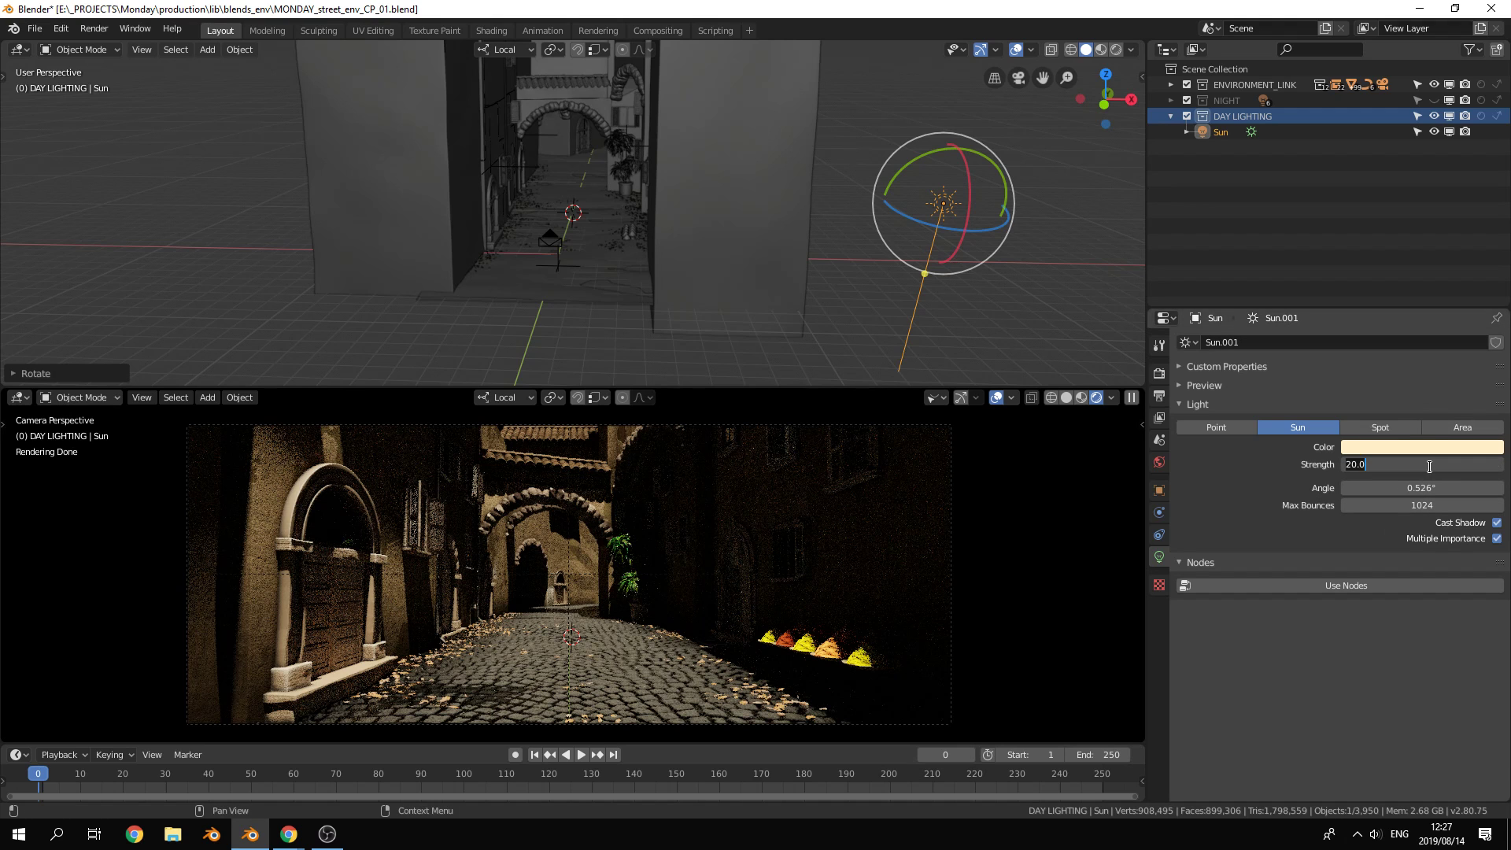
type("30")
key("Return")
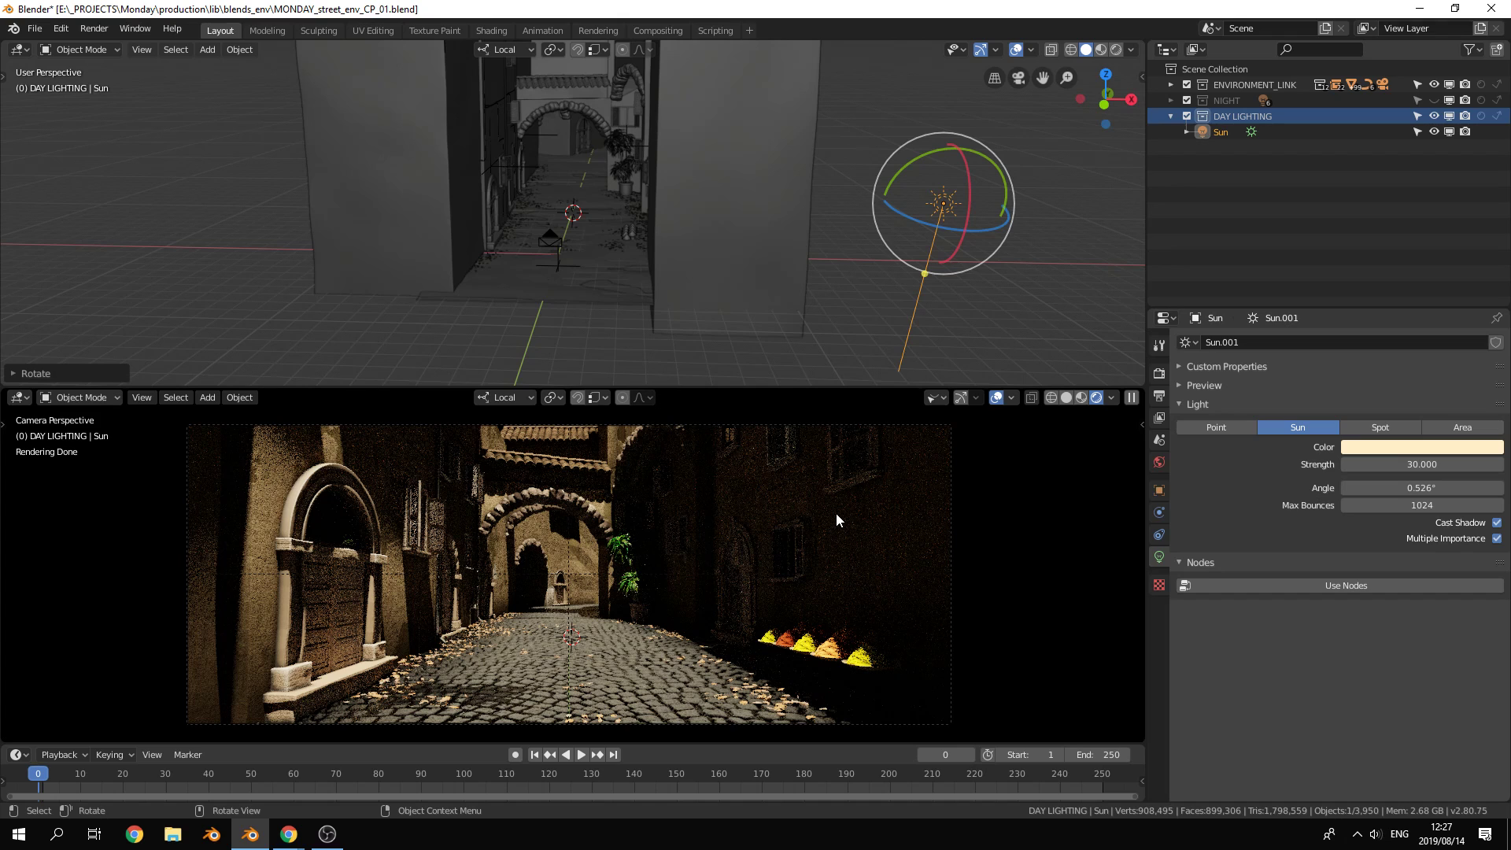
Set the World background to a bright light blue with hue 0.600 and saturation 0.296, at strength 1
left_click(1159, 462)
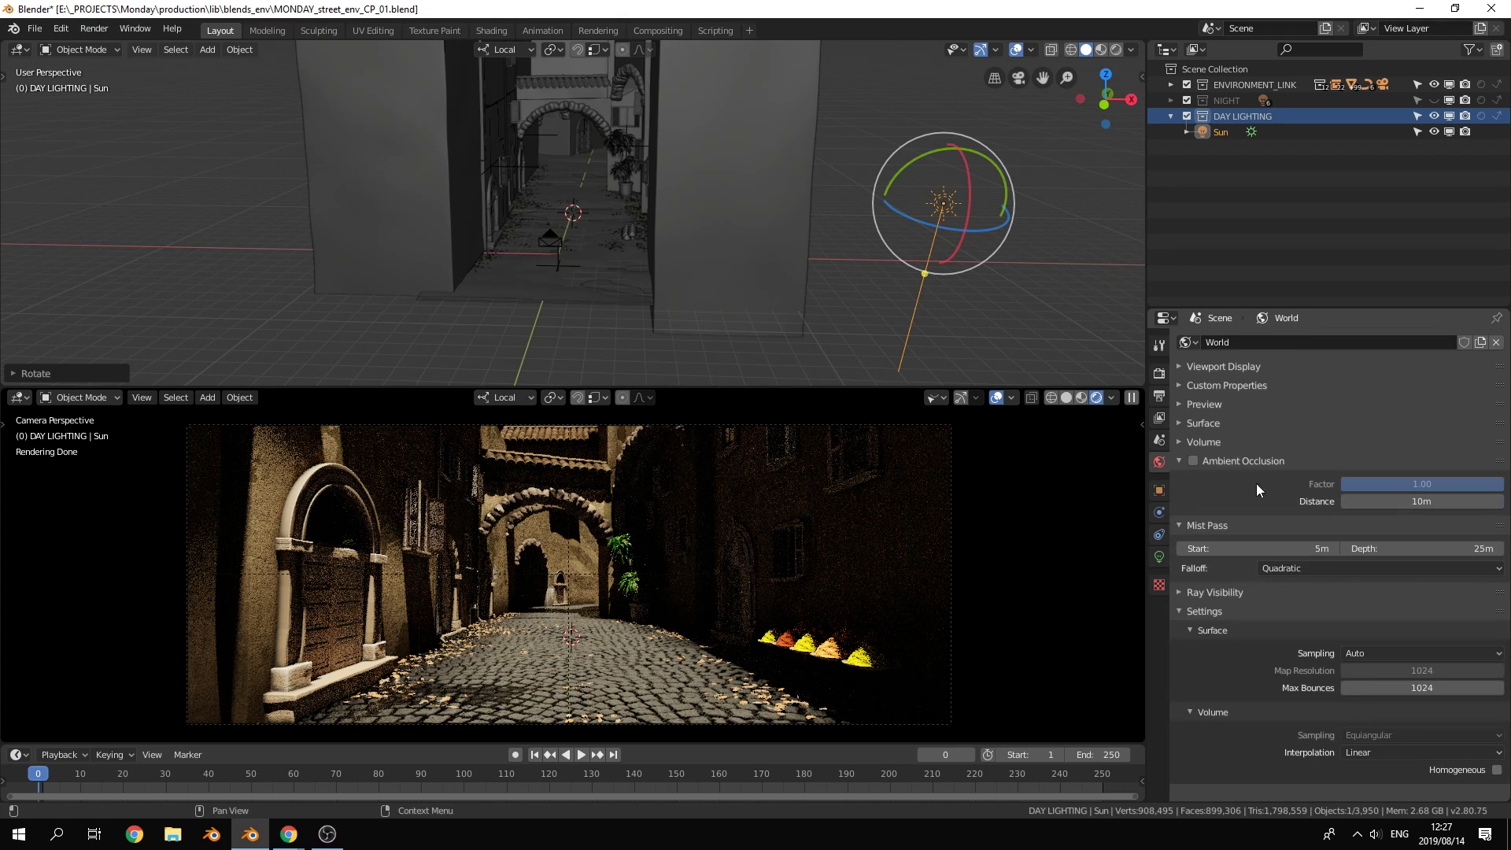
left_click(1178, 423)
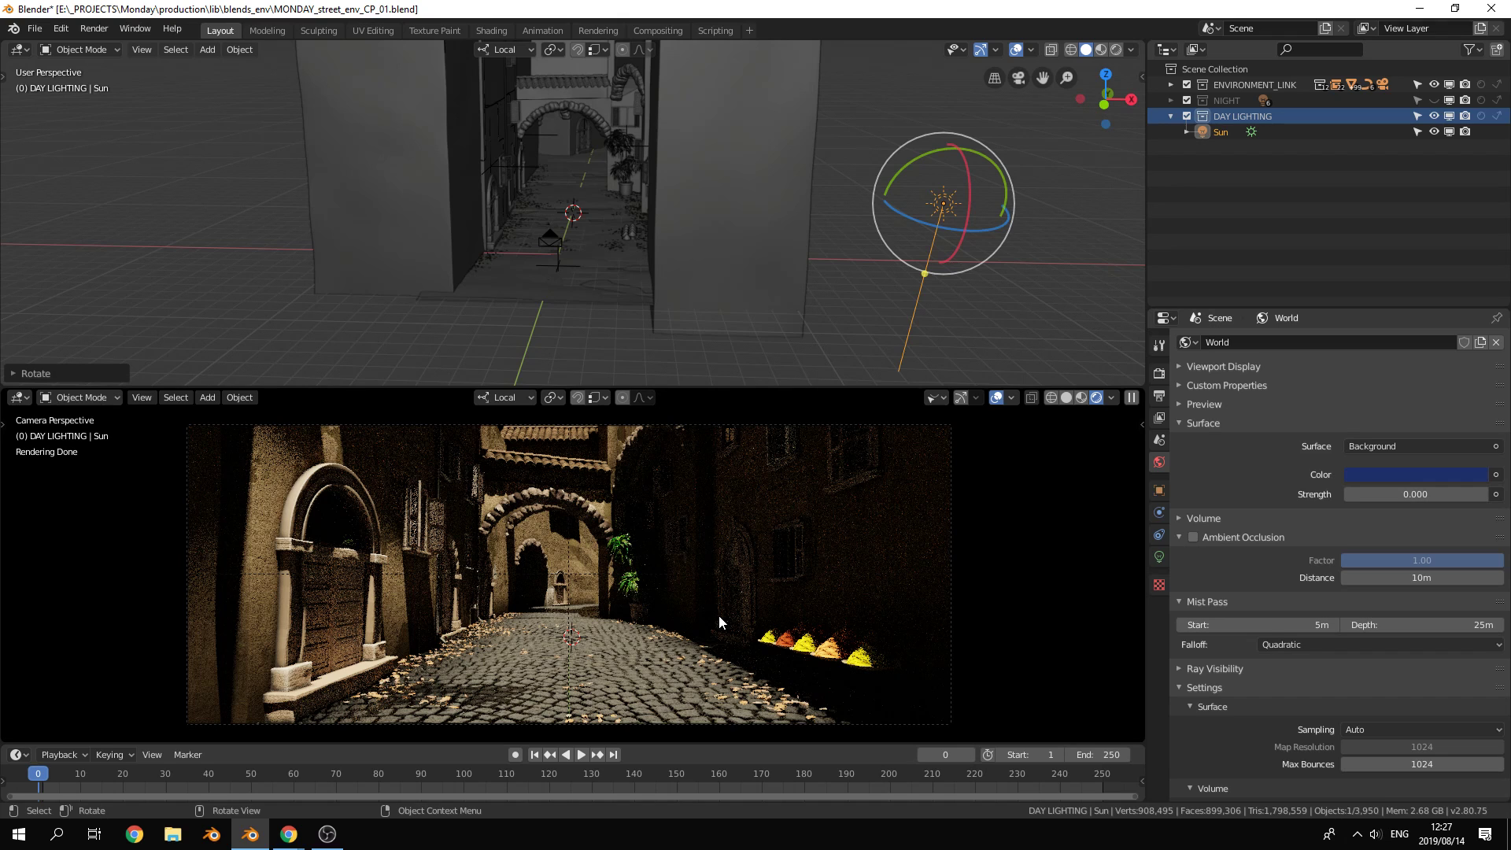
left_click(1413, 476)
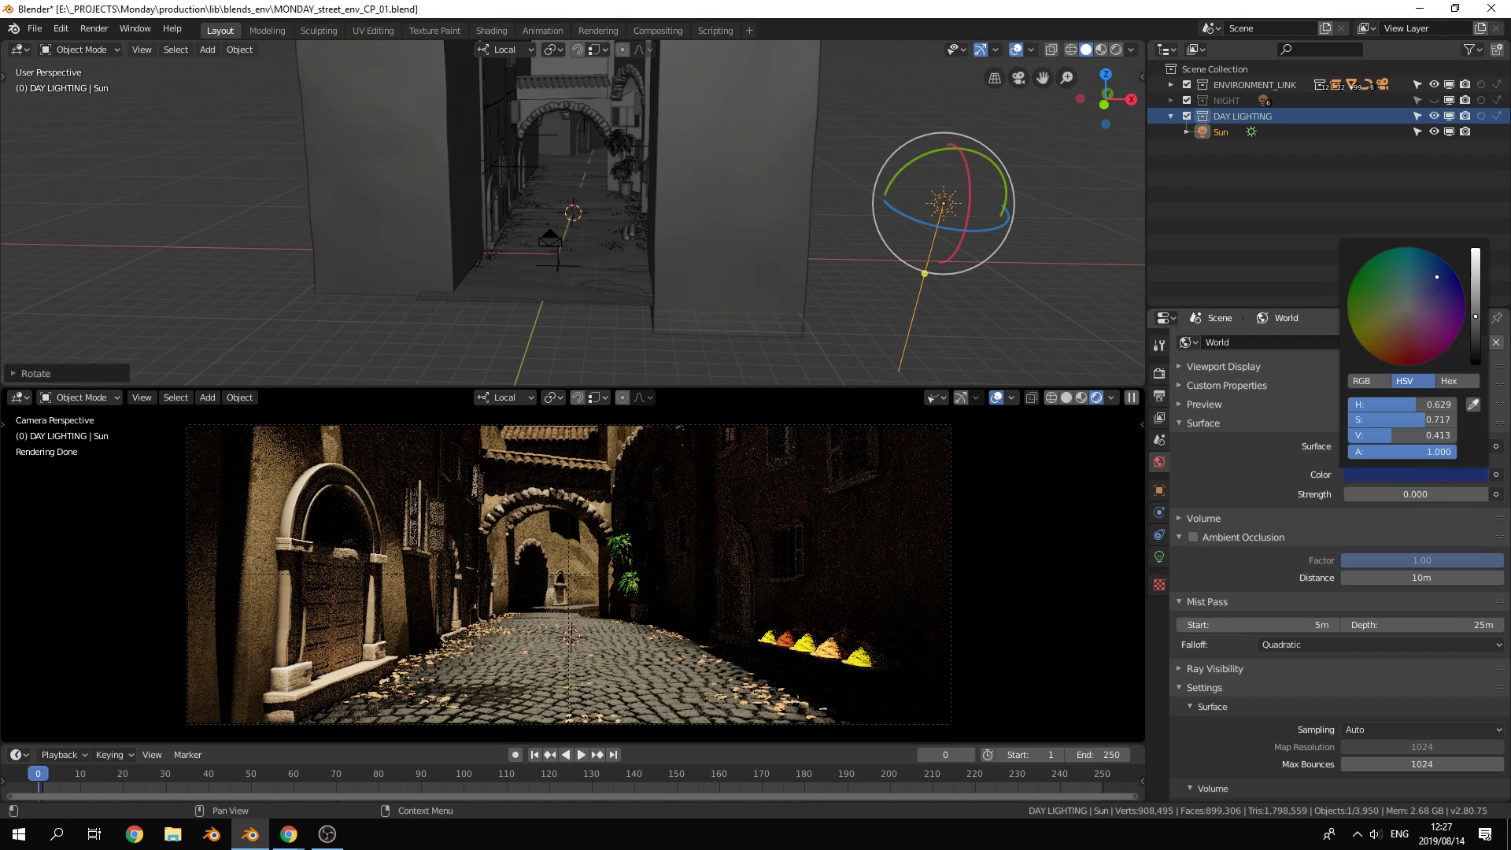
mouse_move(1436, 277)
left_mouse_down()
mouse_move(1414, 292)
mouse_move(1463, 288)
left_mouse_up()
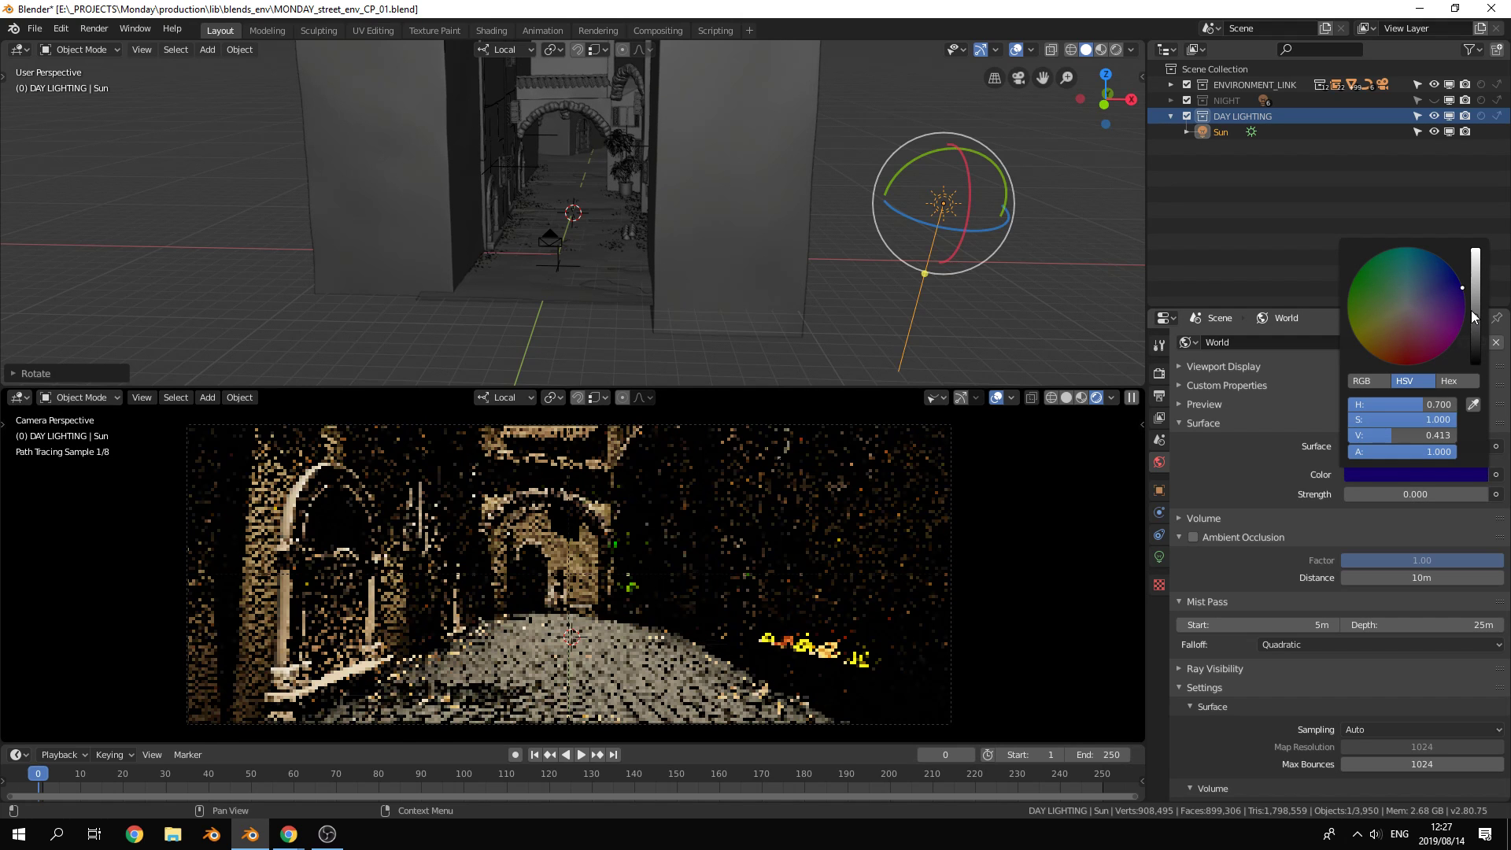
left_click(1414, 292)
left_click(1417, 292)
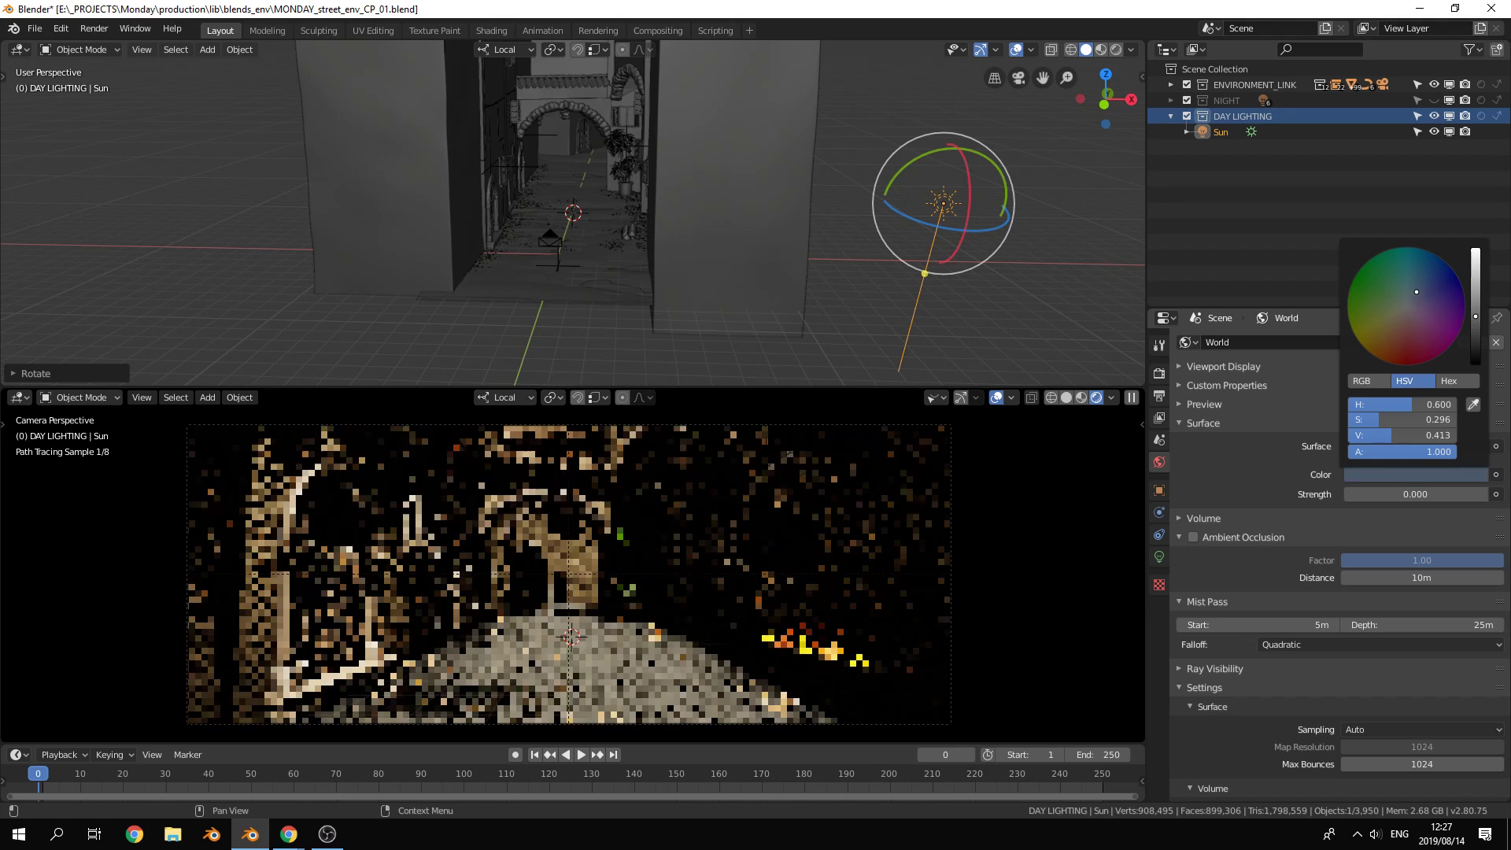
left_click(1475, 266)
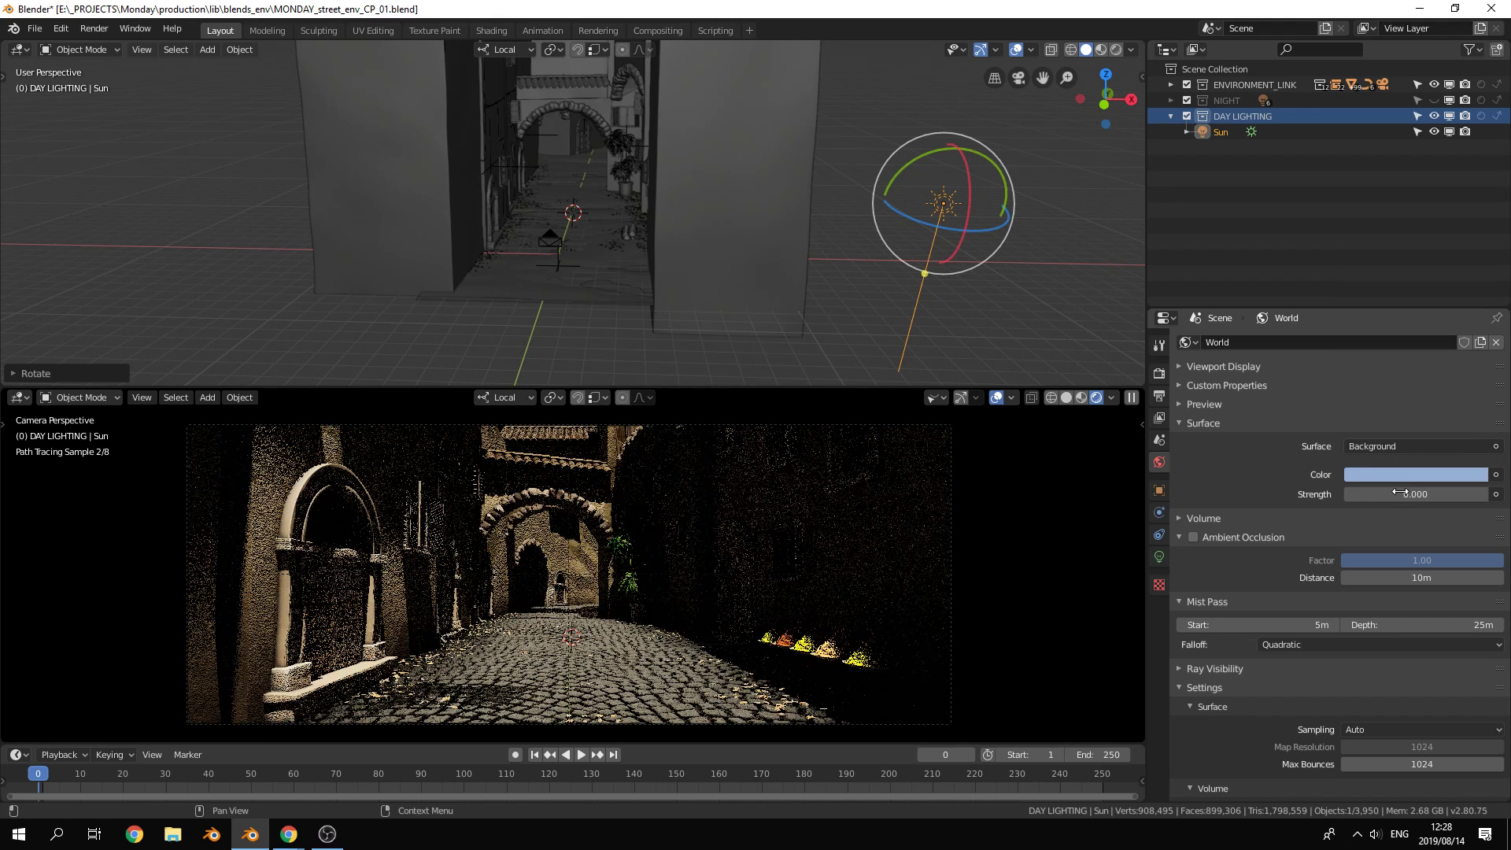
left_click(1441, 492)
type("1")
key("Return")
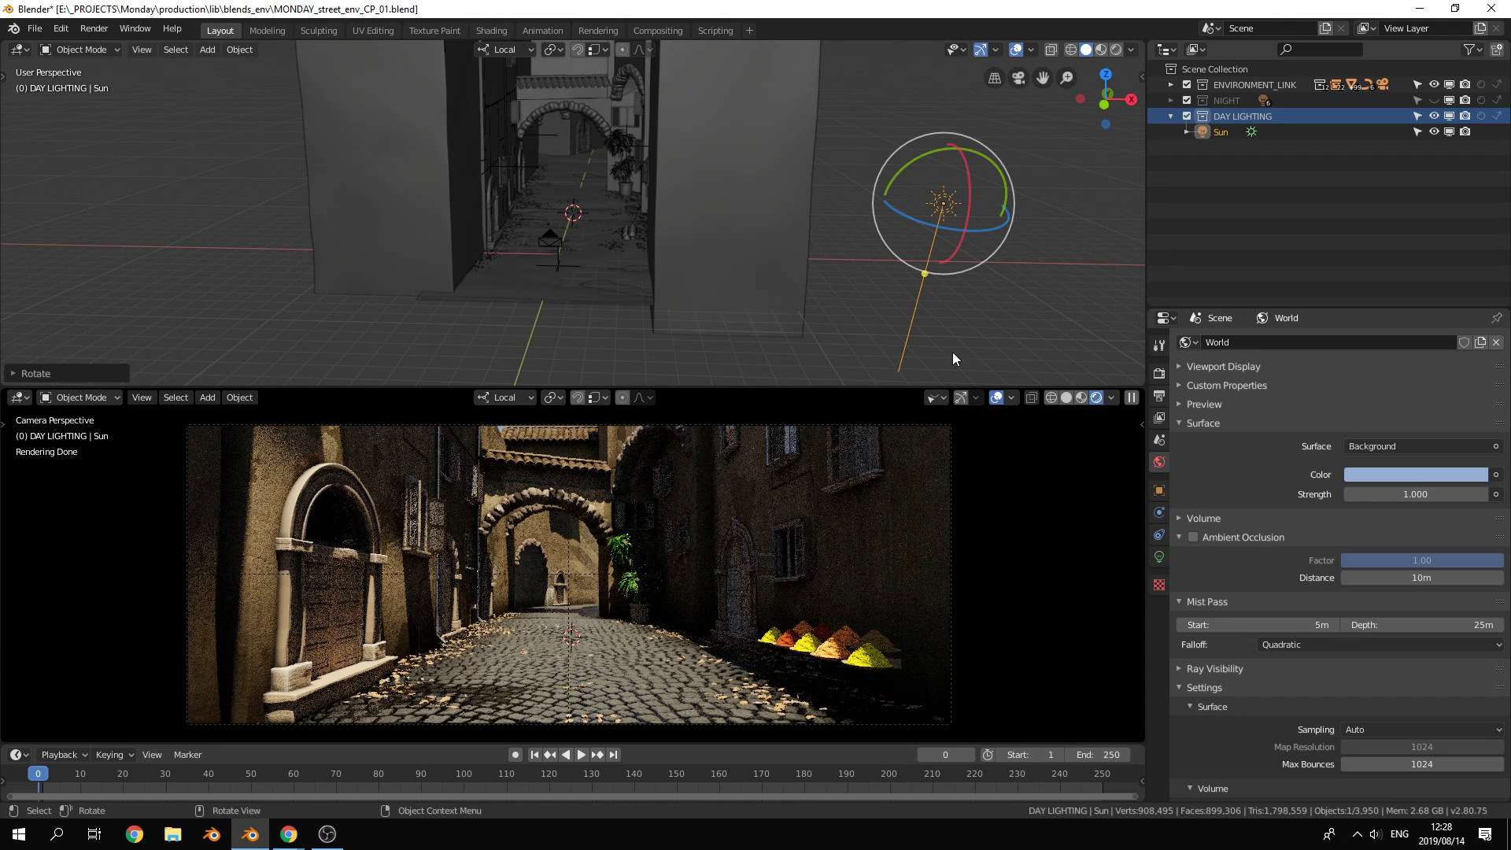
Tilt the Sun further towards the alley's left wall, and clear its rotation
left_click_drag(986, 159, 1013, 168)
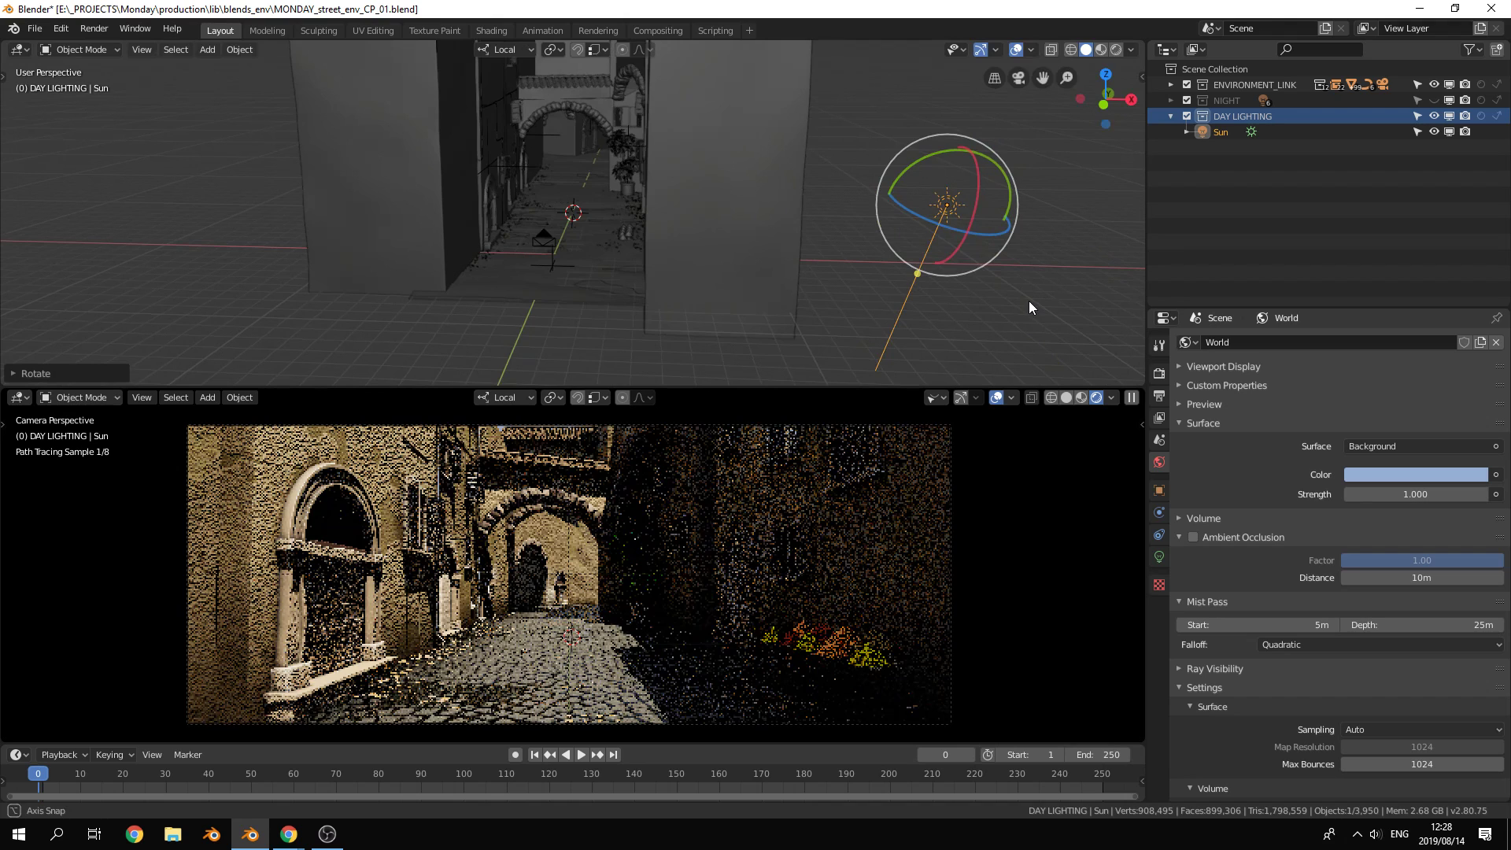
middle_click_drag(1030, 302, 1034, 288)
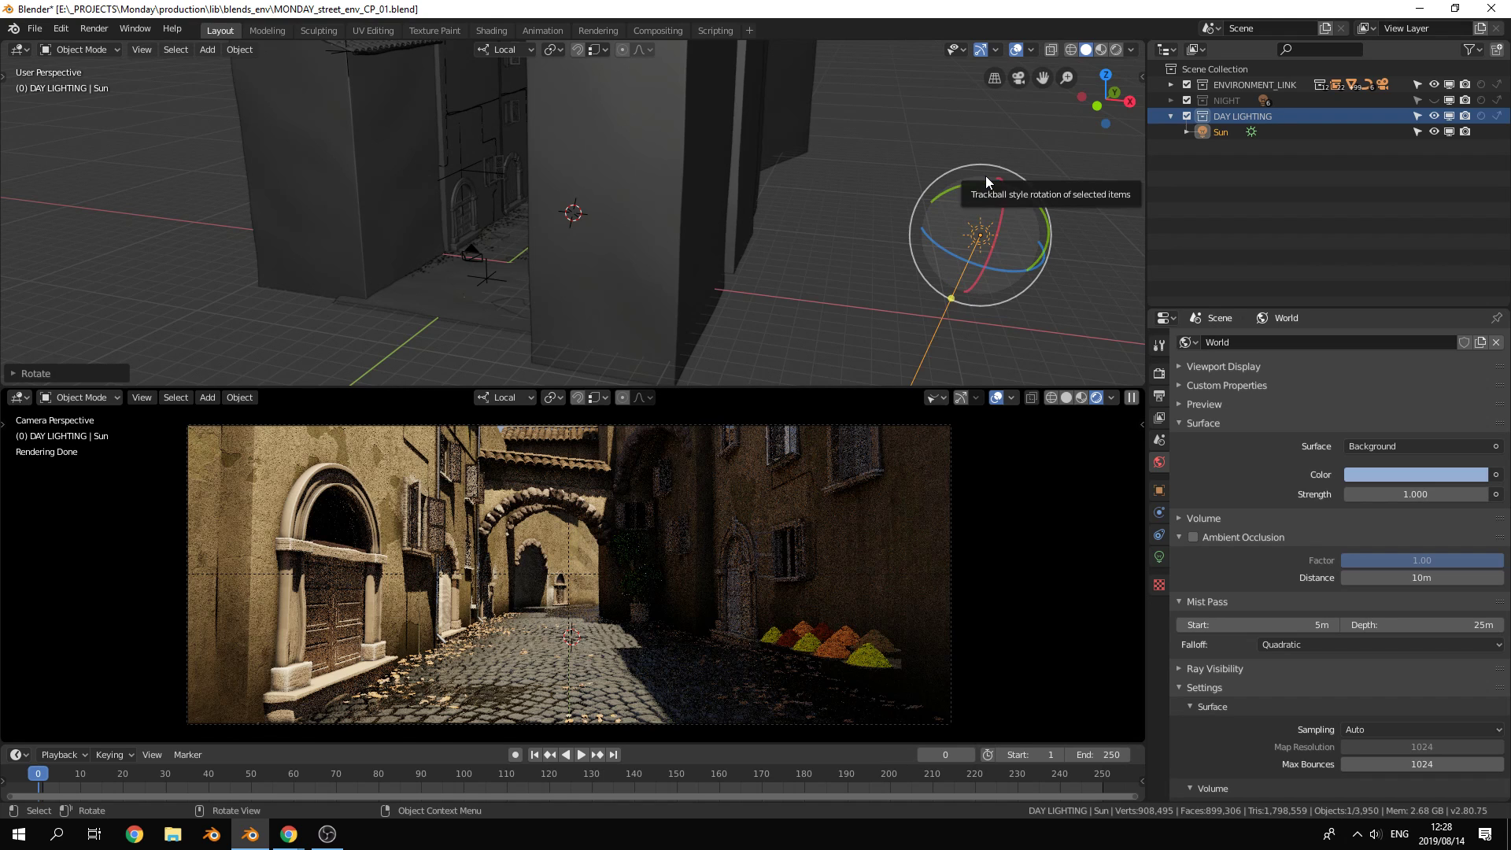
key("alt+r")
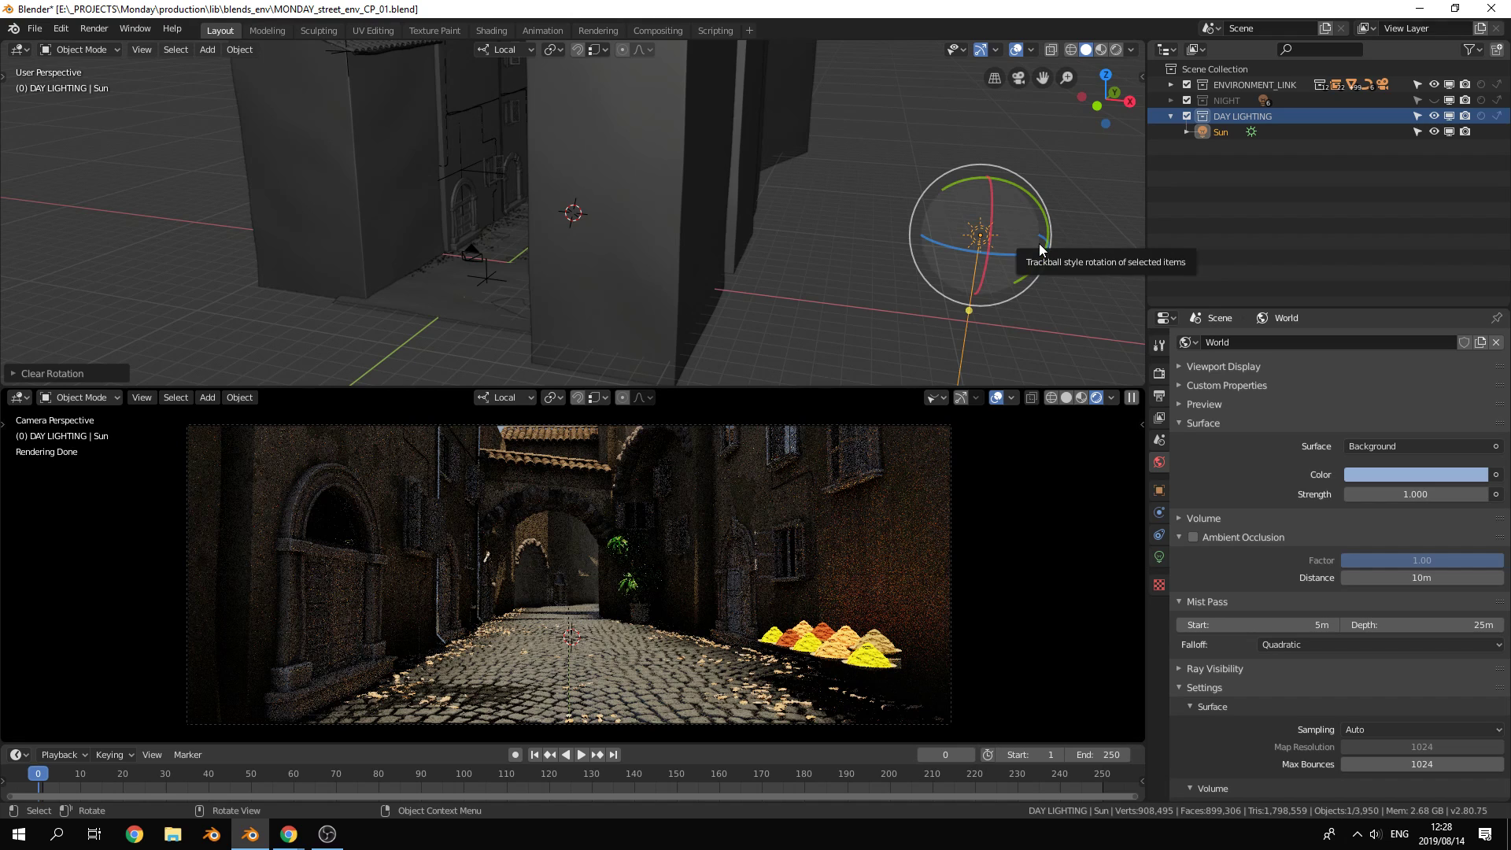
left_click_drag(1039, 243, 1004, 261)
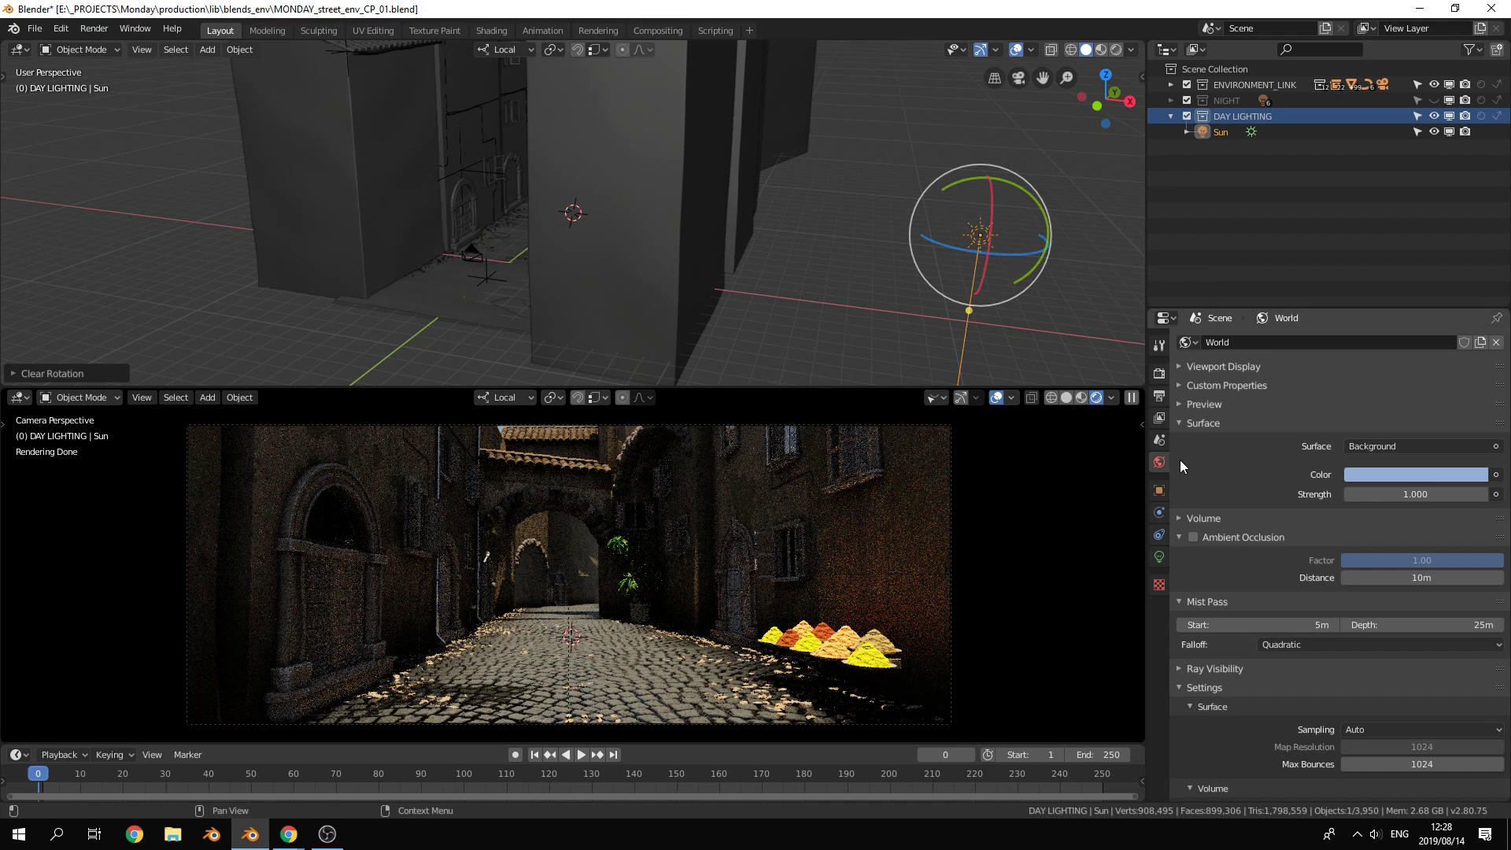
Set the World background strength to 2
double_click(1401, 495)
type("2")
key("Return")
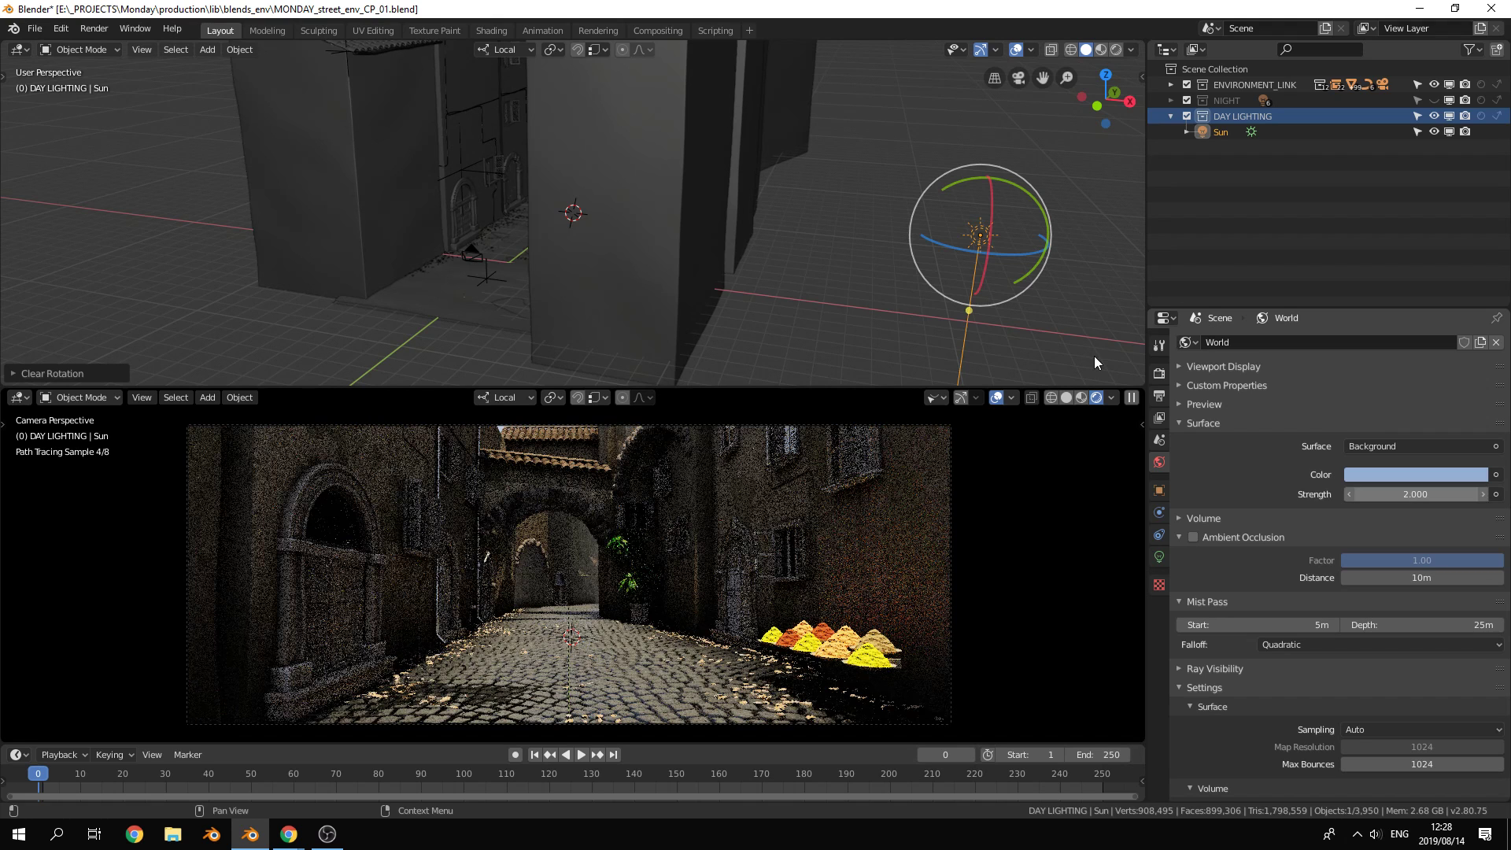
Set the Sun light's strength to 50
left_click(1159, 556)
left_click(1430, 466)
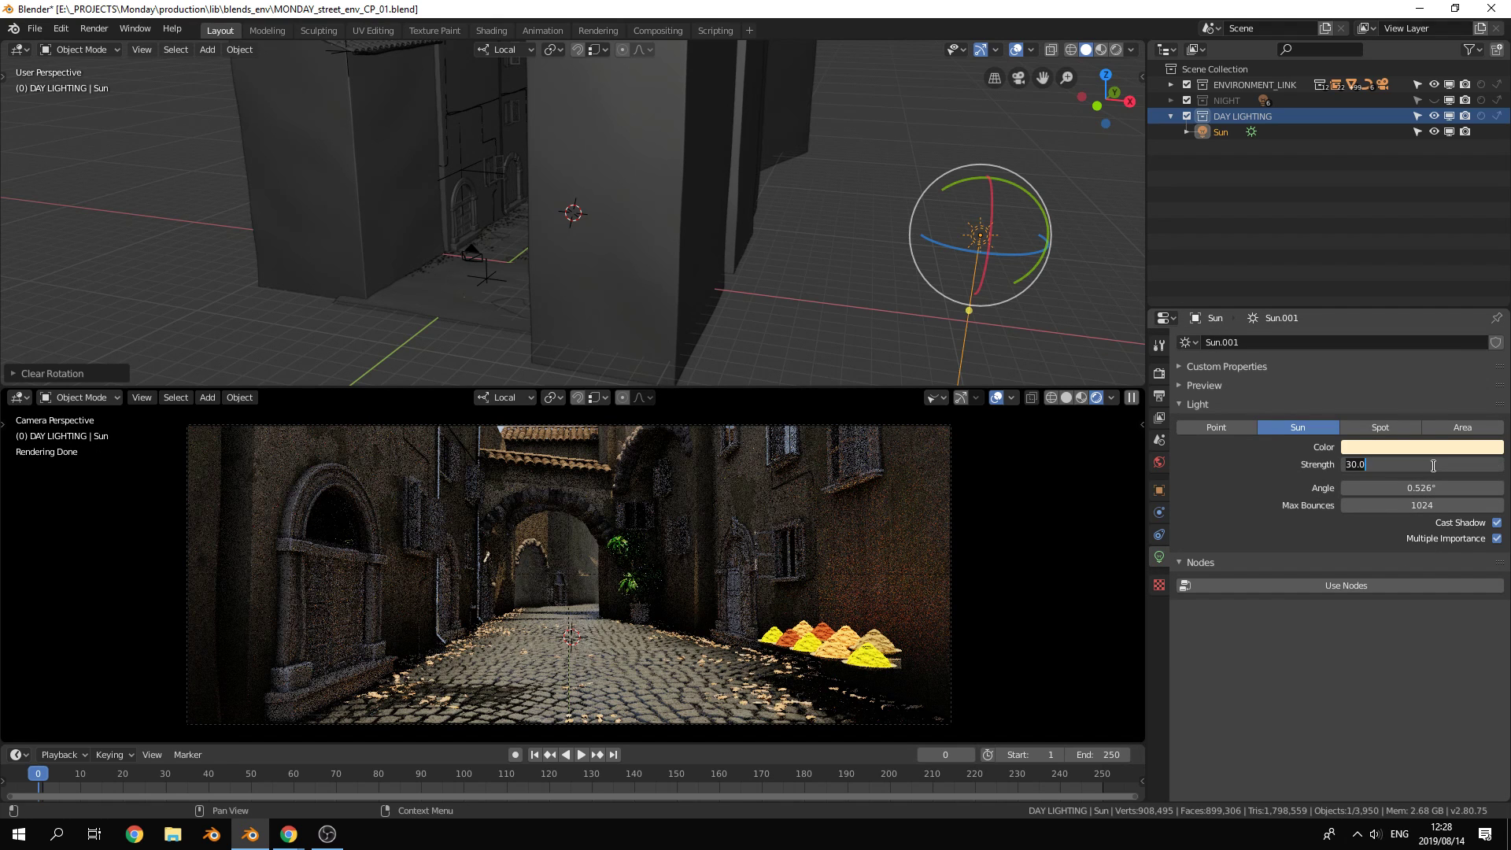
type("50")
key("Return")
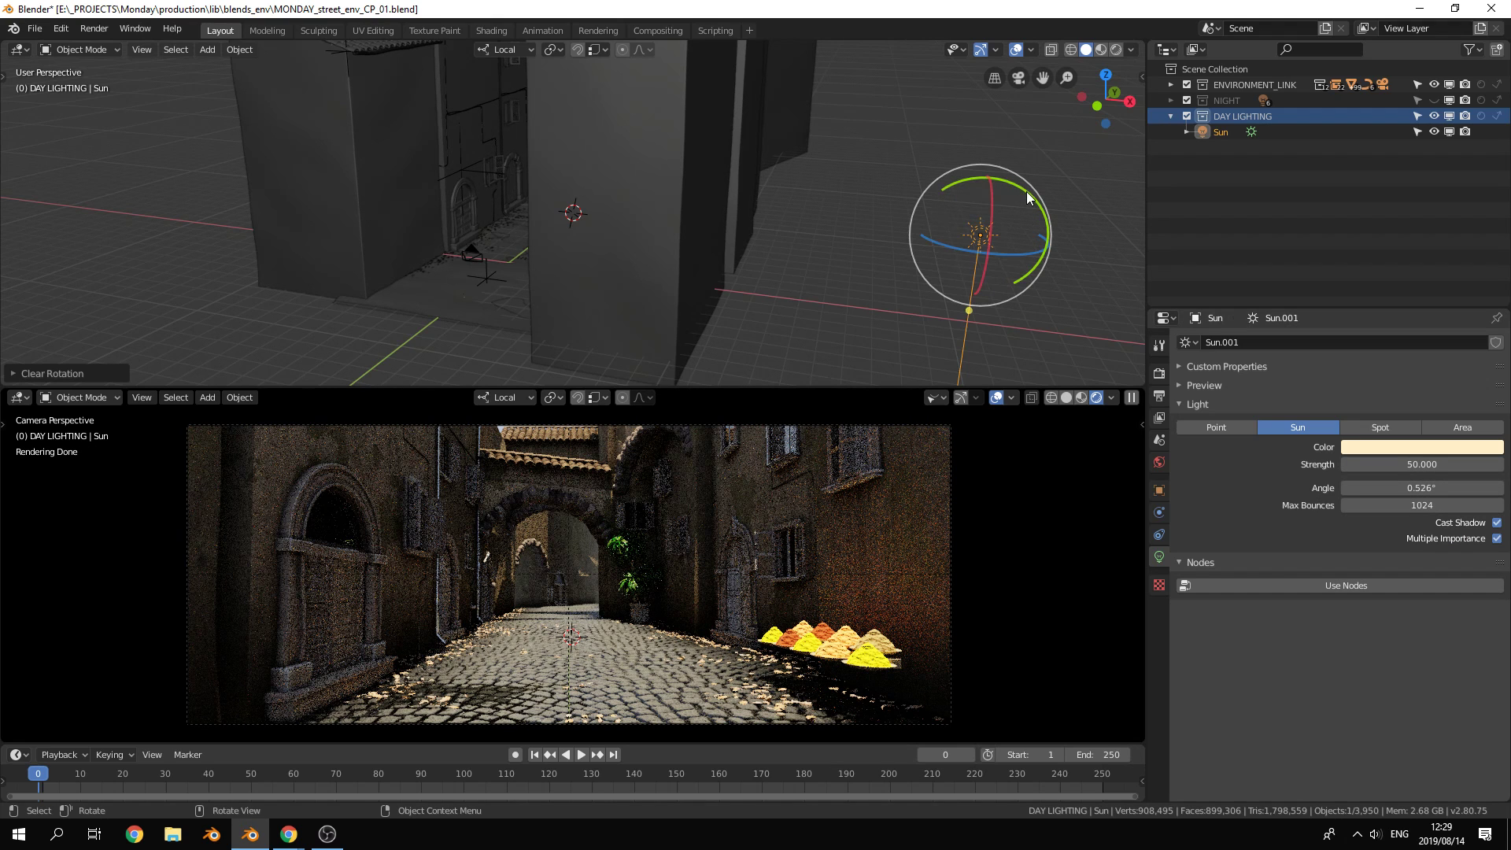
Rotate the Sun about its local axes so sunlight falls across the alley's left wall, arched doorway and cobblestones
left_click_drag(1022, 197, 1024, 193)
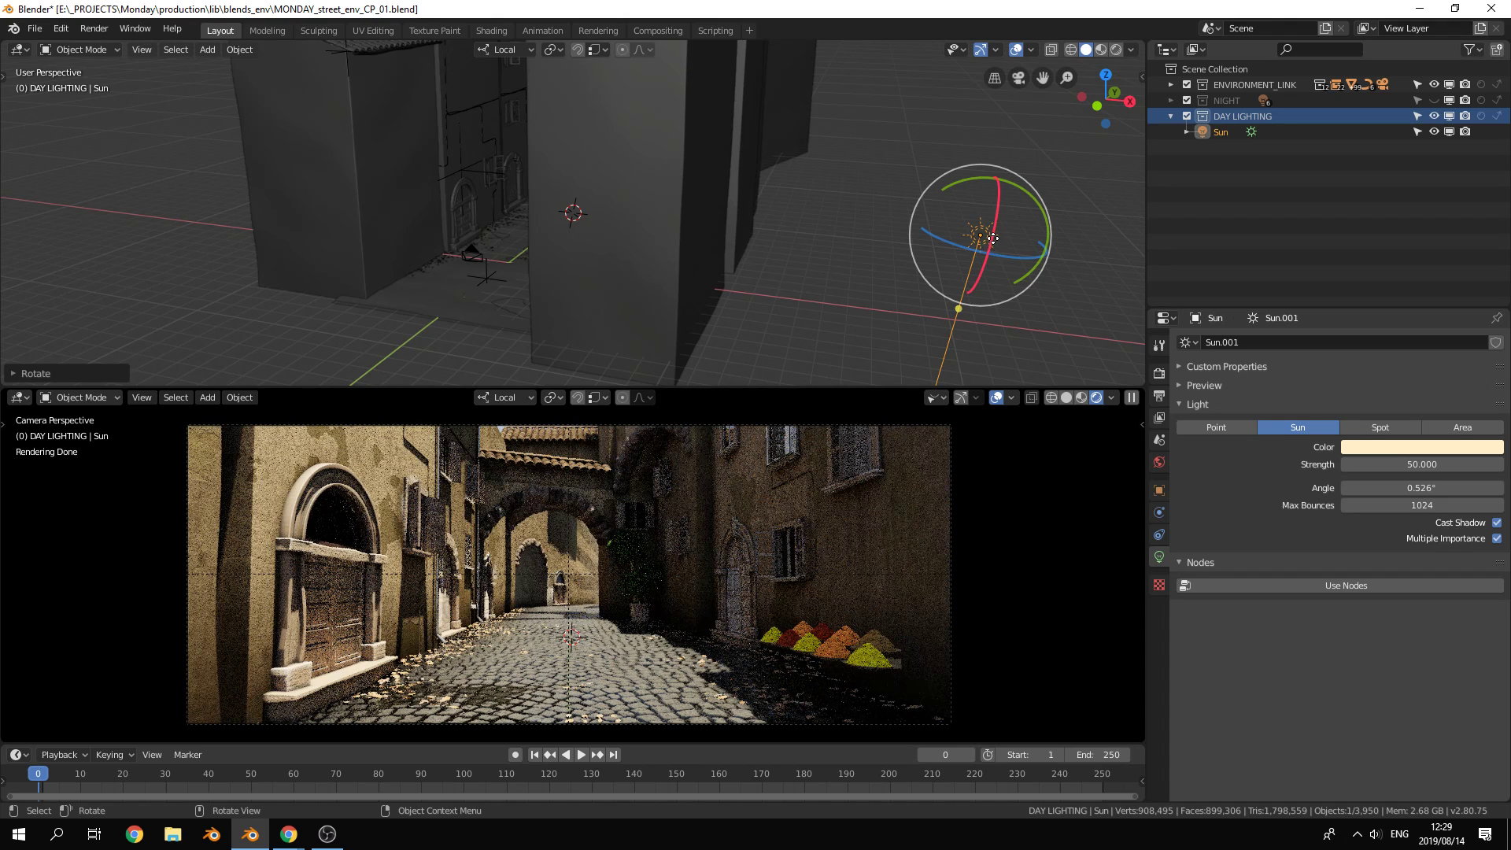
mouse_move(996, 211)
left_mouse_down()
mouse_move(1010, 217)
mouse_move(1007, 183)
mouse_move(986, 189)
left_mouse_up()
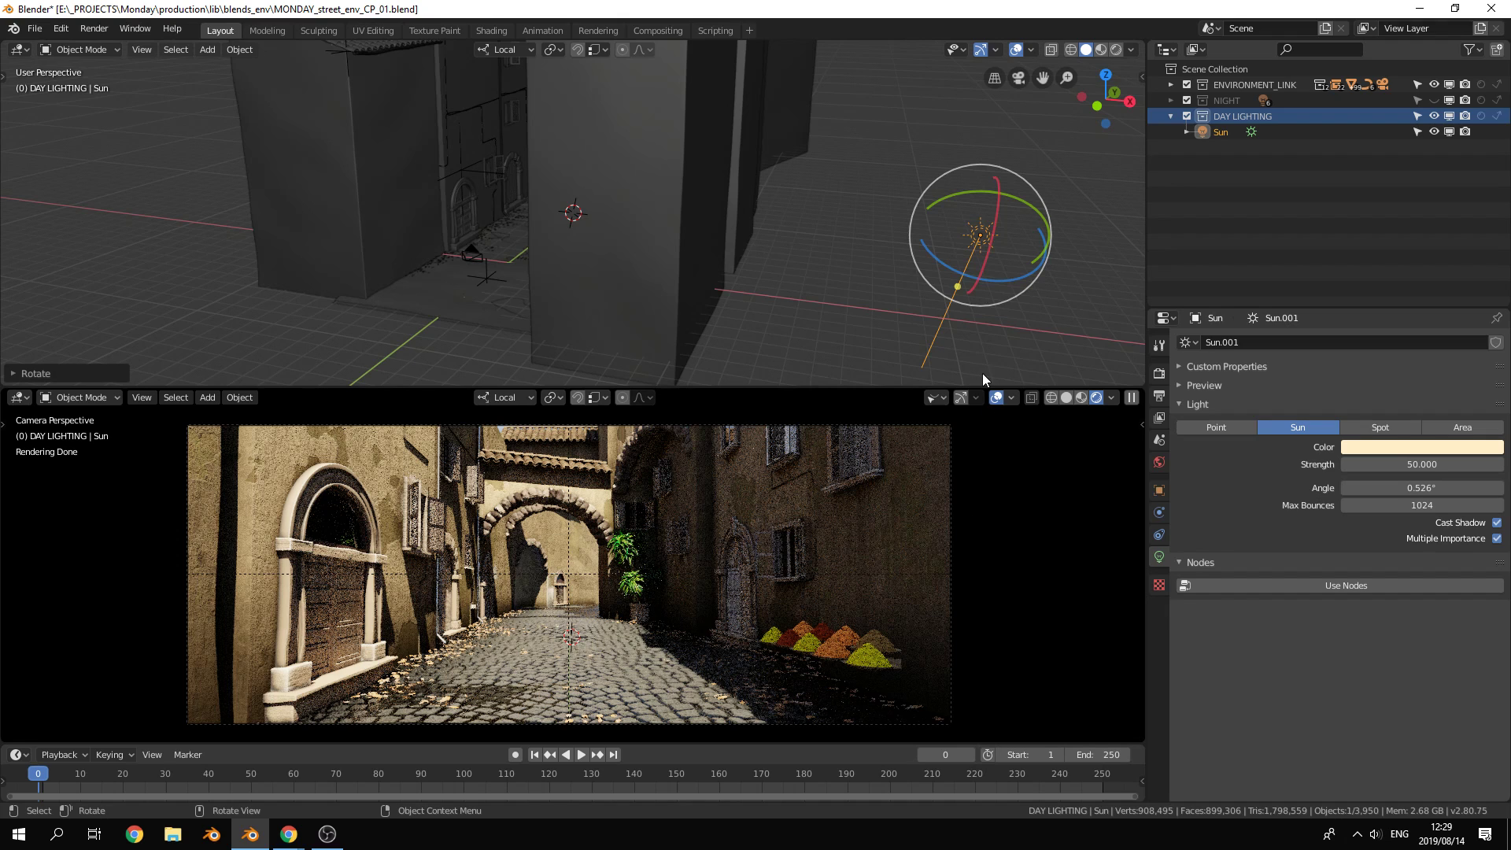
left_click_drag(976, 192, 964, 193)
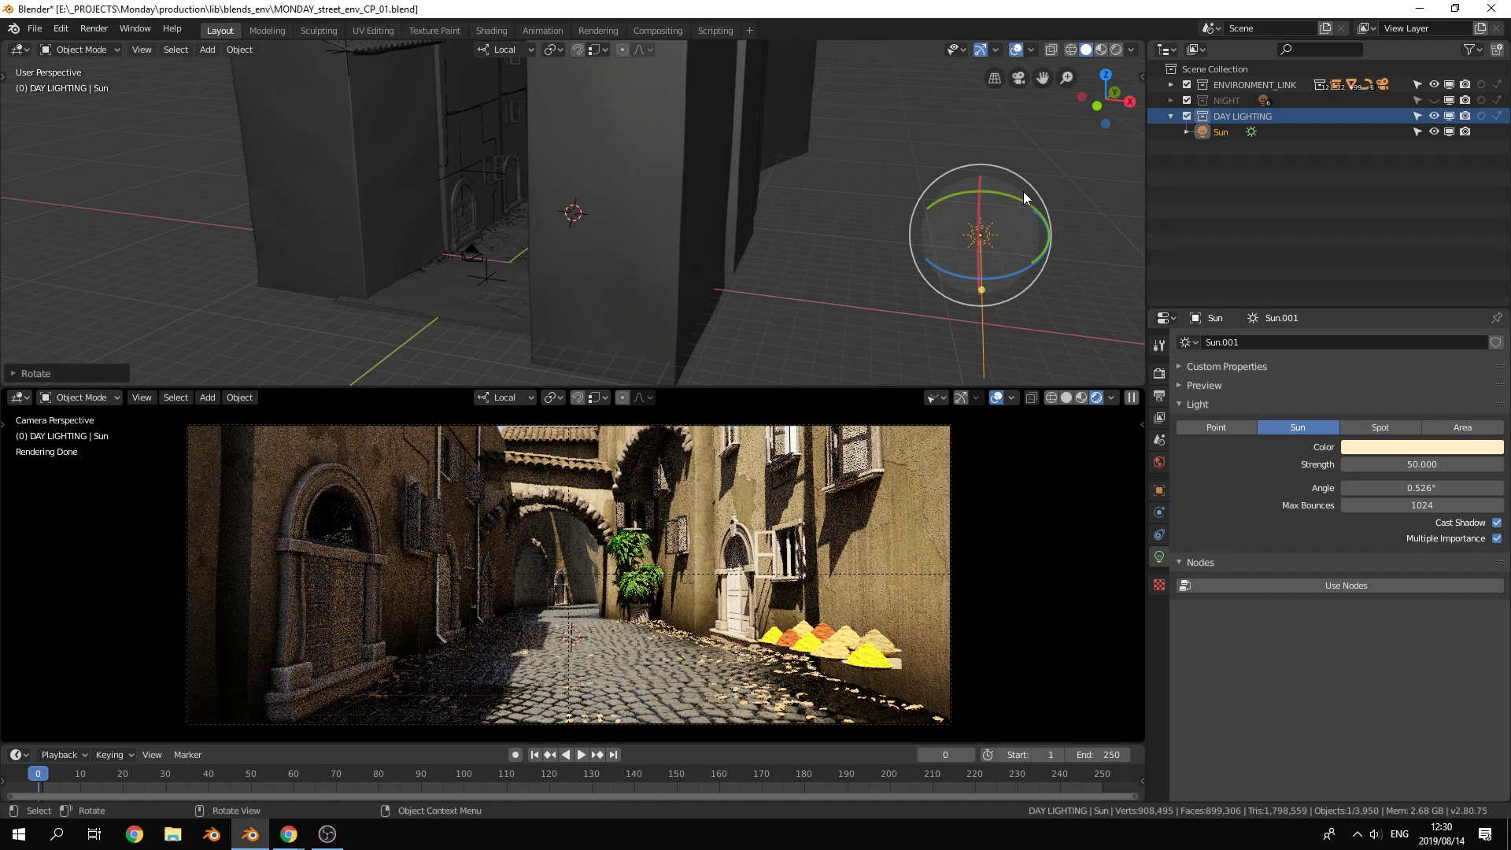
left_click_drag(1017, 197, 1028, 195)
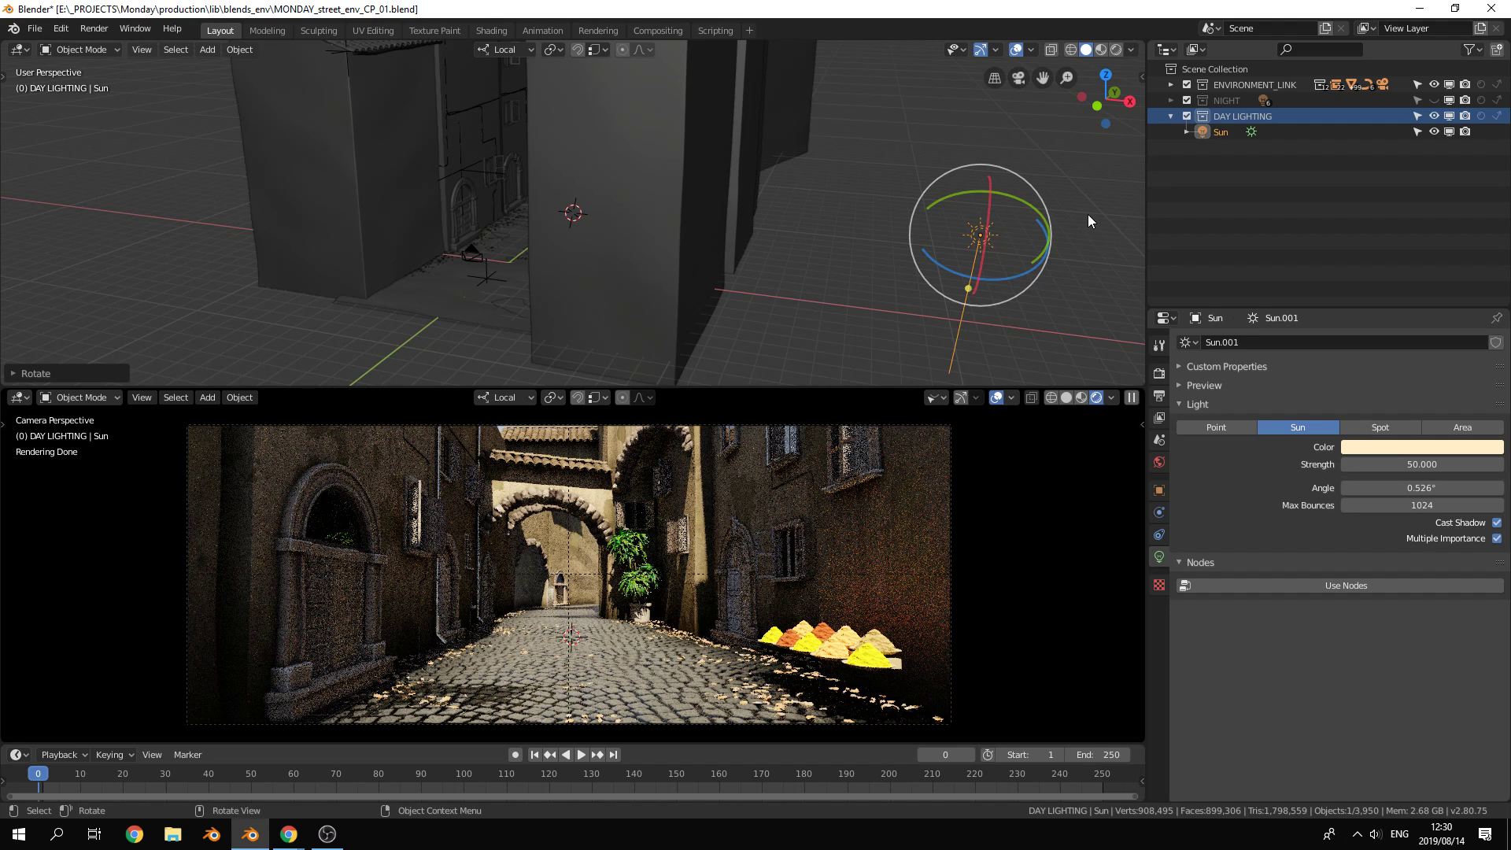
middle_click_drag(1089, 216, 880, 257)
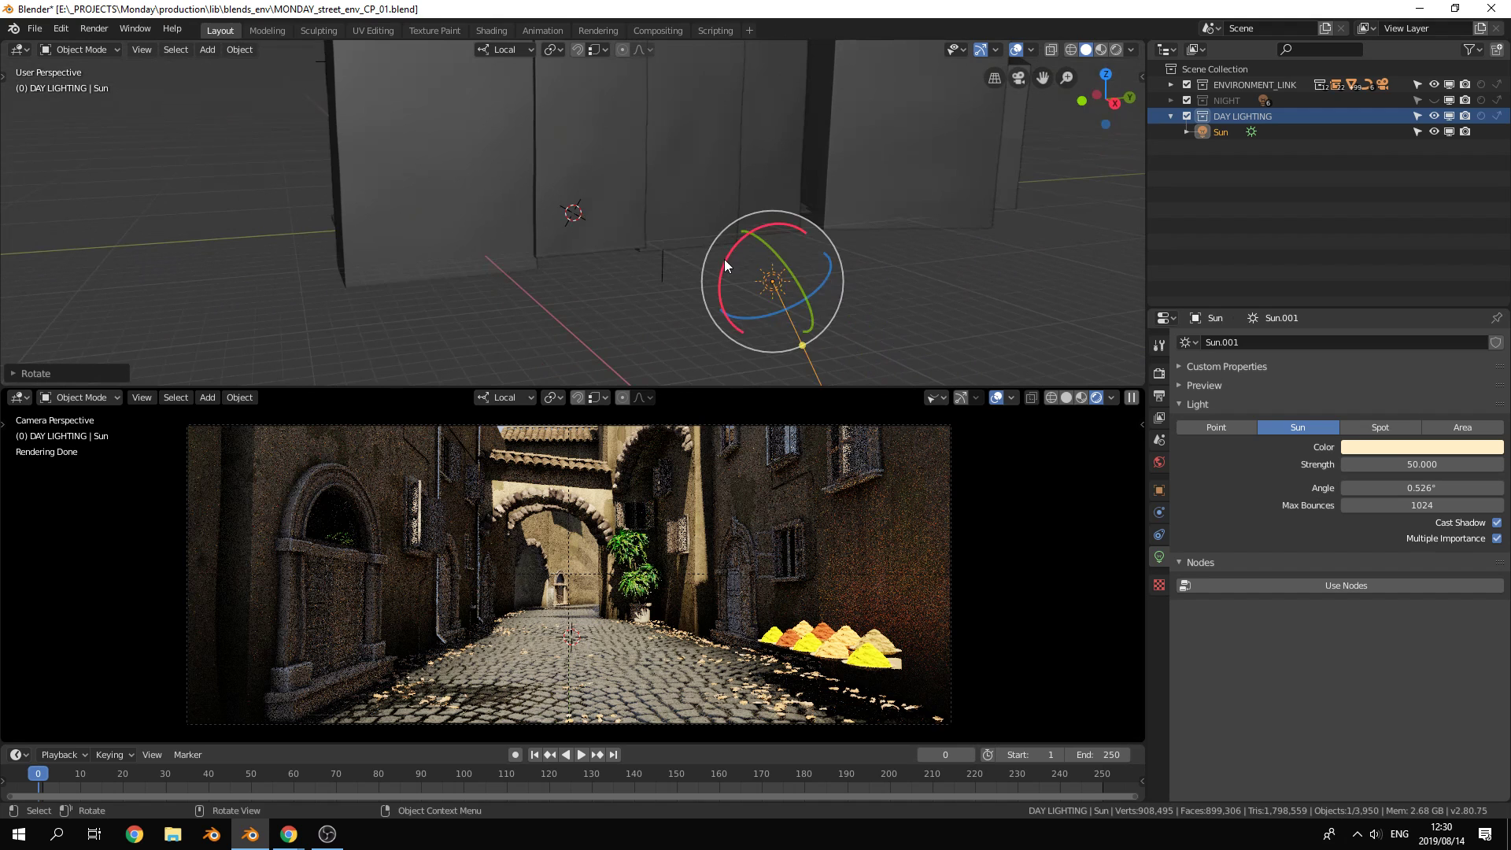
left_click_drag(722, 259, 775, 218)
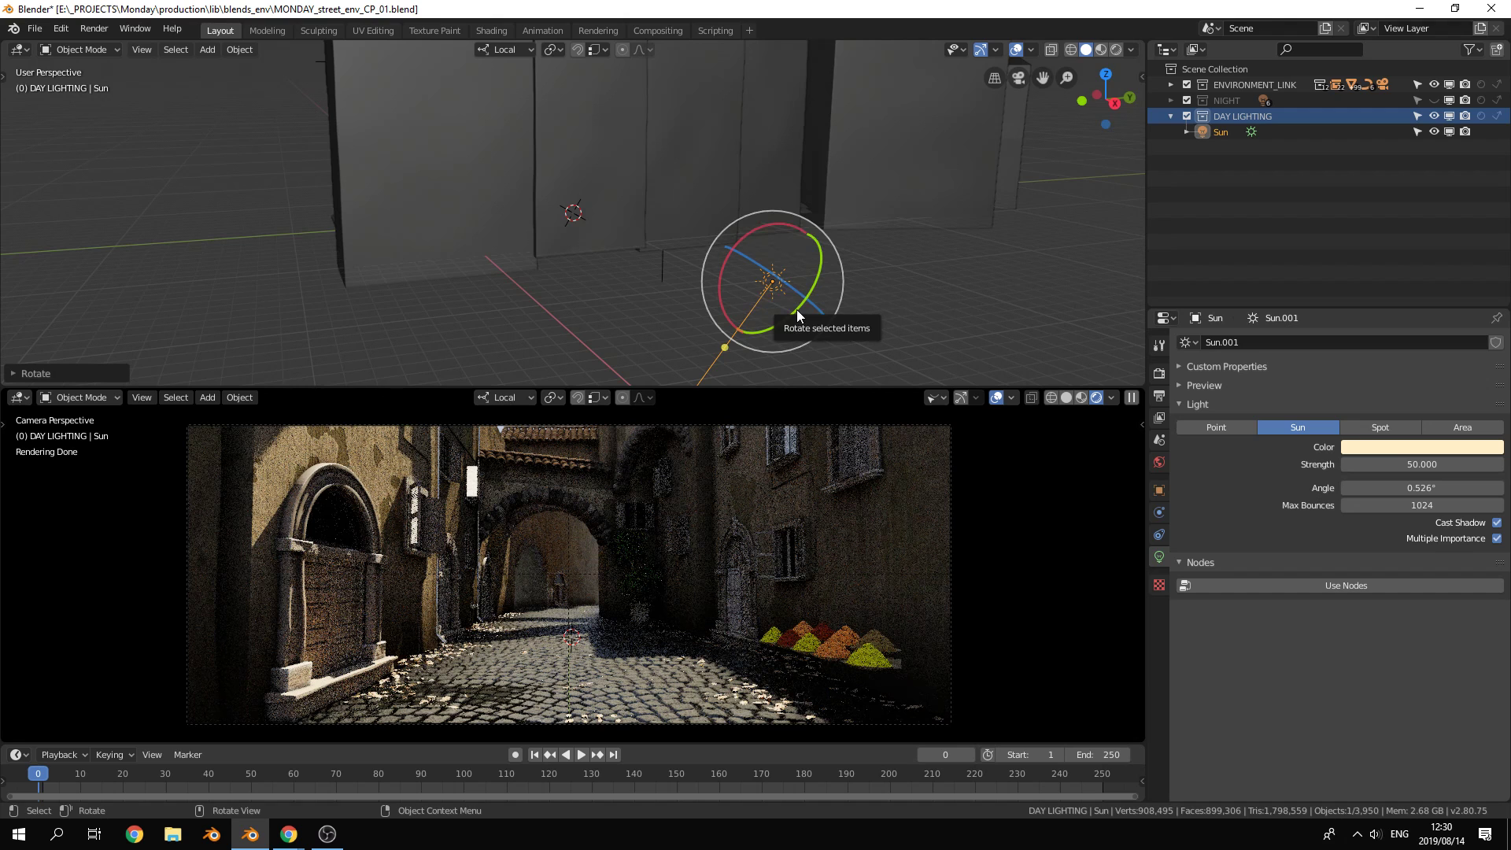
Set the Sun light's strength to 100
left_click(1455, 465)
type("10")
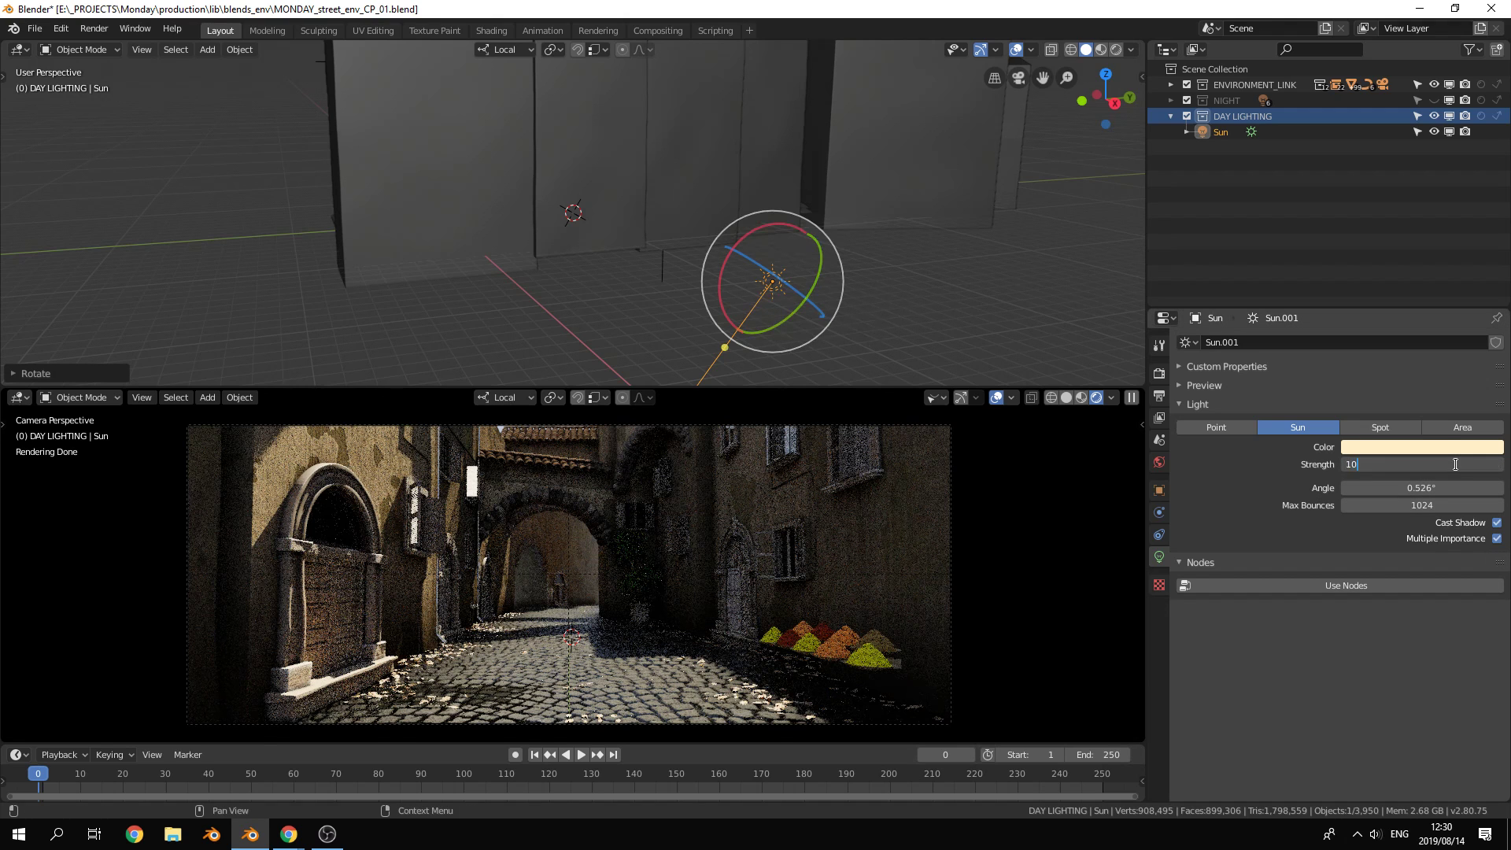
type("0")
key("Return")
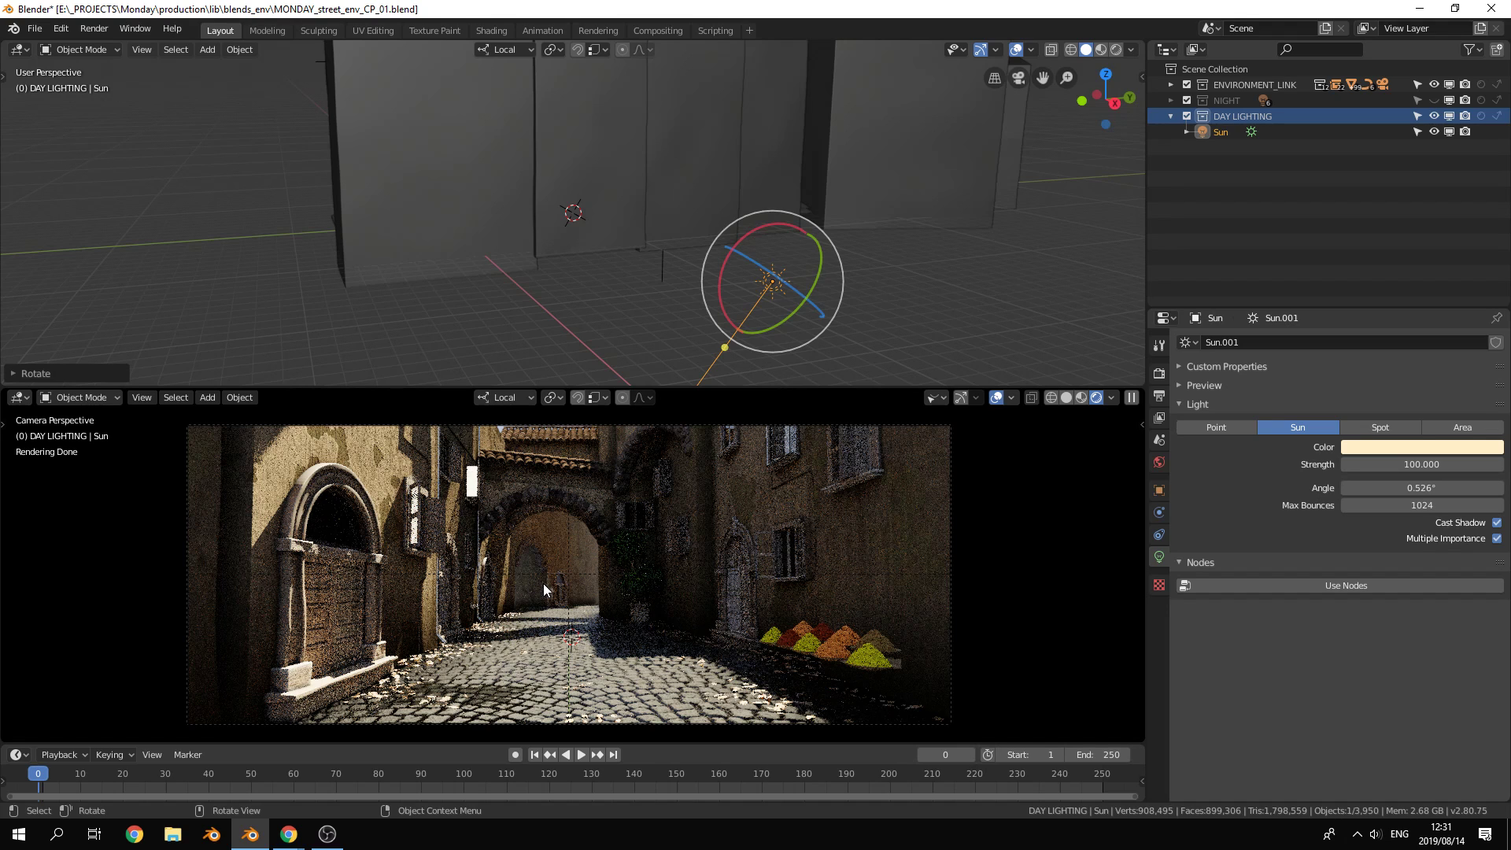
Find the selected Cube.083 in the outliner and hide it from the viewport
left_click(785, 494)
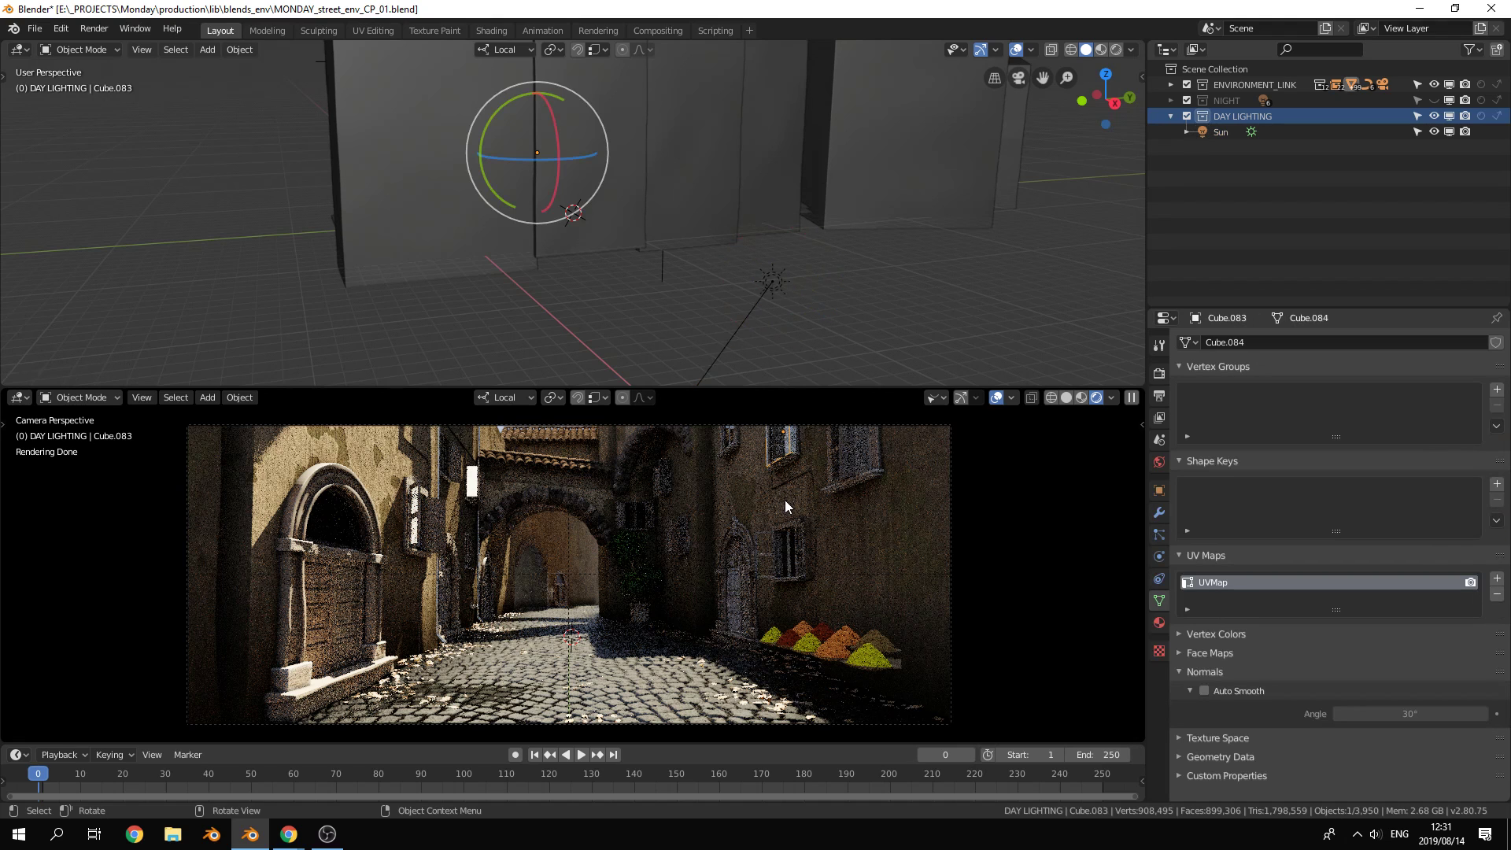
key("KP_Decimal")
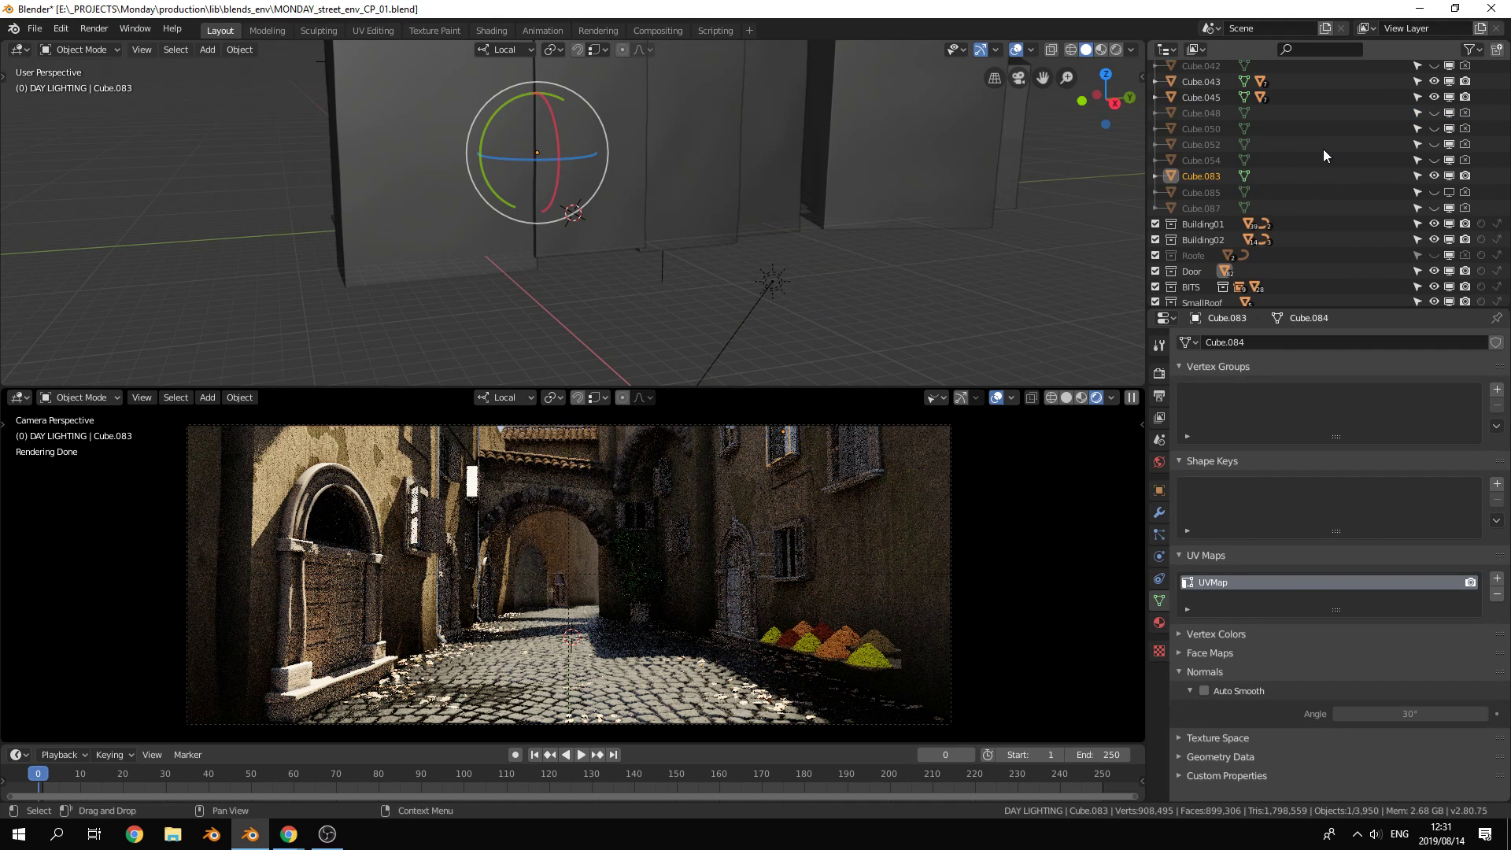
left_click(1433, 176)
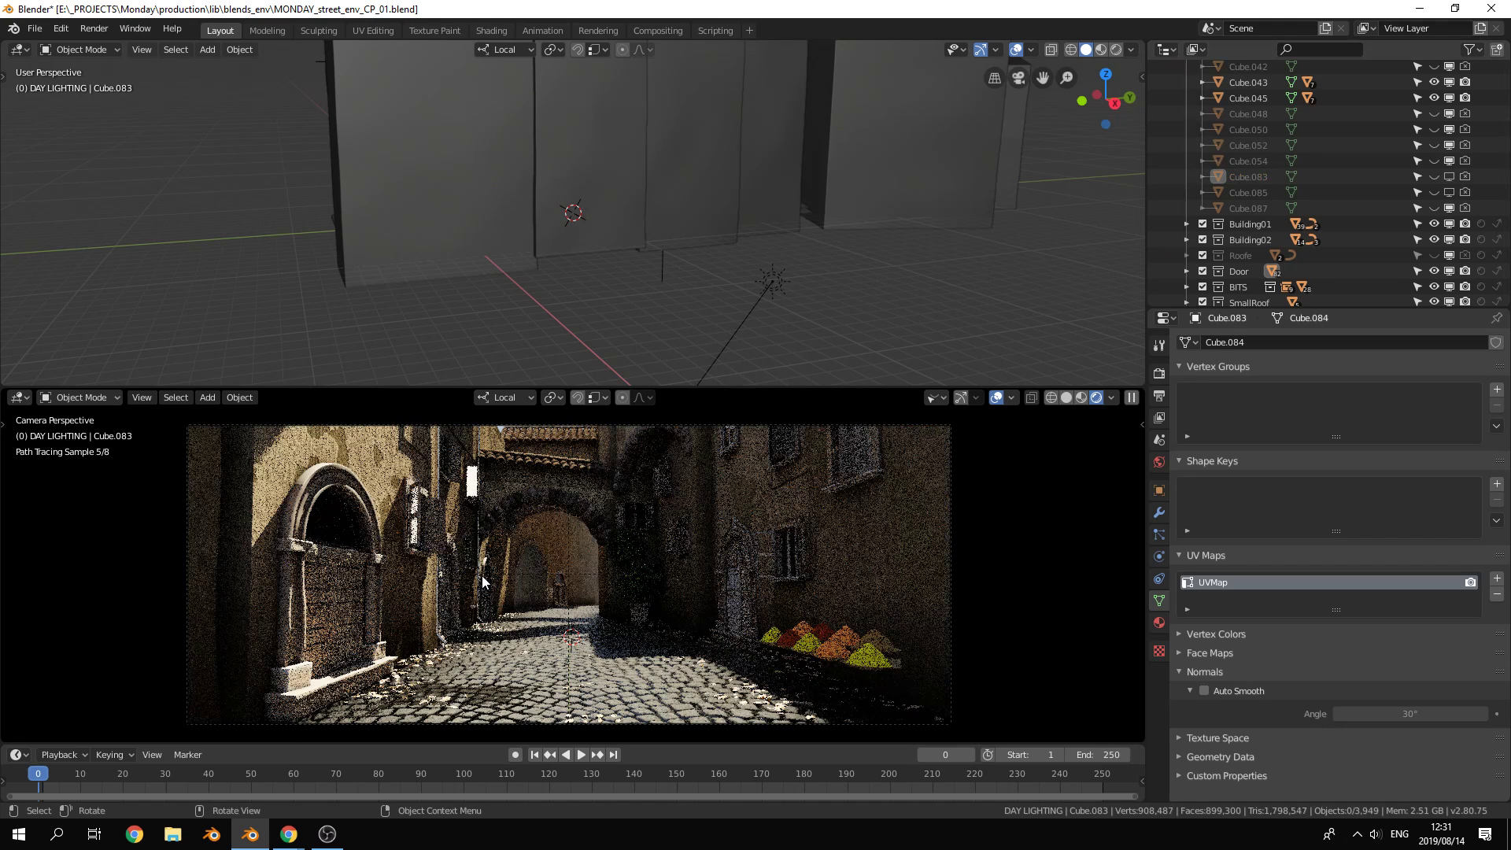
left_click(532, 572)
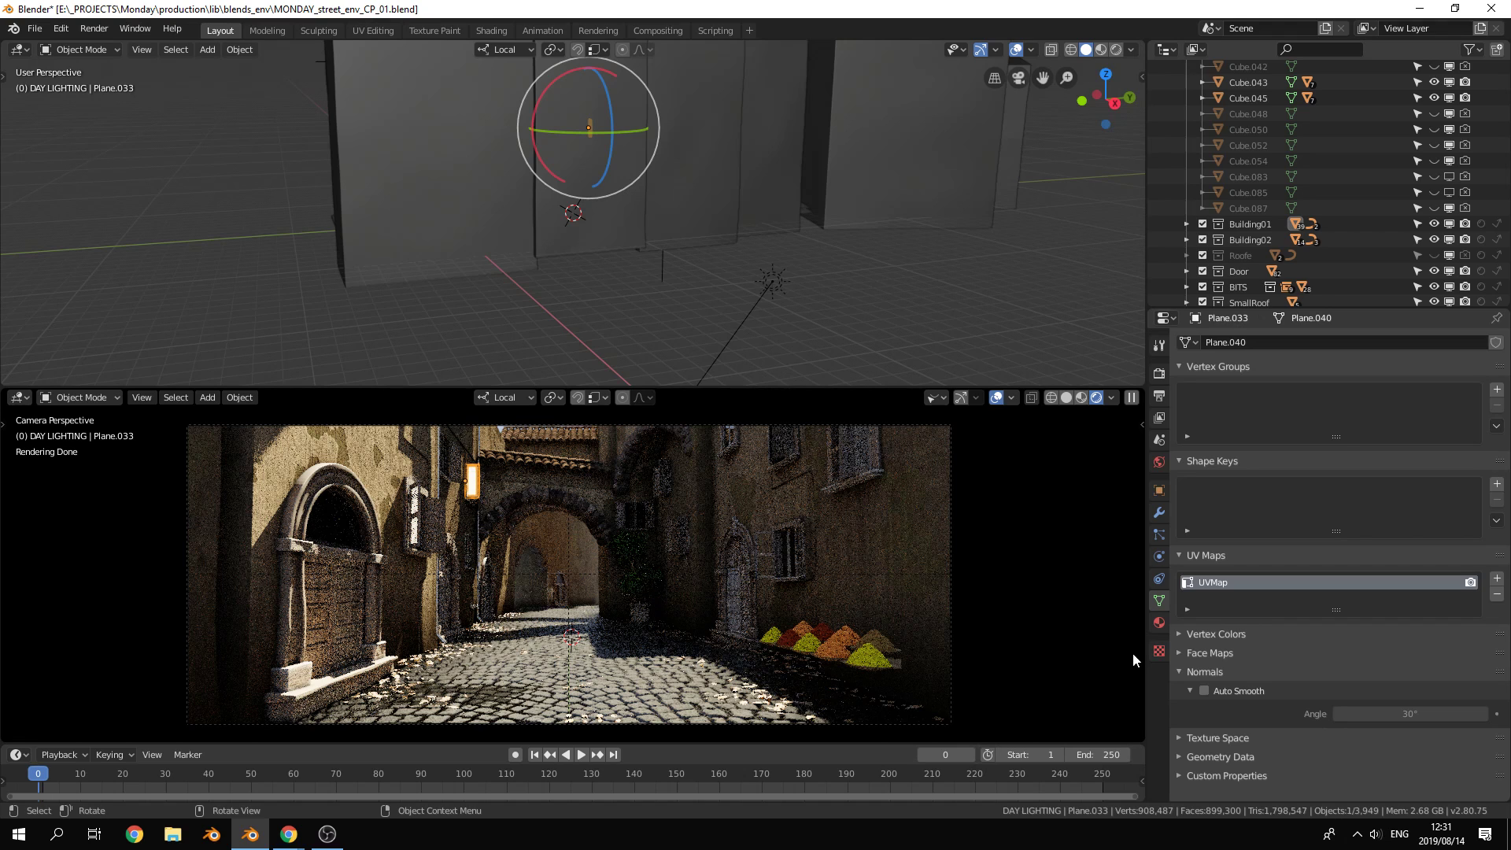
Try a World background strength of 5
left_click(1159, 462)
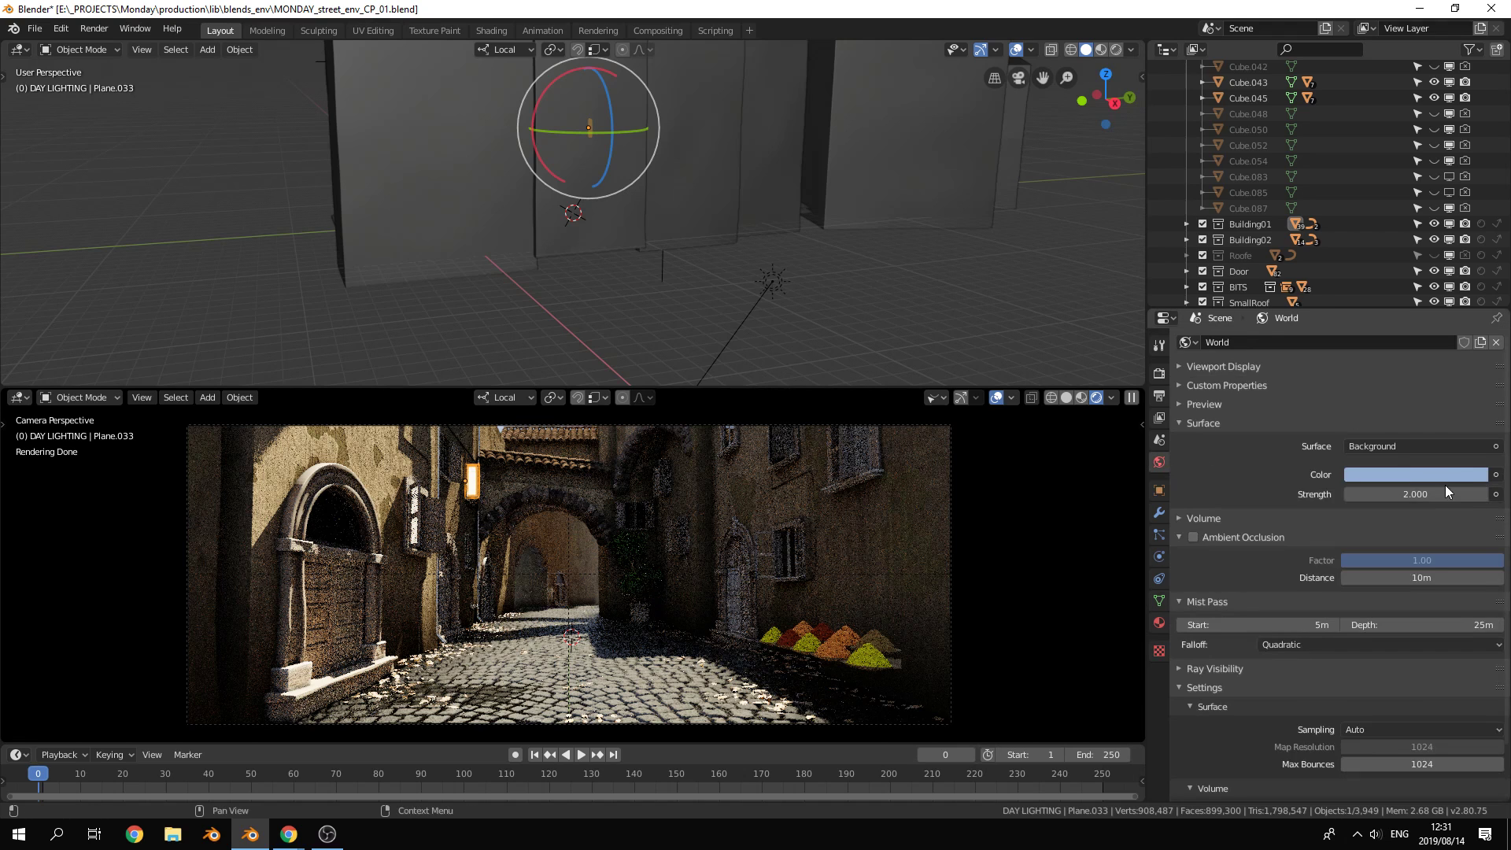
left_click(1440, 494)
type("2.0")
key("BackSpace")
key("BackSpace")
key("BackSpace")
type("5")
key("Return")
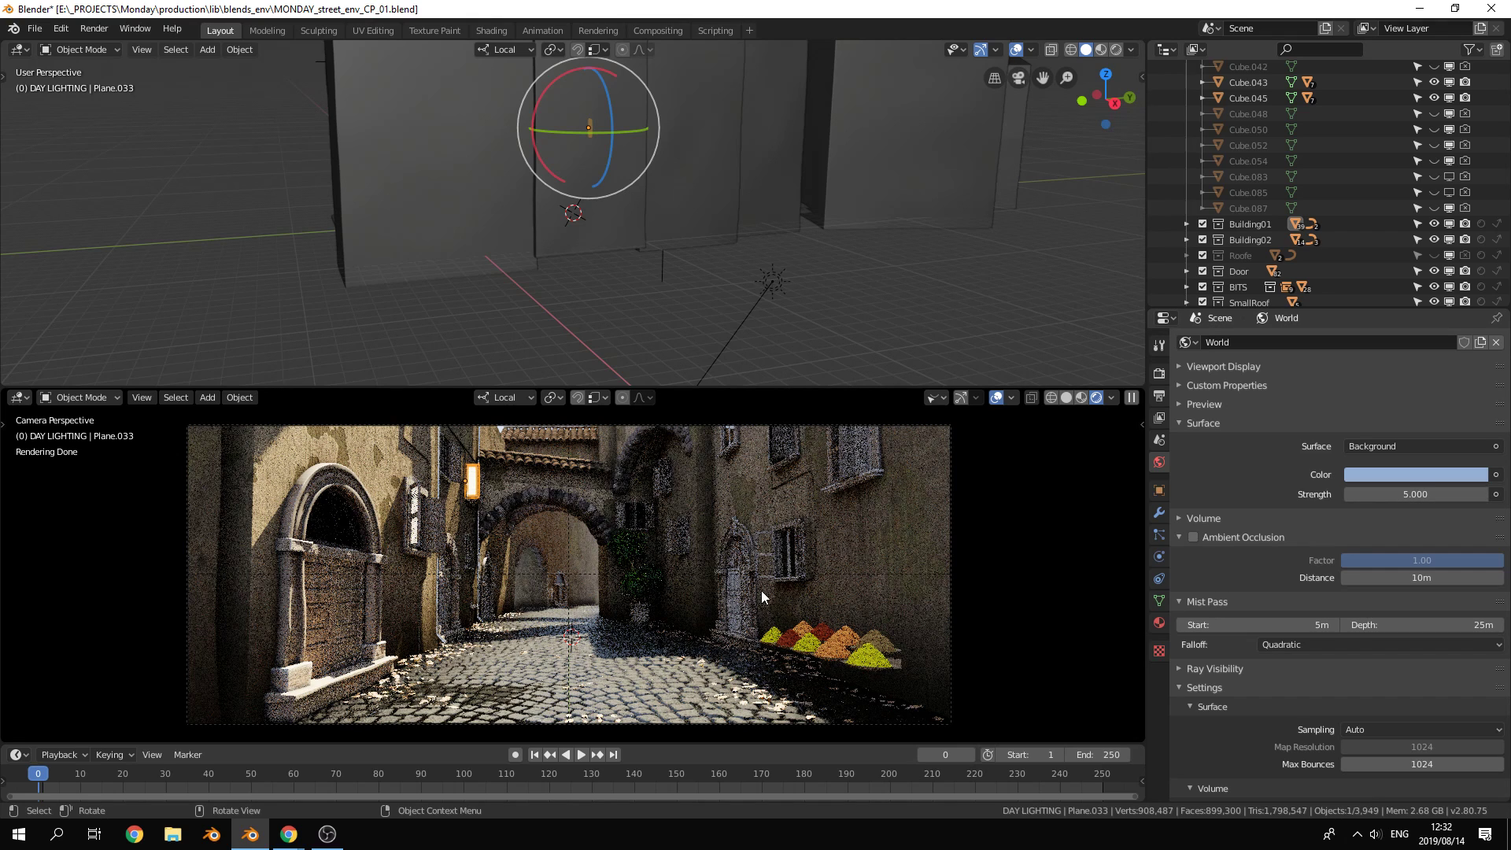
Reduce the World background strength to 0.9
left_click(1436, 490)
type("1")
key("Return")
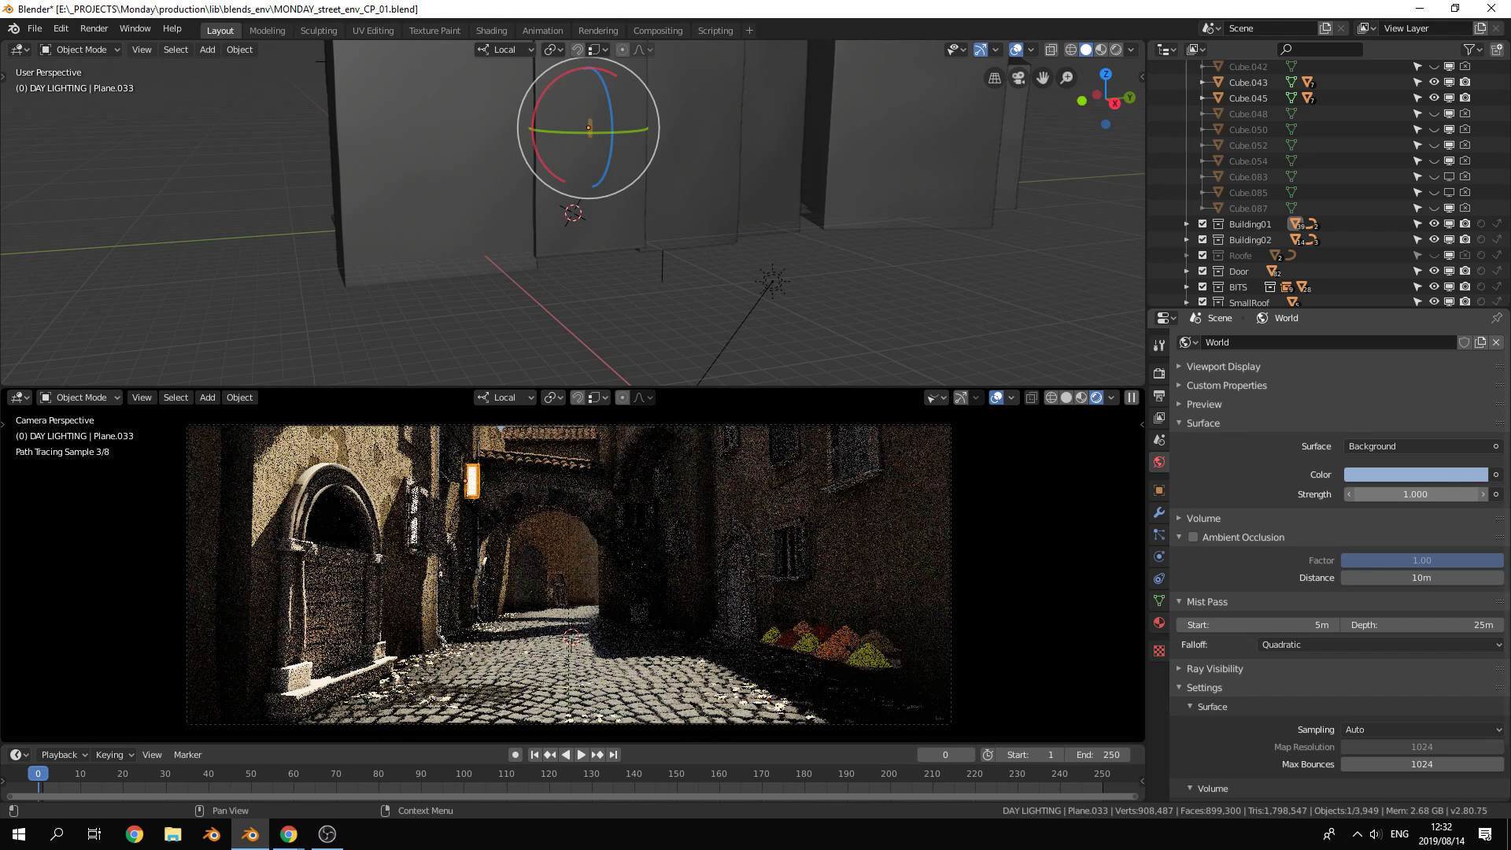
left_click_drag(1436, 490, 1074, 540)
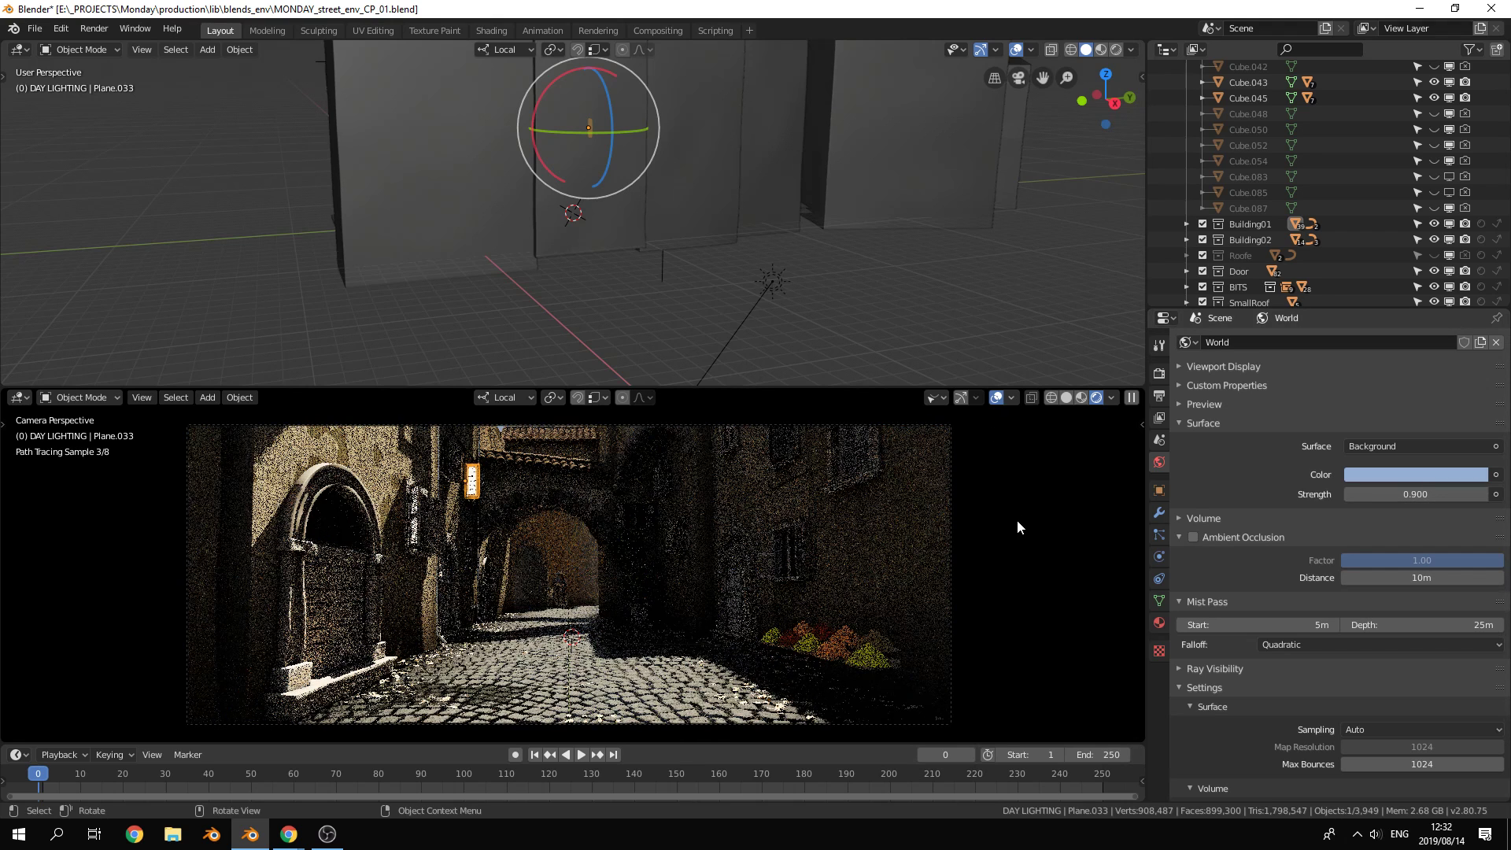
left_click(1017, 520)
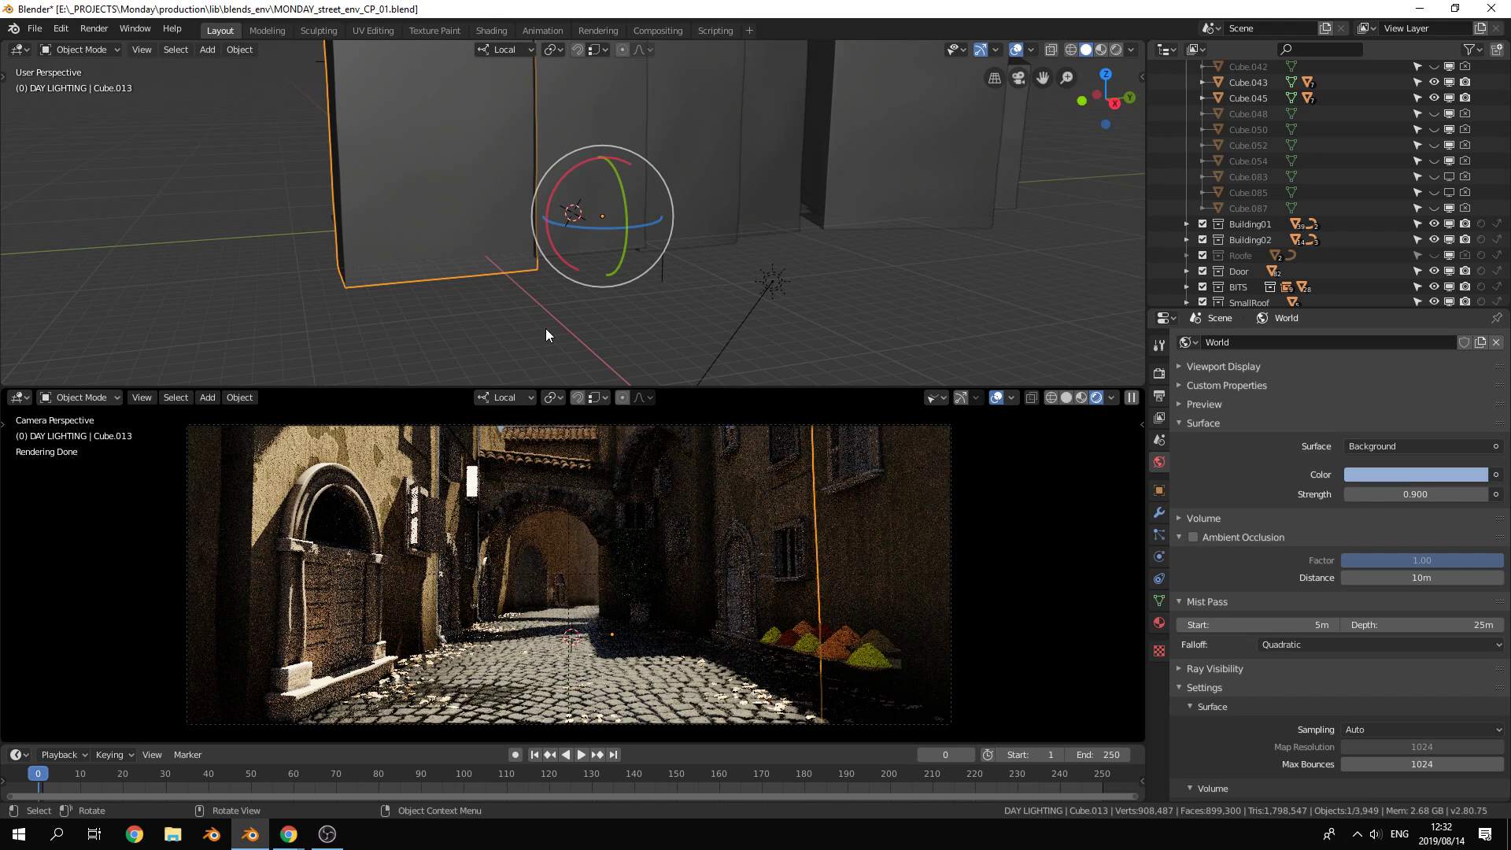
Turn off overlays in the rendered camera view and hide the Sun in the DAY LIGHTING collection
left_click(997, 398)
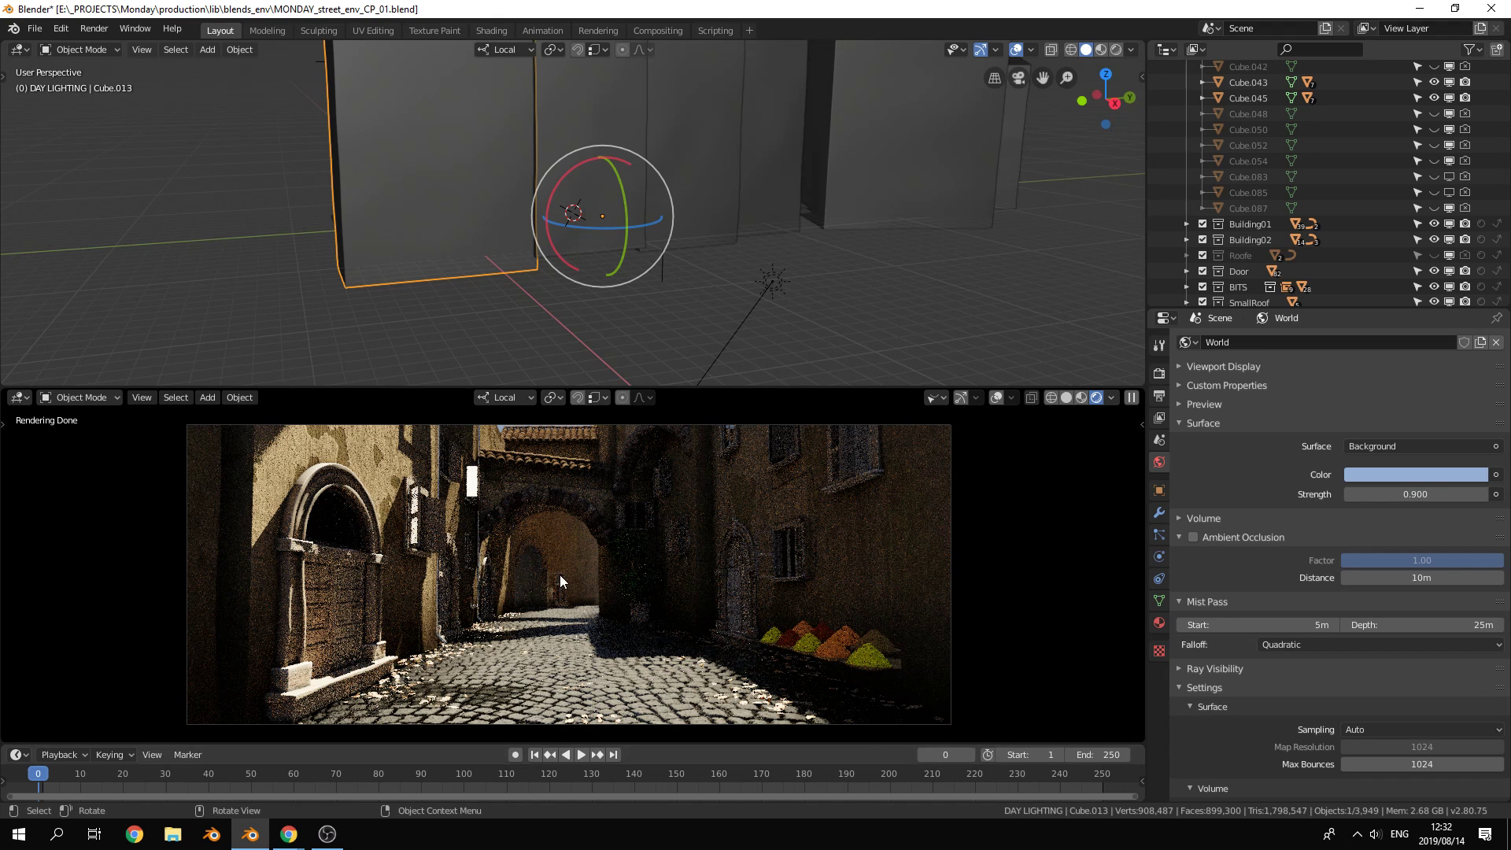
middle_click_drag(468, 223, 587, 258)
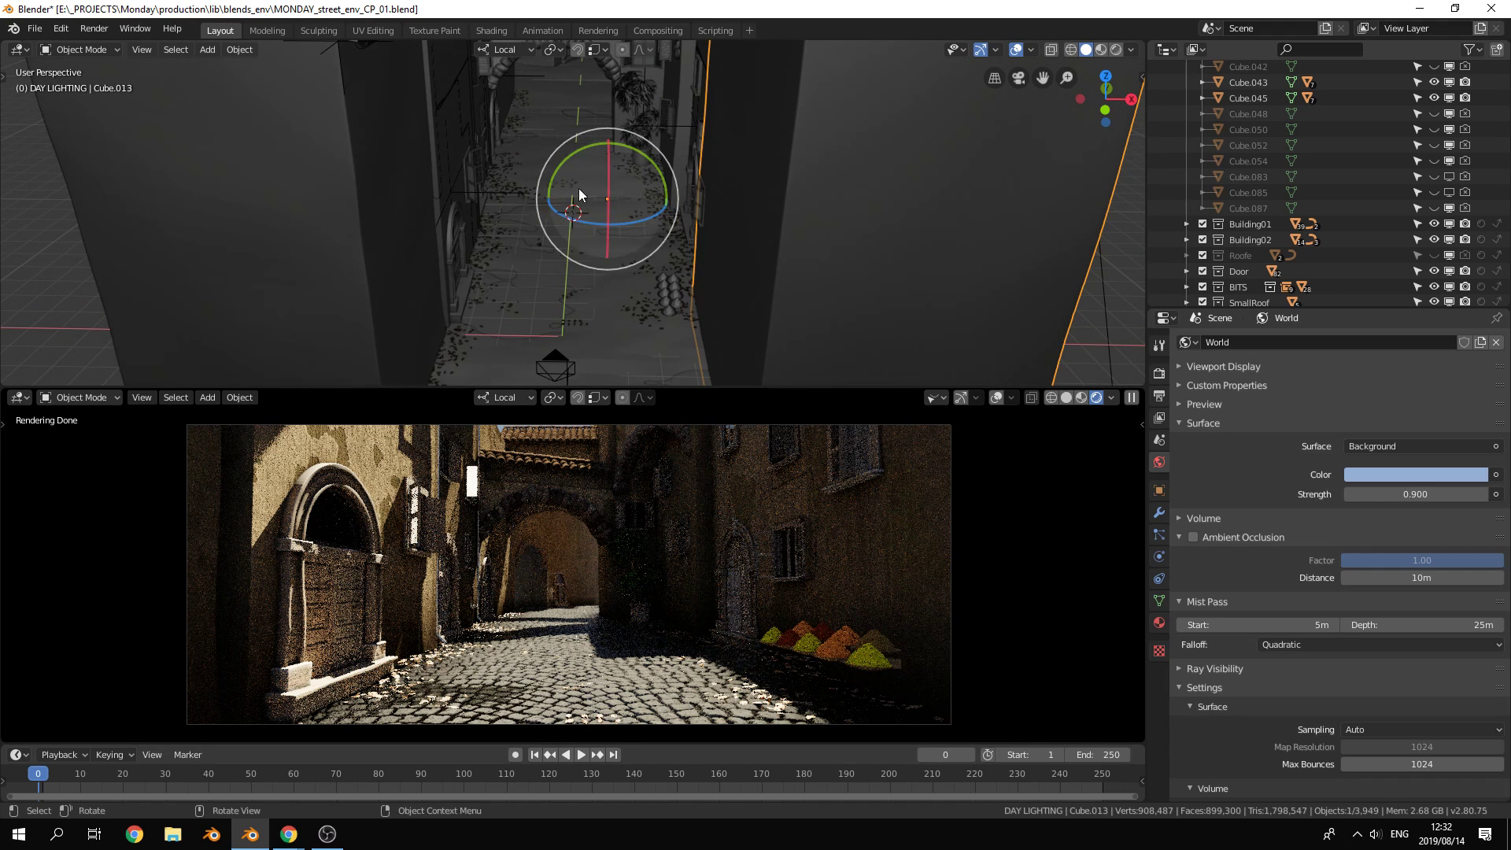
scroll(1259, 130, "up", 5)
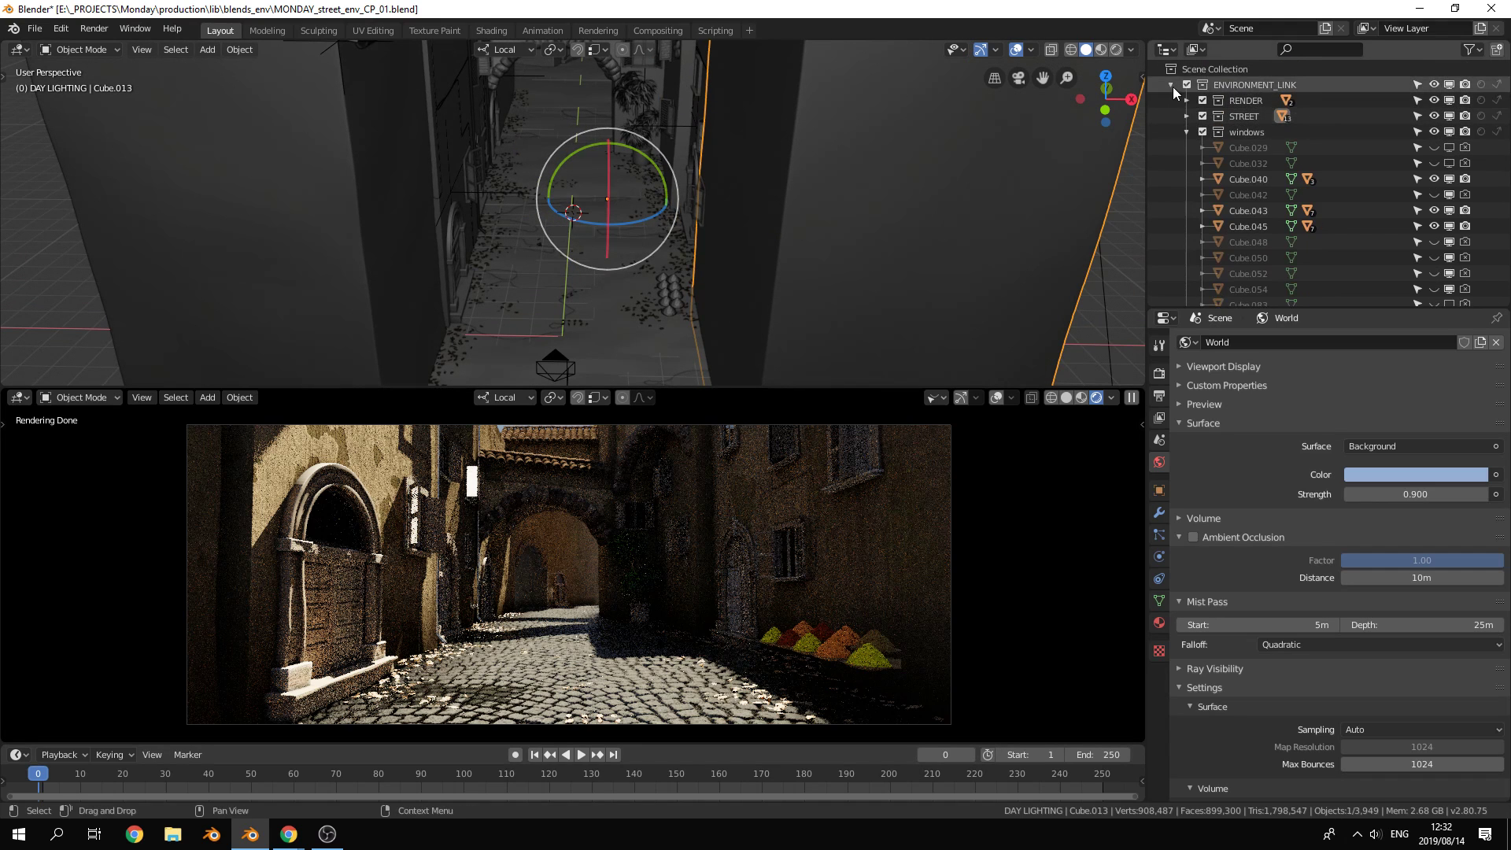
left_click(1170, 84)
left_click(1264, 154)
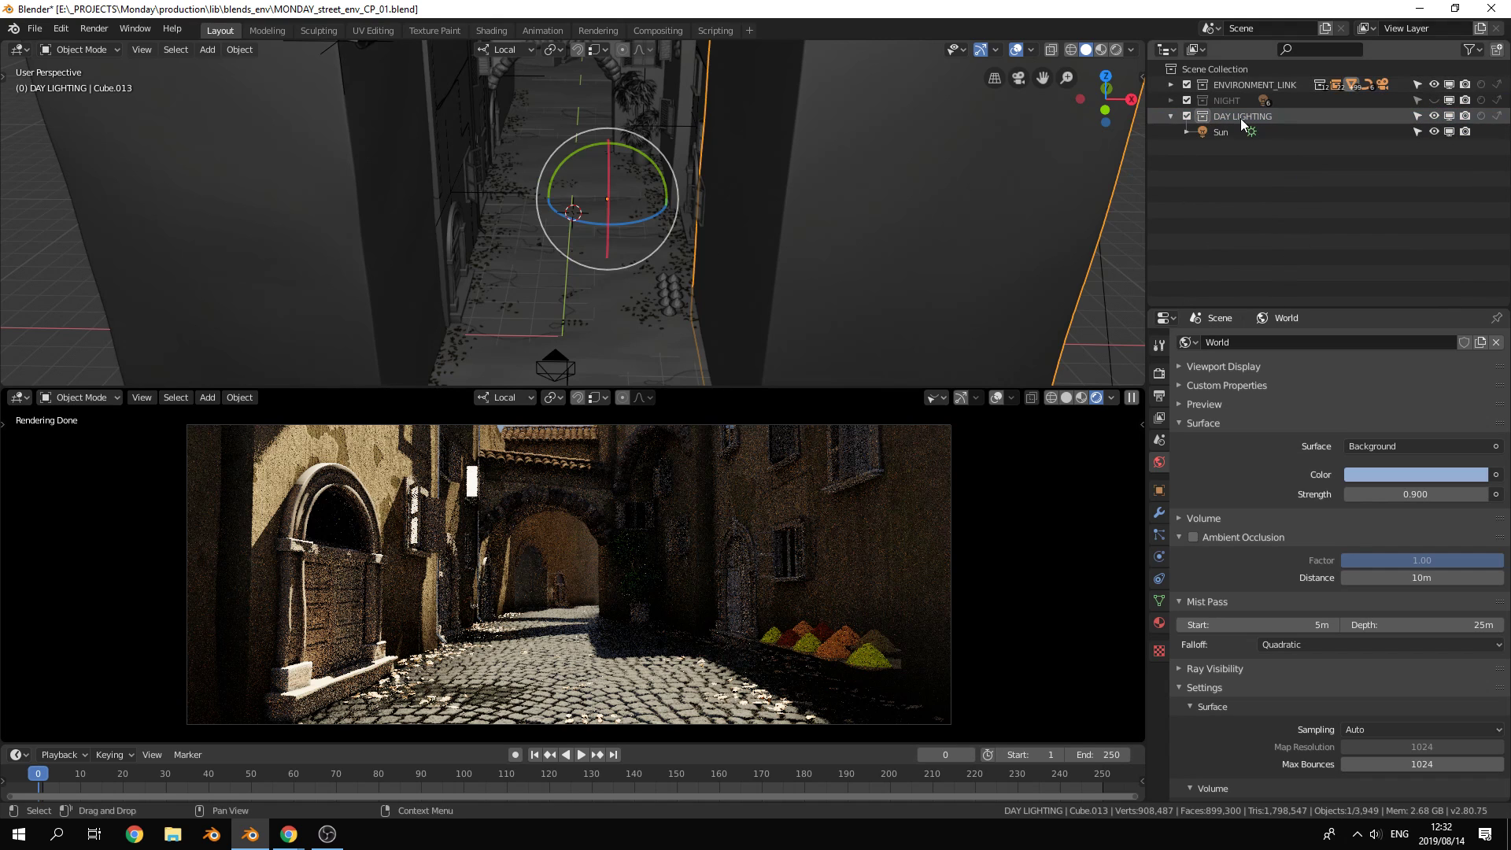
left_click(1433, 131)
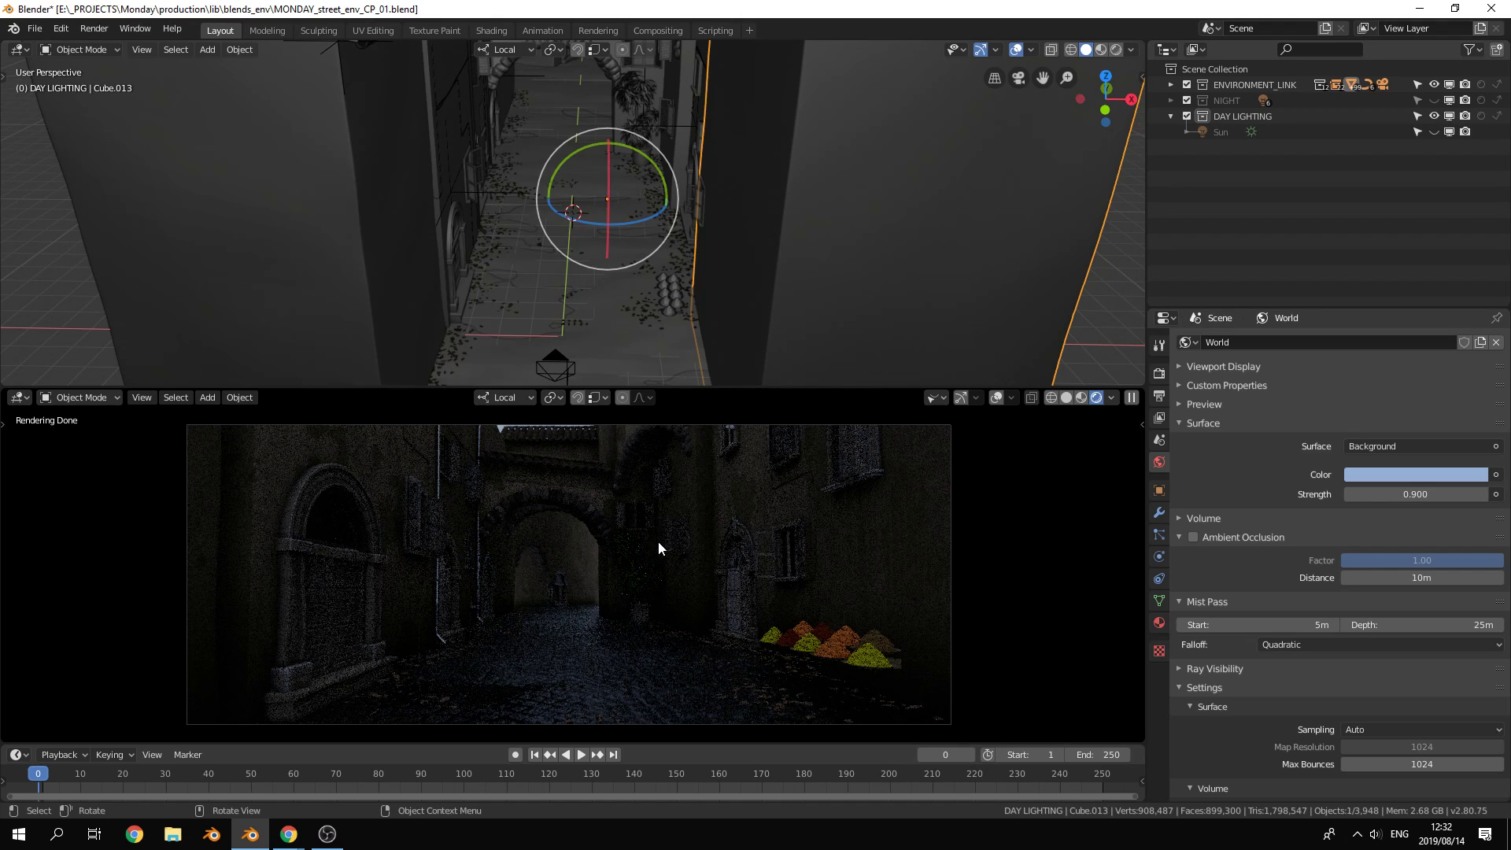
Place the 3D cursor on the alley's cobblestones and add an area light there
right_click(552, 639, "shift")
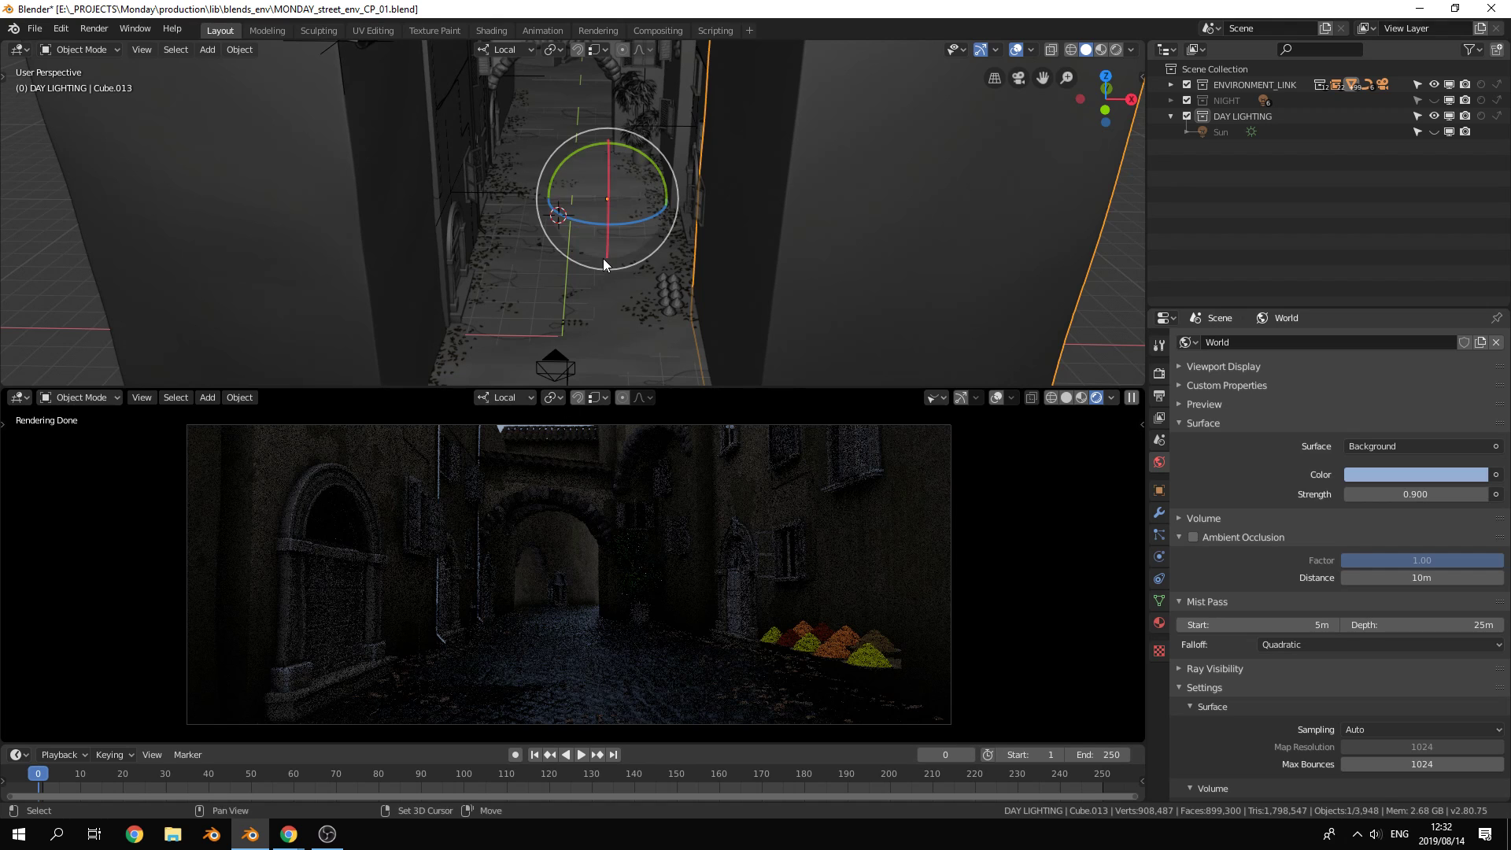
key("shift+a")
mouse_move(603, 258)
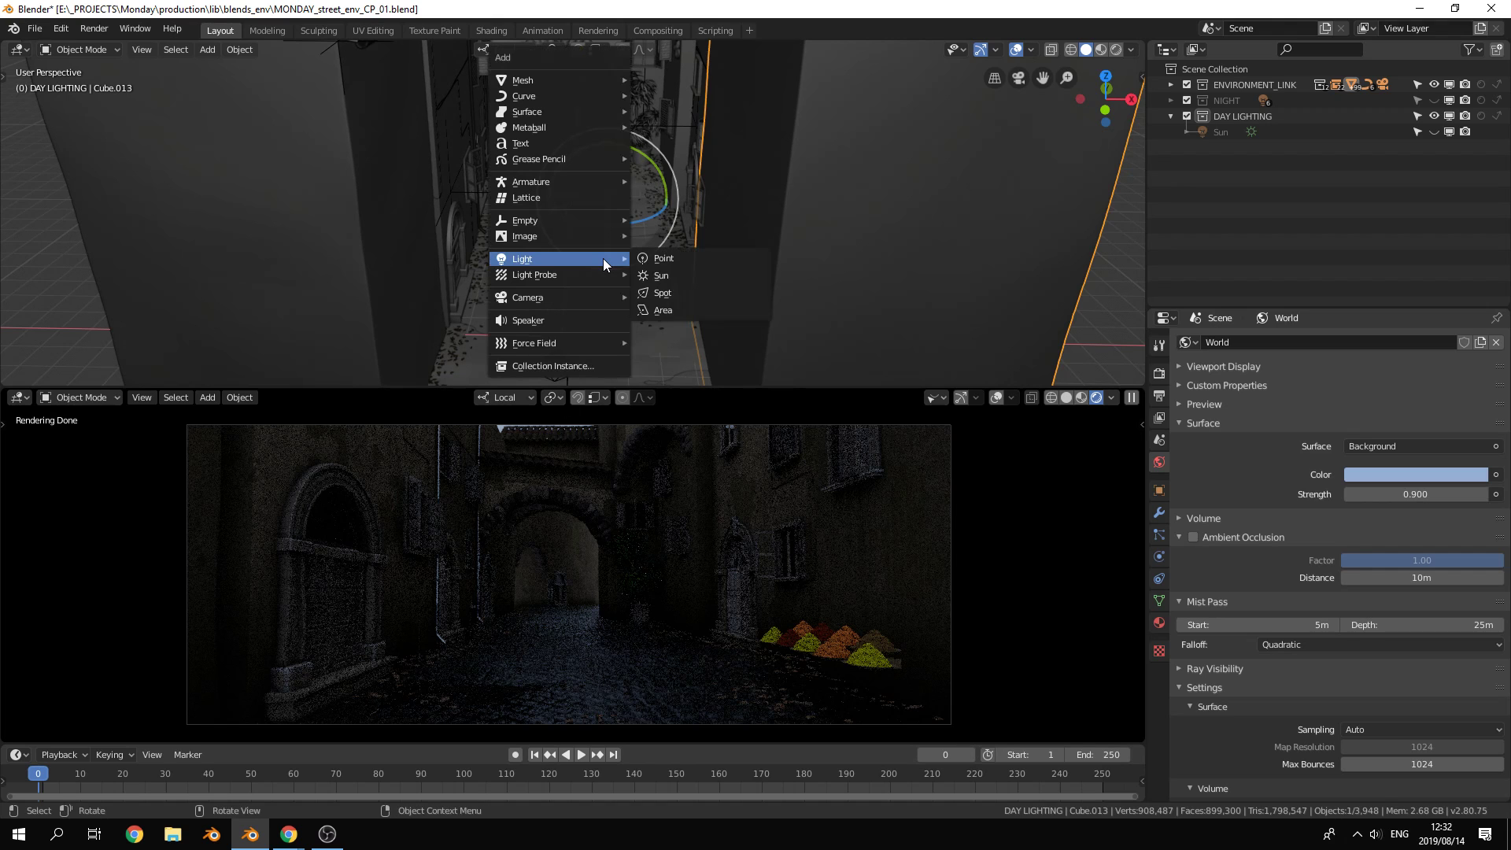
left_click(680, 306)
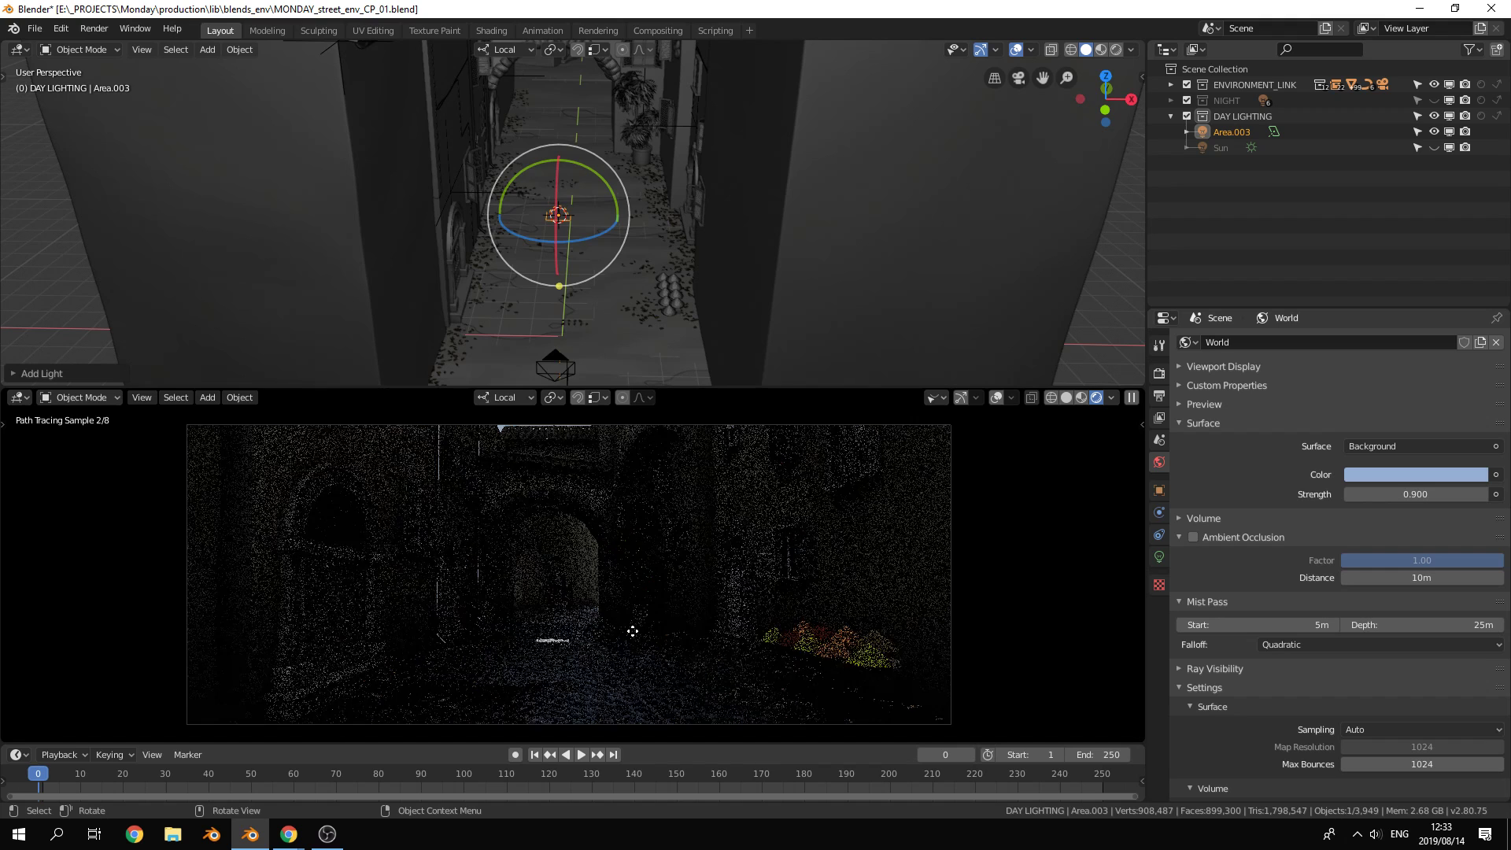
key("g")
right_click(642, 593)
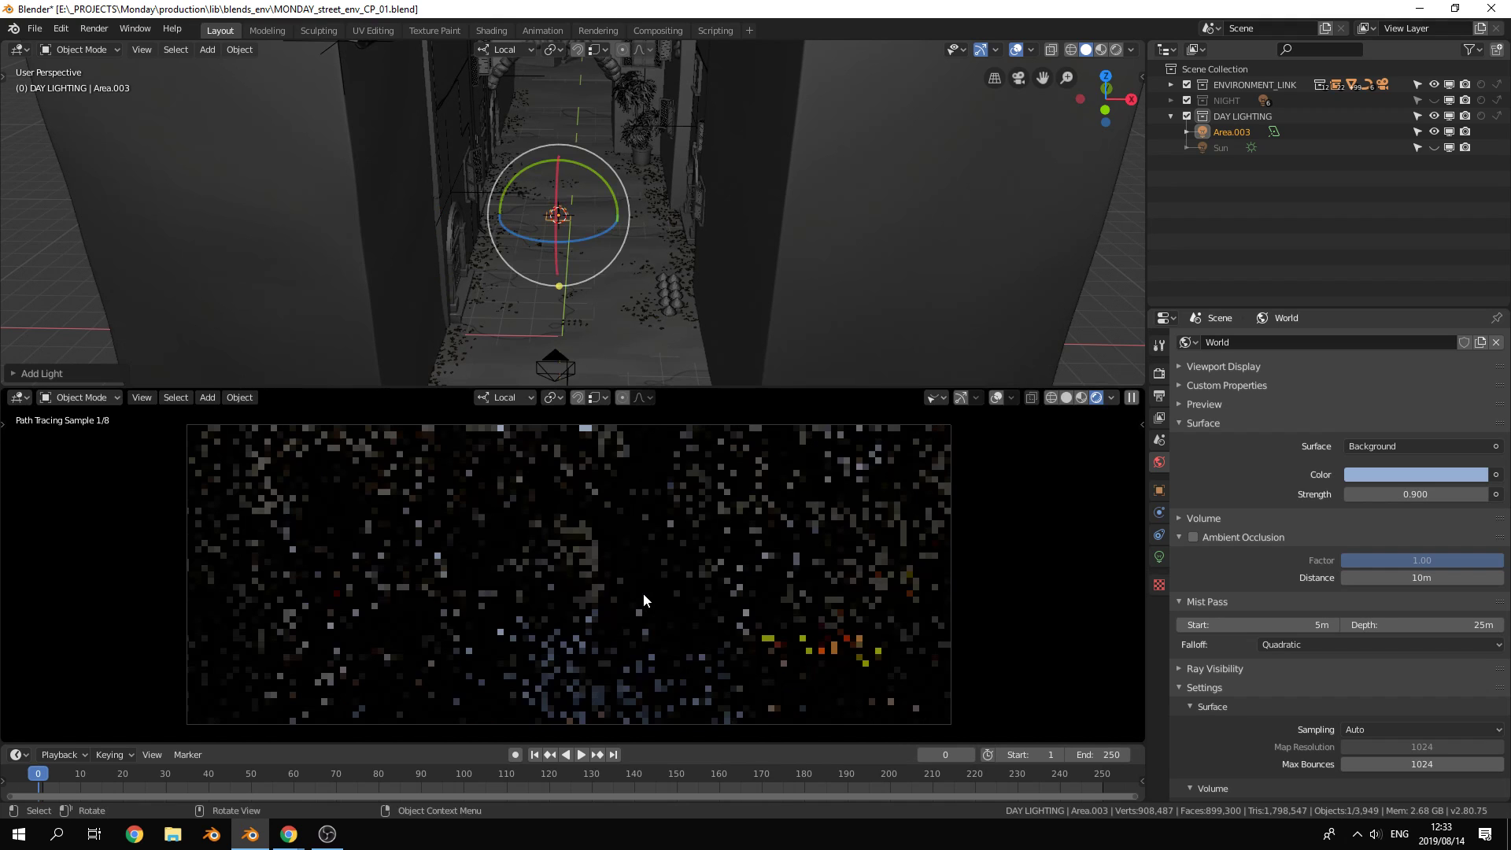
Raise the new area light about 7 m above the alley floor
key("g")
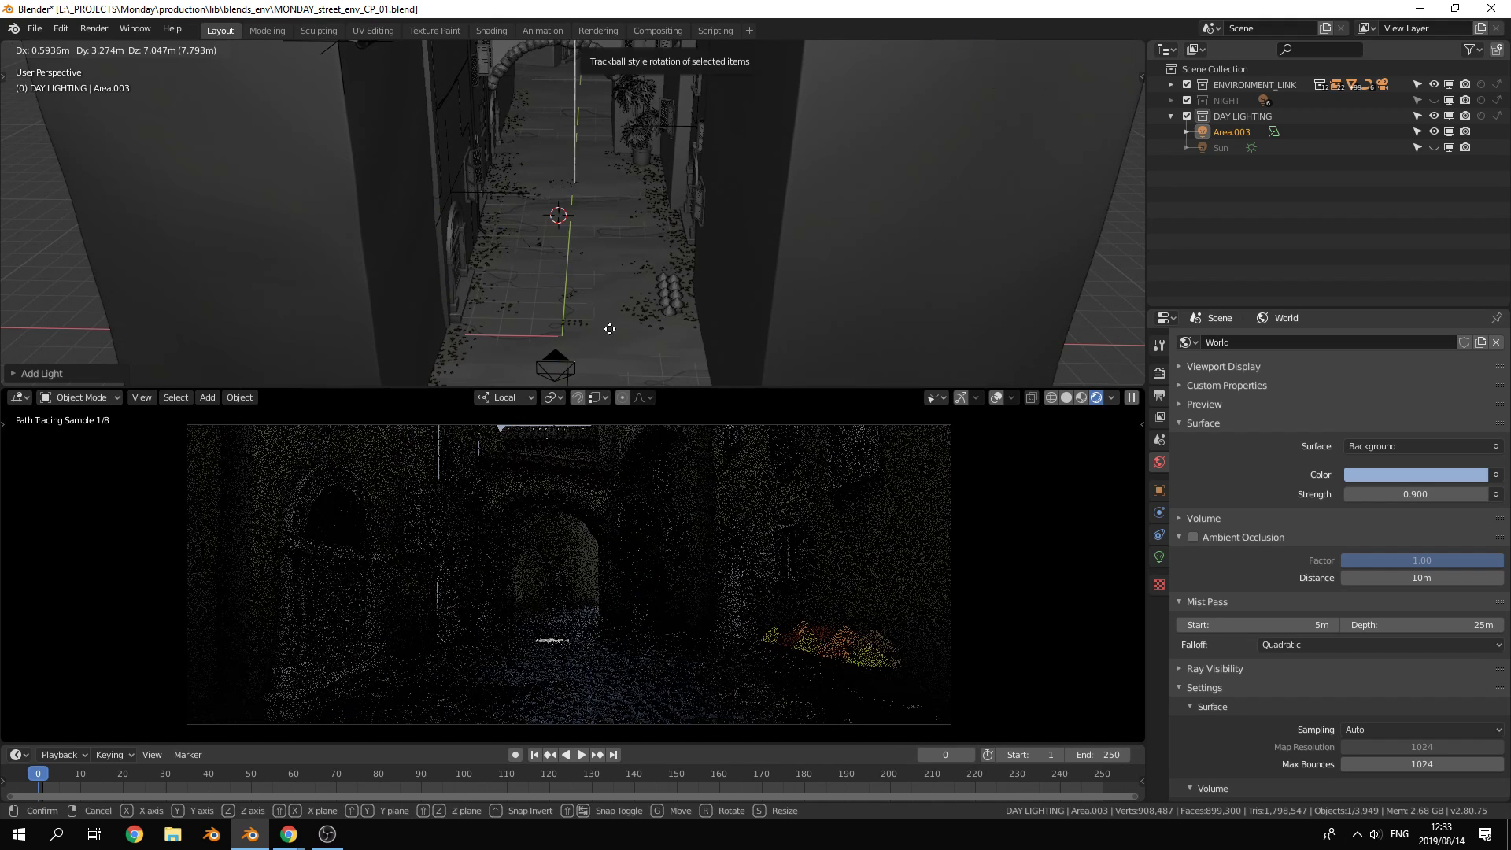
left_click(604, 344)
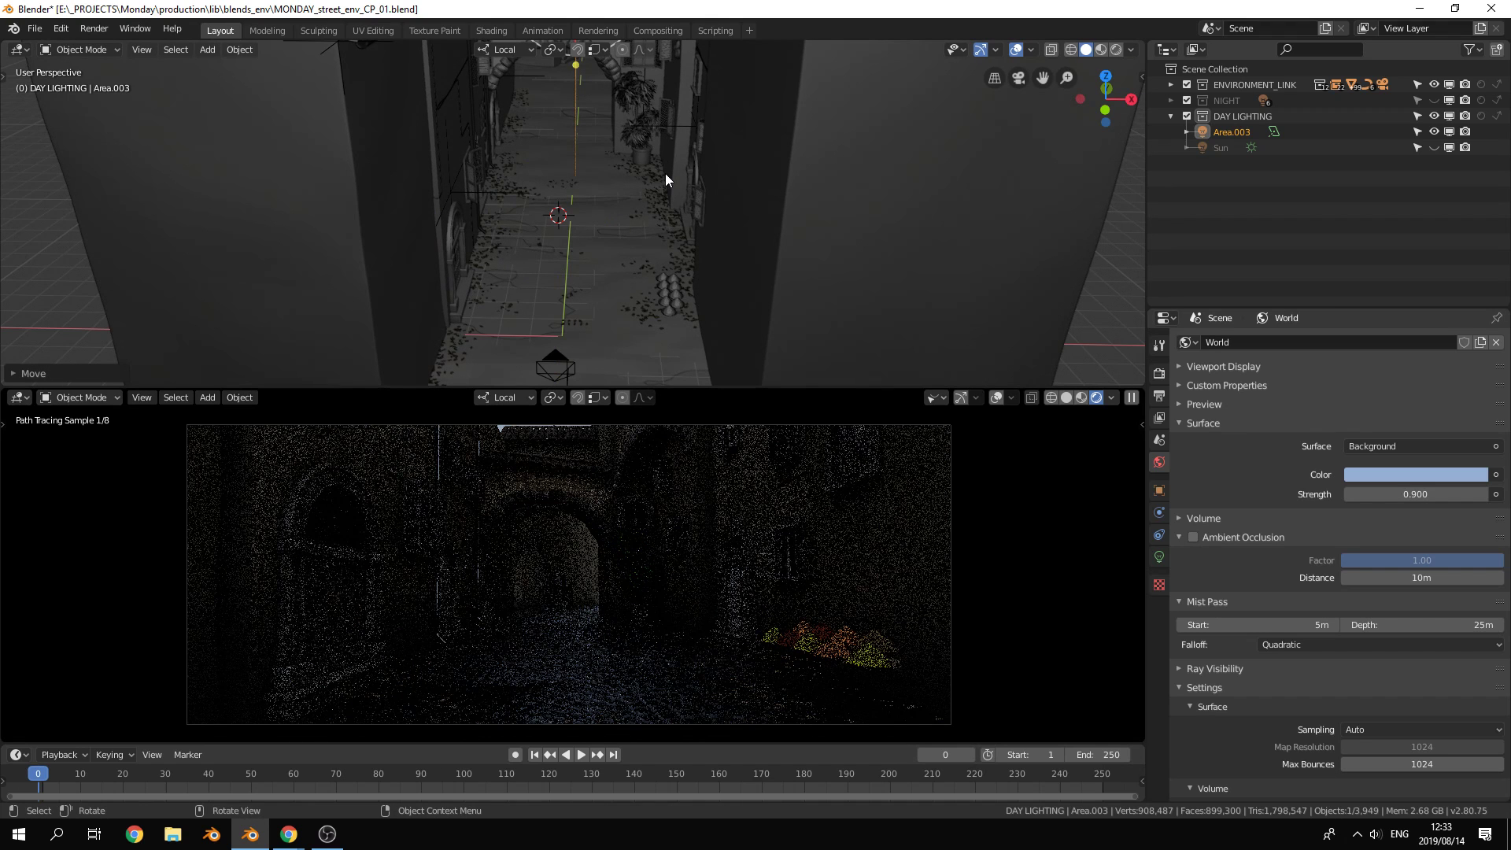
scroll(644, 153, "down", 2)
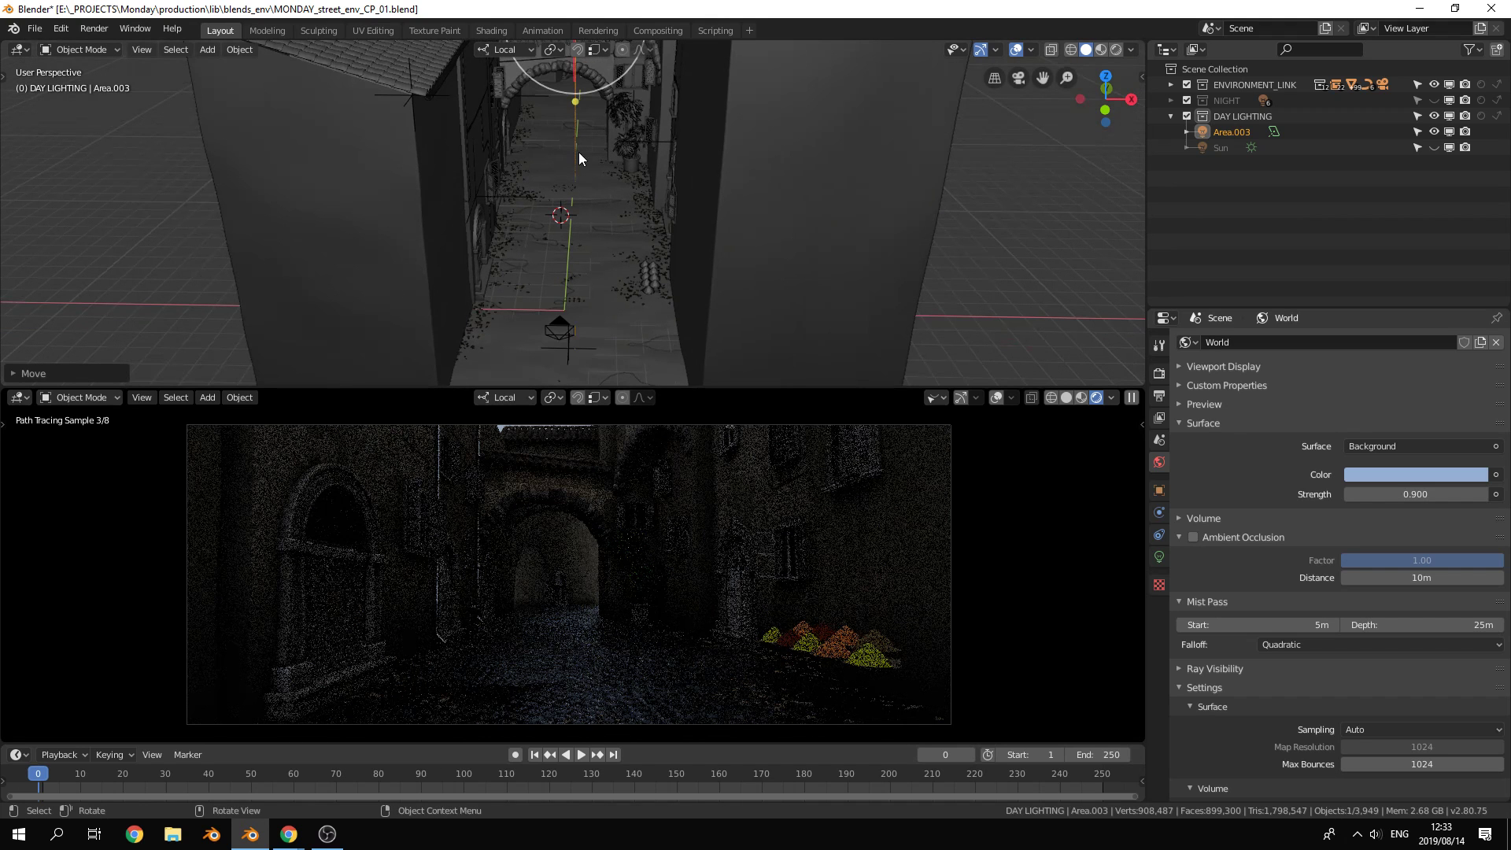
scroll(680, 216, "down", 4)
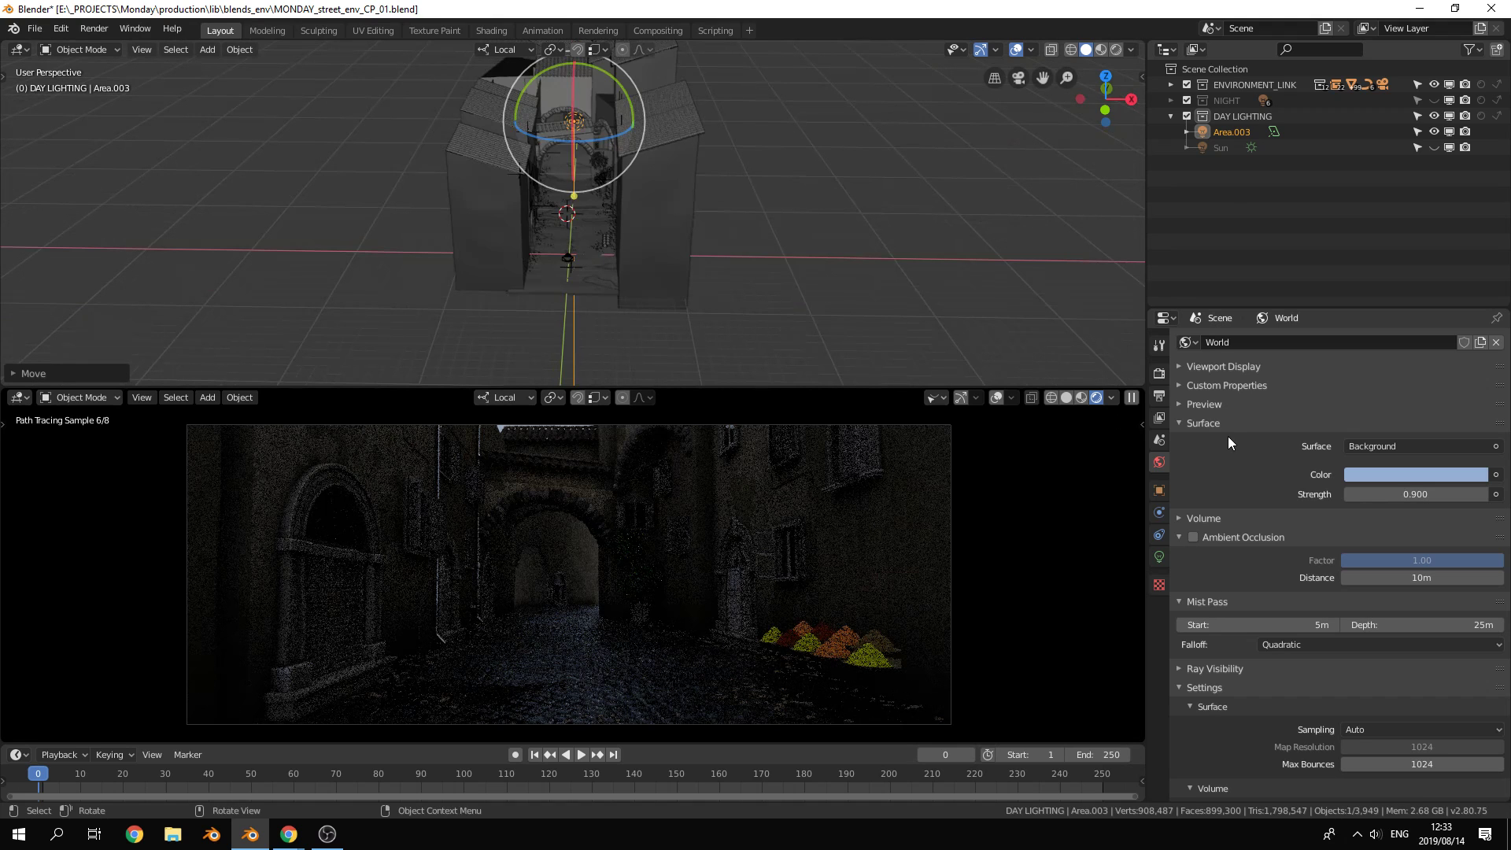
Pause the rendered preview and reposition the area light over the gap between the buildings
left_click(1131, 49)
left_click(1132, 399)
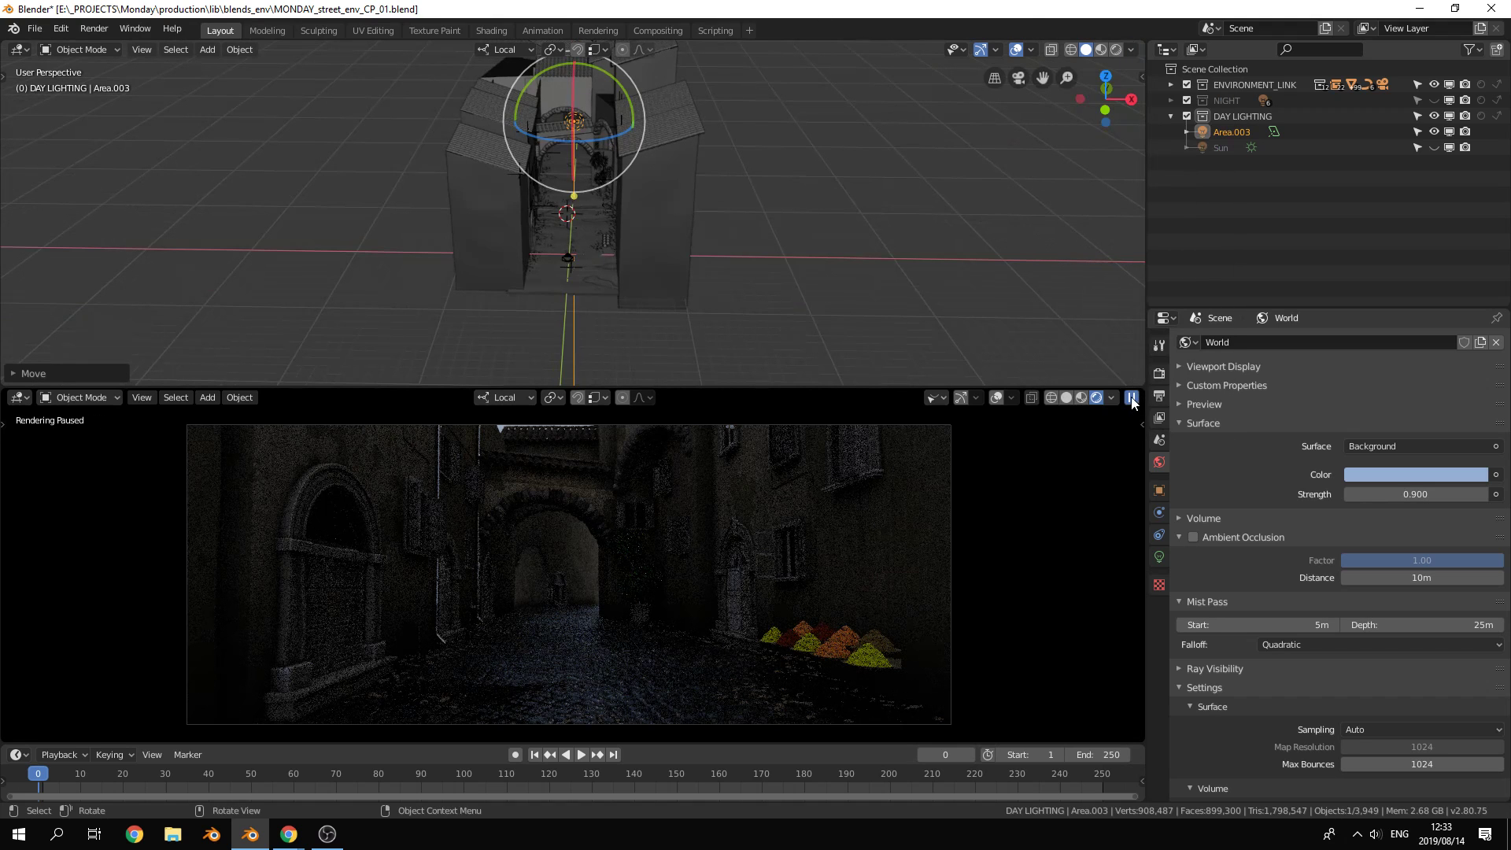
middle_click_drag(613, 131, 658, 220)
key("g")
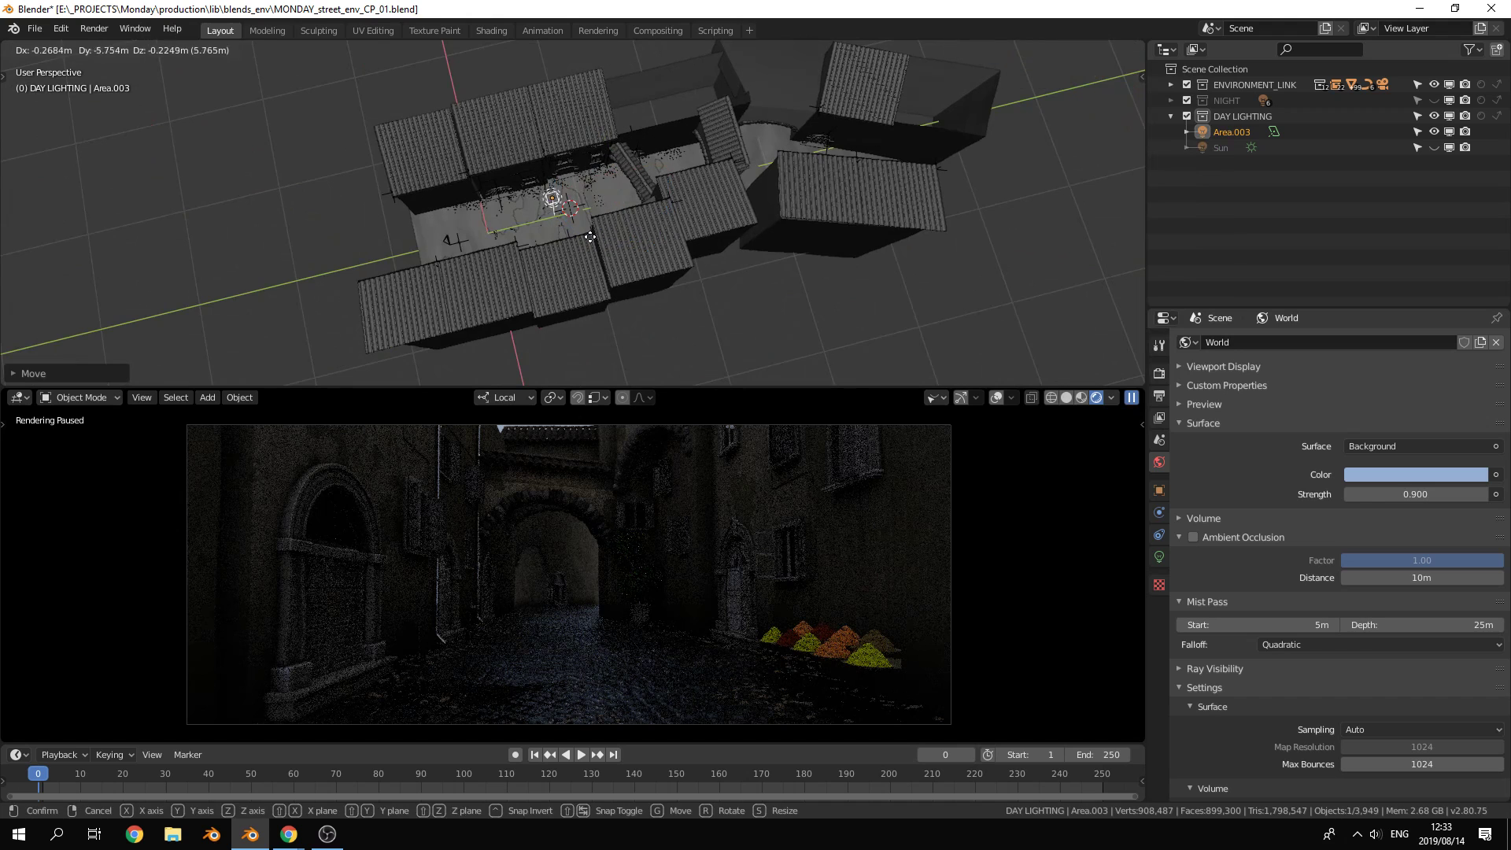
left_click(512, 257)
middle_click_drag(512, 257, 666, 145)
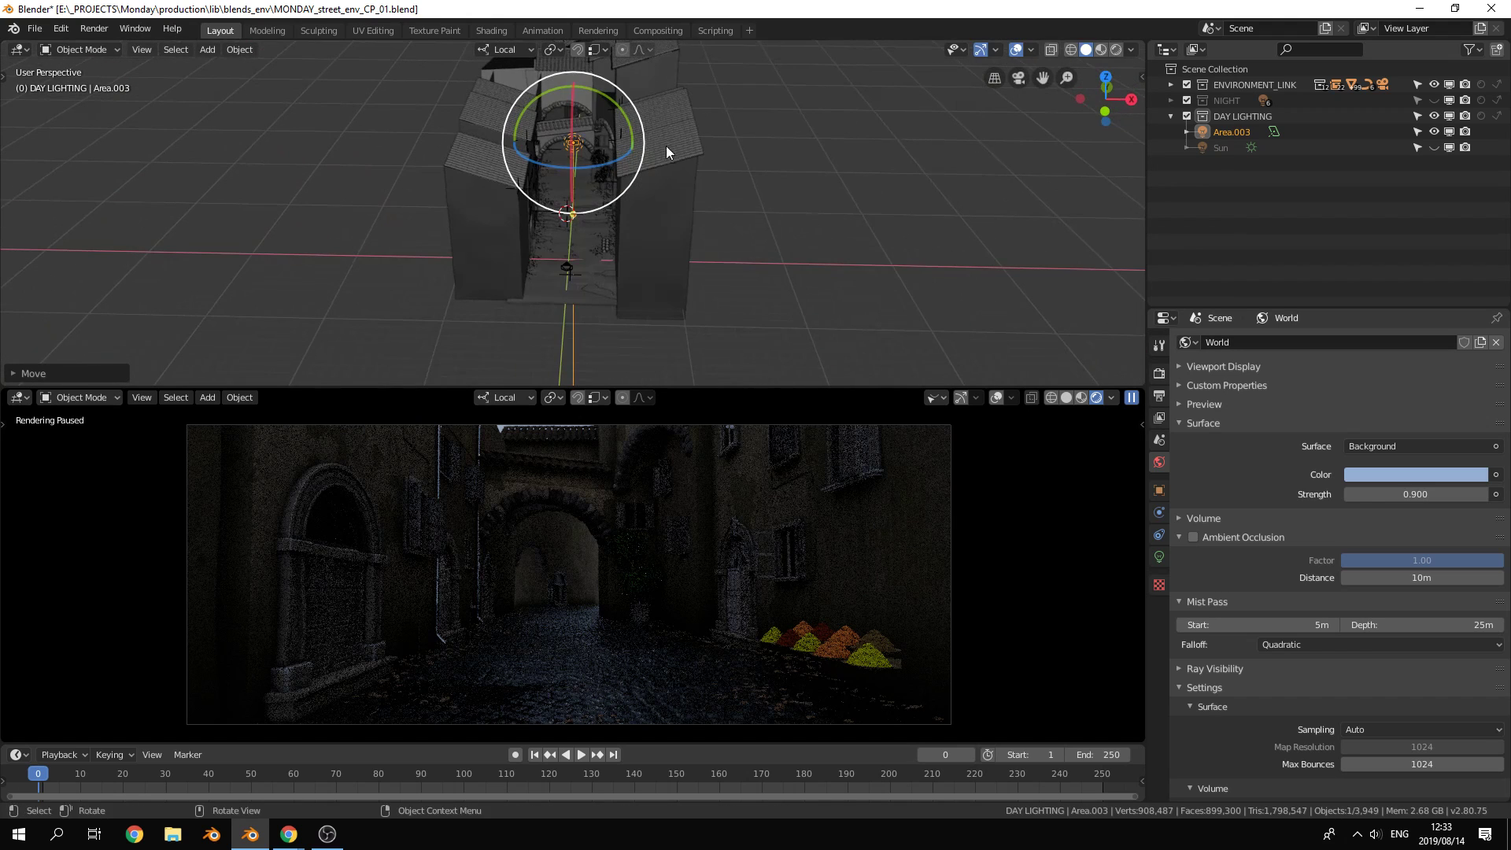
Set the area light's size to 5 m and change its shape to Rectangle
left_click(1159, 555)
double_click(1419, 506)
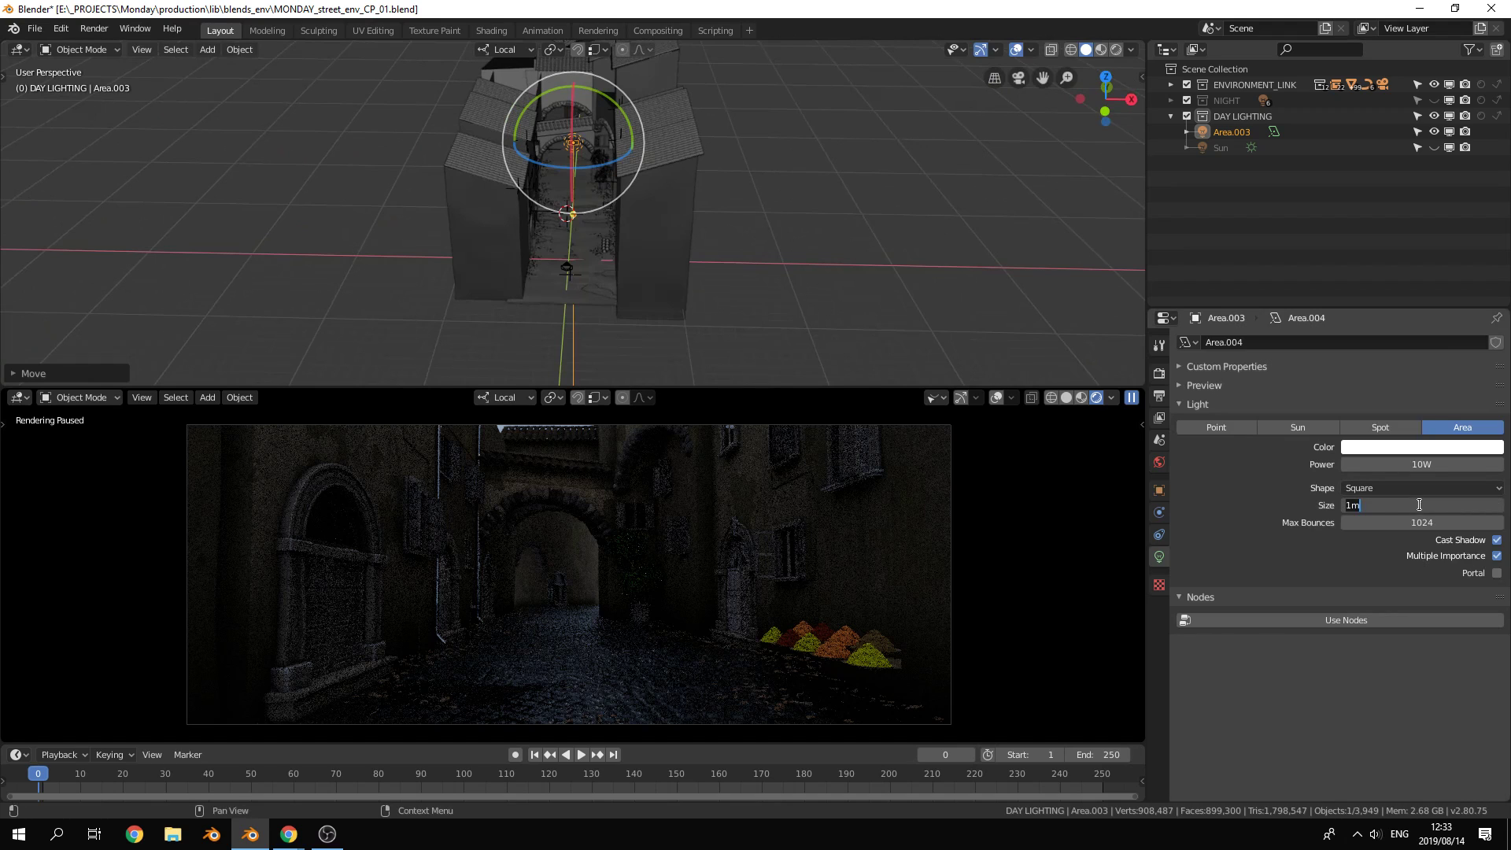
type("50")
key("Return")
left_click(1457, 507)
type("5")
key("Return")
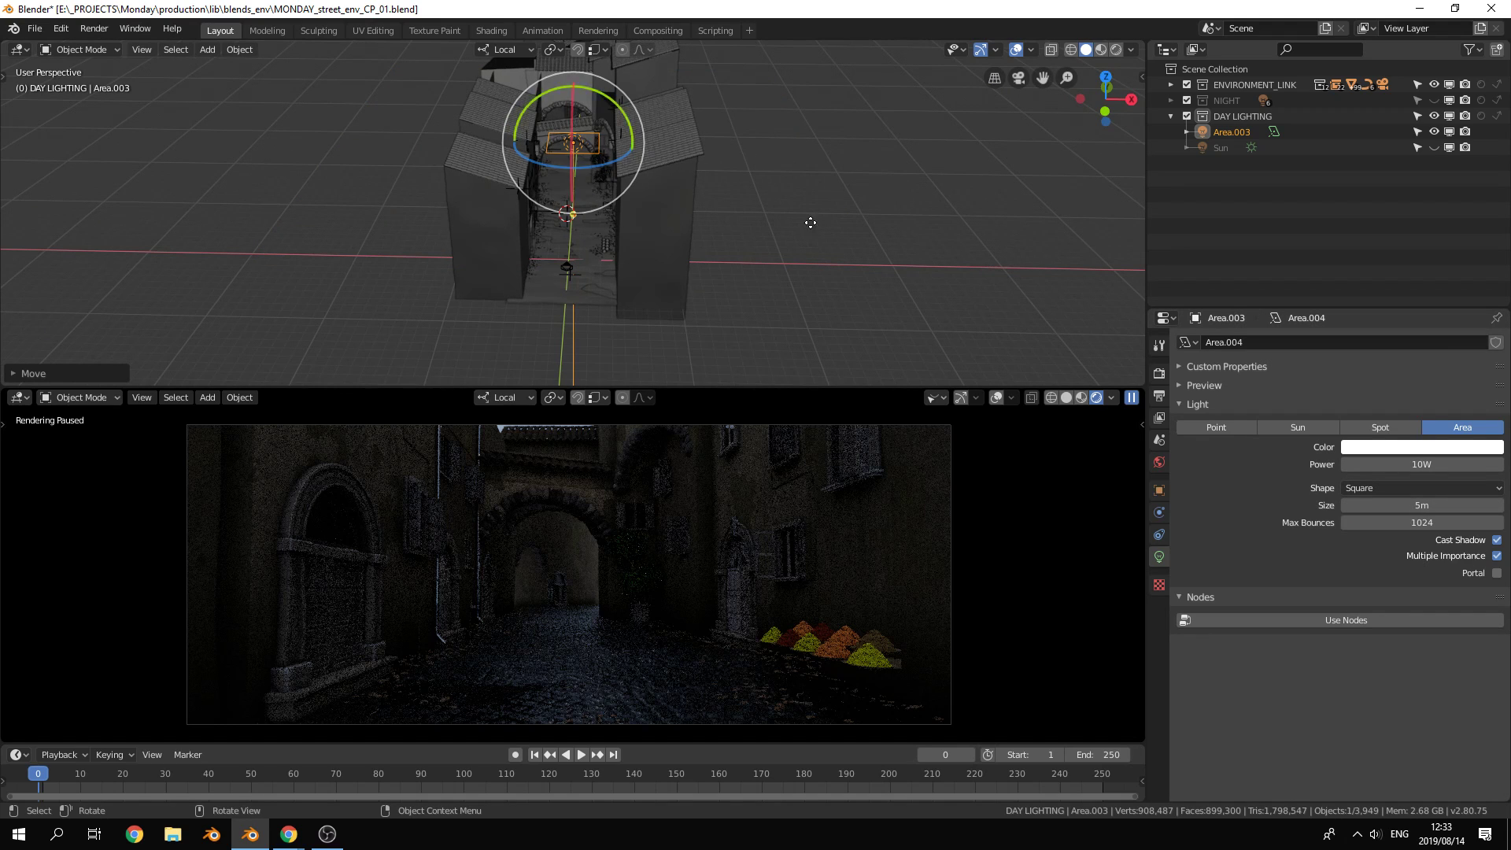
left_click(1404, 488)
left_click(1396, 523)
Rotate the area light about its local axes so it faces diagonally down towards the alley's right wall
middle_click_drag(848, 242, 800, 270)
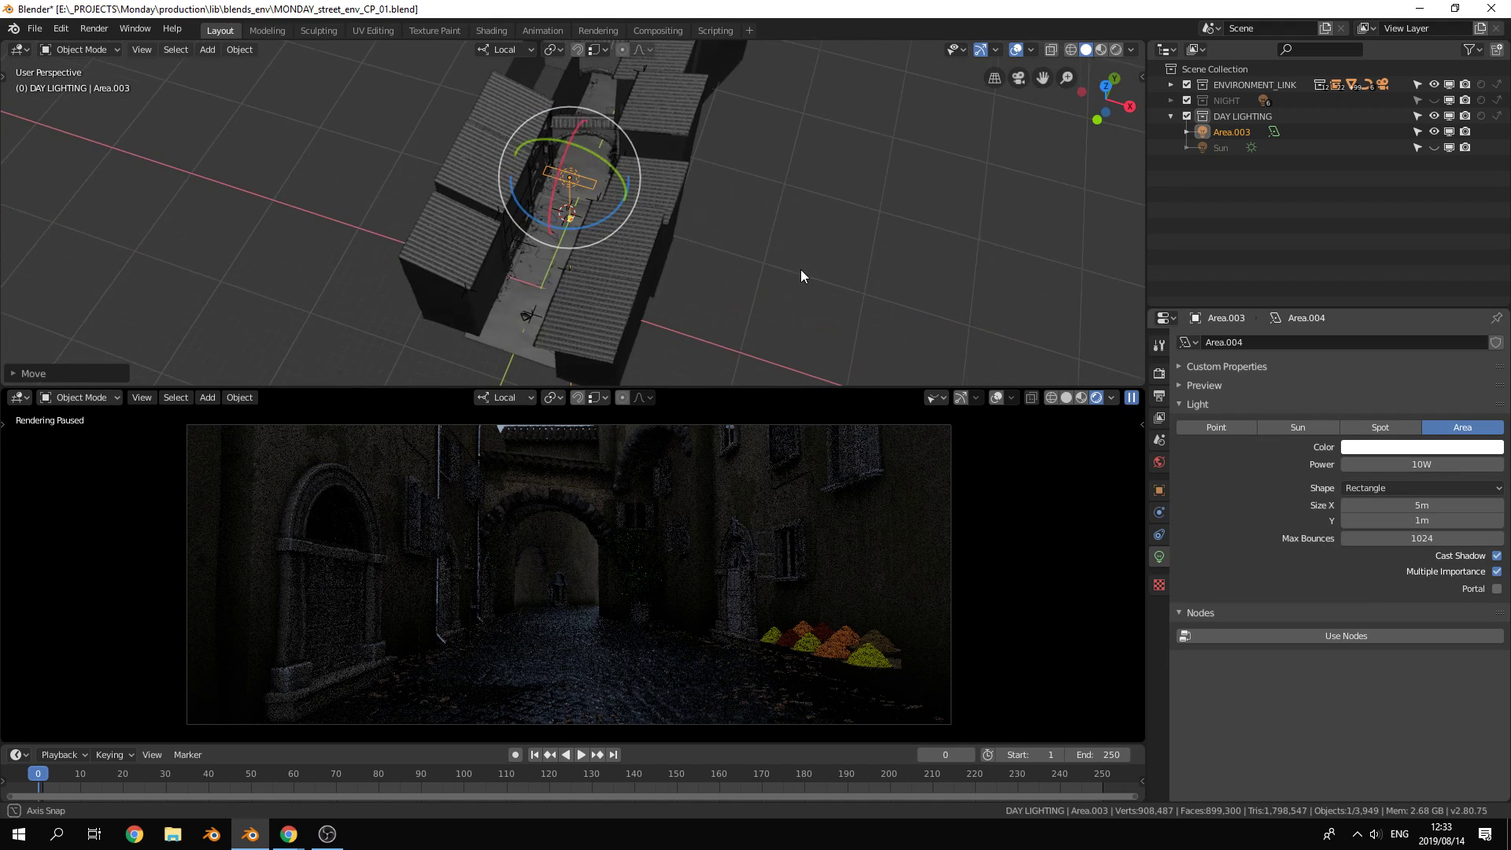
left_click_drag(578, 226, 623, 173)
middle_click_drag(623, 173, 565, 182)
left_click_drag(520, 159, 486, 188)
Lower the rotated area light about 4.4 m into the alley between the buildings
key("g")
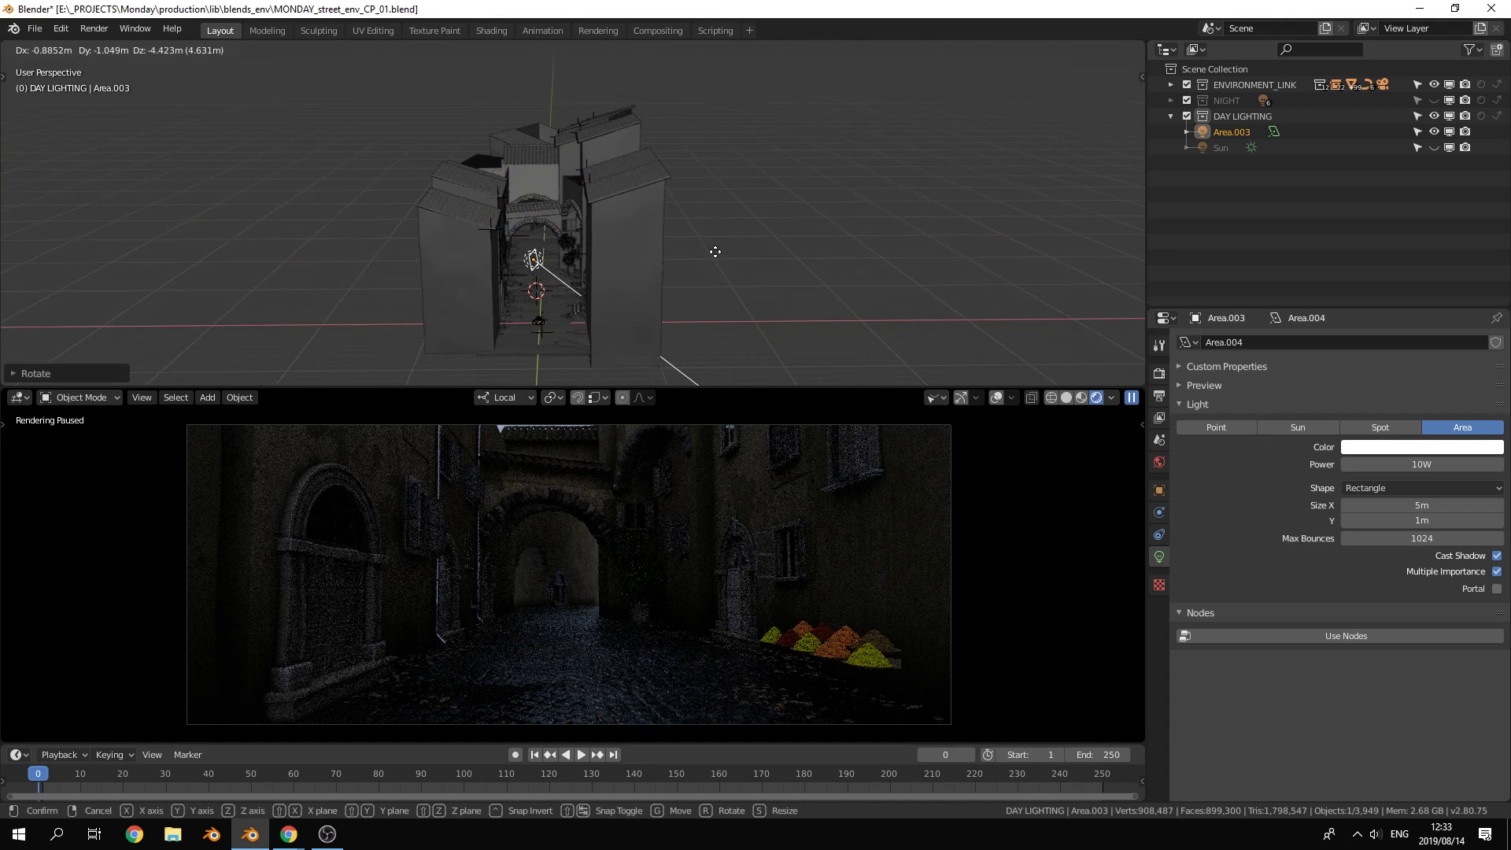
left_click(715, 252)
scroll(712, 283, "up", 4)
middle_click_drag(708, 310, 692, 214)
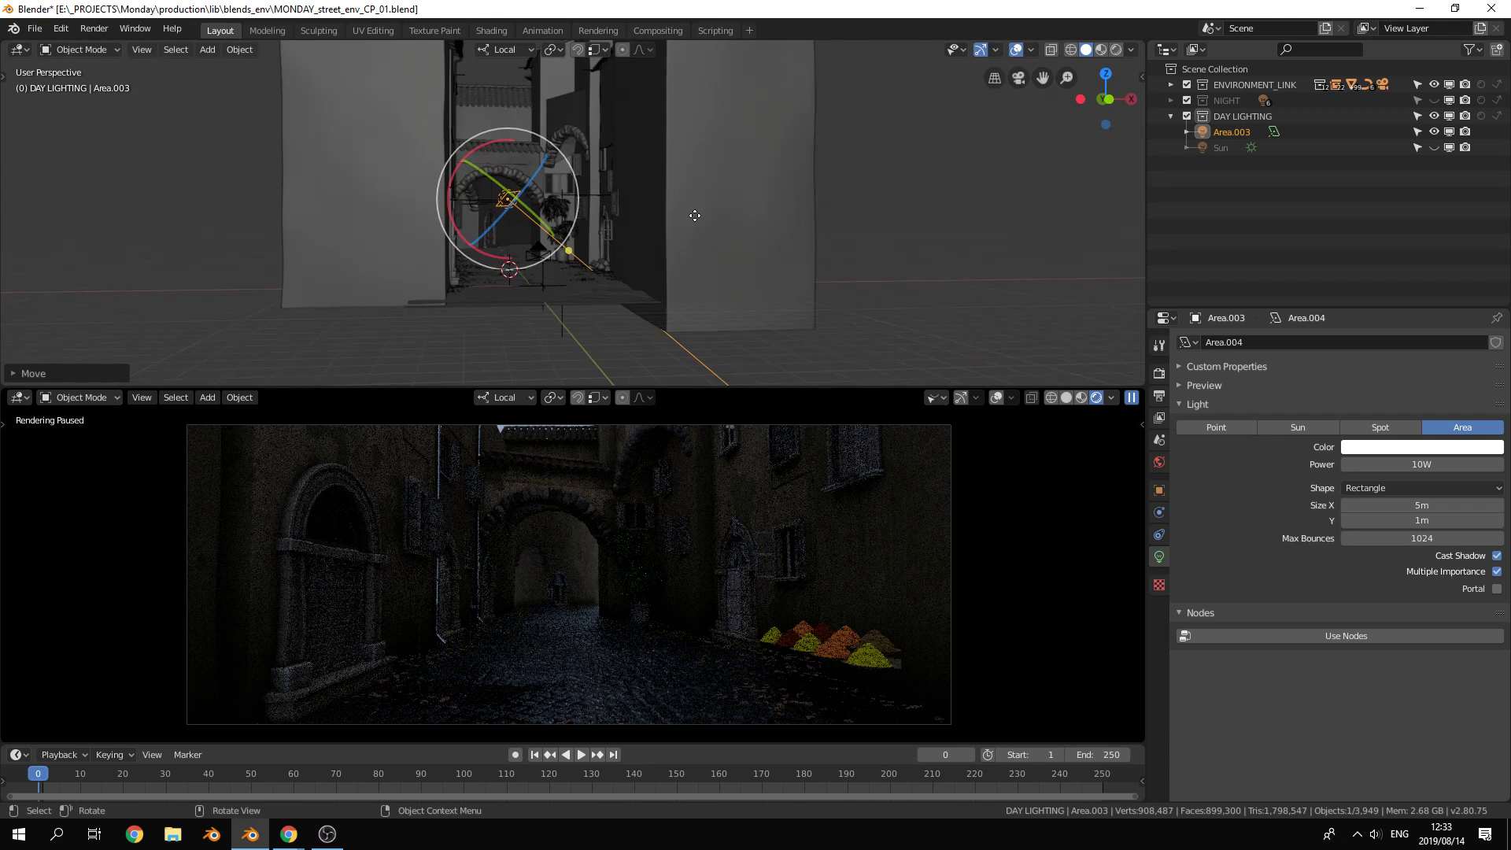
Resume the rendered preview and set the area light's power to 100 W
left_click(1131, 398)
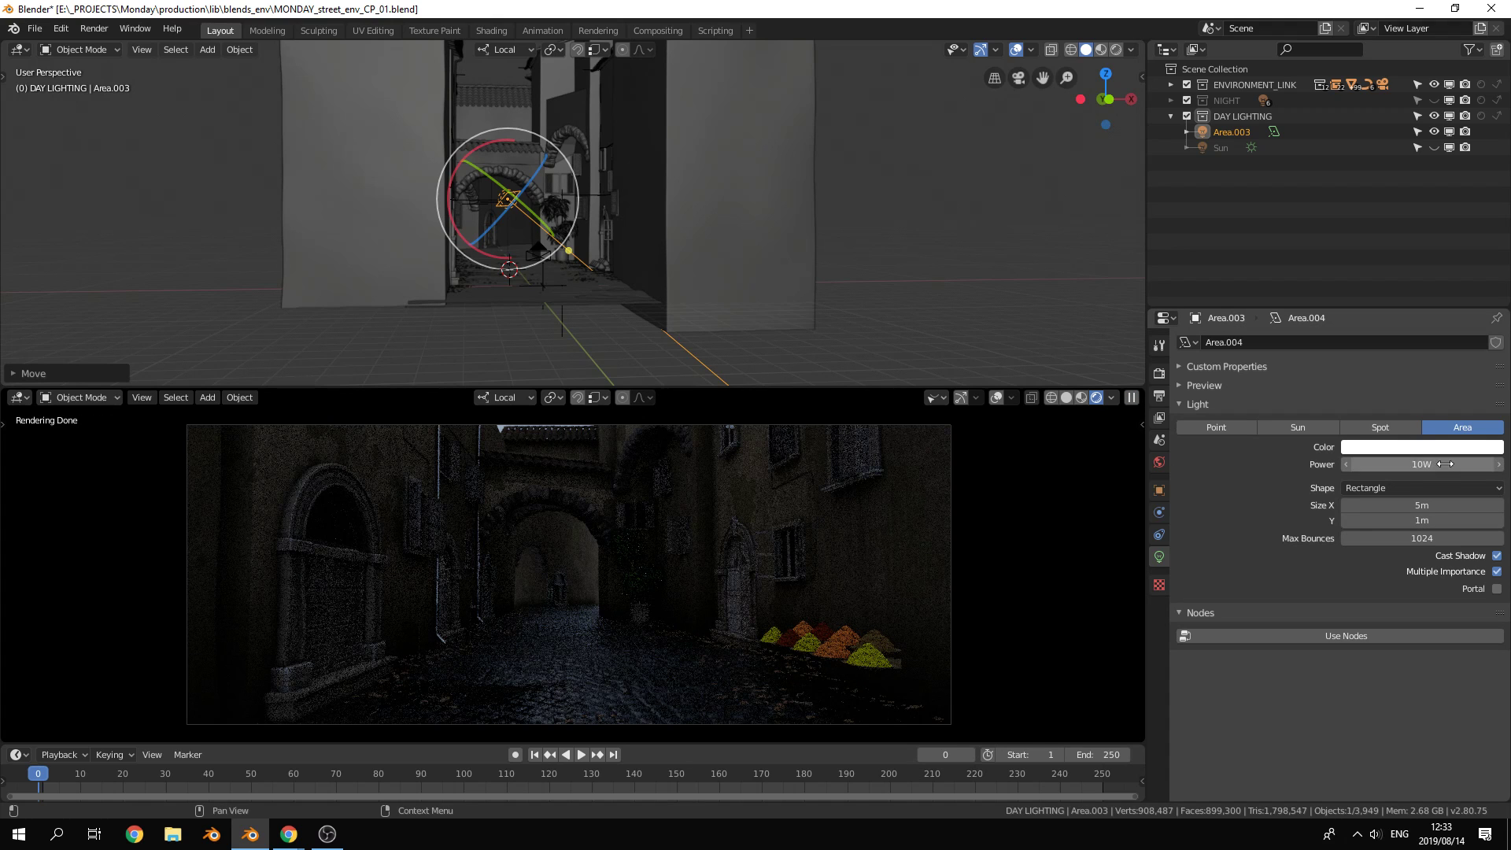
left_click(1441, 464)
type("100")
key("Return")
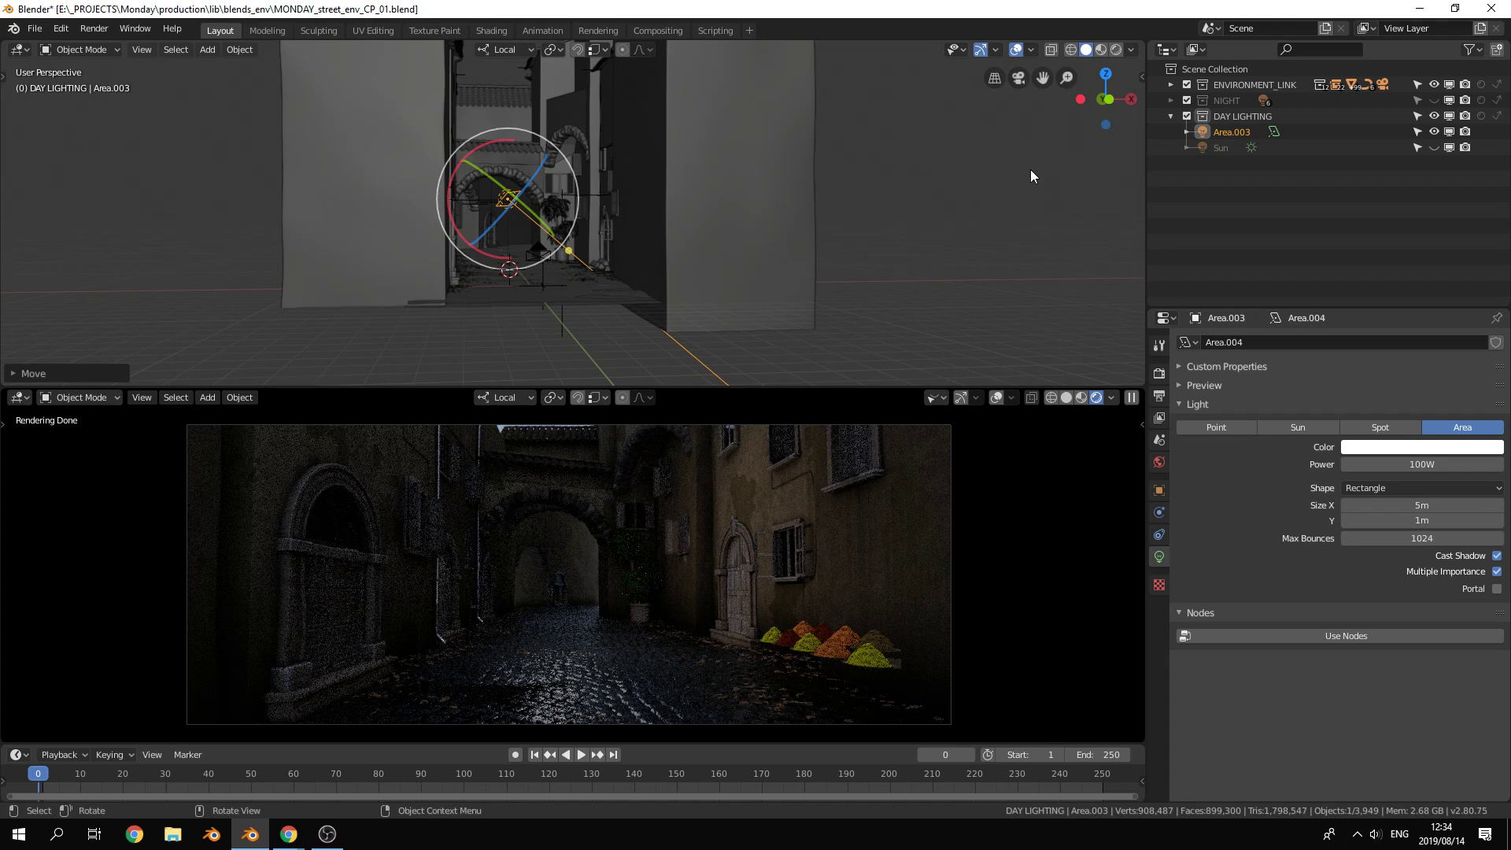
Set the rectangular area light's X size to 10 m
left_click(1453, 505)
type("10")
key("Return")
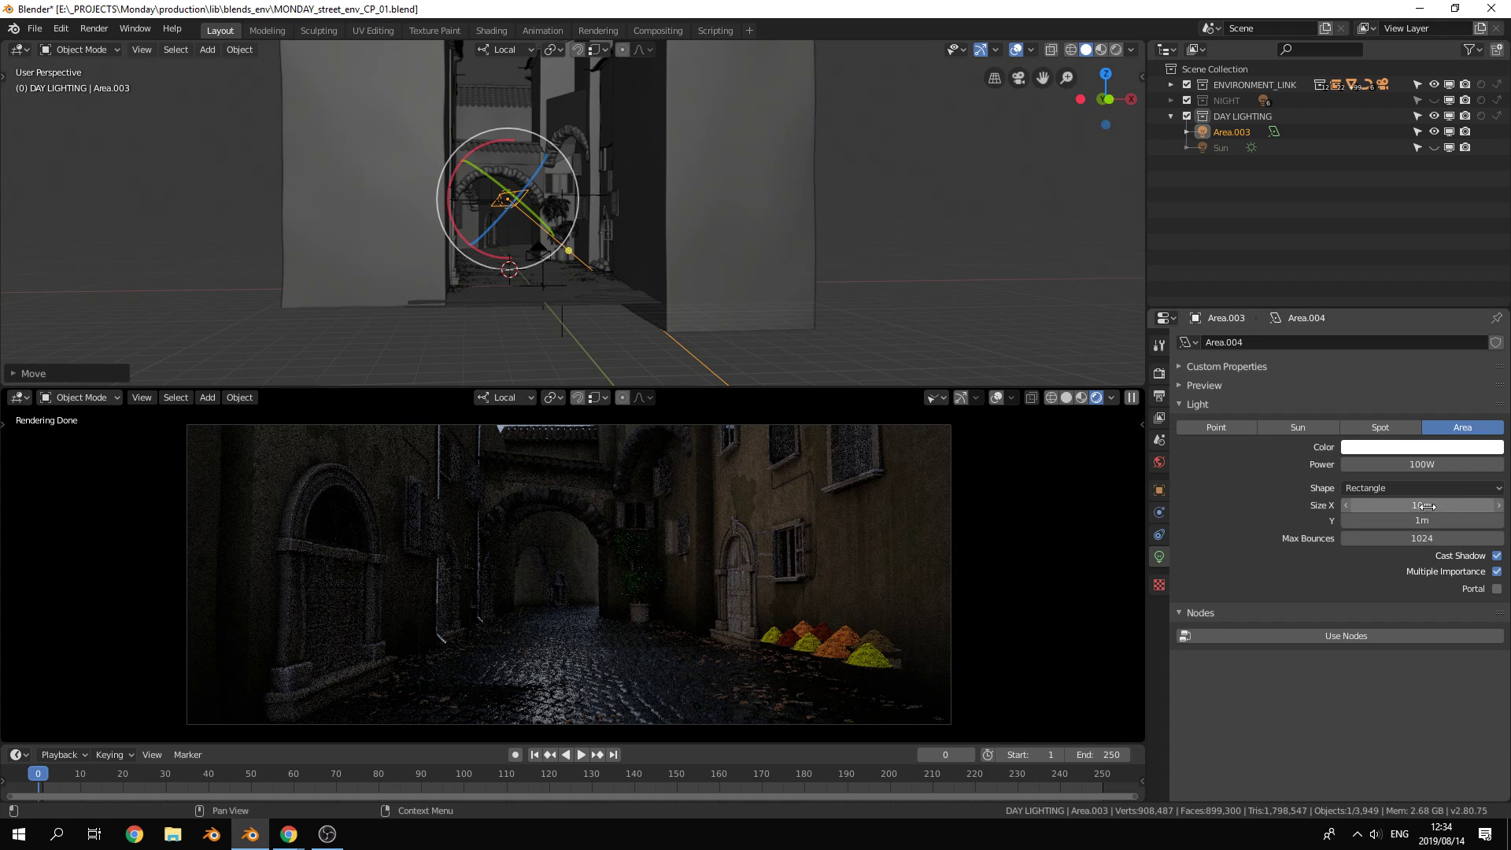
Set the rectangular area light's Y size to 0.5 m
left_click(1448, 519)
type("0.5")
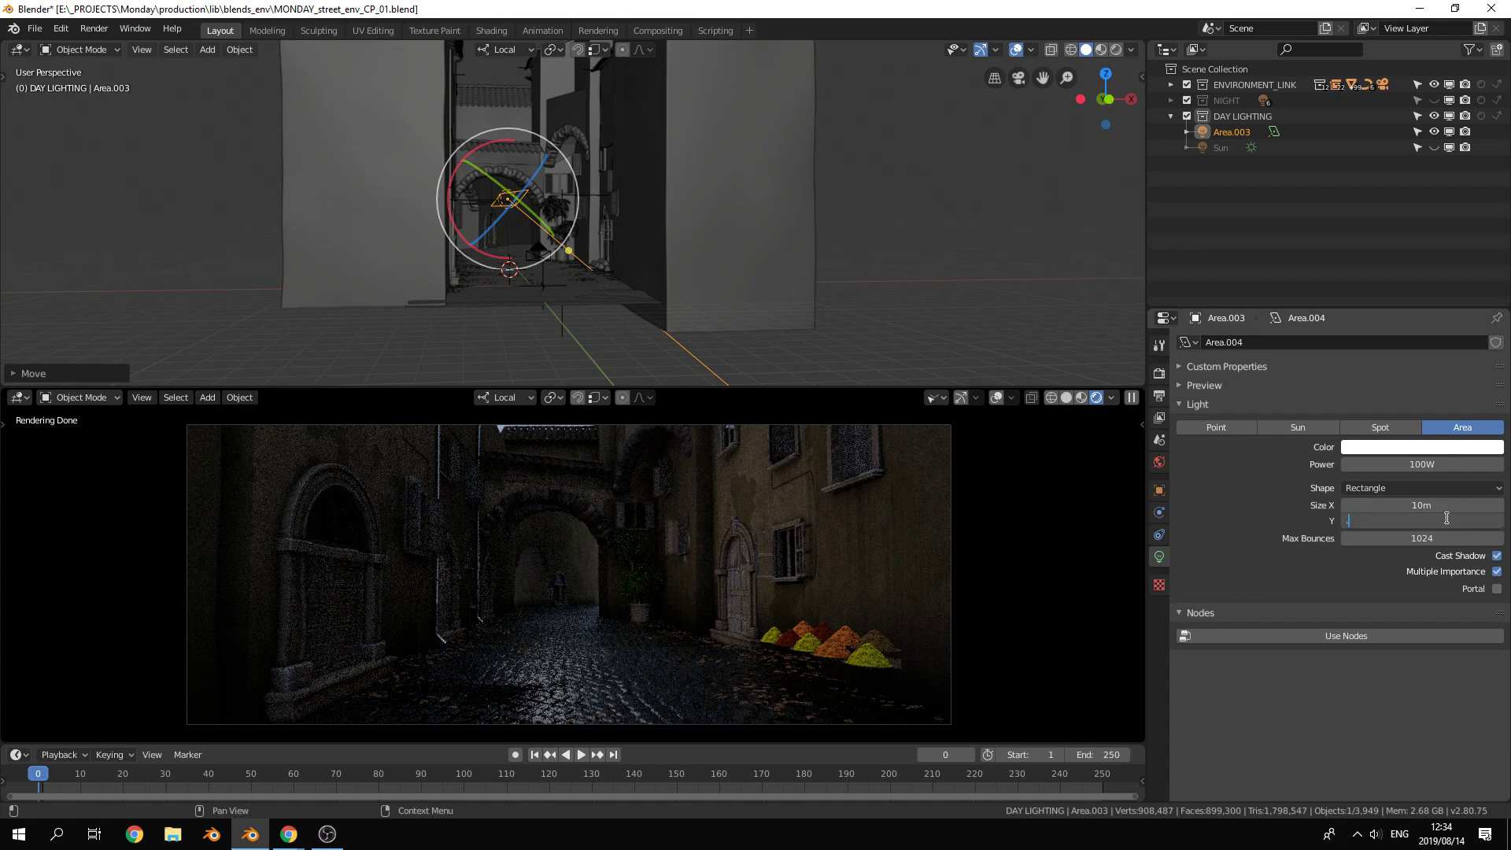
key("Return")
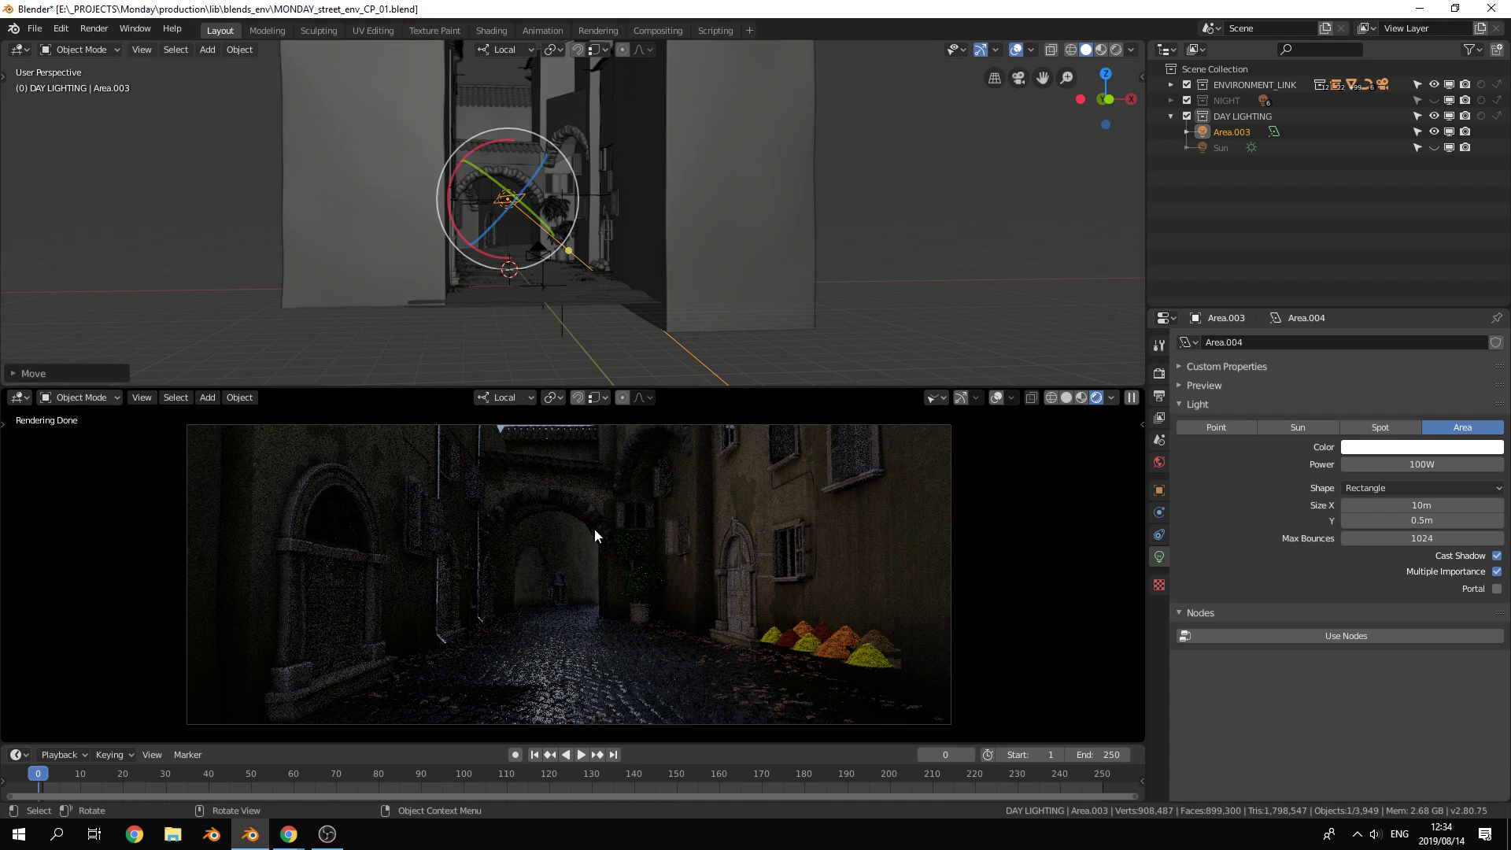
Add a new area light with the existing one hidden and the rendered preview paused
left_click(1433, 131)
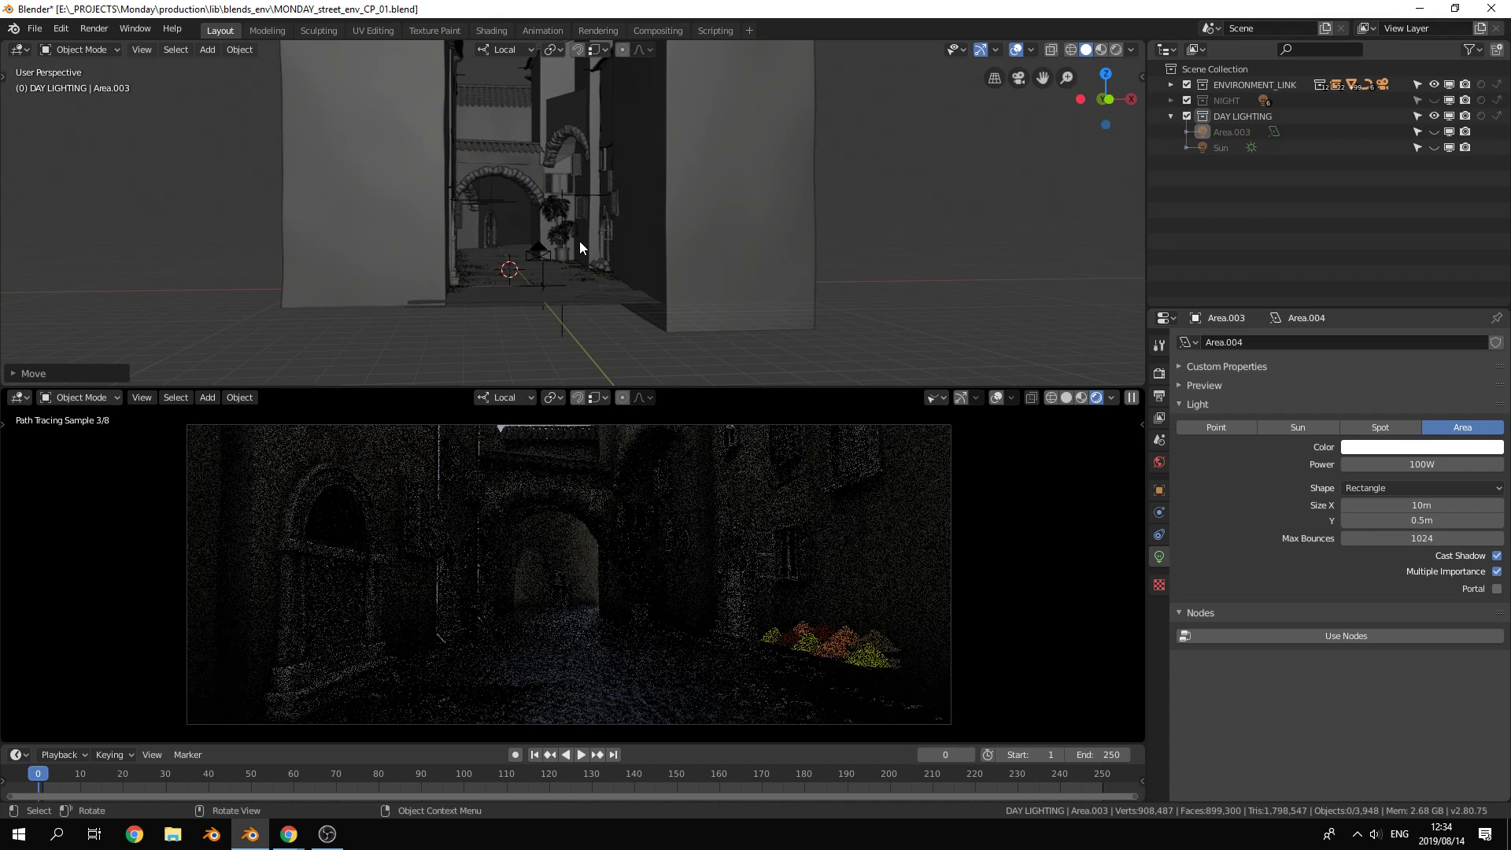
left_click(1132, 397)
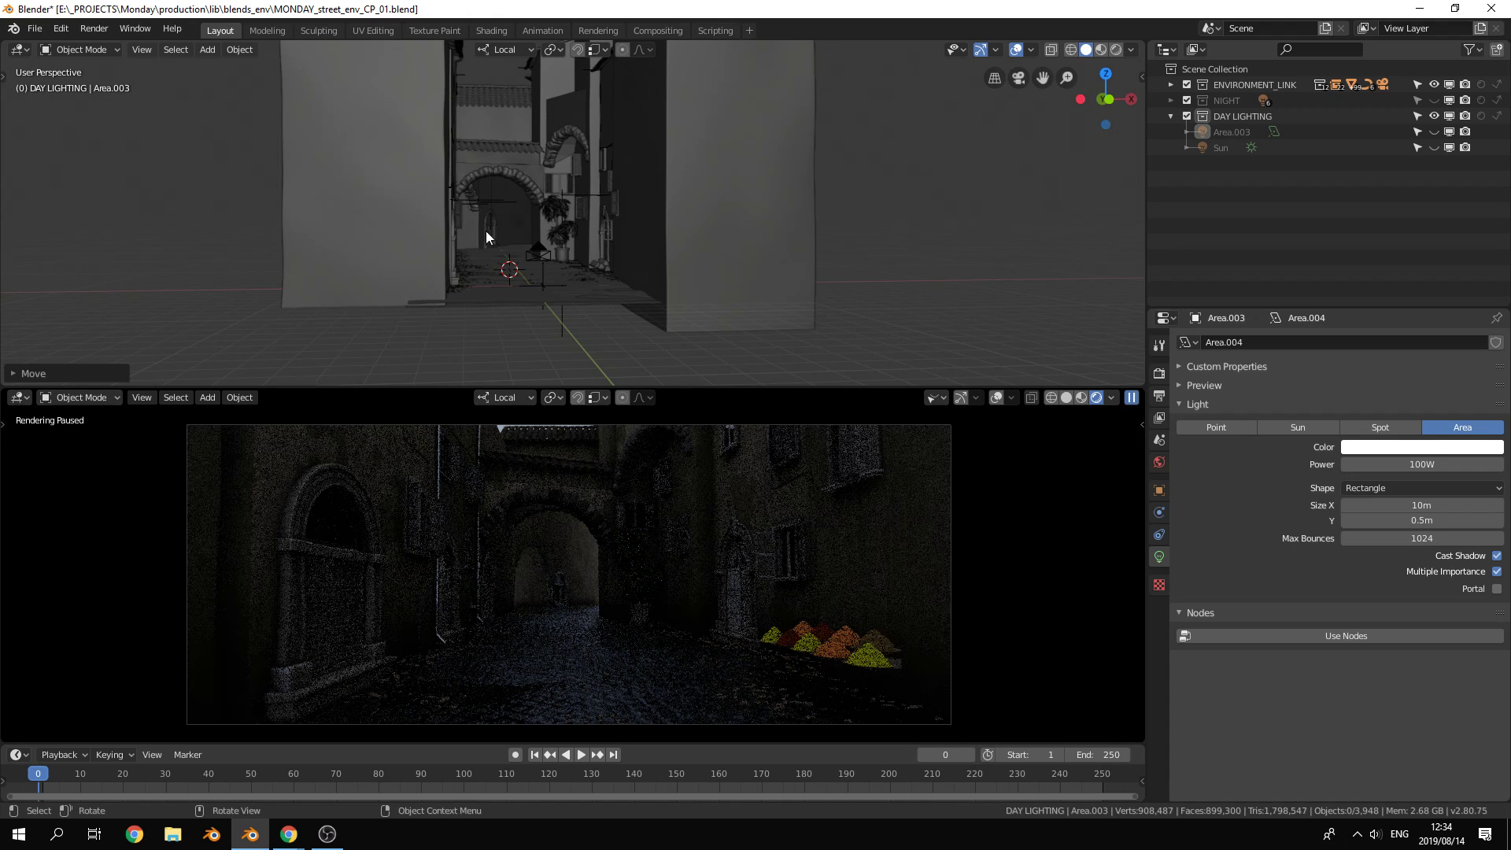
middle_click_drag(551, 233, 547, 293)
key("shift+a")
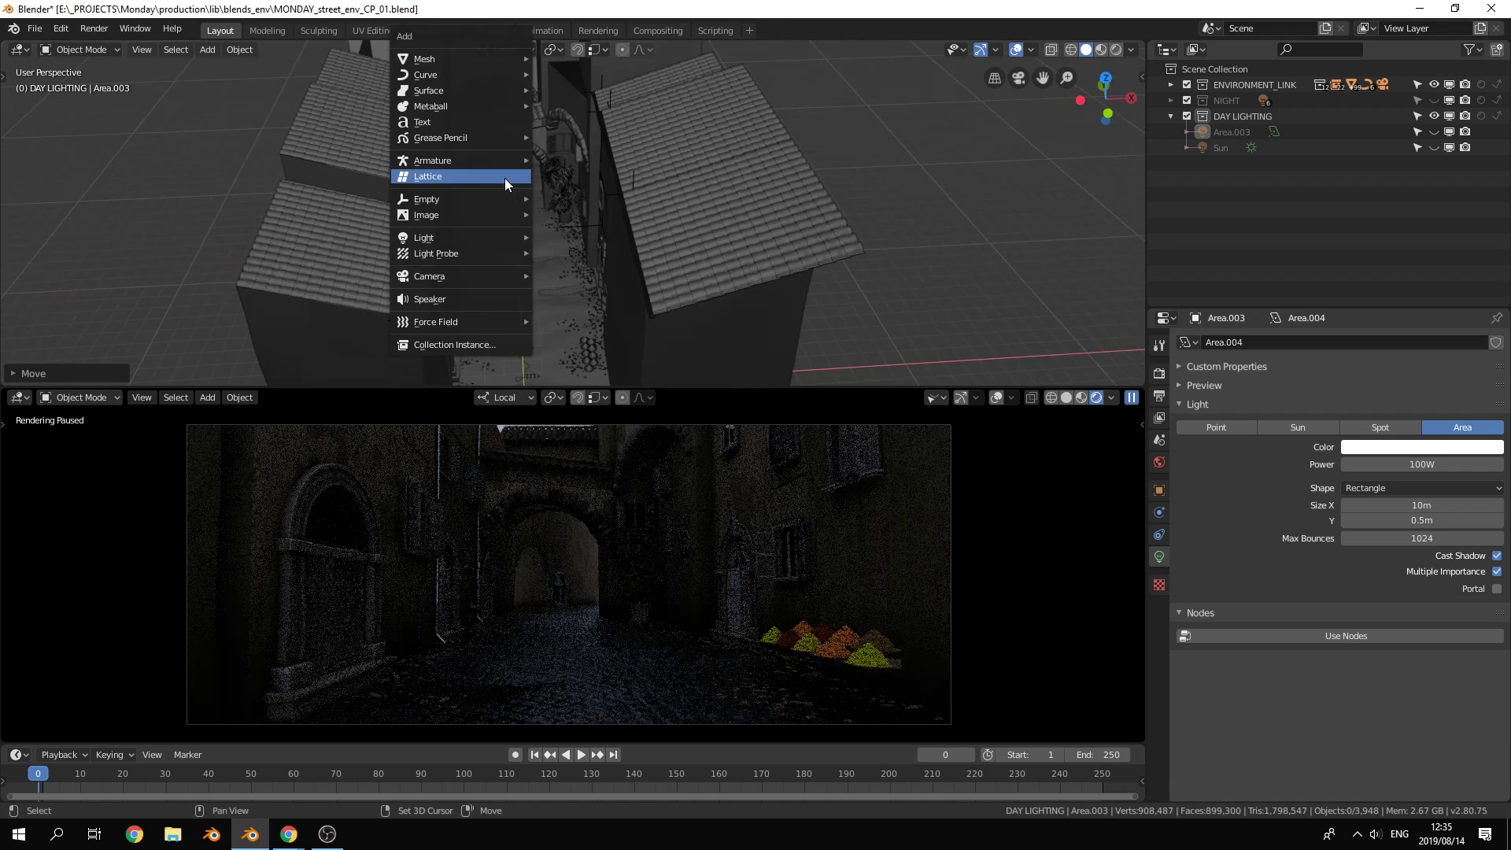
mouse_move(488, 237)
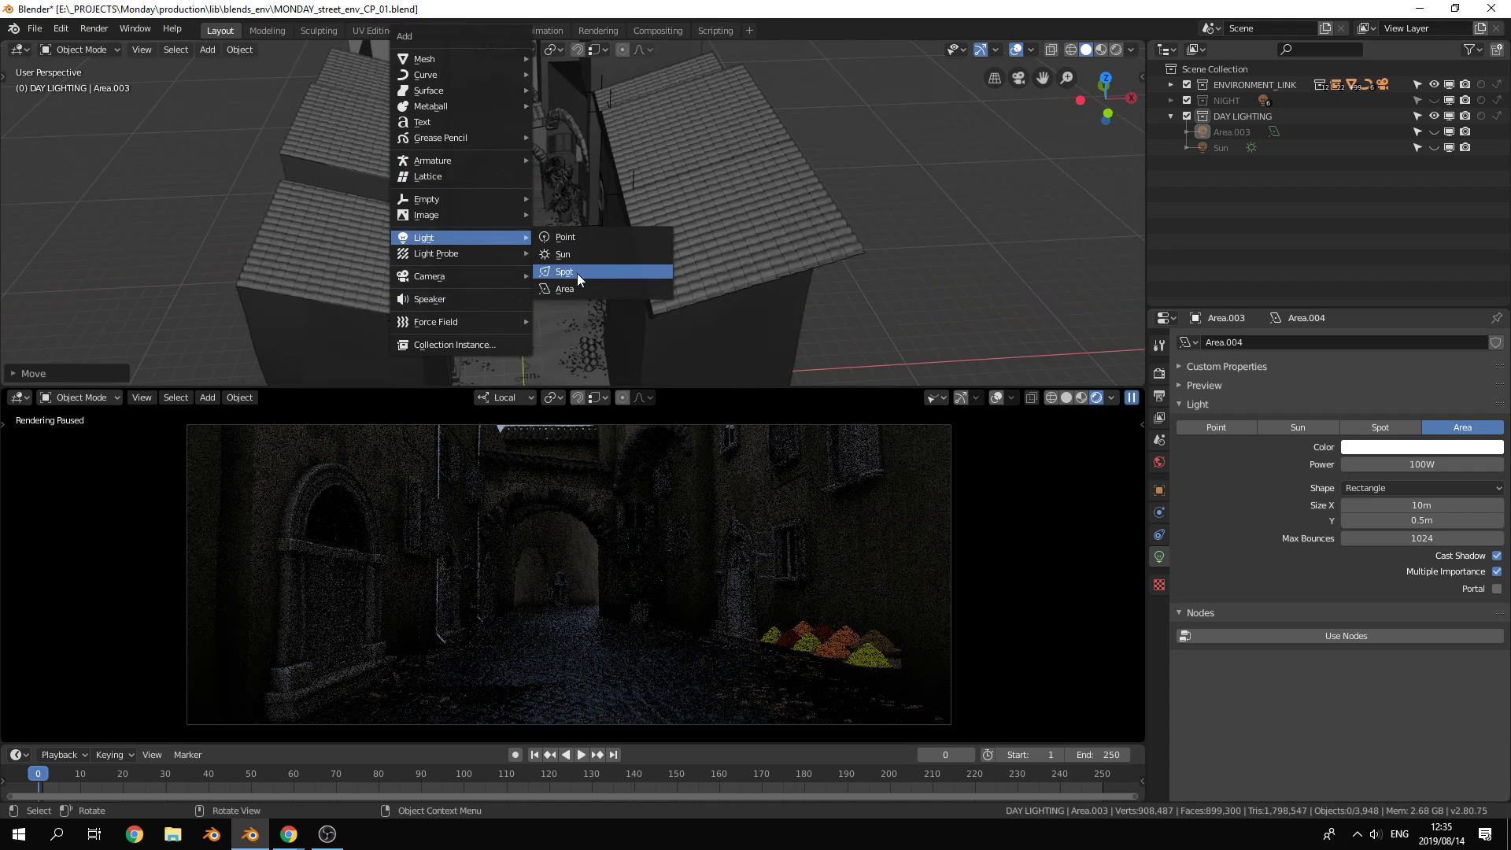
left_click(629, 288)
Move the new area light above the ground at the far end of the alley, near the rear archways
middle_click_drag(504, 171, 682, 235)
key("g")
left_click(538, 247)
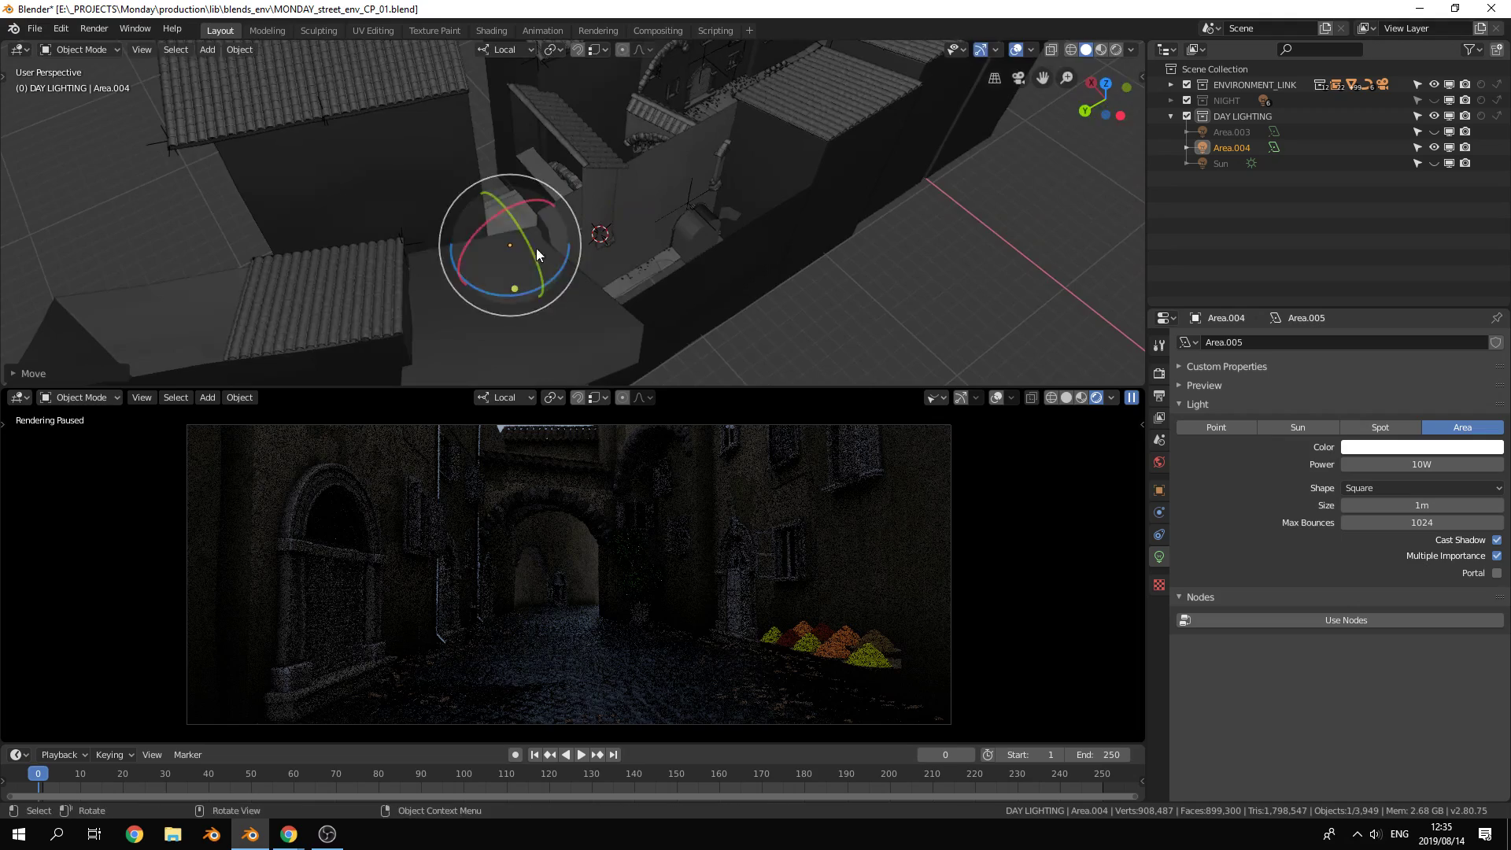
middle_click_drag(536, 248, 676, 289)
key("g")
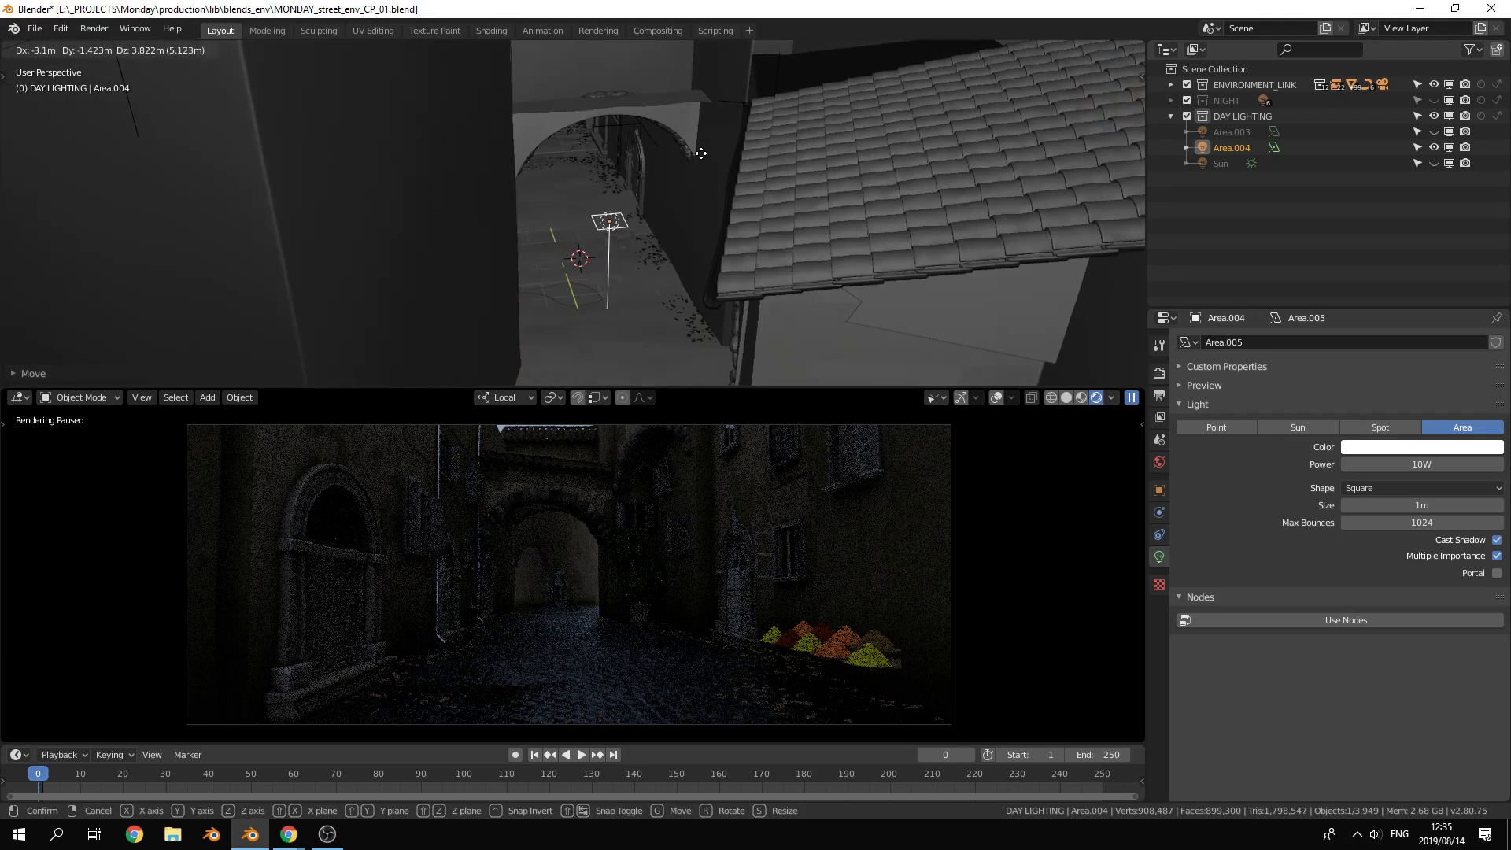
left_click(531, 197)
Switch the upper viewport to wireframe and rotate the area light upright so it shines horizontally along the alley
middle_click_drag(532, 196, 694, 171)
key("shift+z")
mouse_move(571, 177)
middle_mouse_down()
mouse_move(636, 275)
mouse_move(619, 238)
middle_mouse_up()
key("t")
key("r")
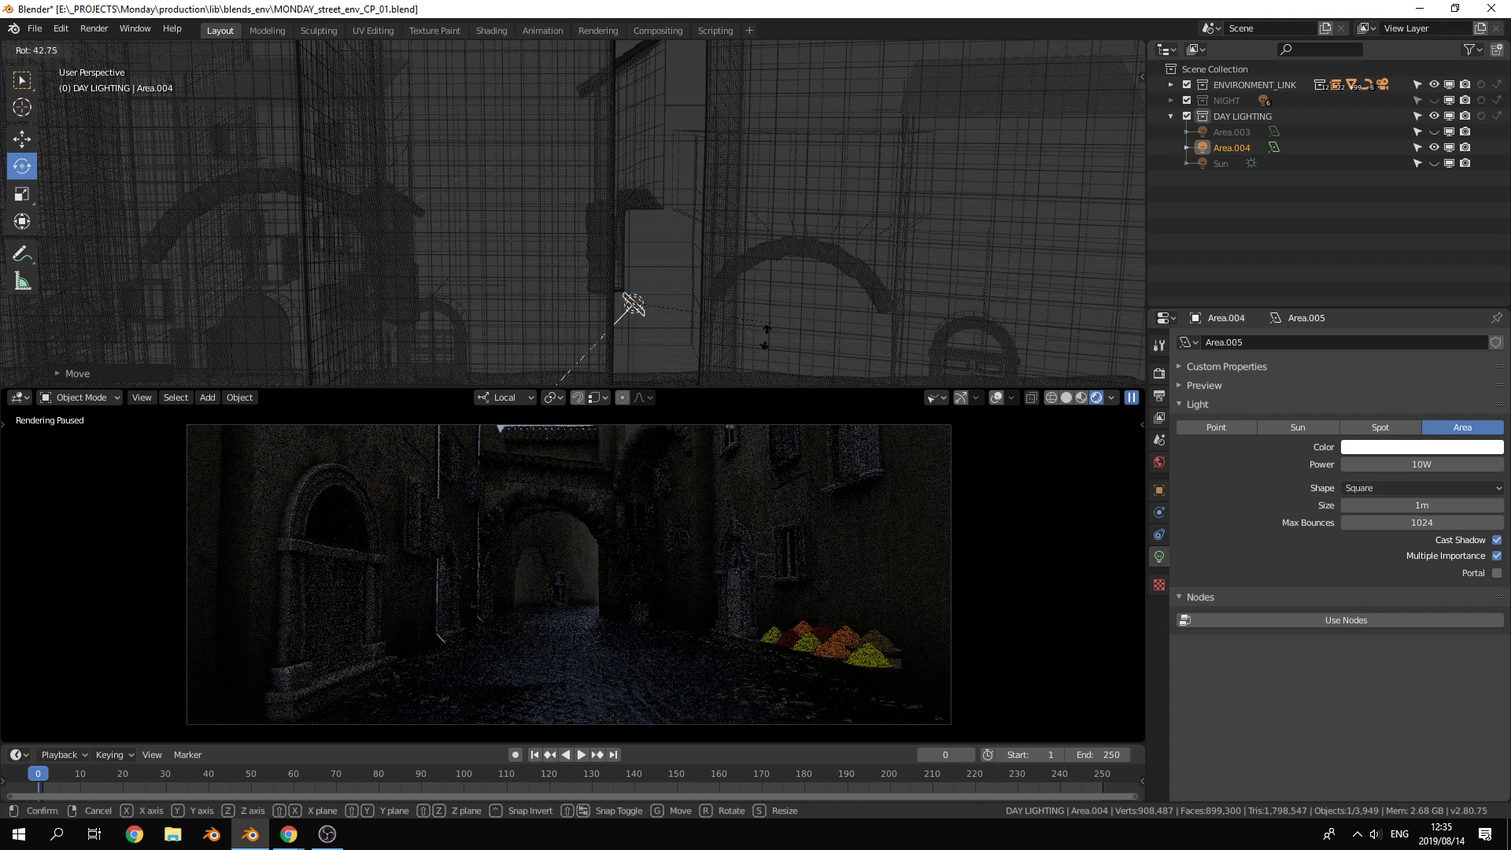
left_click(775, 73)
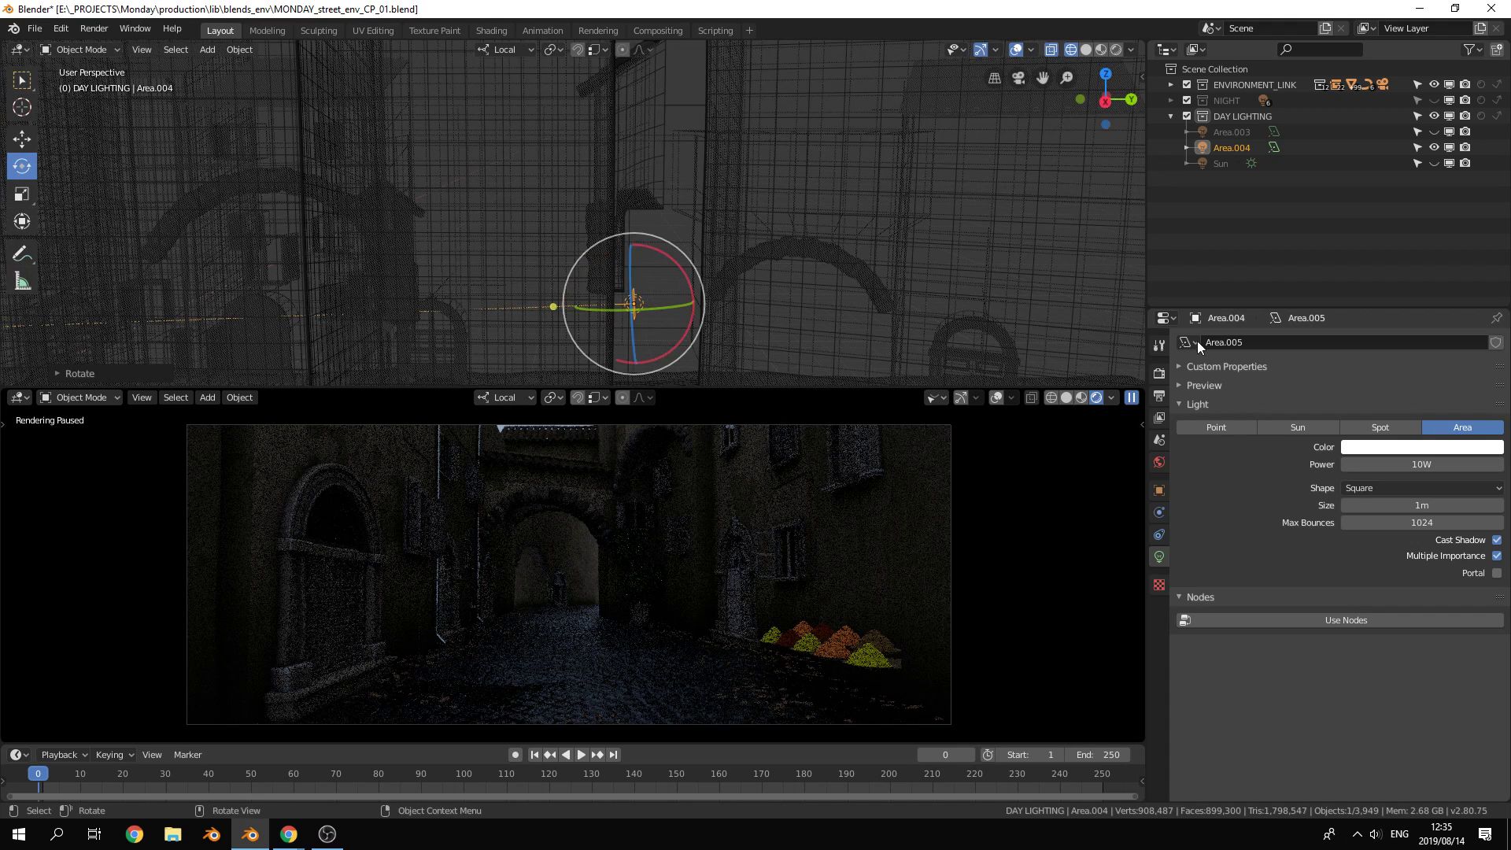
Set the square area light's size to 2 m
left_click(1456, 505)
type("5")
key("Return")
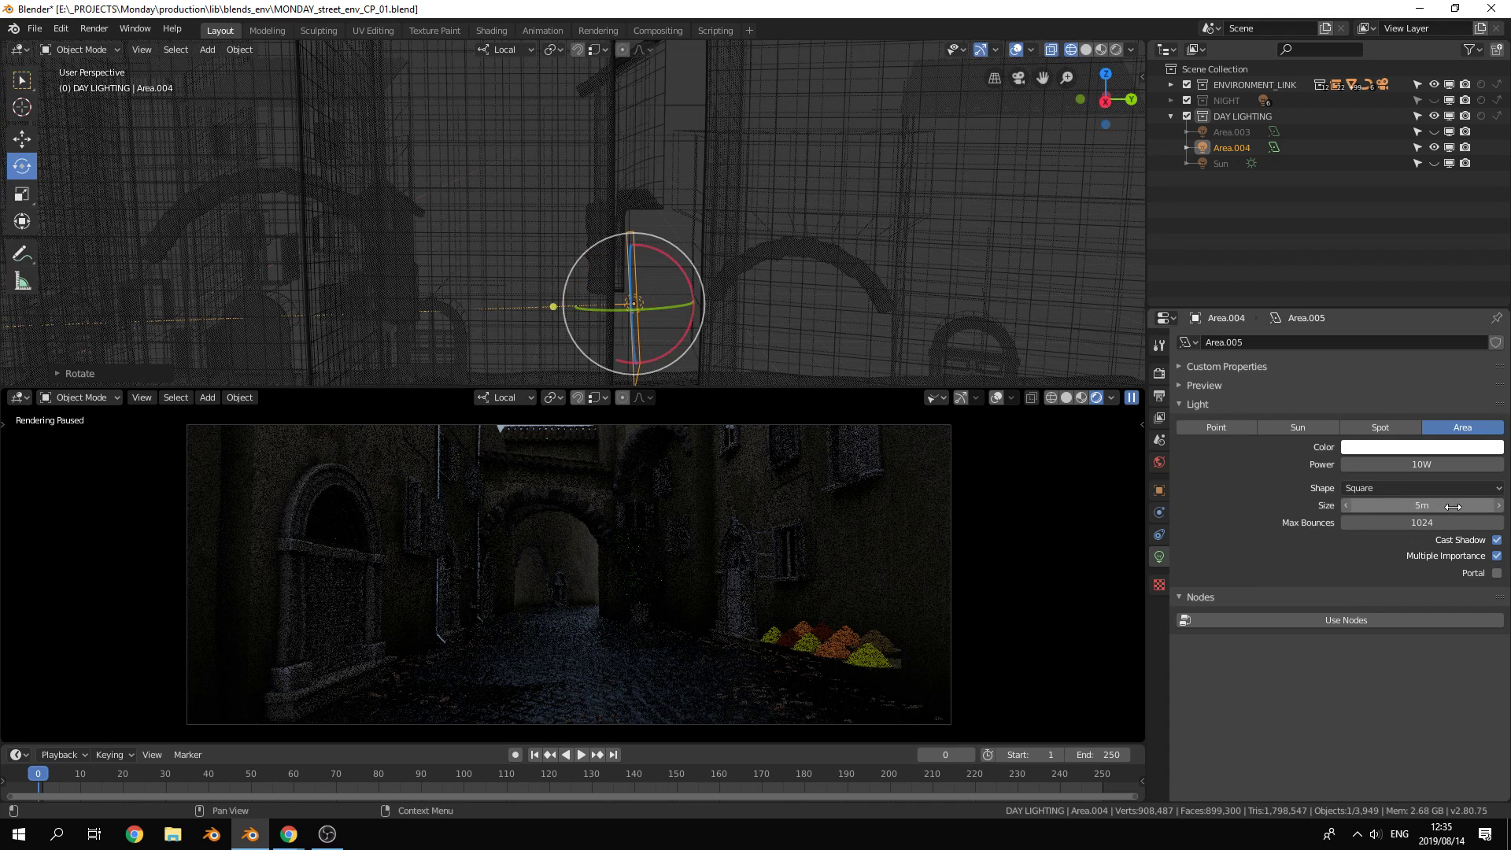
left_click(1451, 506)
type("2")
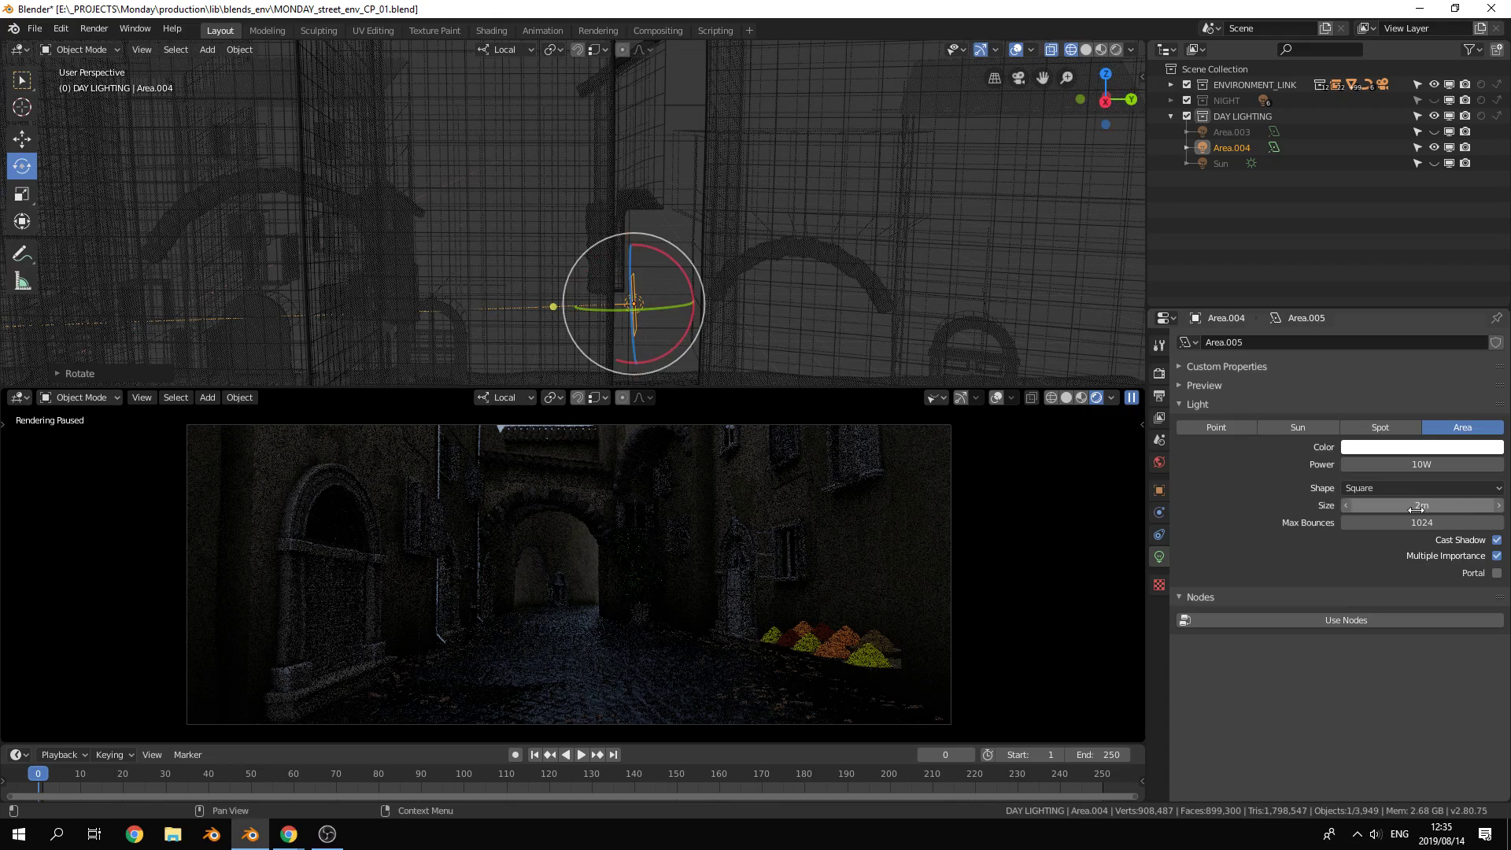
key("Return")
Shift the area light about 1.7 m further back along the alley
middle_click_drag(905, 267, 867, 259)
scroll(570, 302, "up", 3)
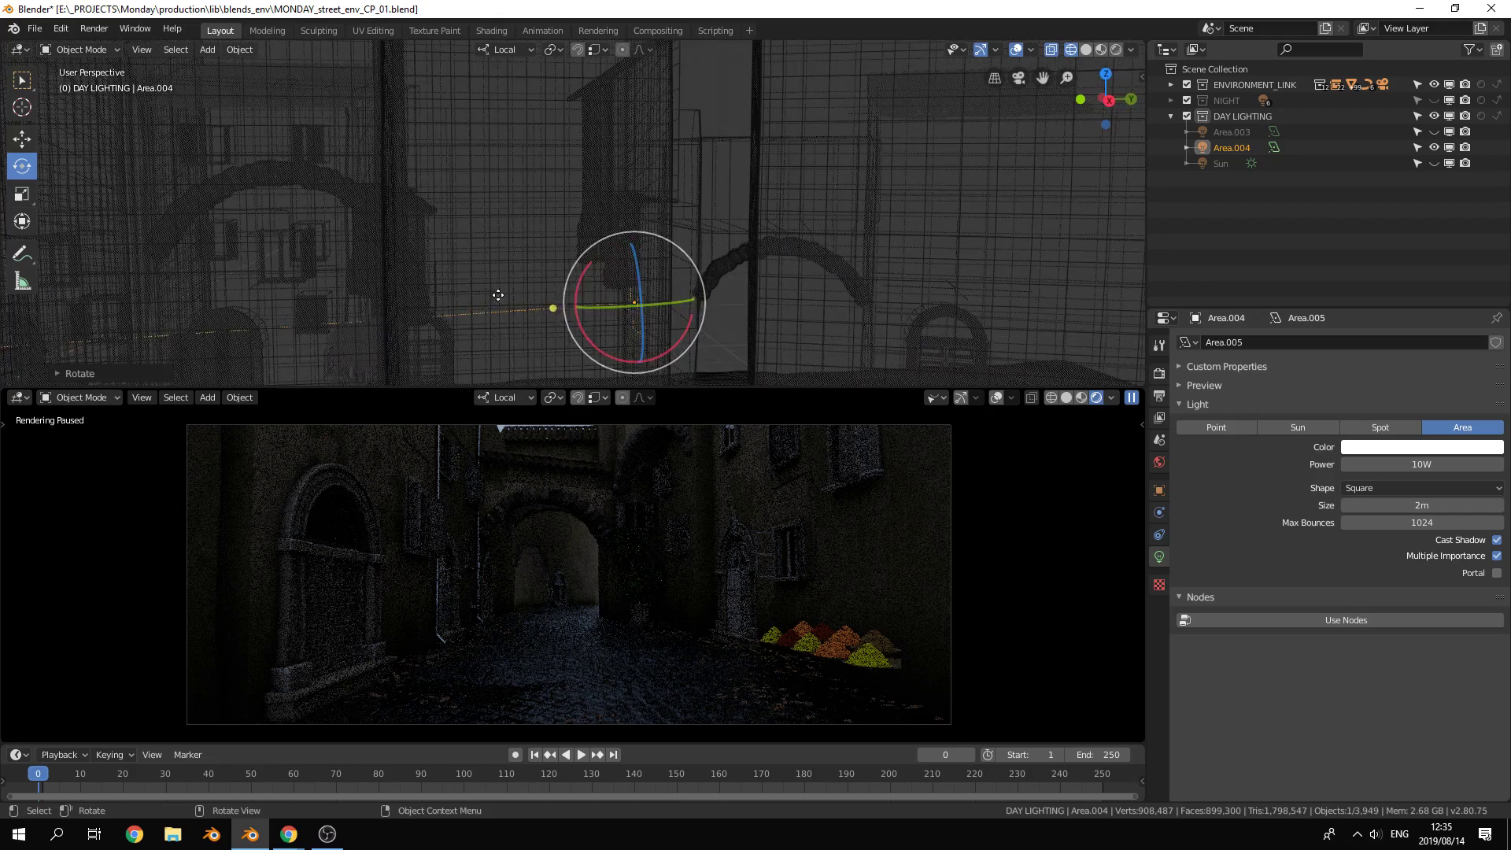
key("g")
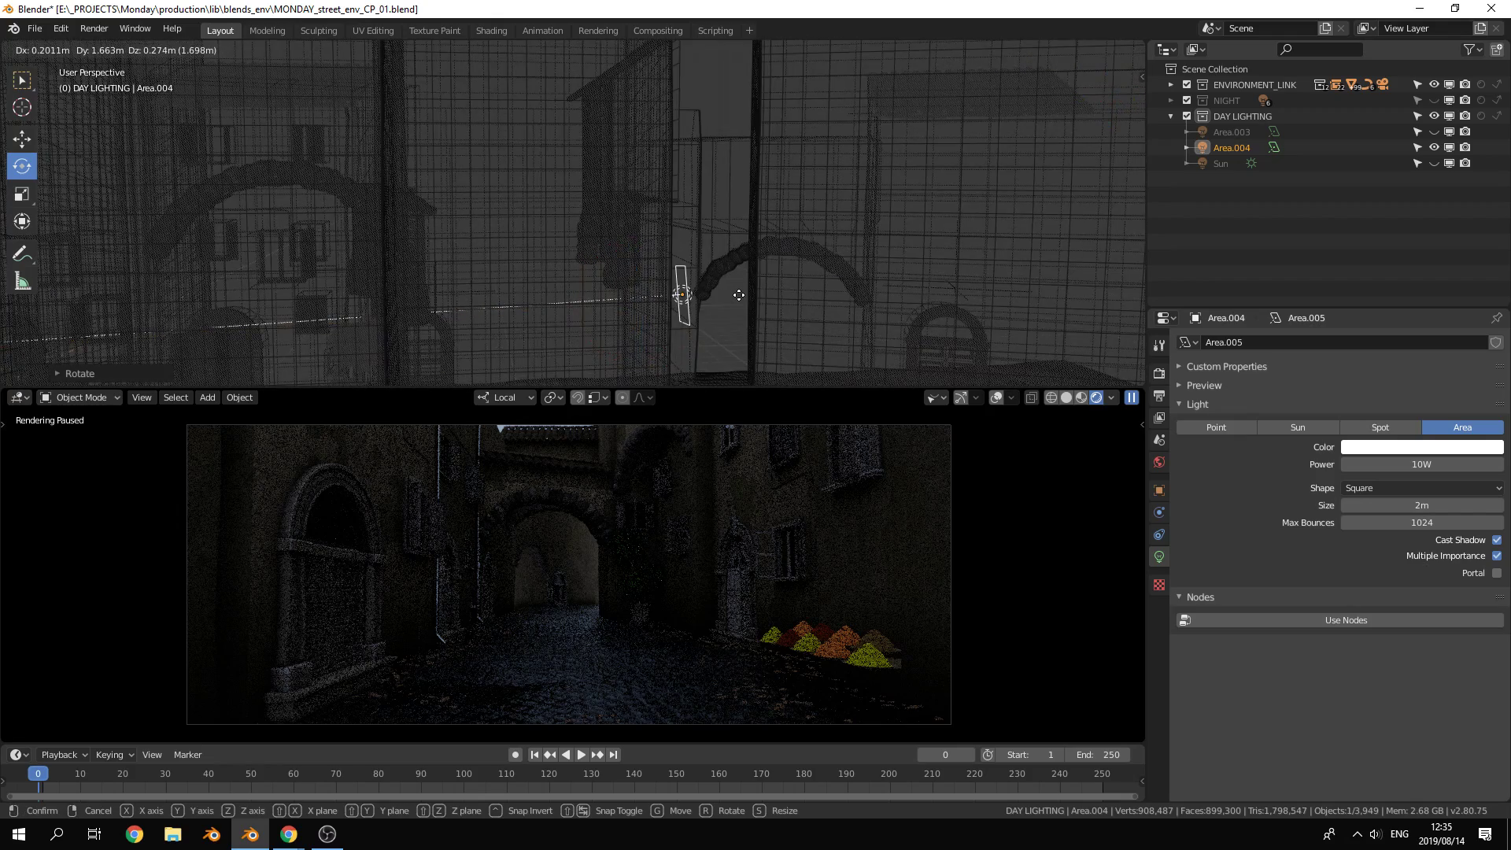
left_click(741, 295)
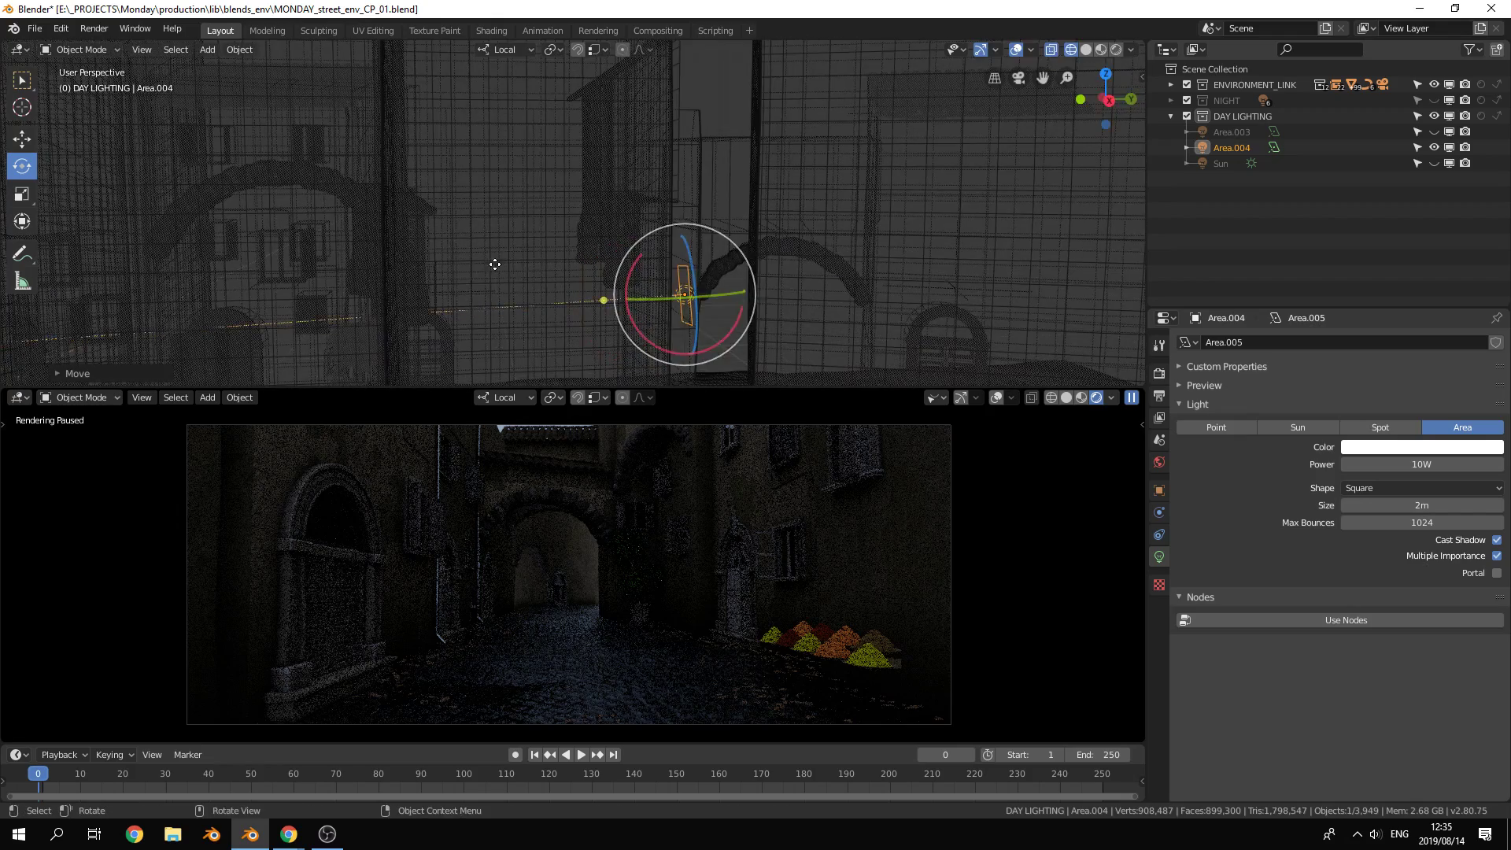
Re-aim the area light slightly upwards so it points through the archways into the alley
middle_click_drag(499, 266, 658, 324)
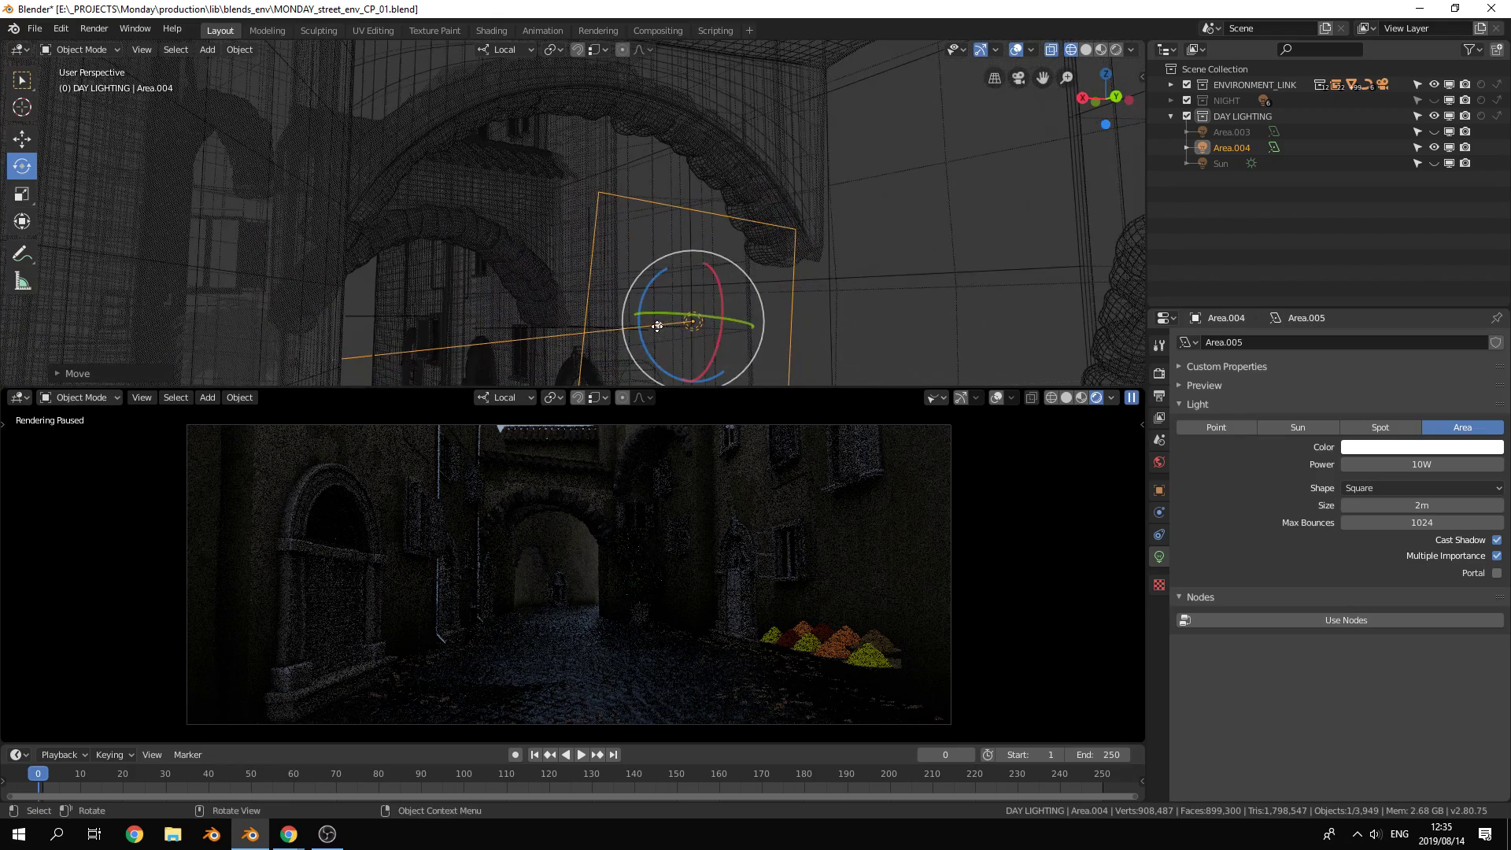
key("w")
left_click_drag(525, 288, 431, 230)
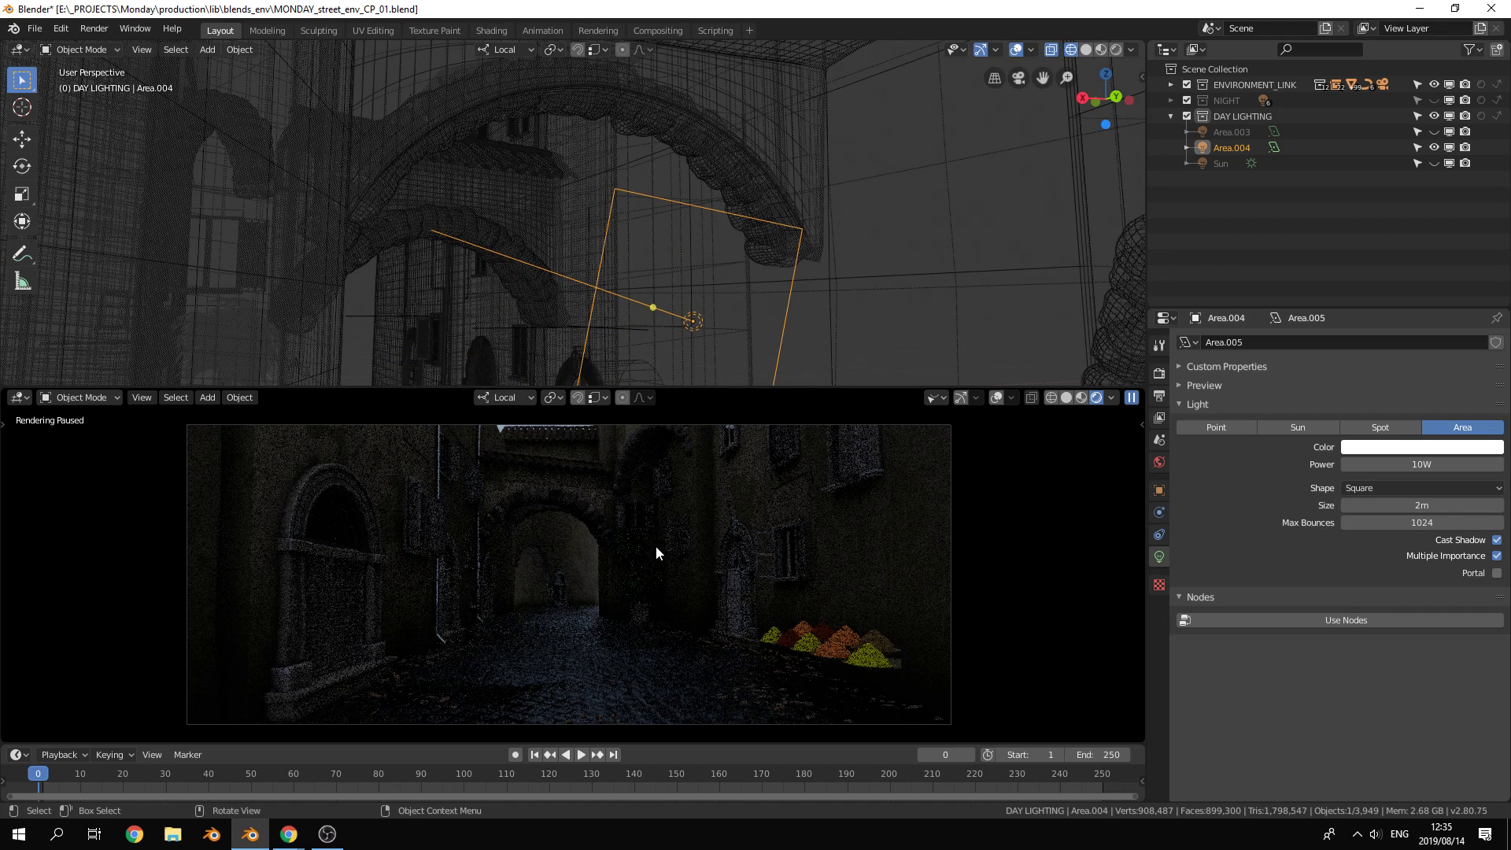
Resume the rendered preview and set the new area light's power to 100 W
left_click(1131, 397)
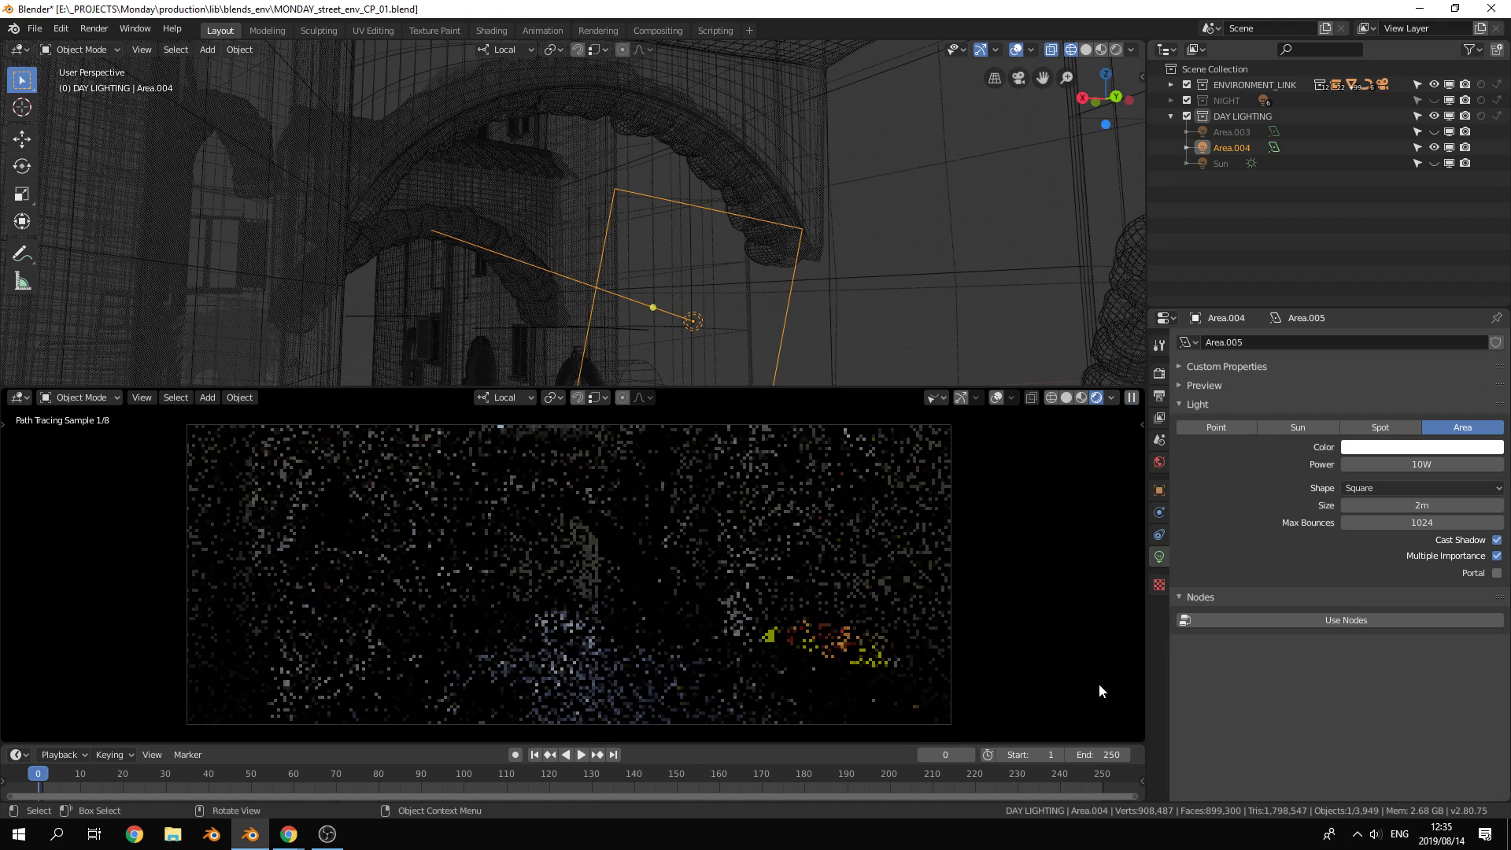
left_click(1442, 465)
type("100")
key("Return")
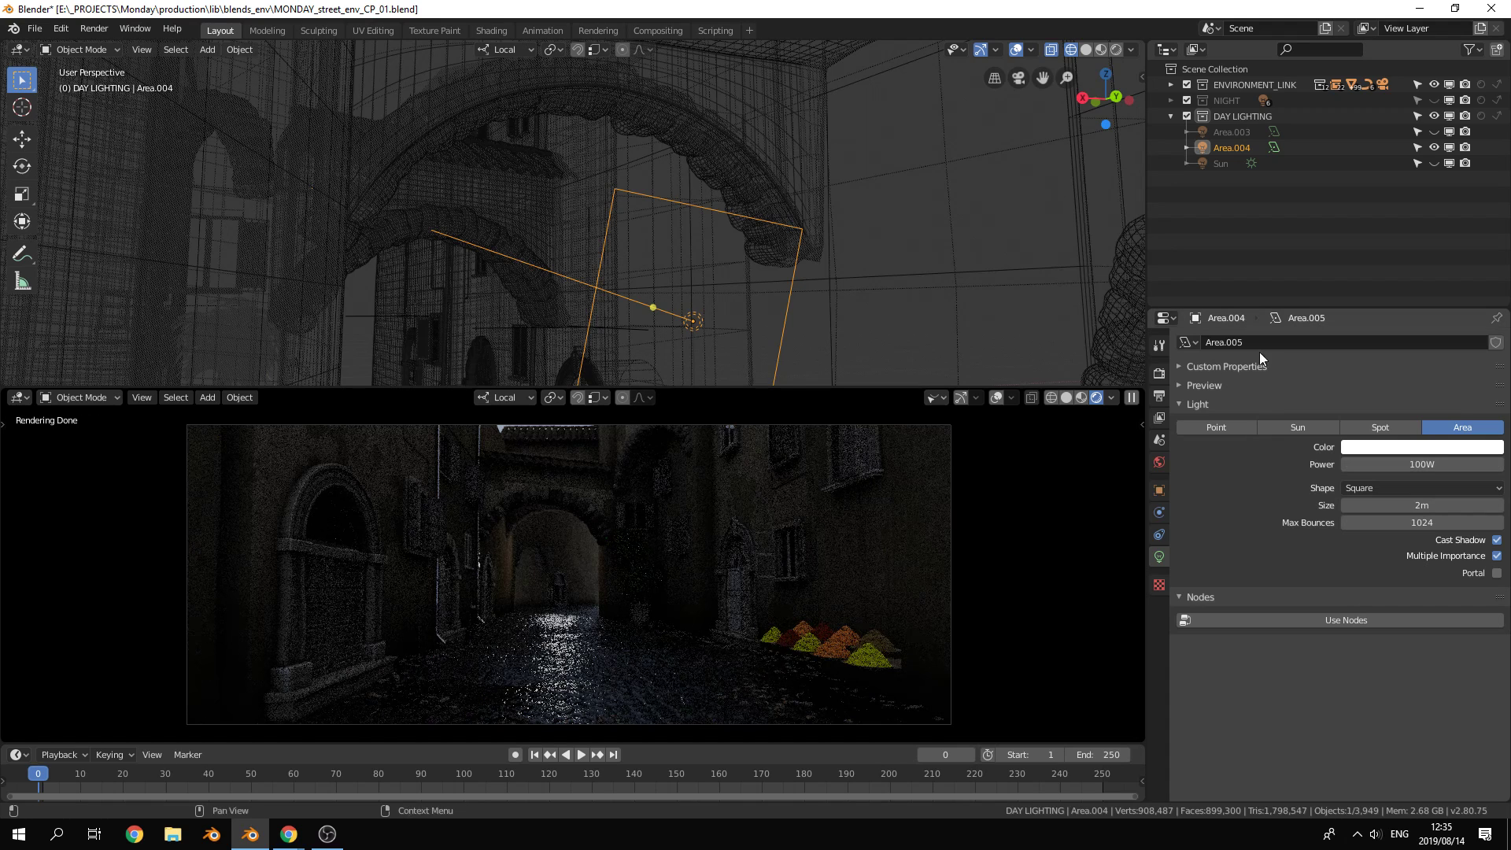
Set the world background strength to 0
left_click(1158, 464)
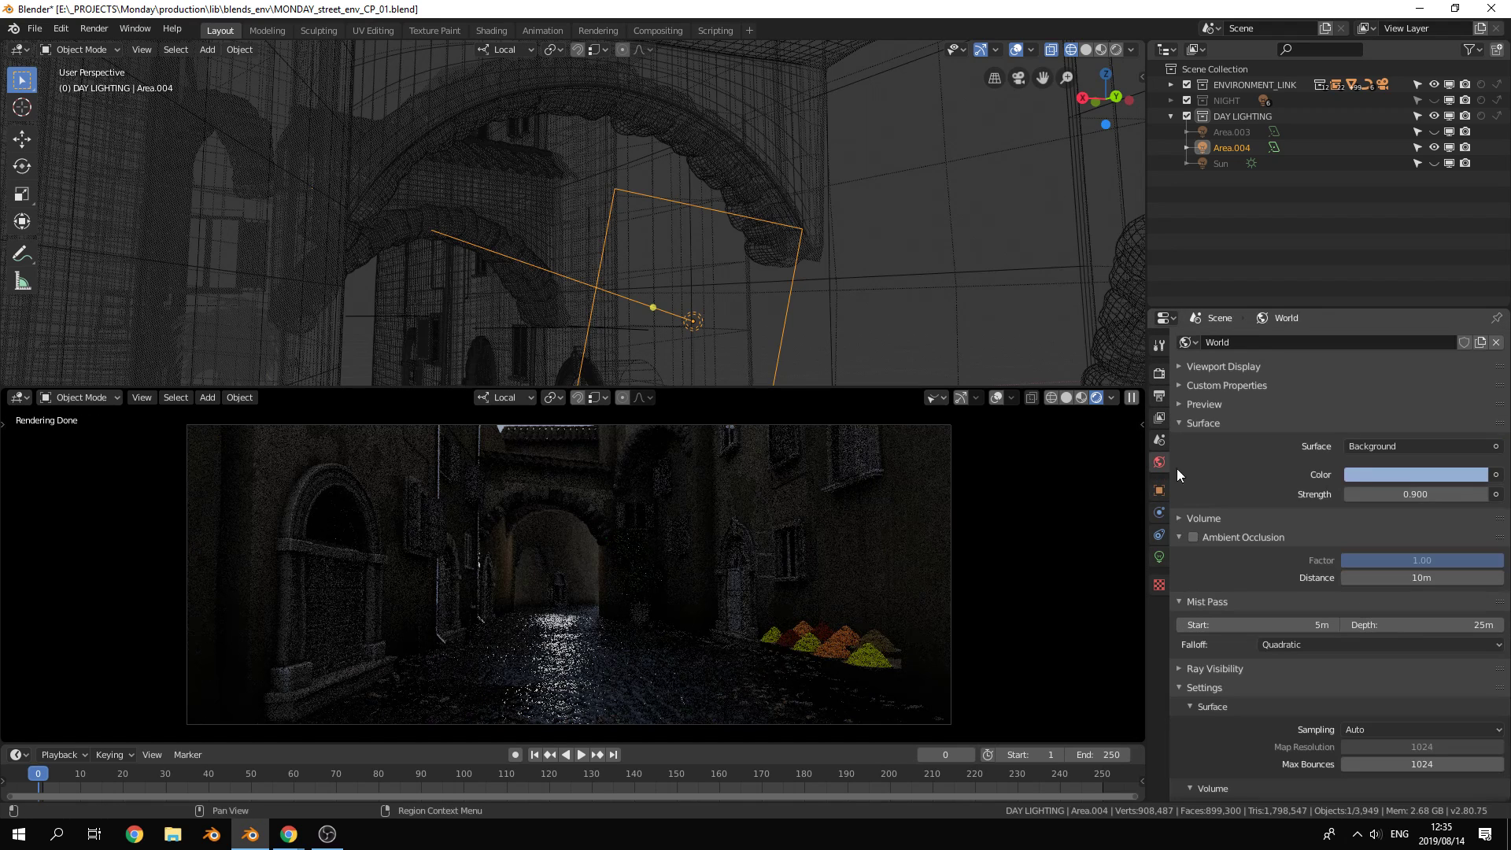
left_click_drag(1421, 499, 1408, 508)
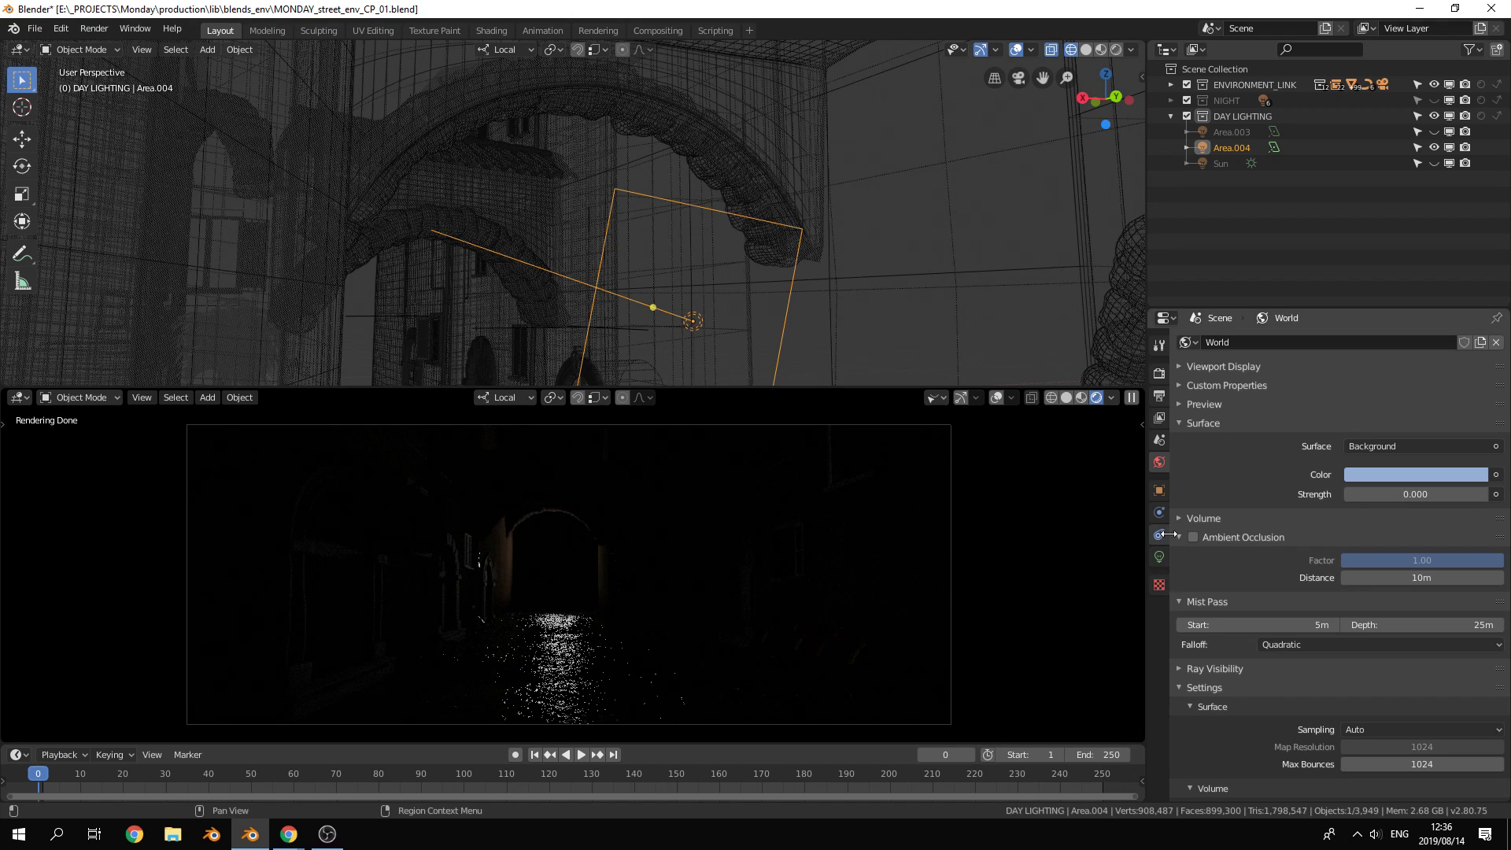
Compare the area light's contributions by switching its Diffuse and Glossy ray visibility off and back on
left_click(1159, 490)
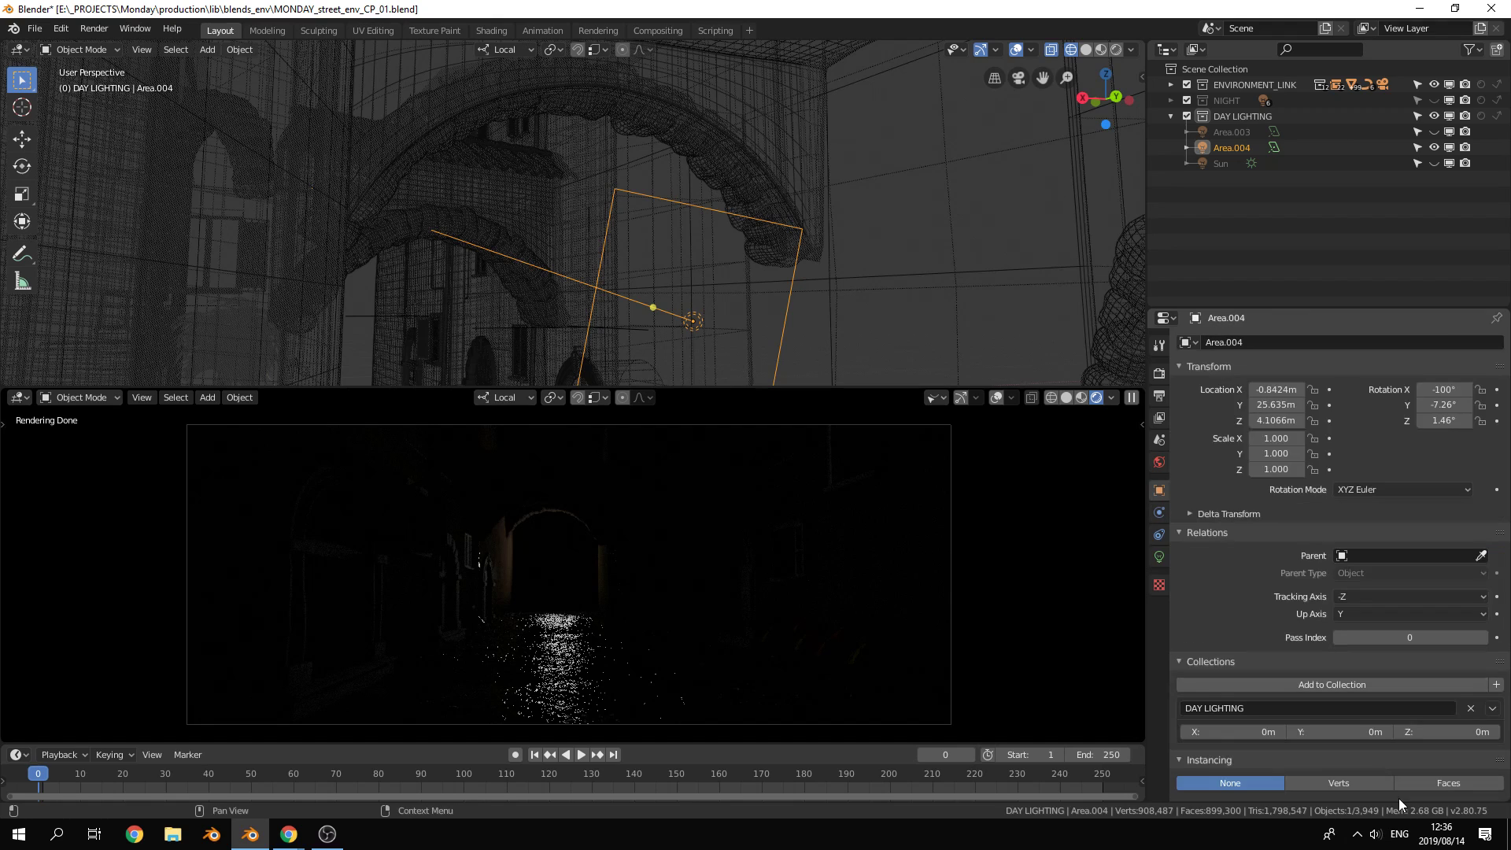
scroll(1363, 701, "down", 6)
scroll(1362, 701, "up", 1)
scroll(1362, 701, "down", 1)
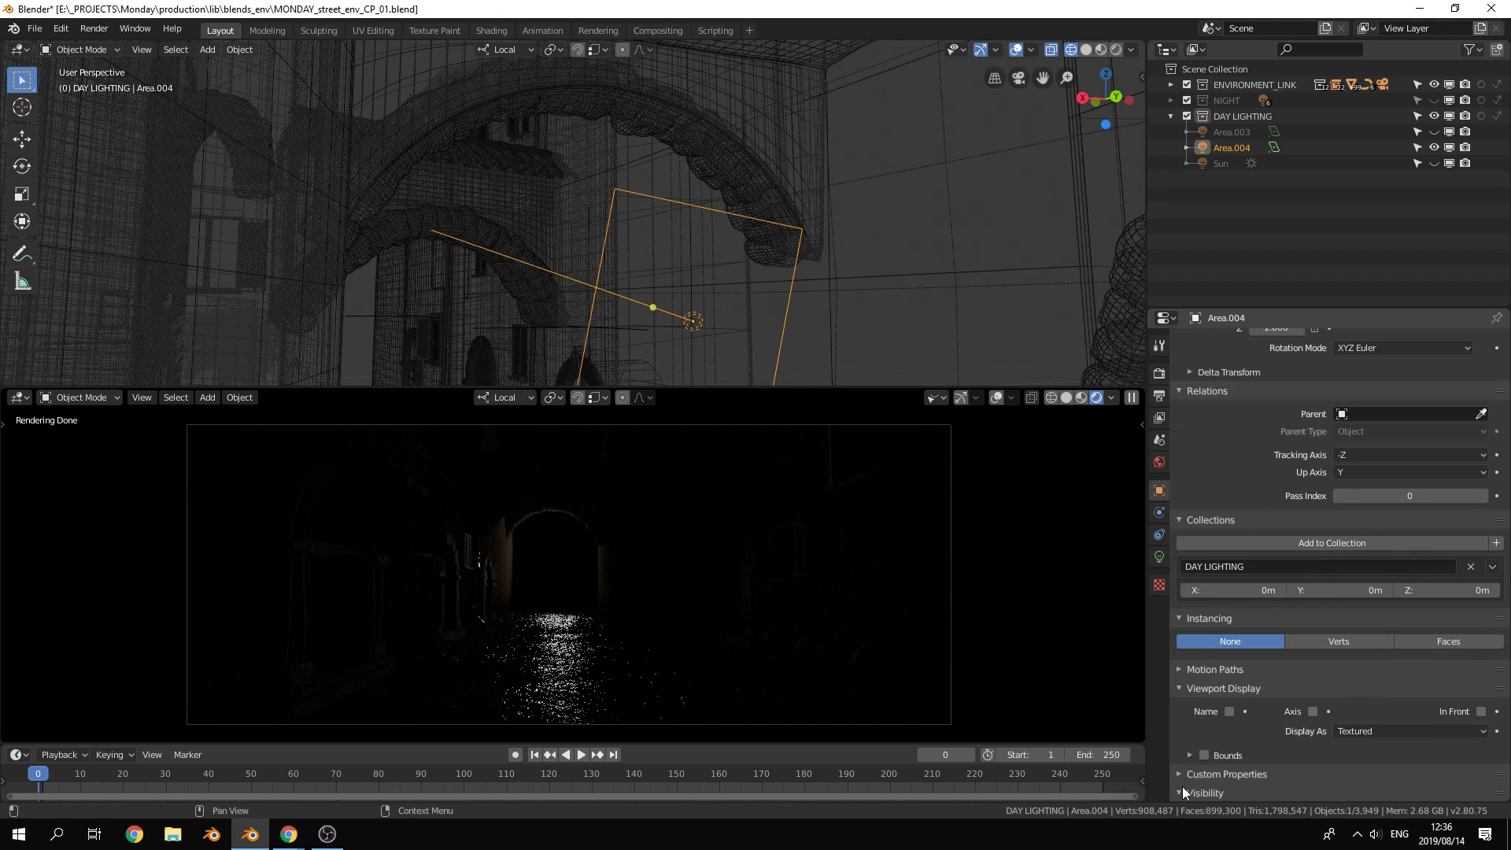
left_click(1183, 790)
scroll(1286, 702, "down", 5)
left_click(1385, 716)
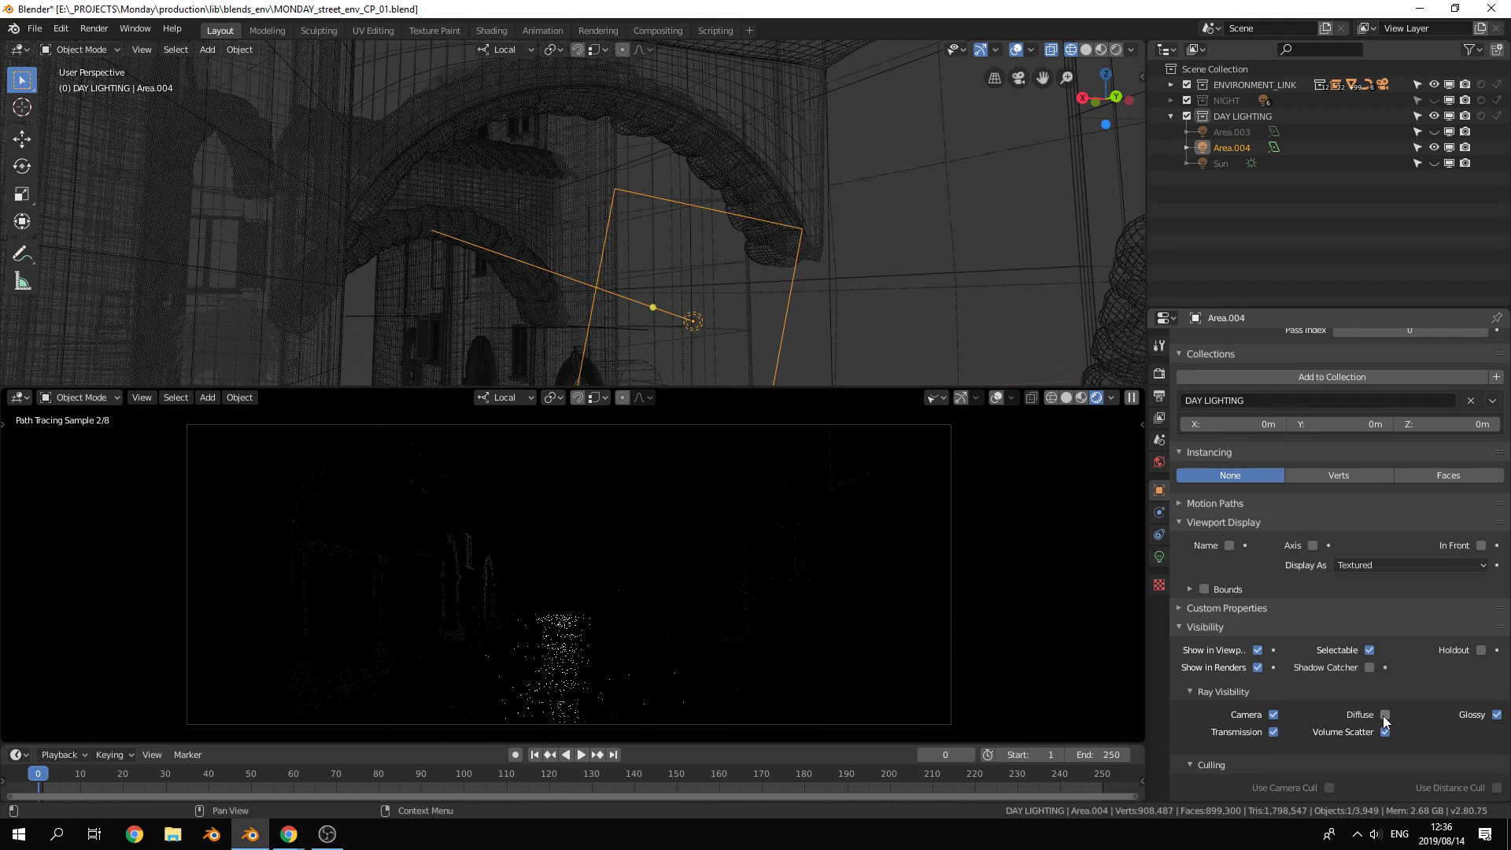
left_click(1385, 715)
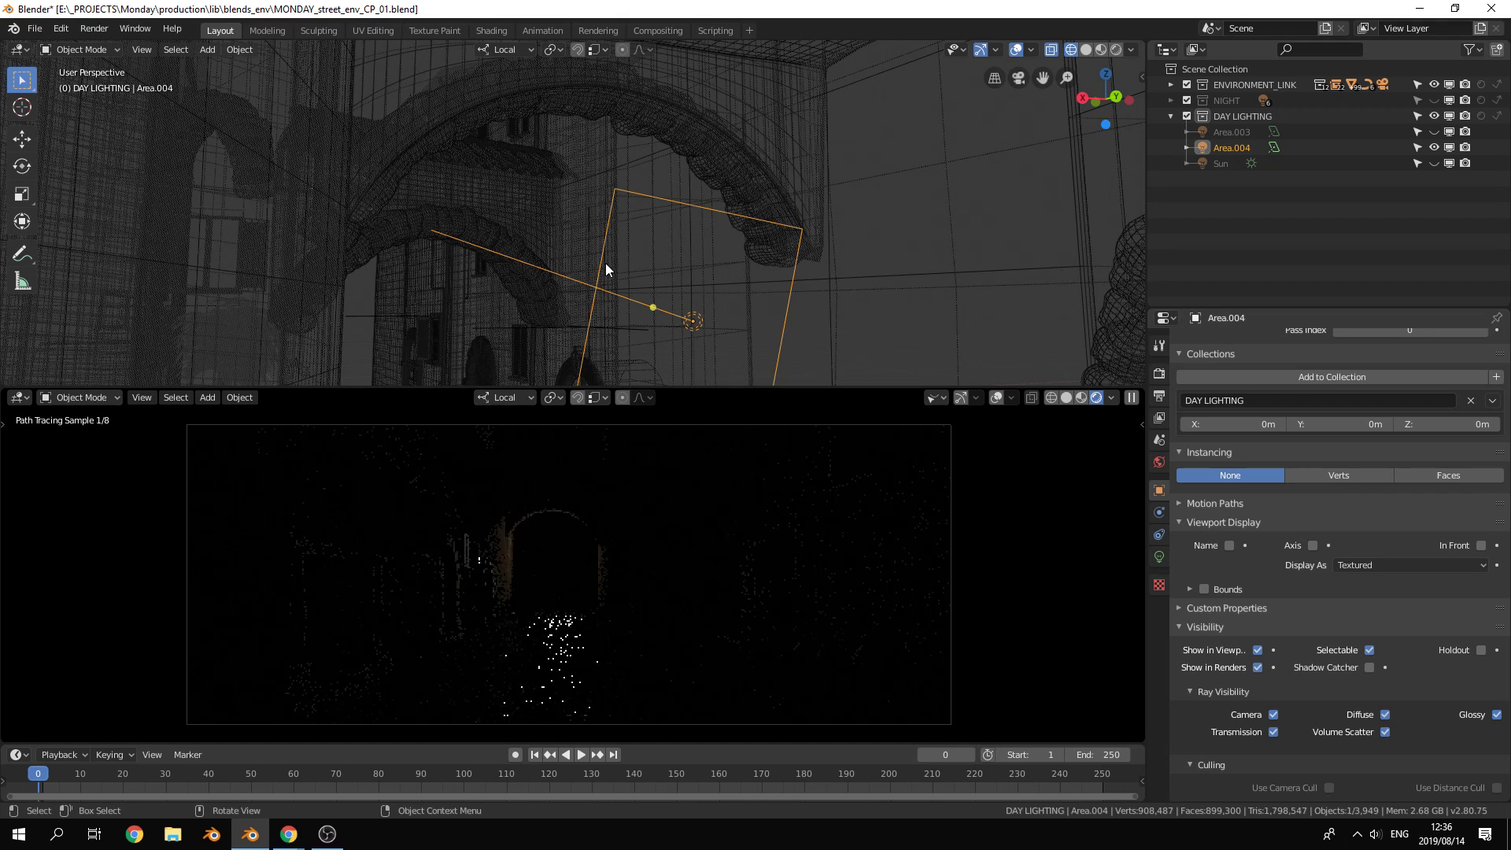
left_click(1496, 713)
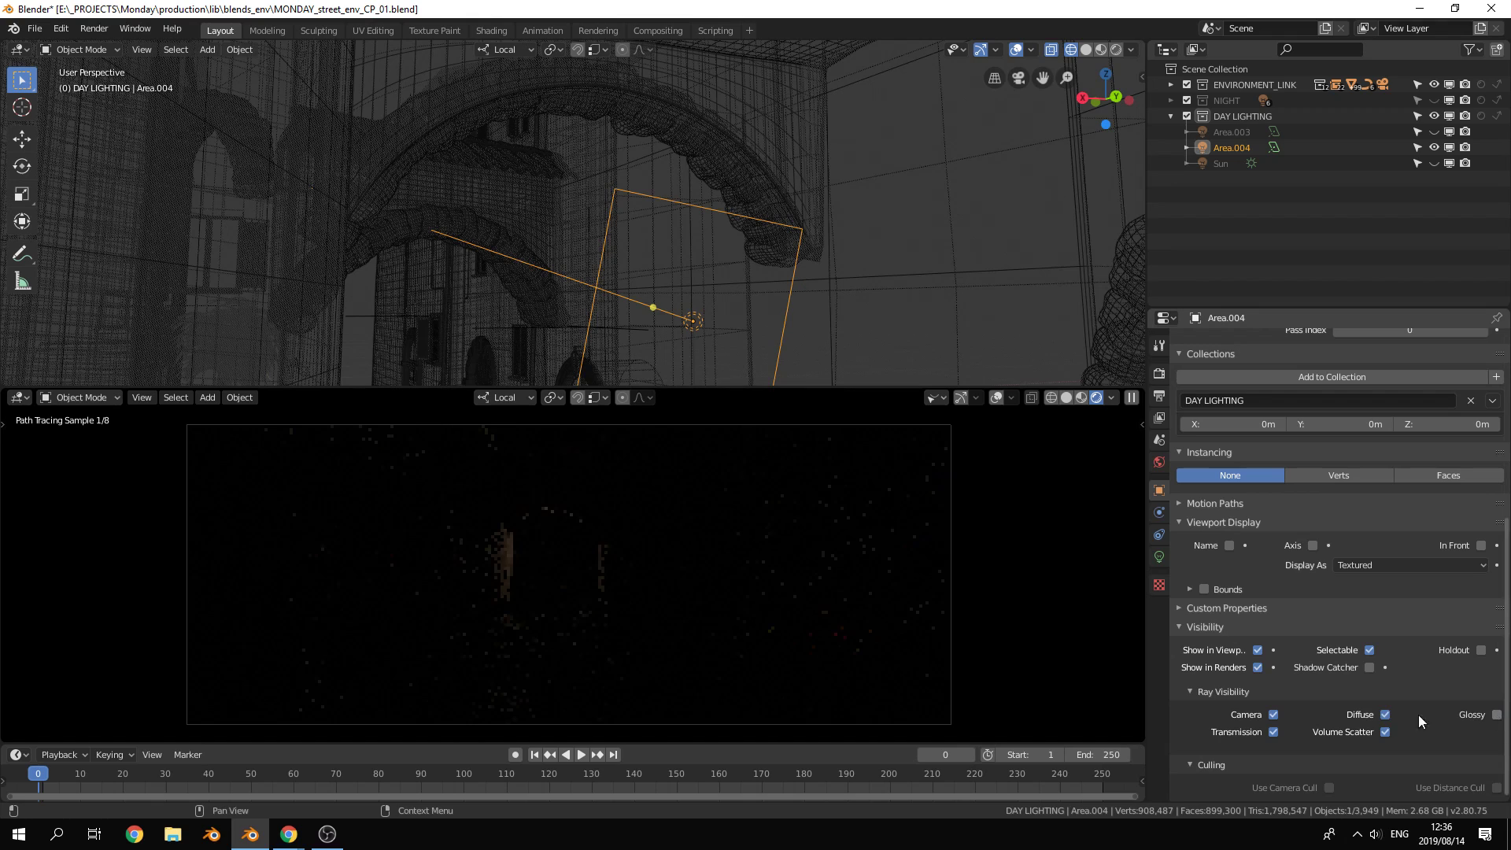
left_click(1386, 714)
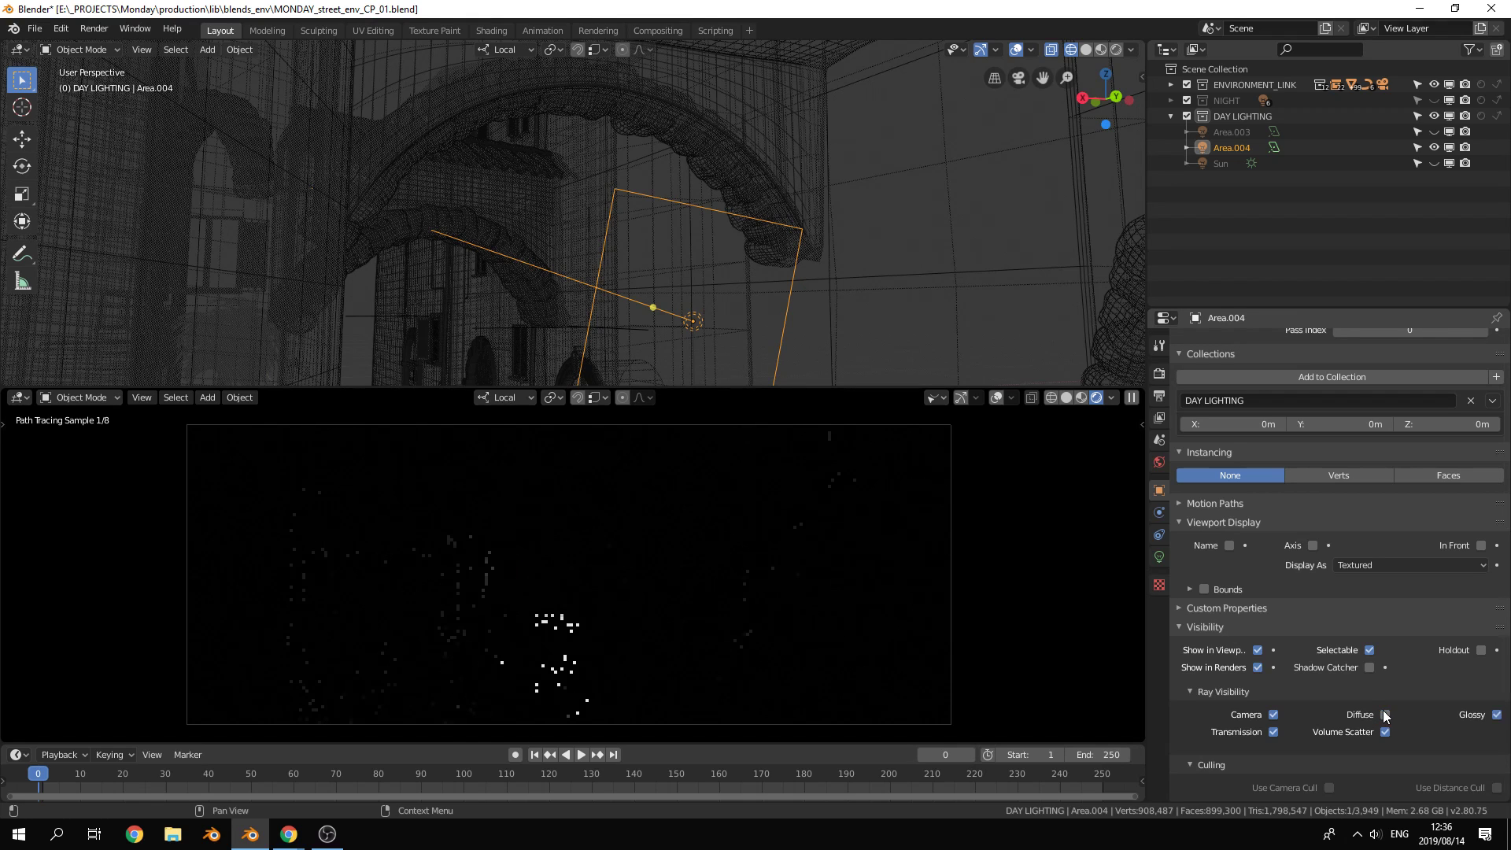
left_click(1385, 714)
Split the upper viewport side by side with the rendered preview paused, and select the rear archway's brick trim
left_click(1132, 397)
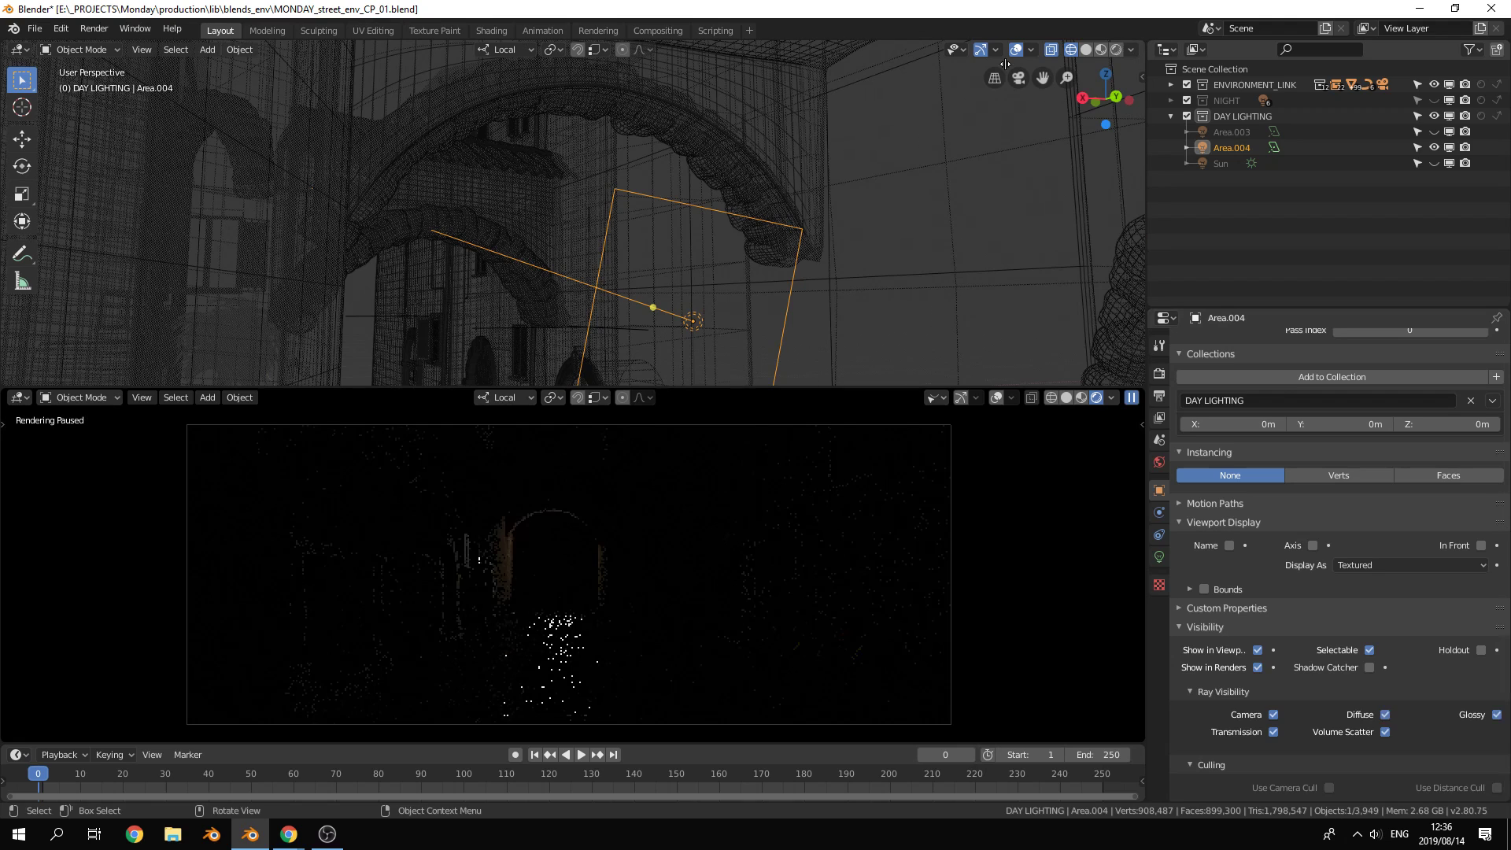
left_click_drag(1142, 42, 637, 111)
left_click(336, 164)
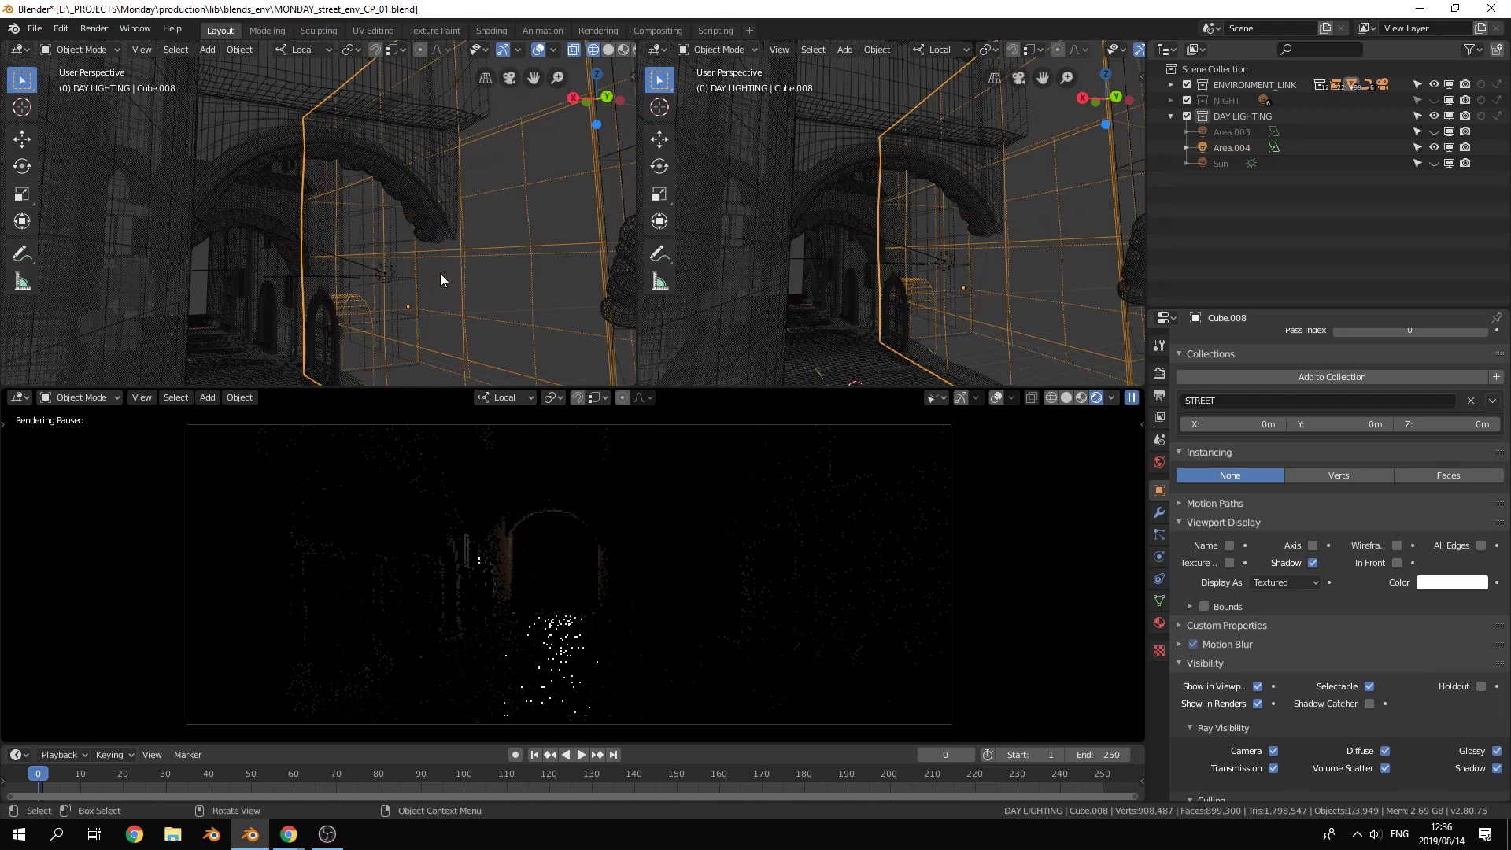
left_click(357, 157)
left_click(356, 160)
left_click(354, 162)
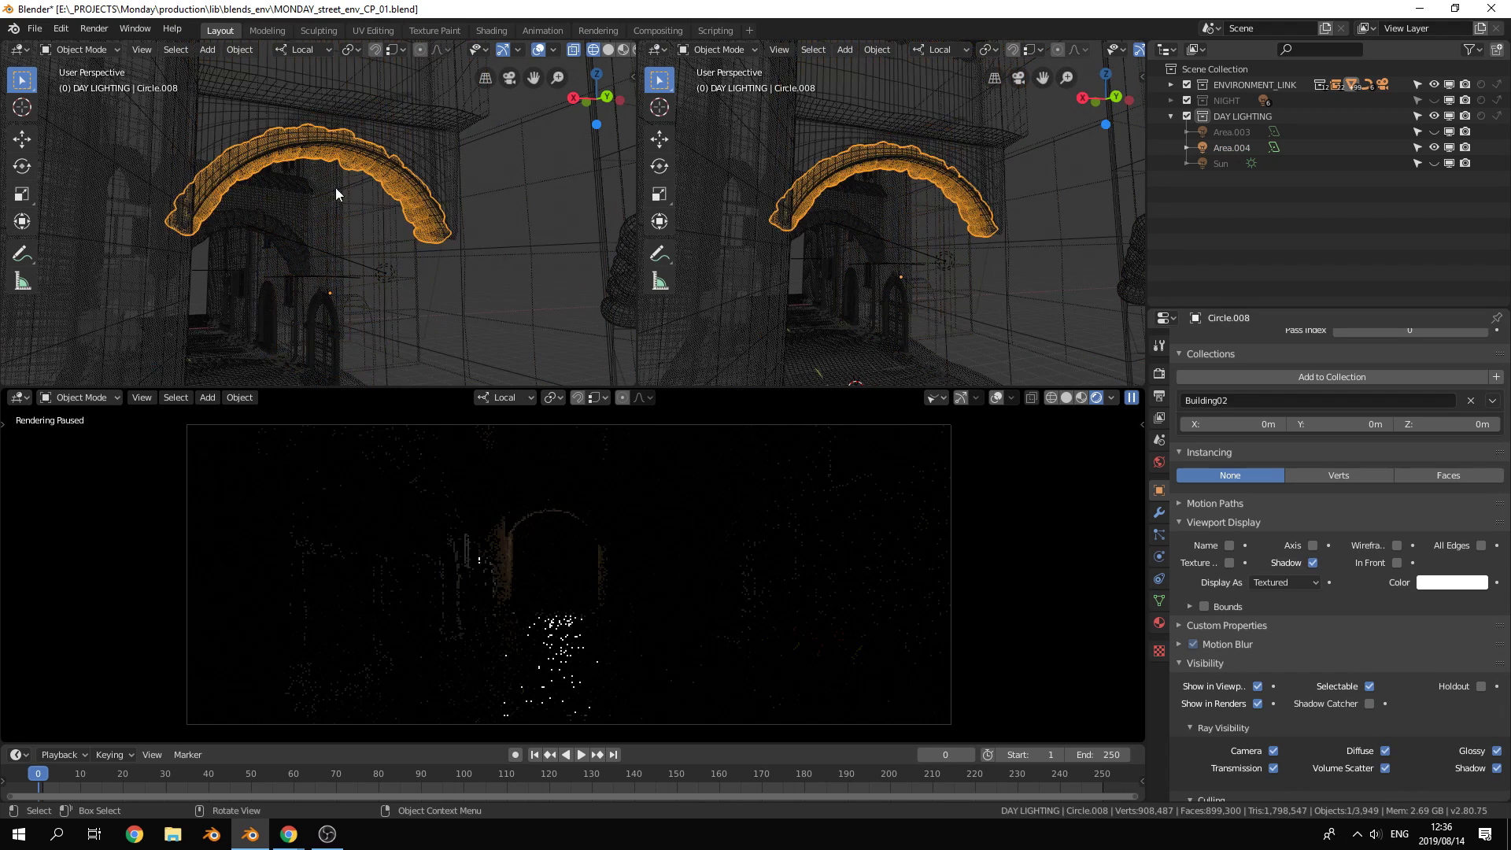
middle_click_drag(335, 187, 303, 205)
scroll(303, 205, "up", 2)
left_click(253, 242)
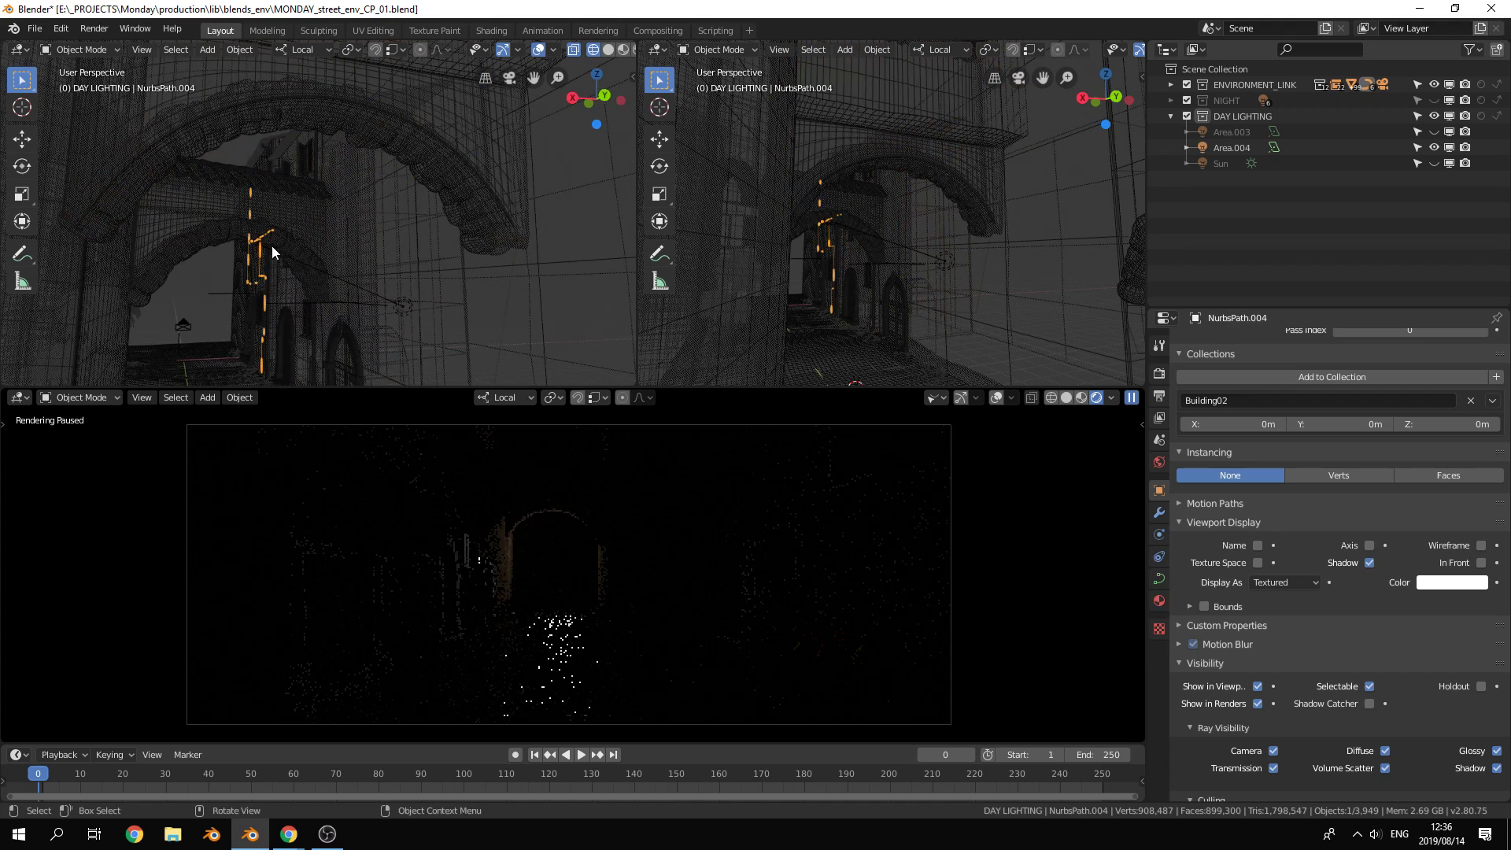
left_click(236, 230)
left_click(228, 233)
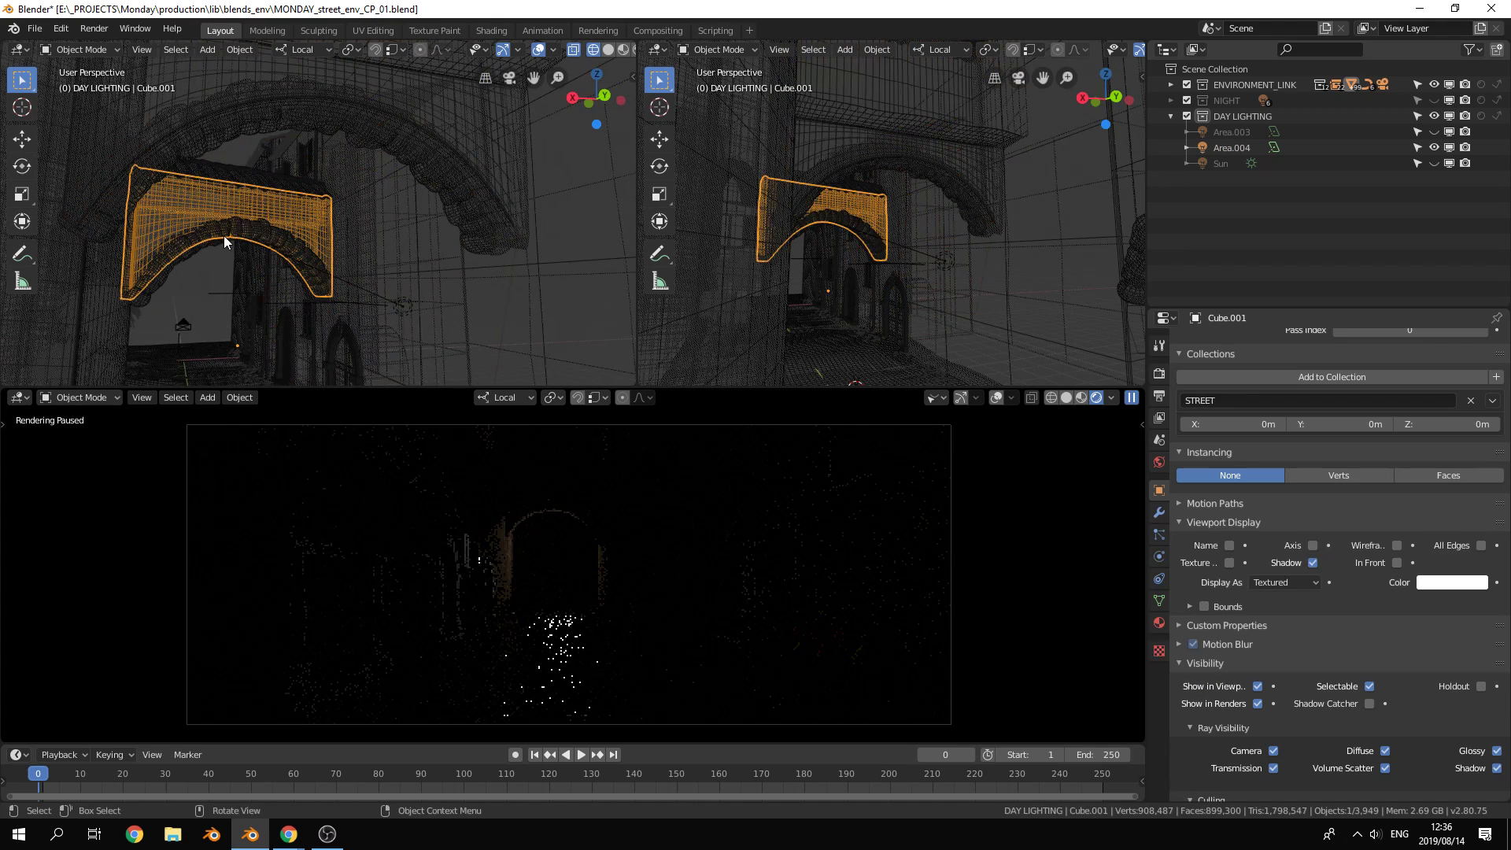
Change the second upper viewport to the Shader Editor and display the arch's whole ClayBricks node tree
left_click(658, 50)
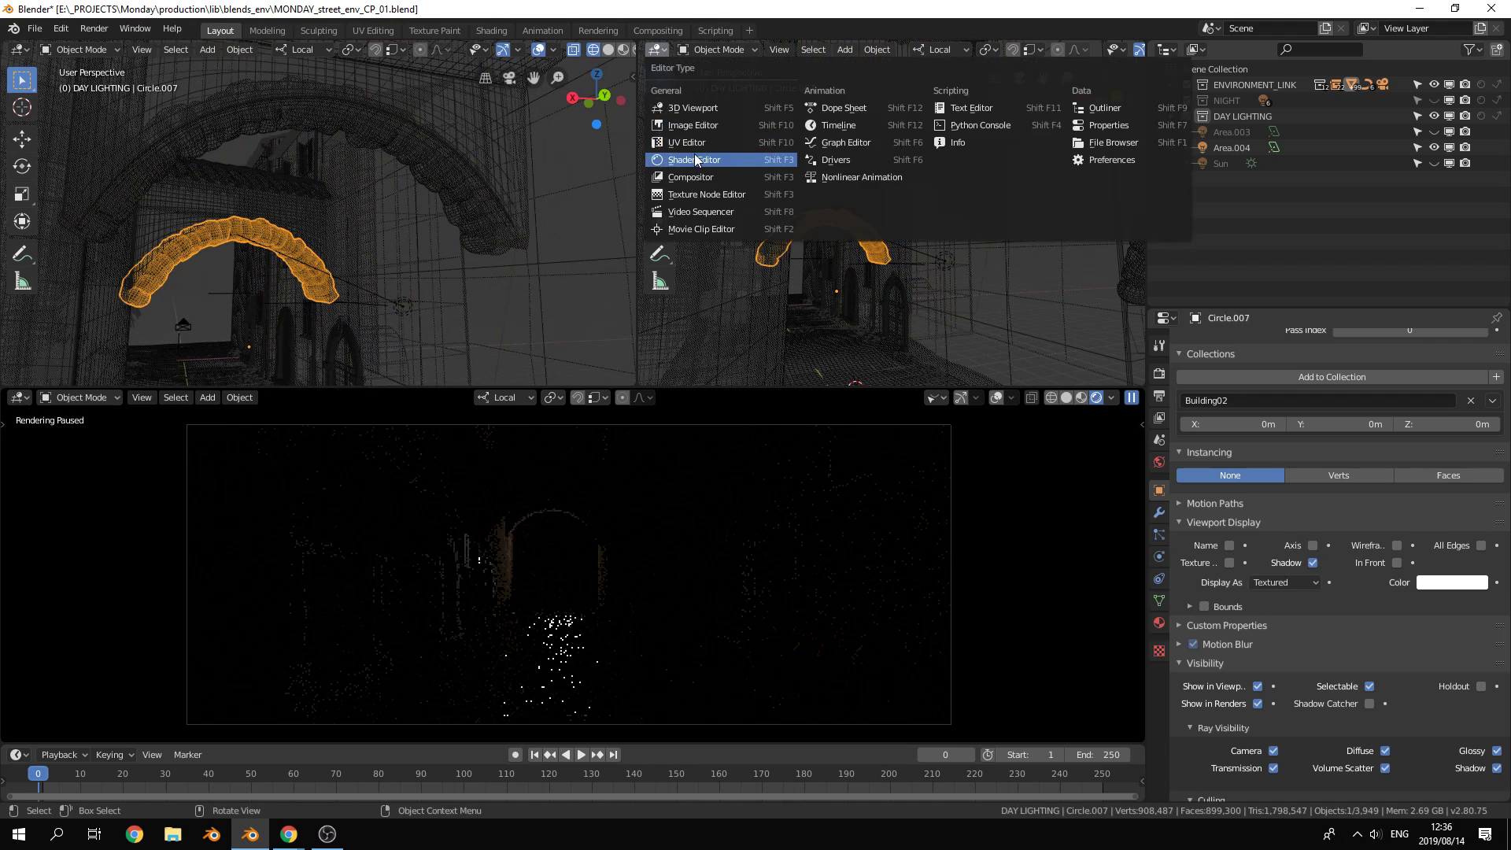
left_click(692, 159)
scroll(862, 216, "down", 8)
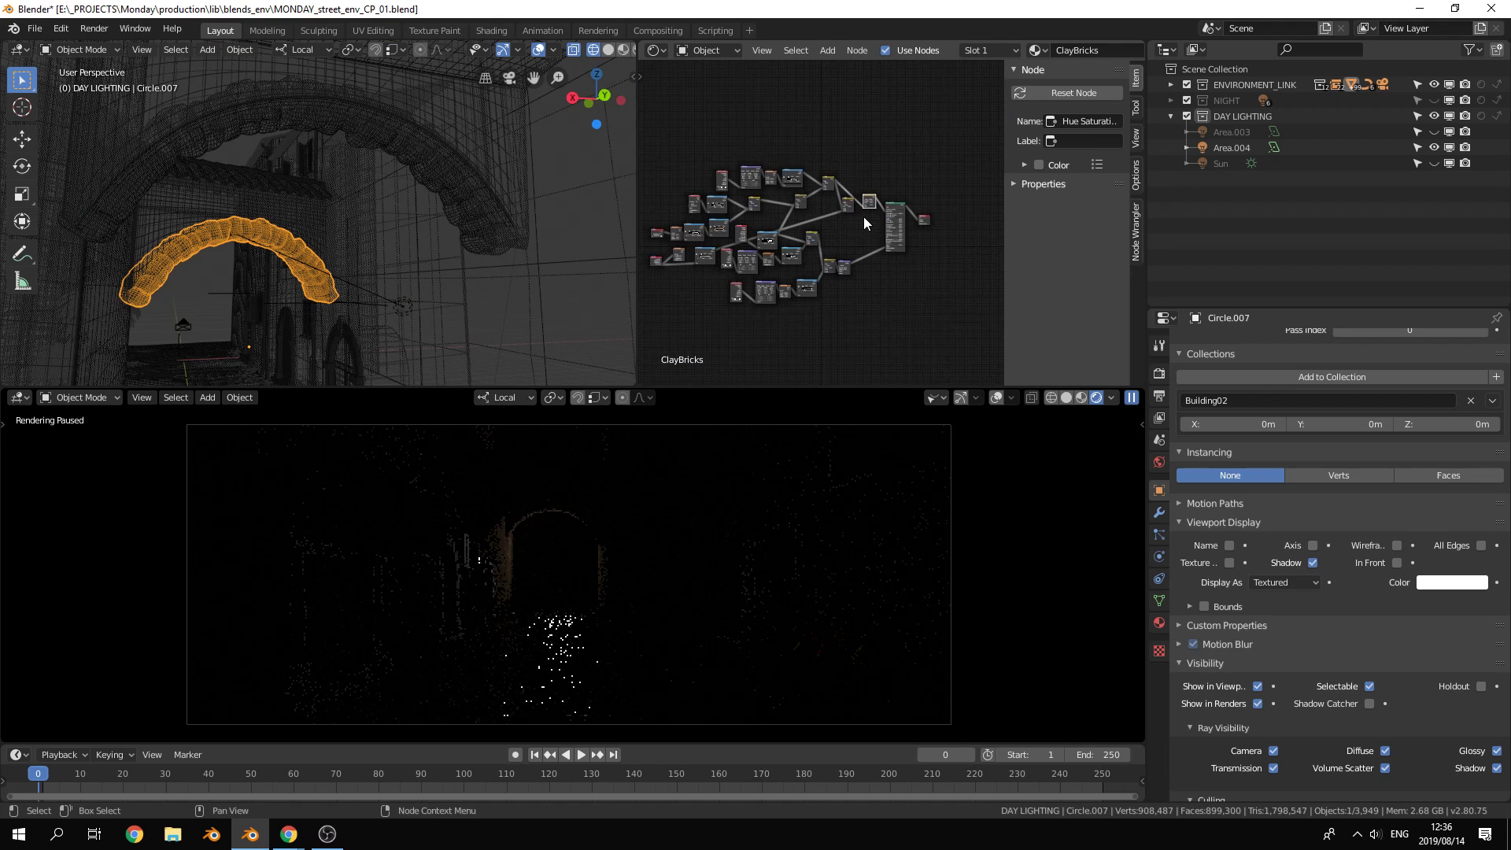
key("space")
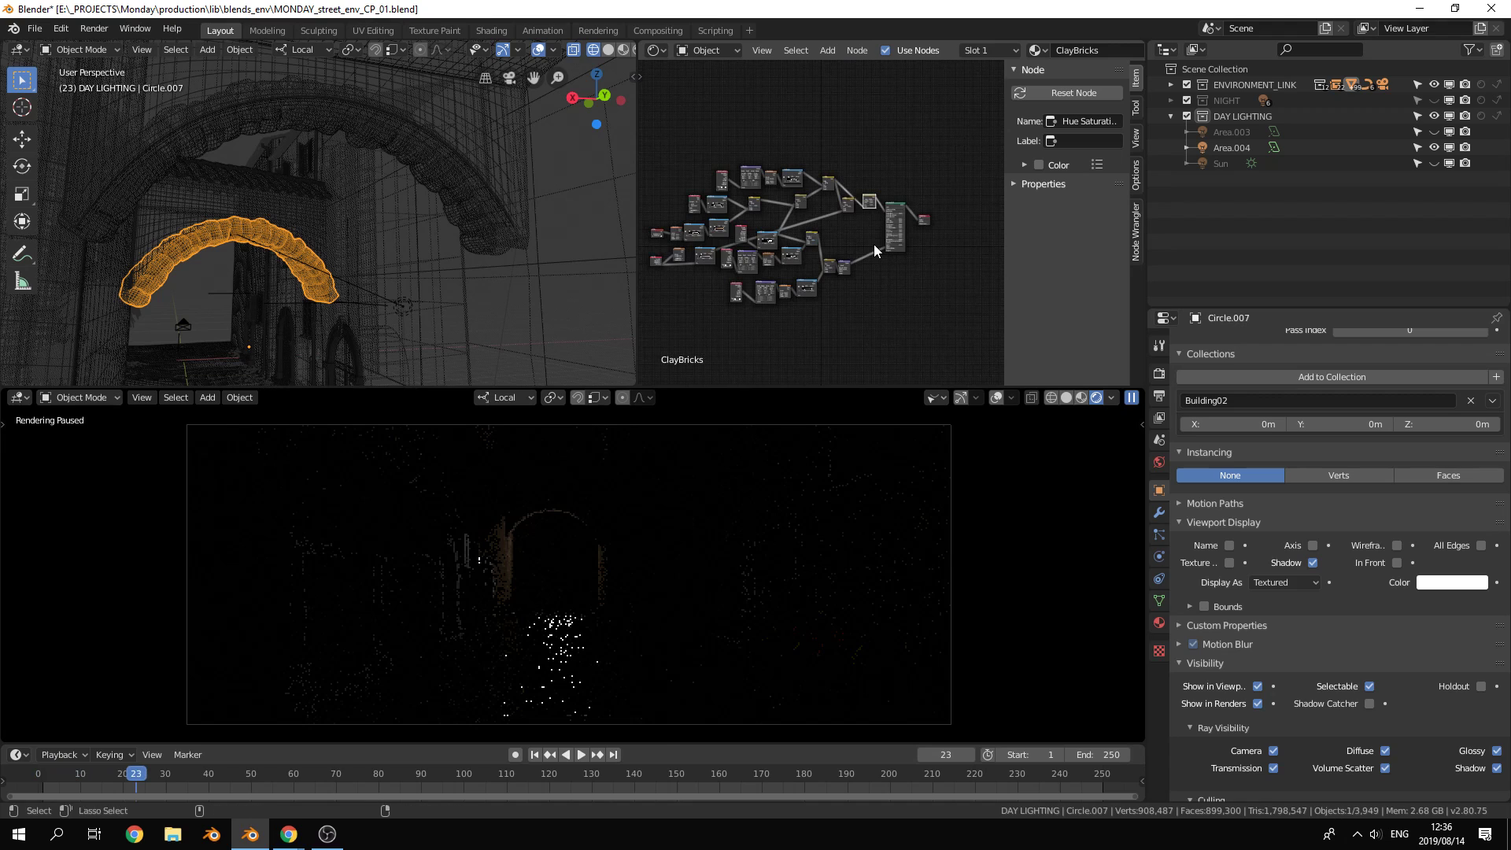
Maximise the ClayBricks node tree and move the Multiply node feeding nothing further away from the Hue Saturation Value node
key("ctrl+alt+space")
scroll(897, 490, "up", 4)
middle_click_drag(898, 489, 942, 418)
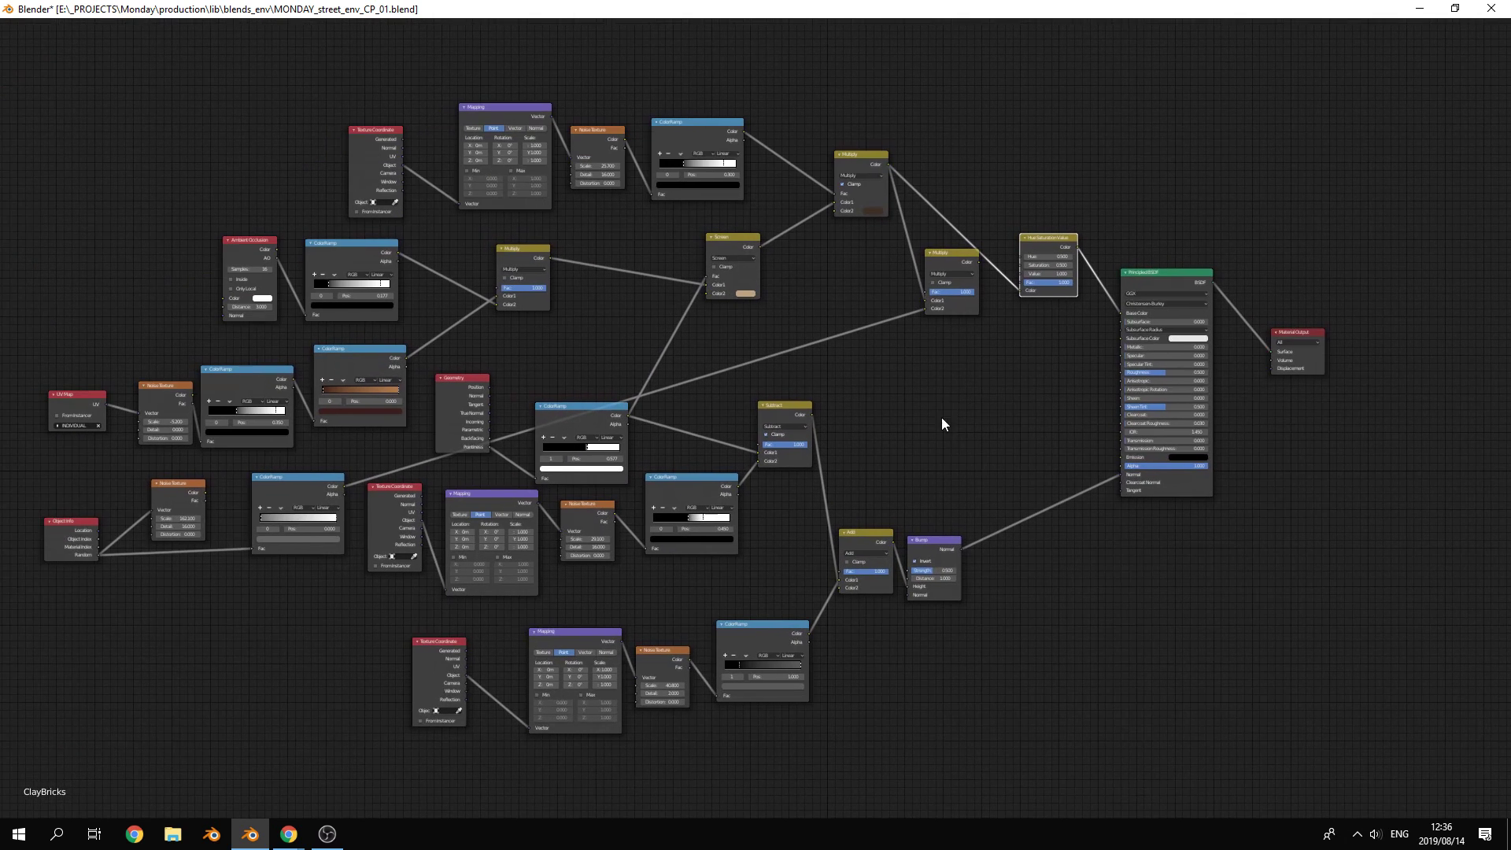
left_click_drag(956, 271, 898, 272)
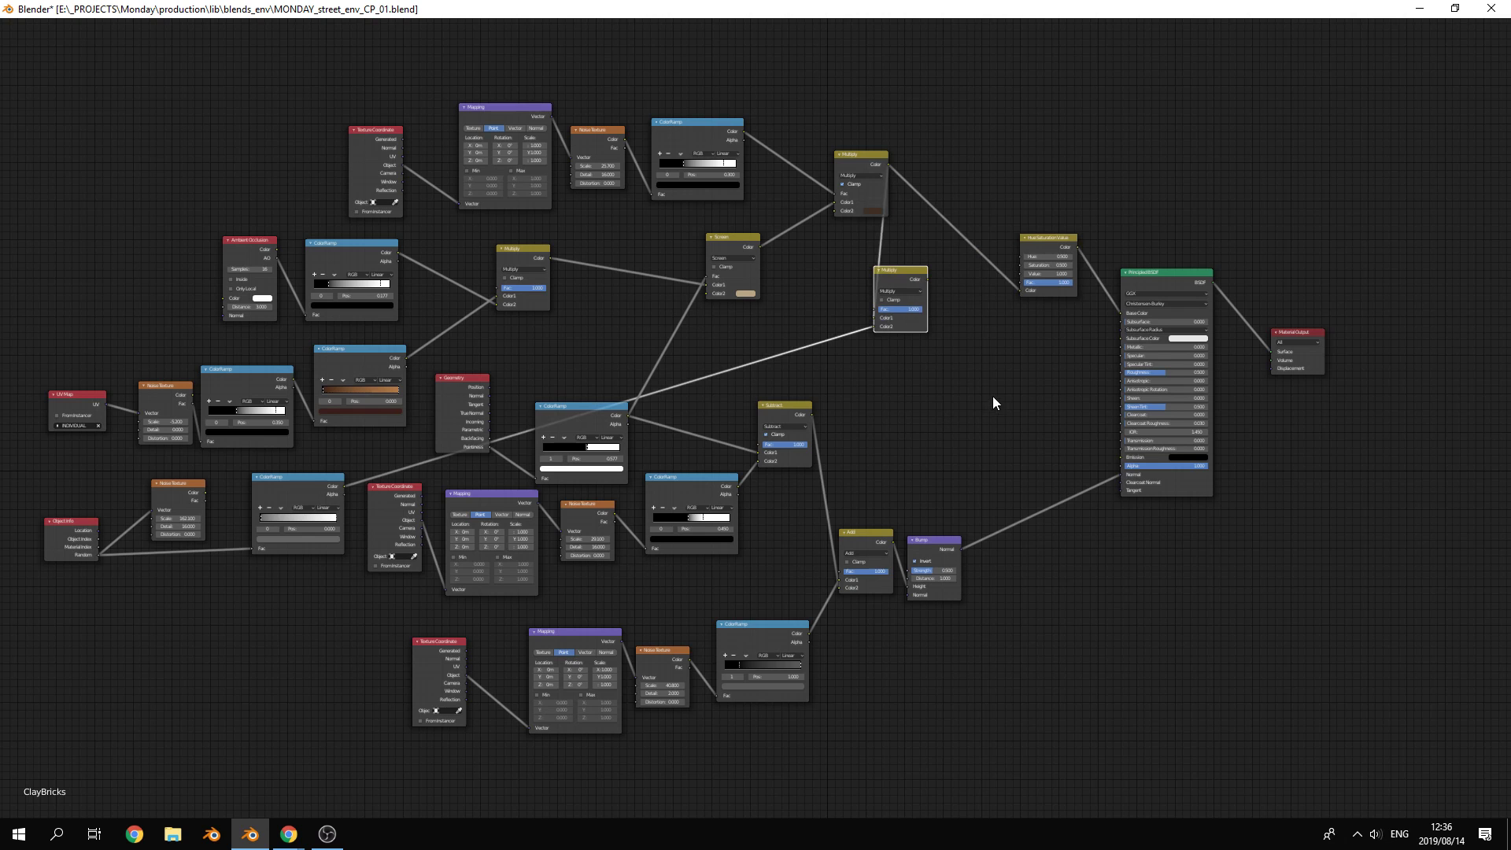
Raise the Principled BSDF's Specular to 0.473 and restore the multi-editor layout with the shader node in view
scroll(993, 395, "up", 4)
left_click_drag(1118, 353, 1166, 352)
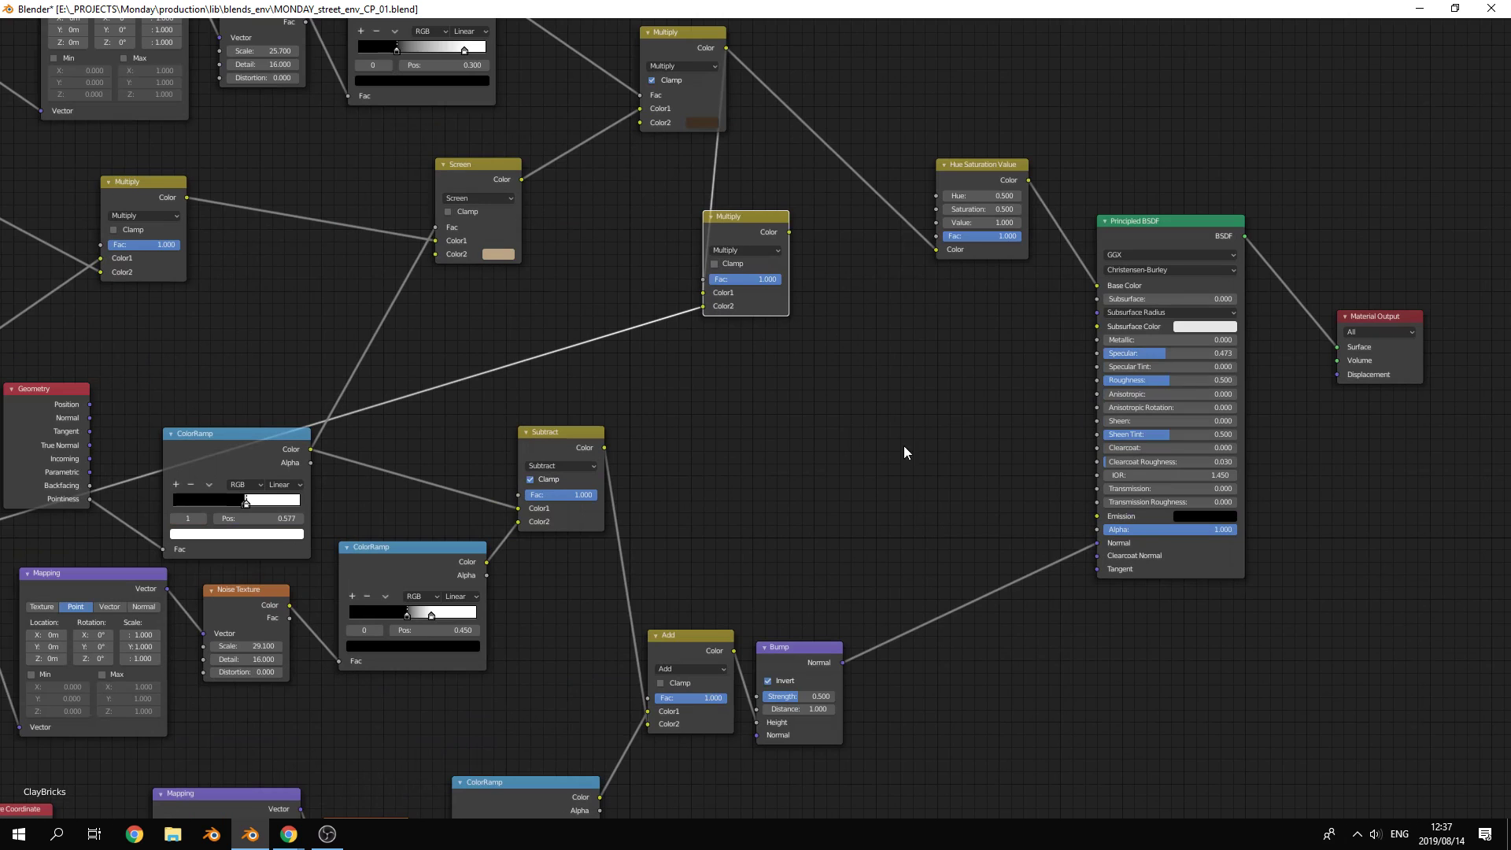
key("ctrl+space")
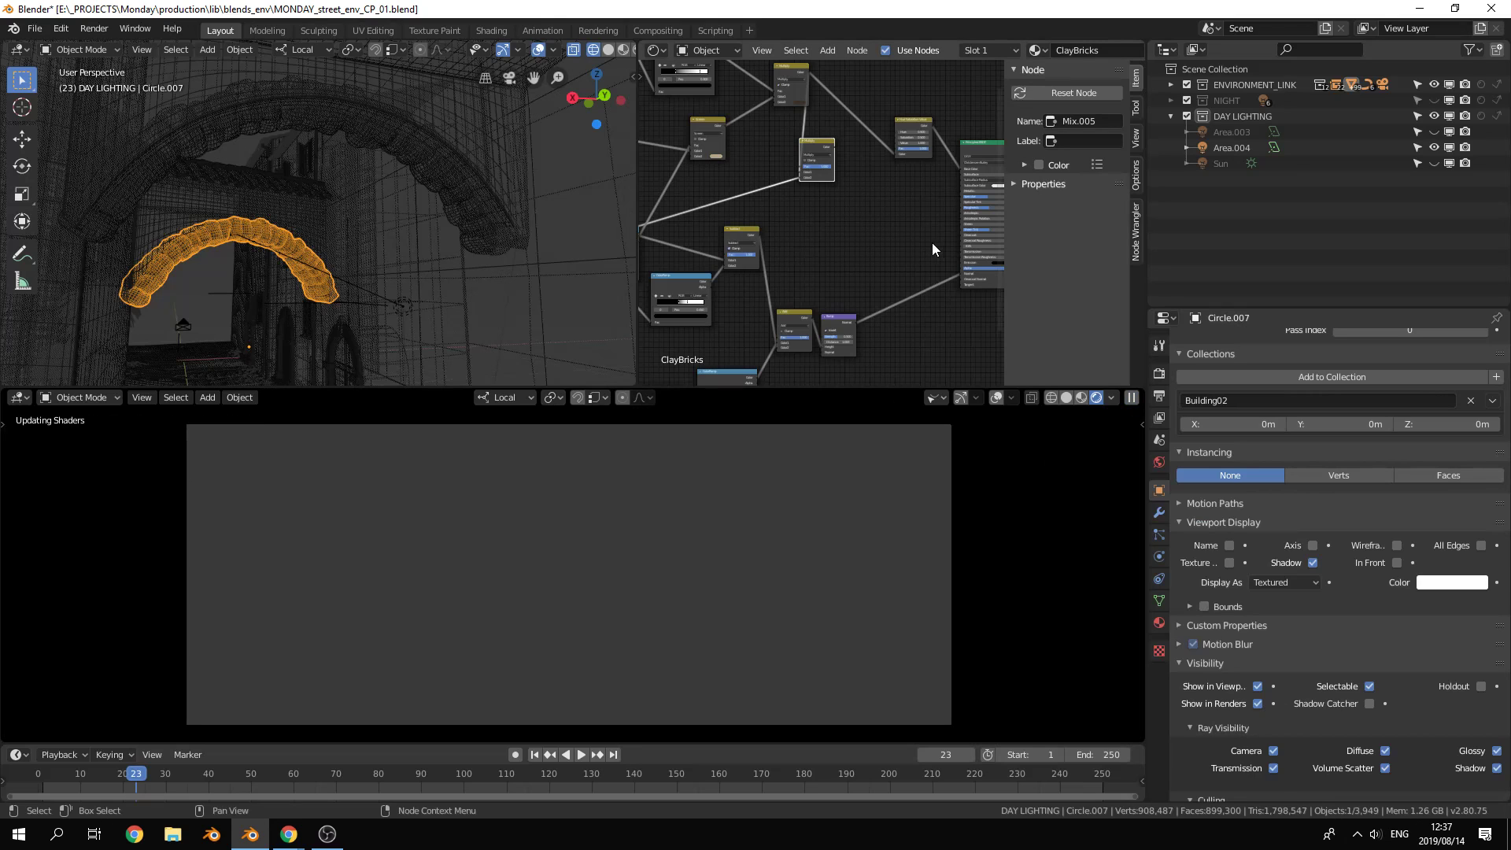
scroll(822, 258, "up", 5)
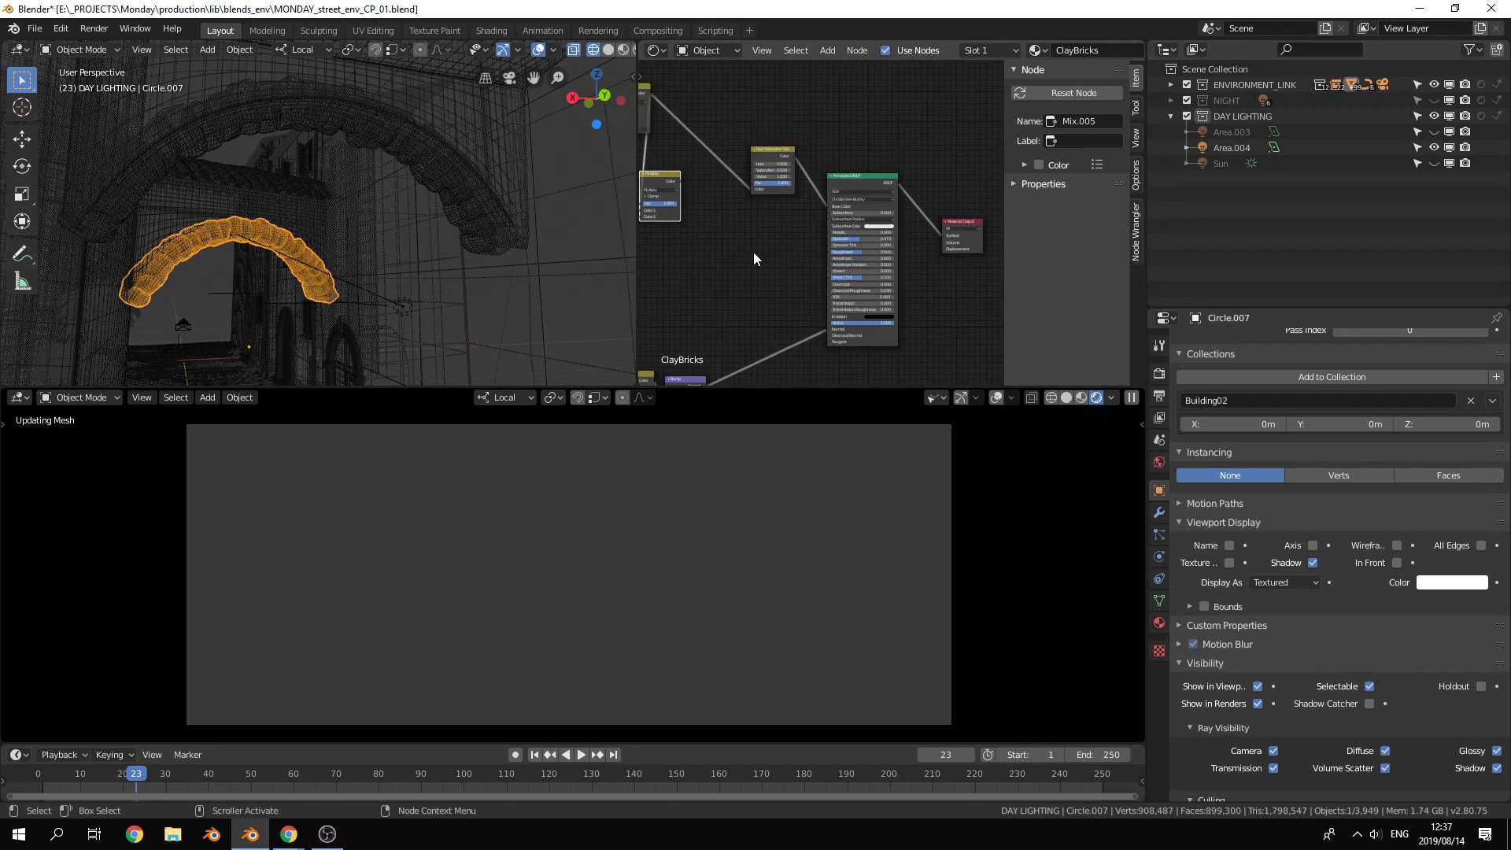
scroll(822, 259, "up", 2)
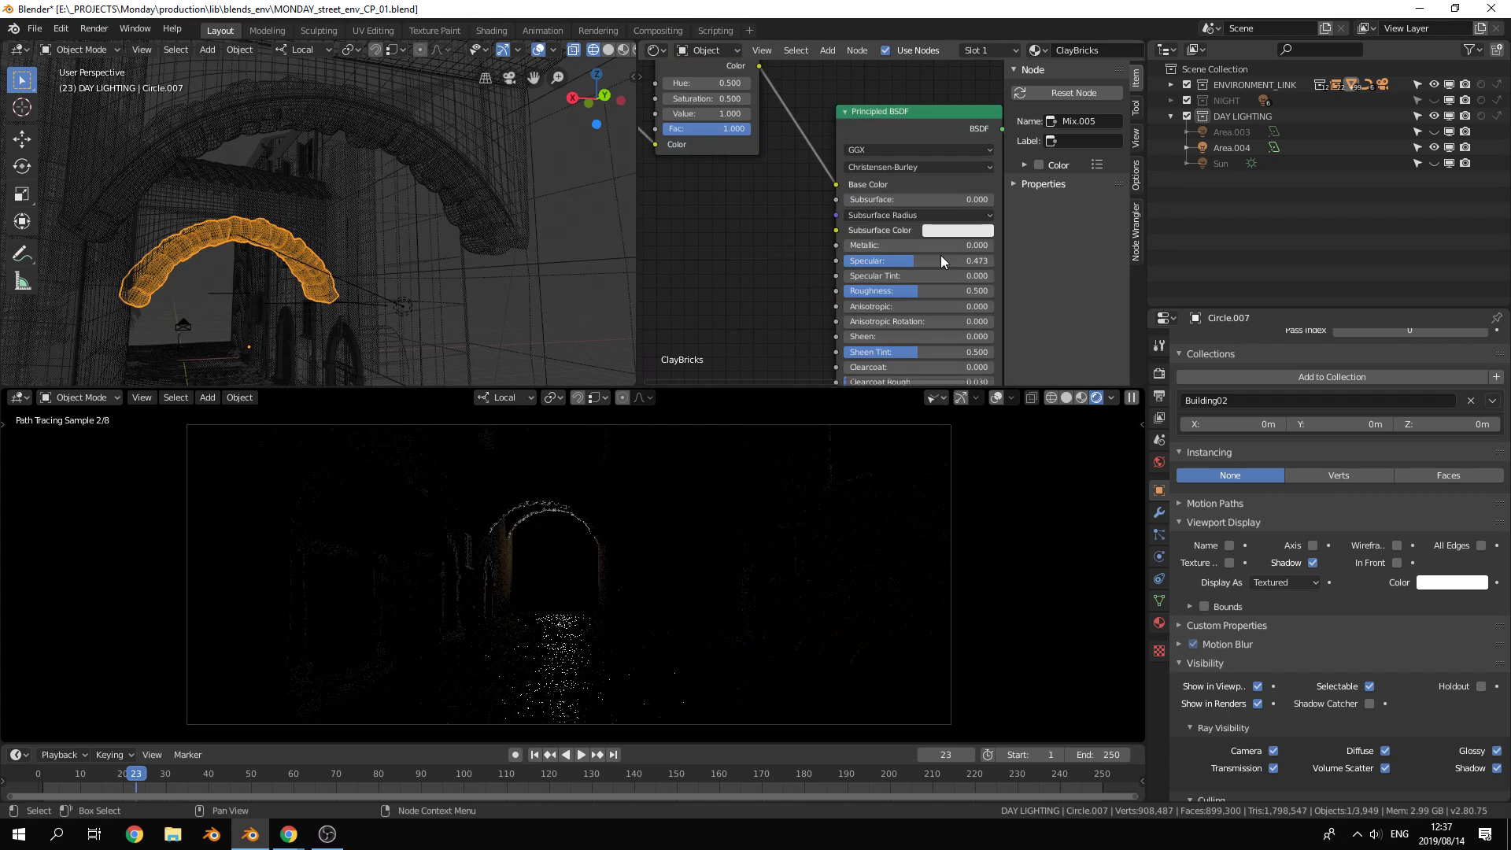
Drop the brick material's Specular to 0 to compare the render, and set it back up to 0.5
left_click_drag(941, 260, 844, 264)
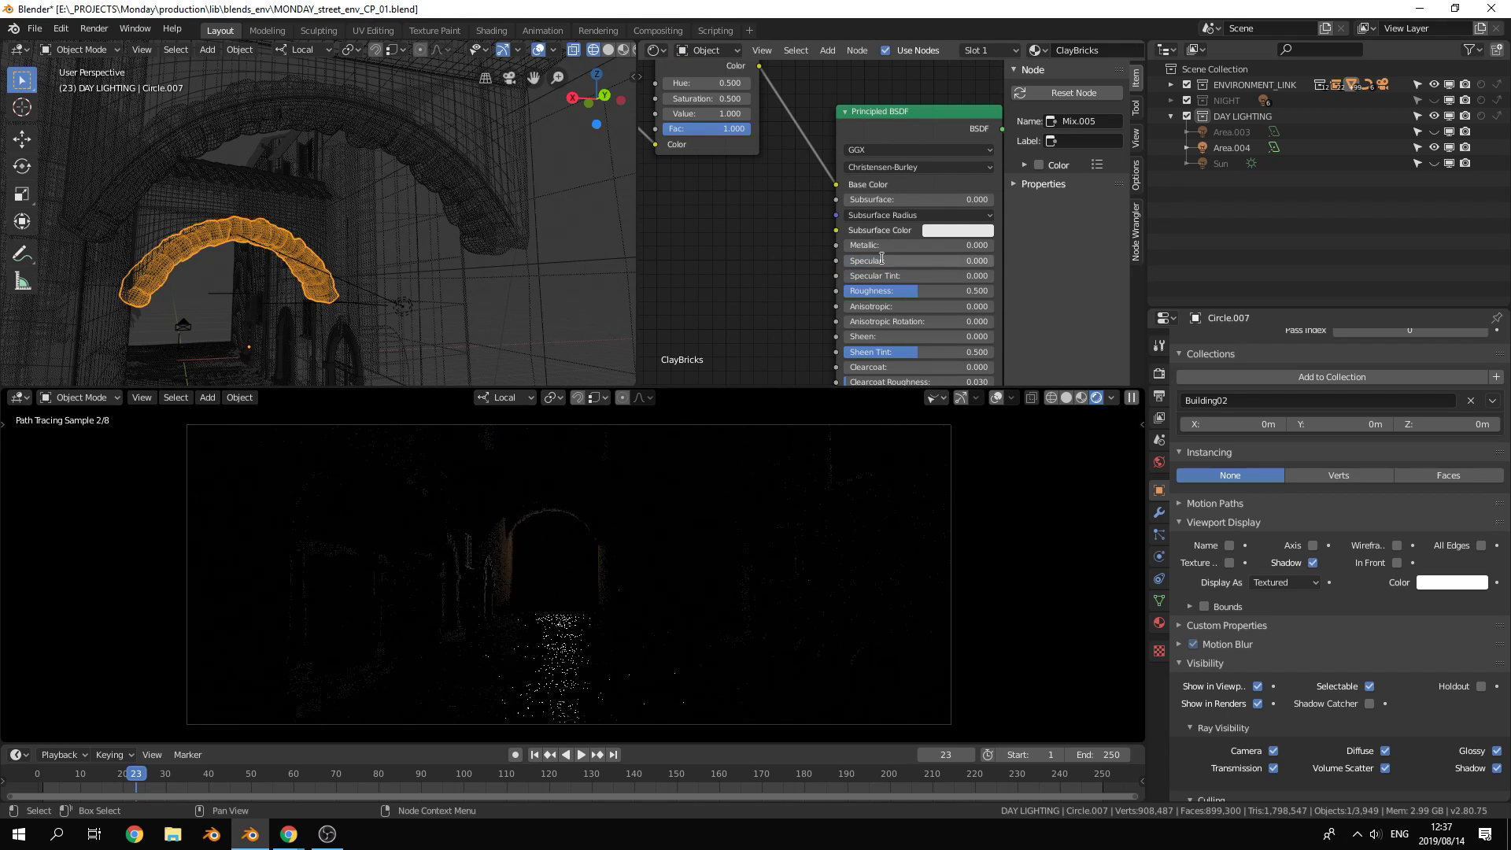
left_click(882, 259)
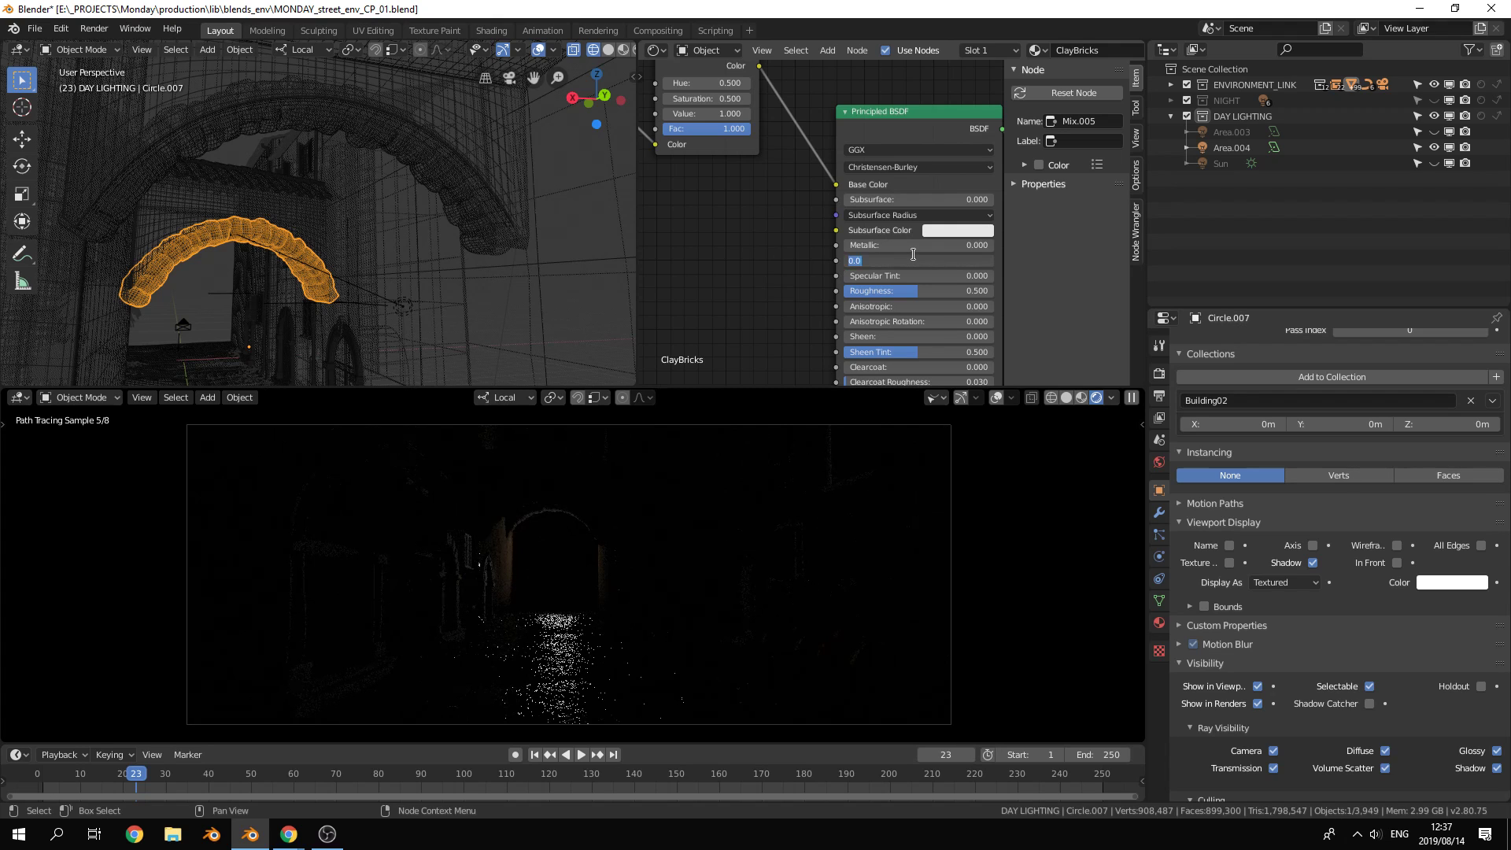
type("0.5")
key("Return")
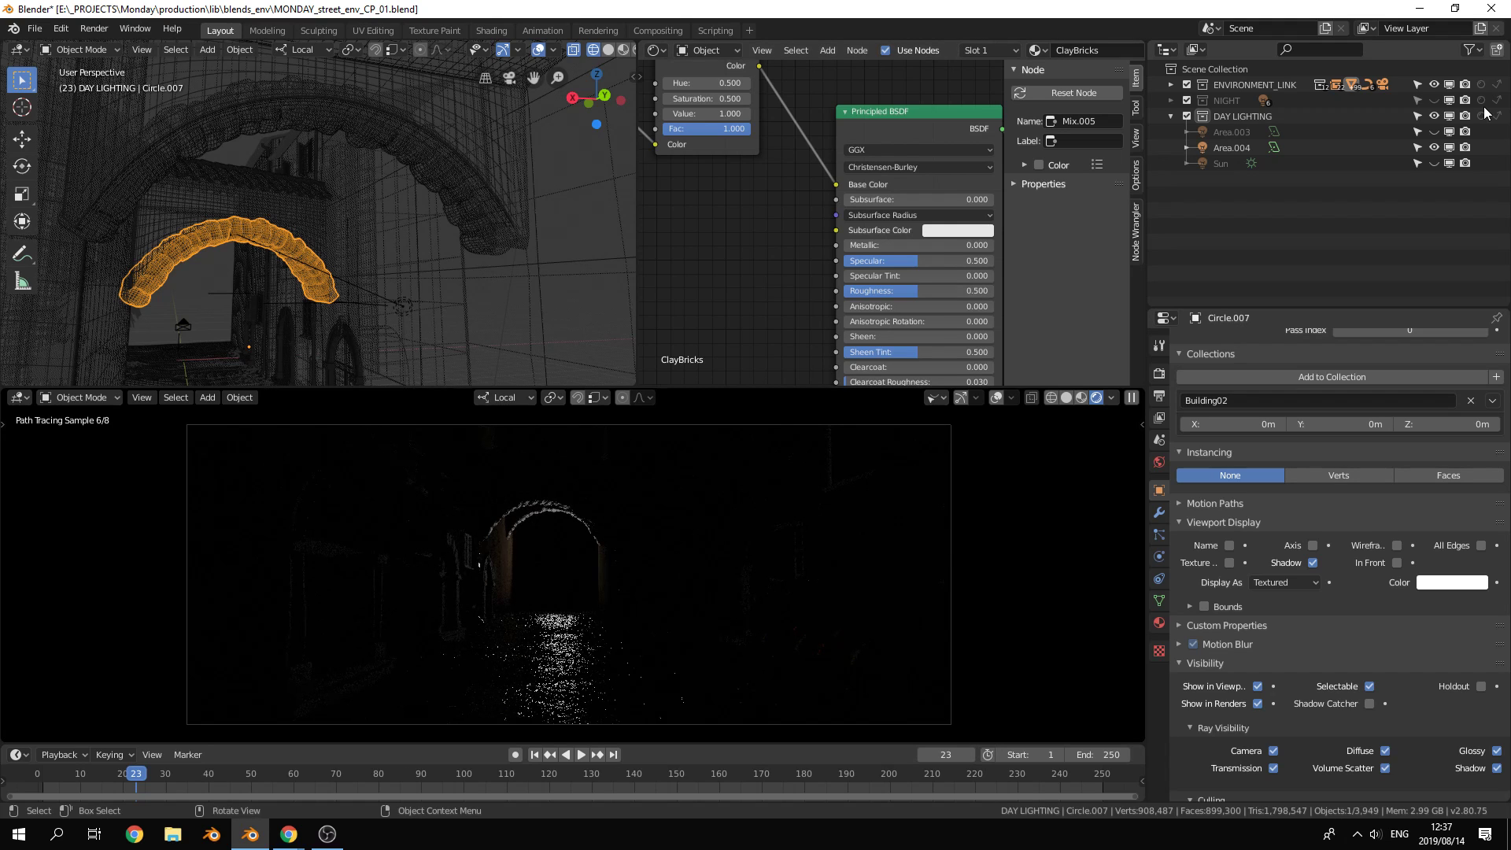
Turn on the Area.003 light and set the world background strength to 2
left_click(1434, 132)
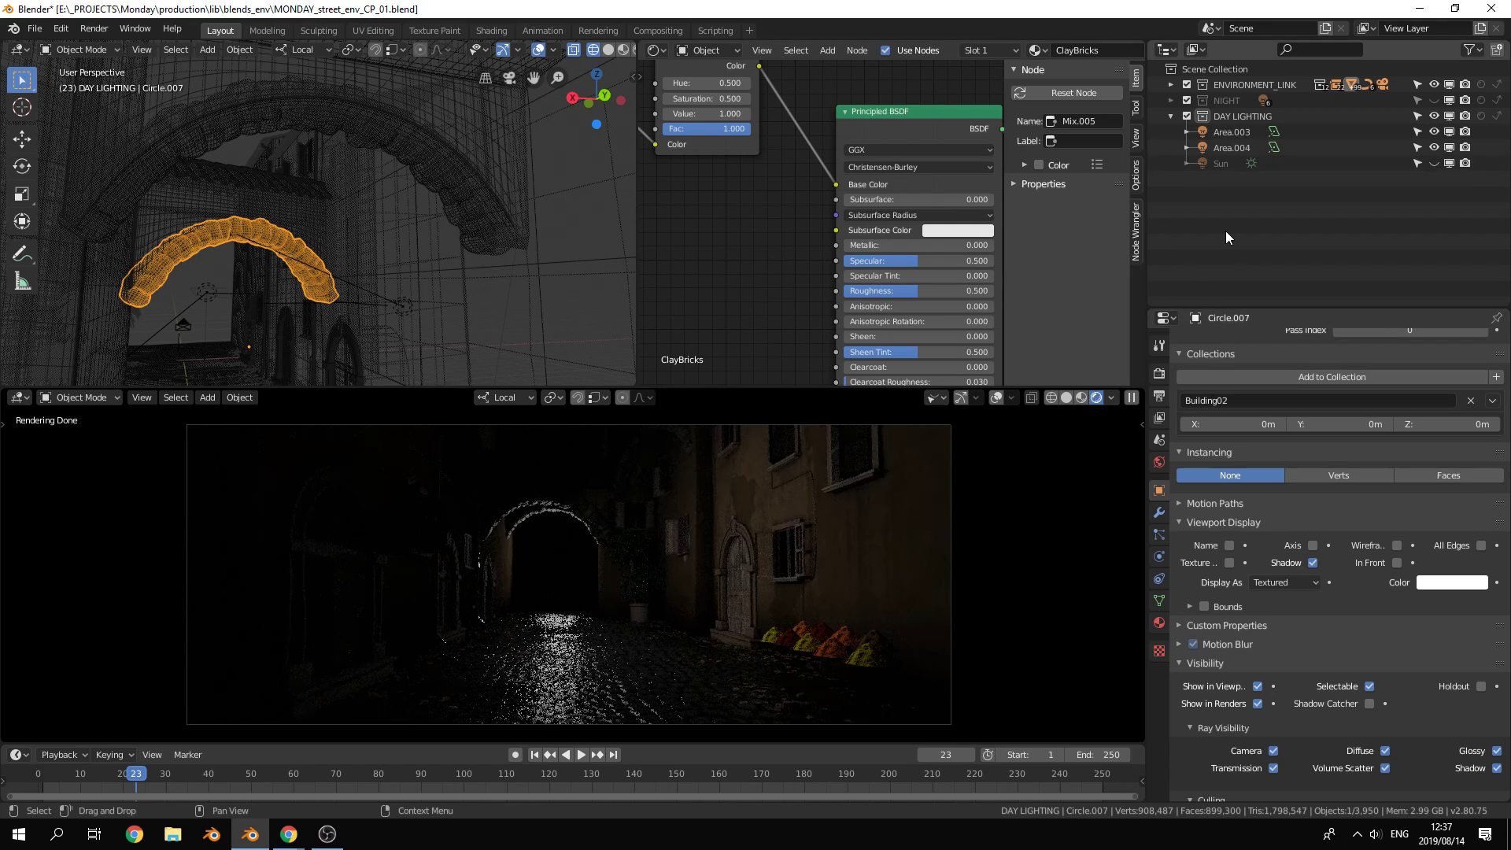
left_click(1158, 462)
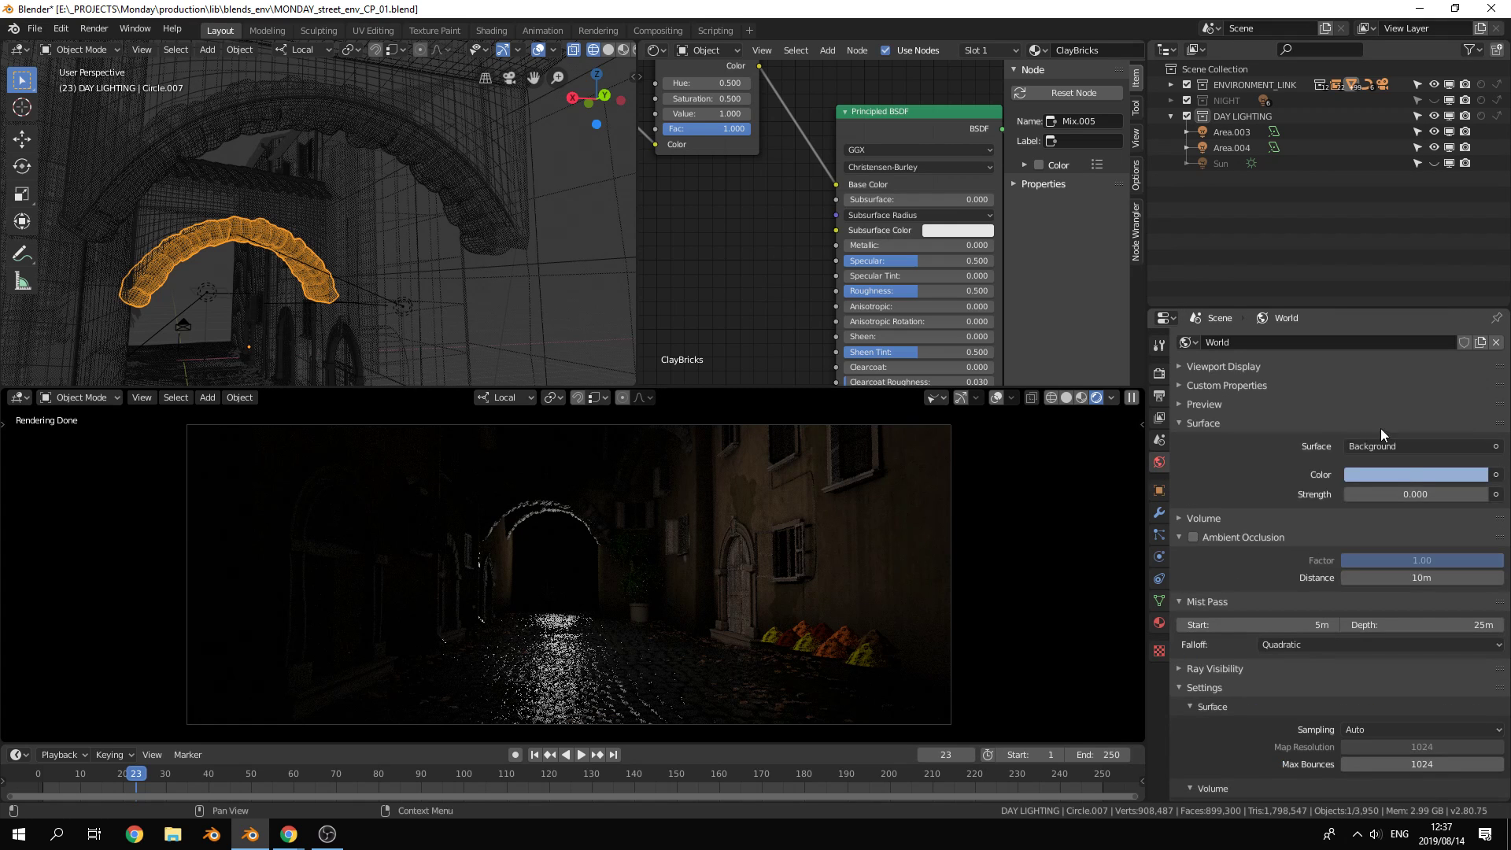
left_click(1414, 493)
type("0.05")
key("Return")
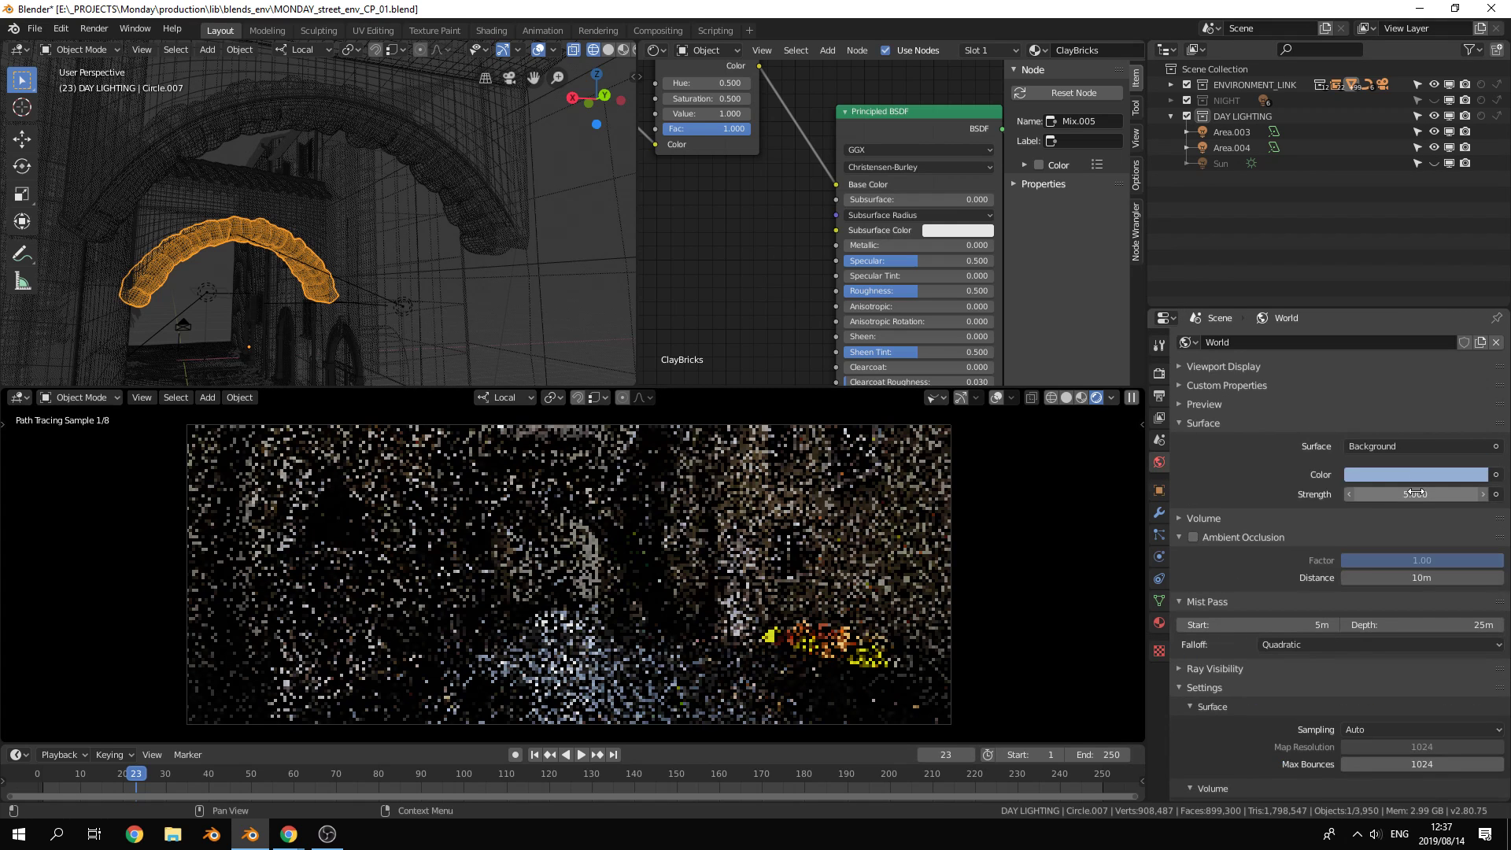
left_click(1416, 491)
type("2")
key("Return")
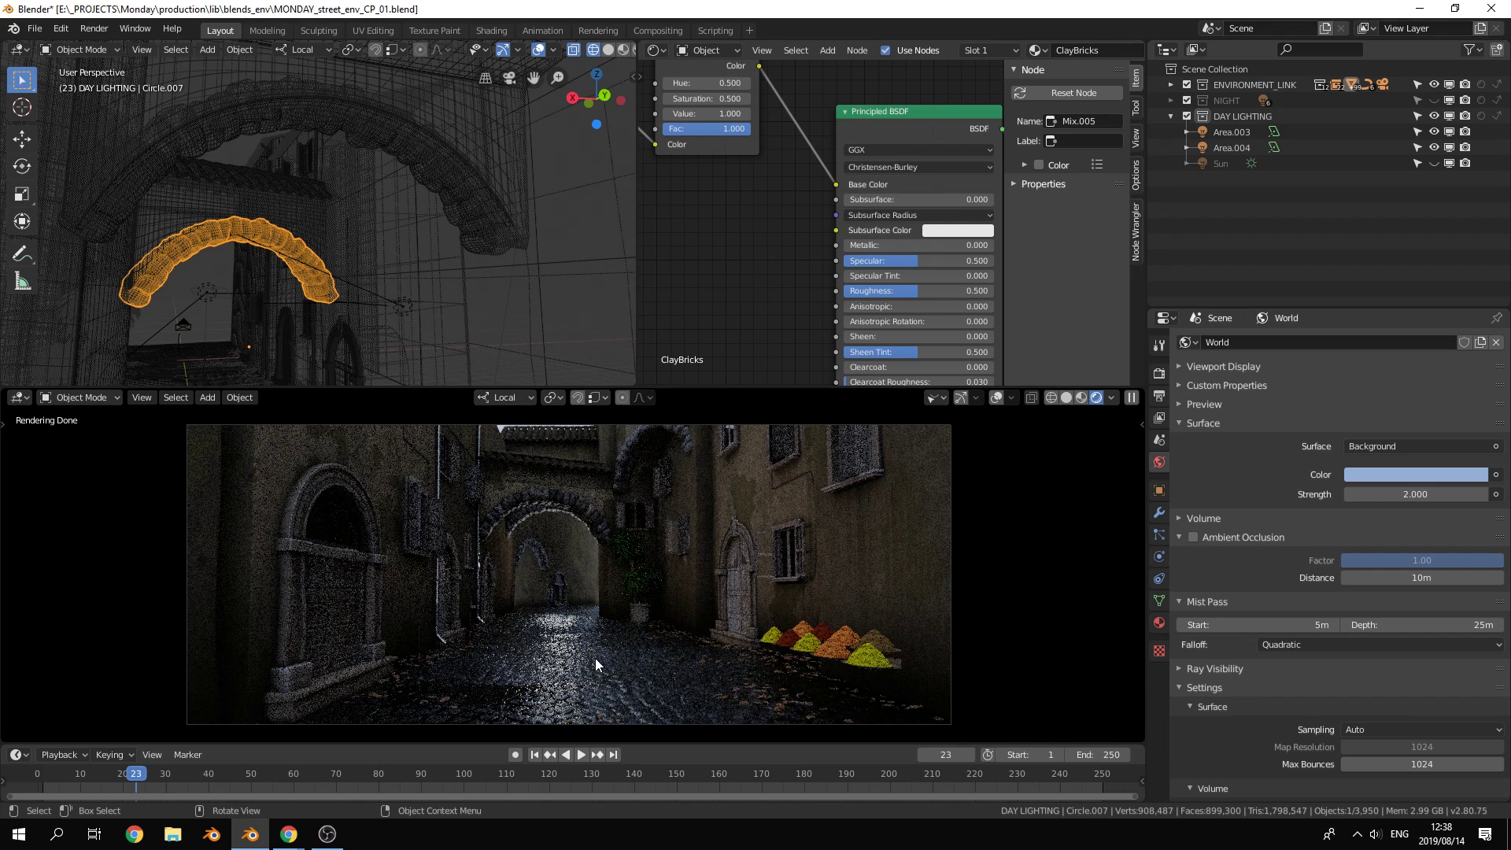
Turn on the Sun and compare the render with the area lights hidden and shown, leaving Area.003 hidden
left_click(1433, 162)
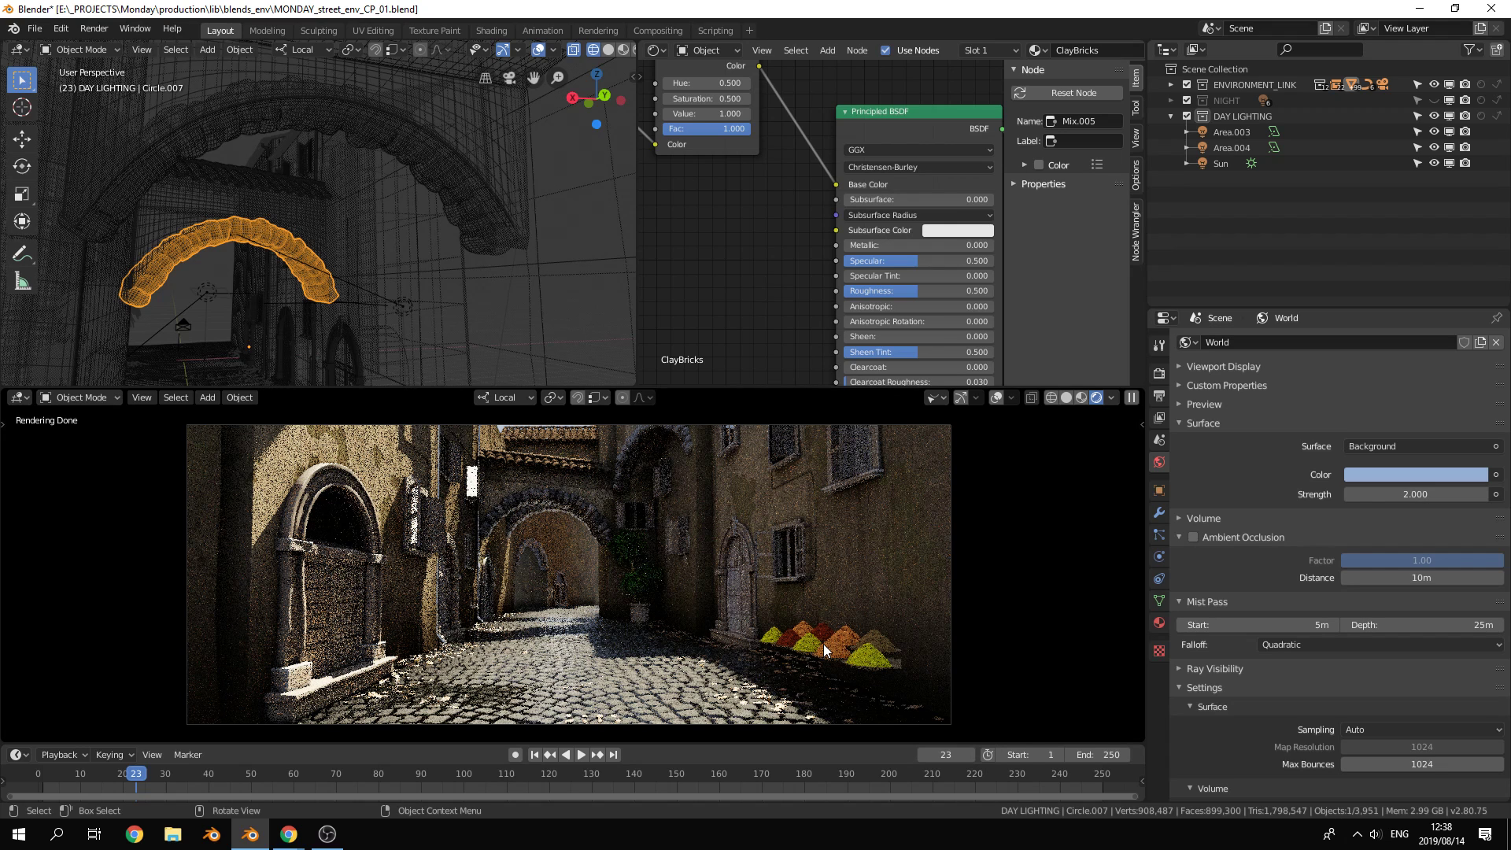
left_click(1434, 131)
left_click(1435, 147)
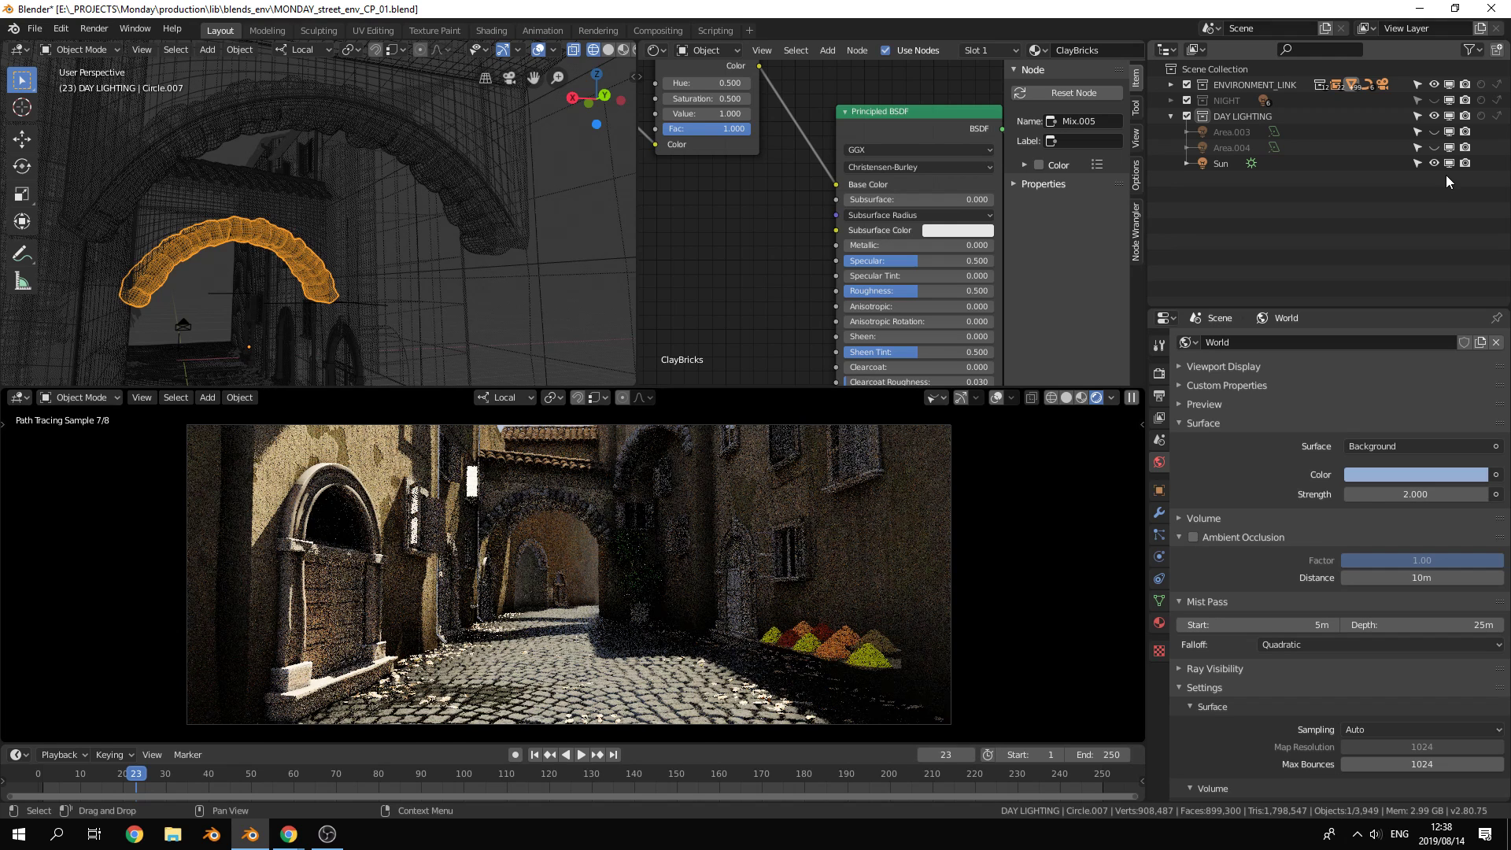
left_click_drag(1433, 142, 1434, 131)
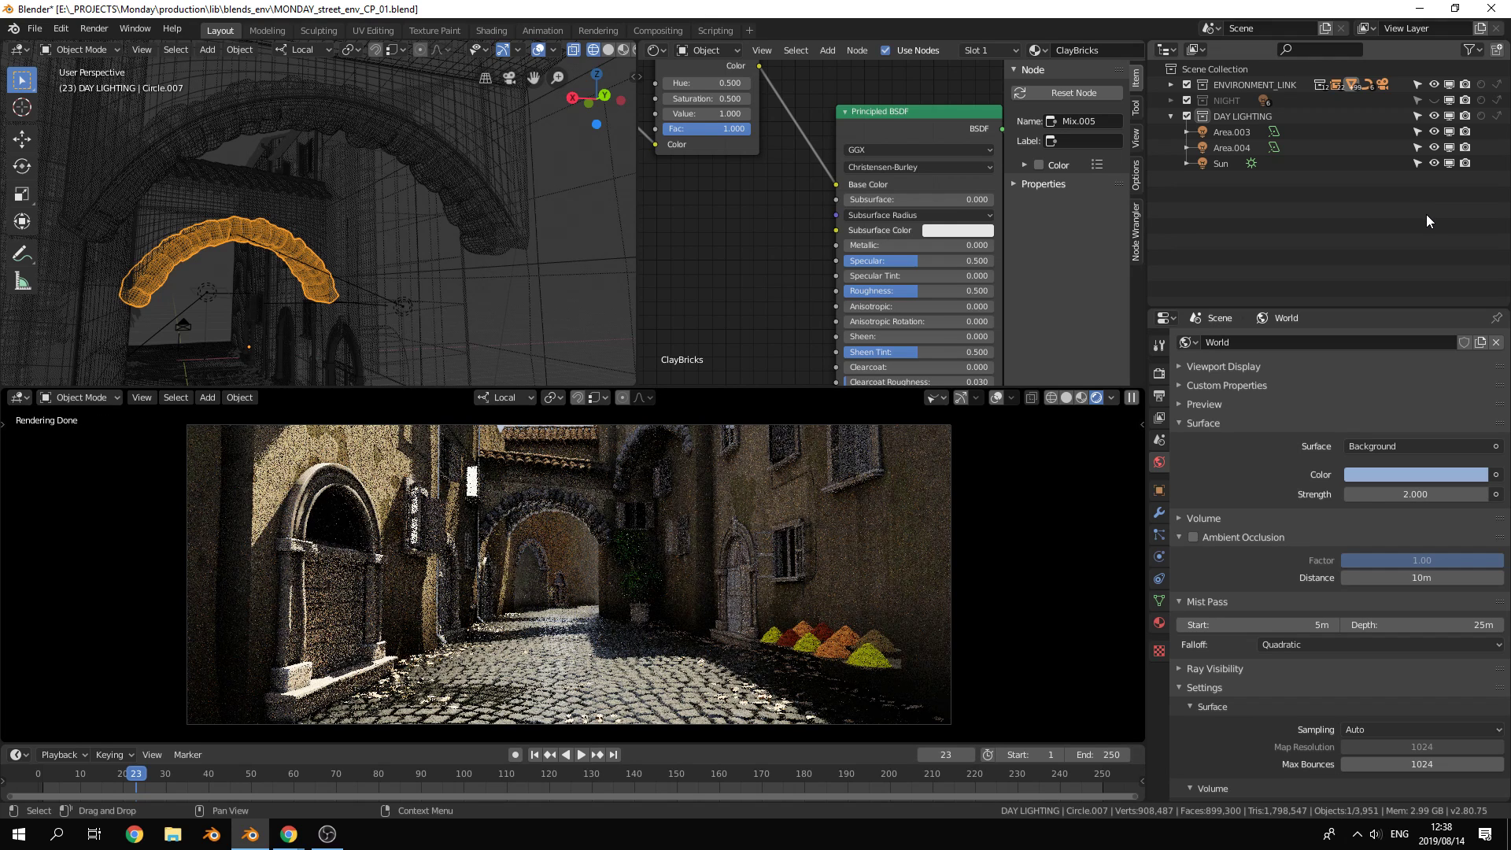
left_click(1433, 131)
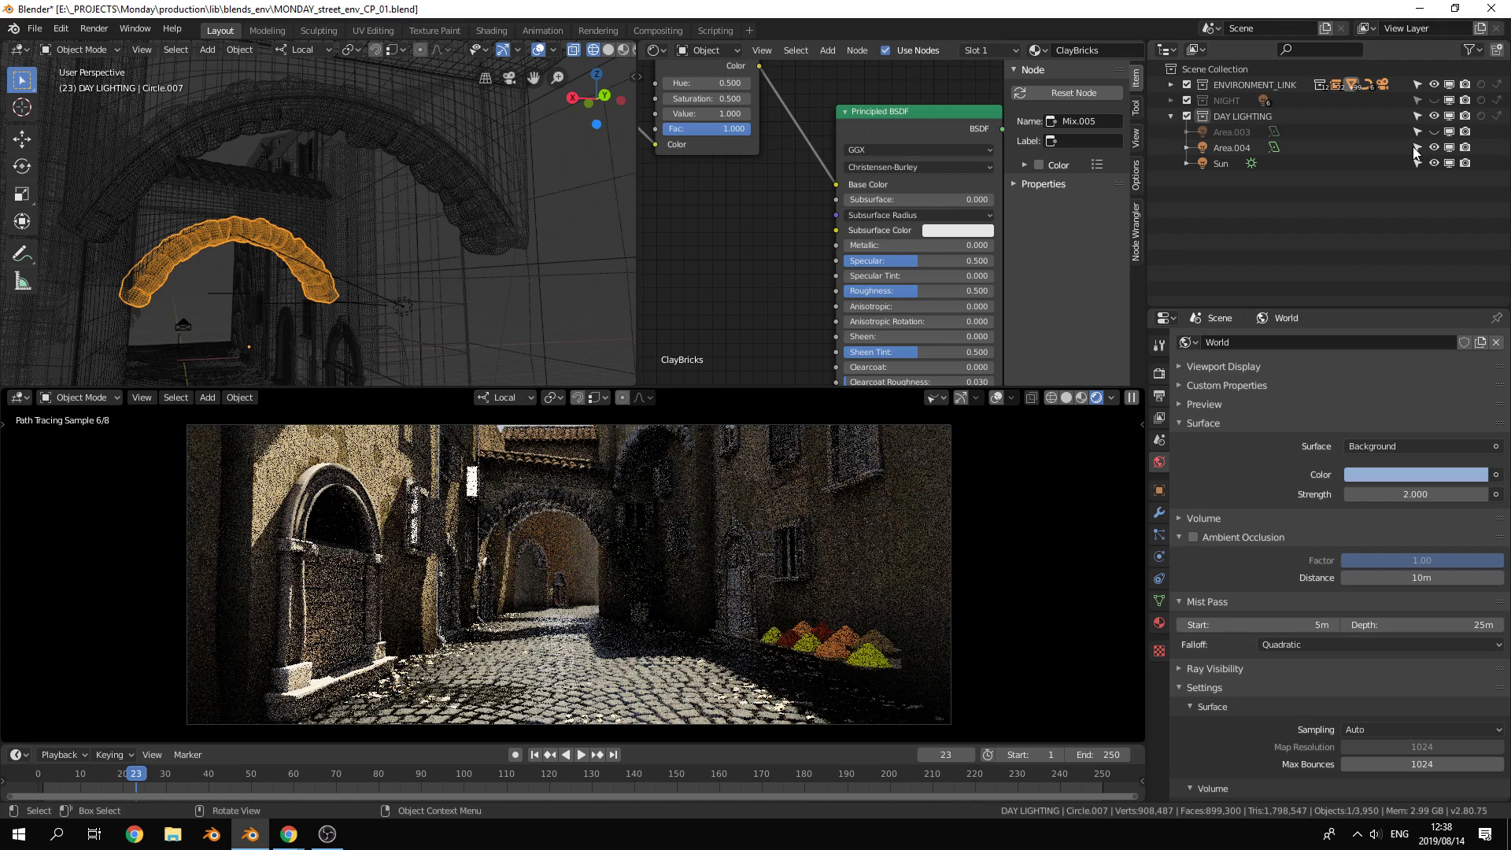
Turn Area.003 back on and display the light settings of Area.003 and Area.004
left_click(1245, 133)
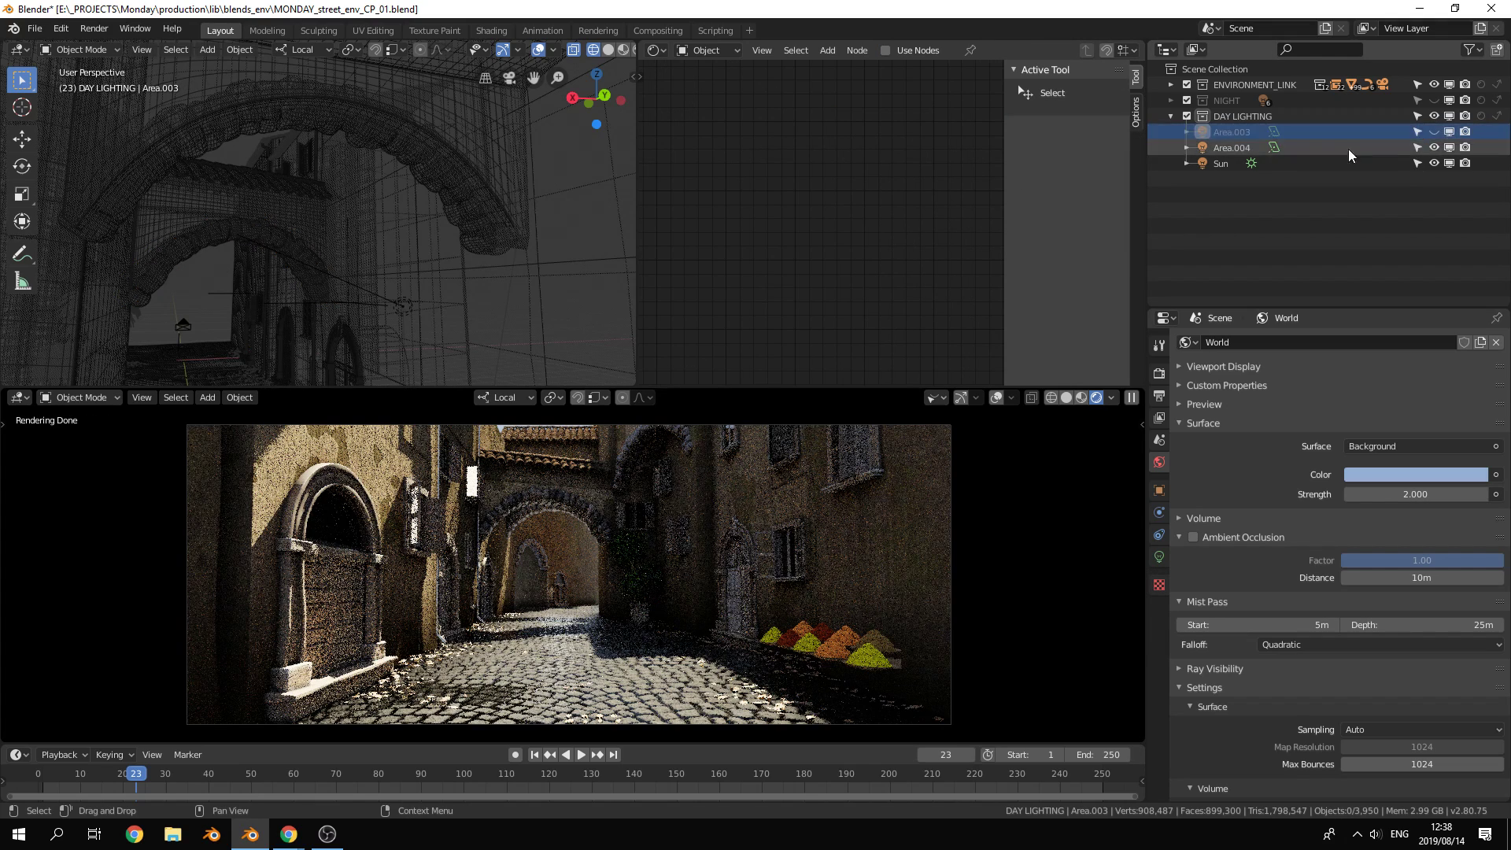
left_click(1434, 131)
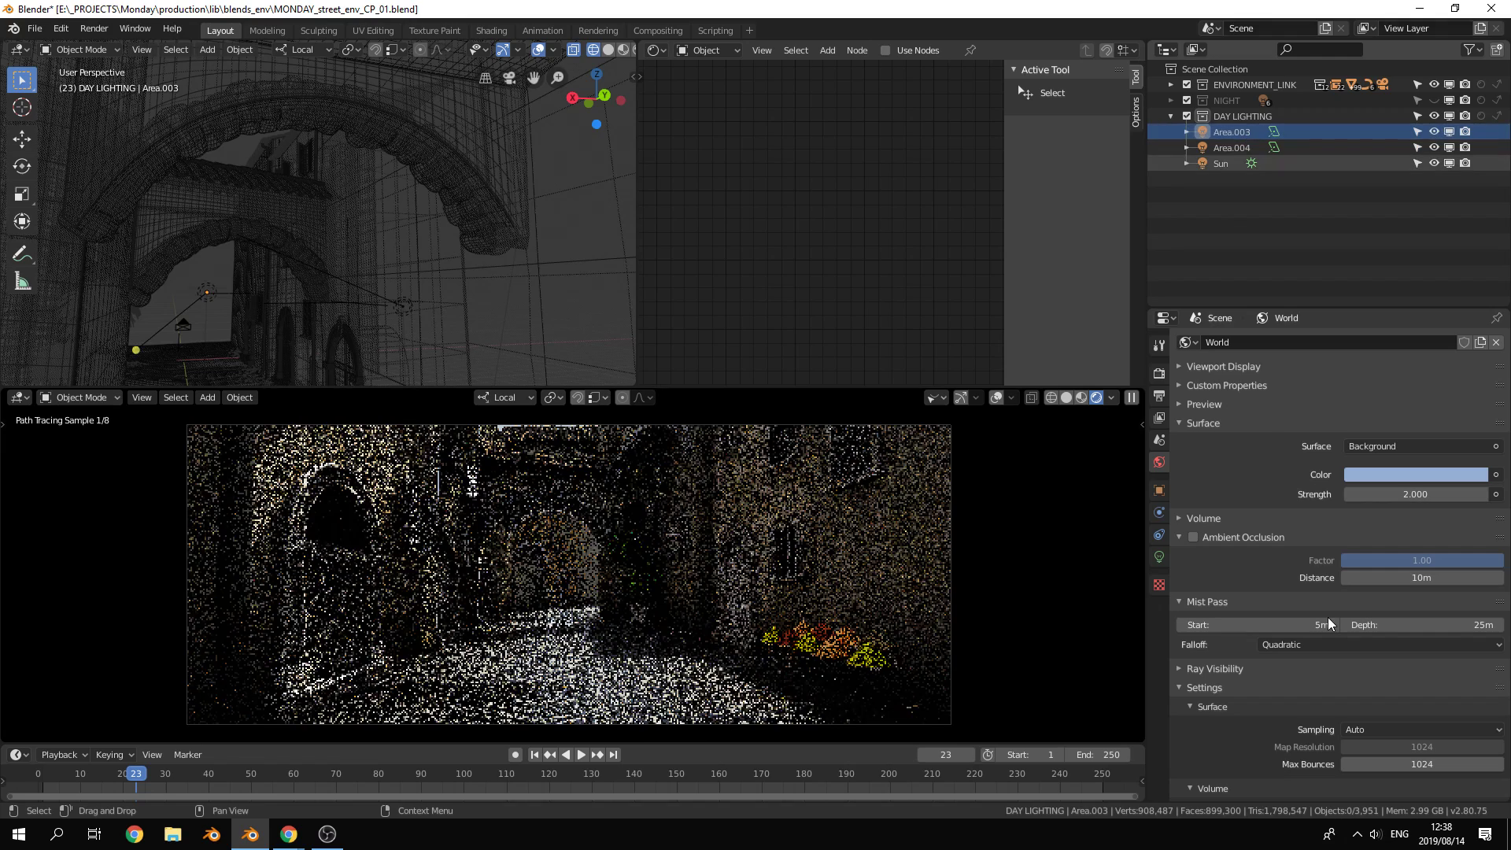
left_click(1204, 404)
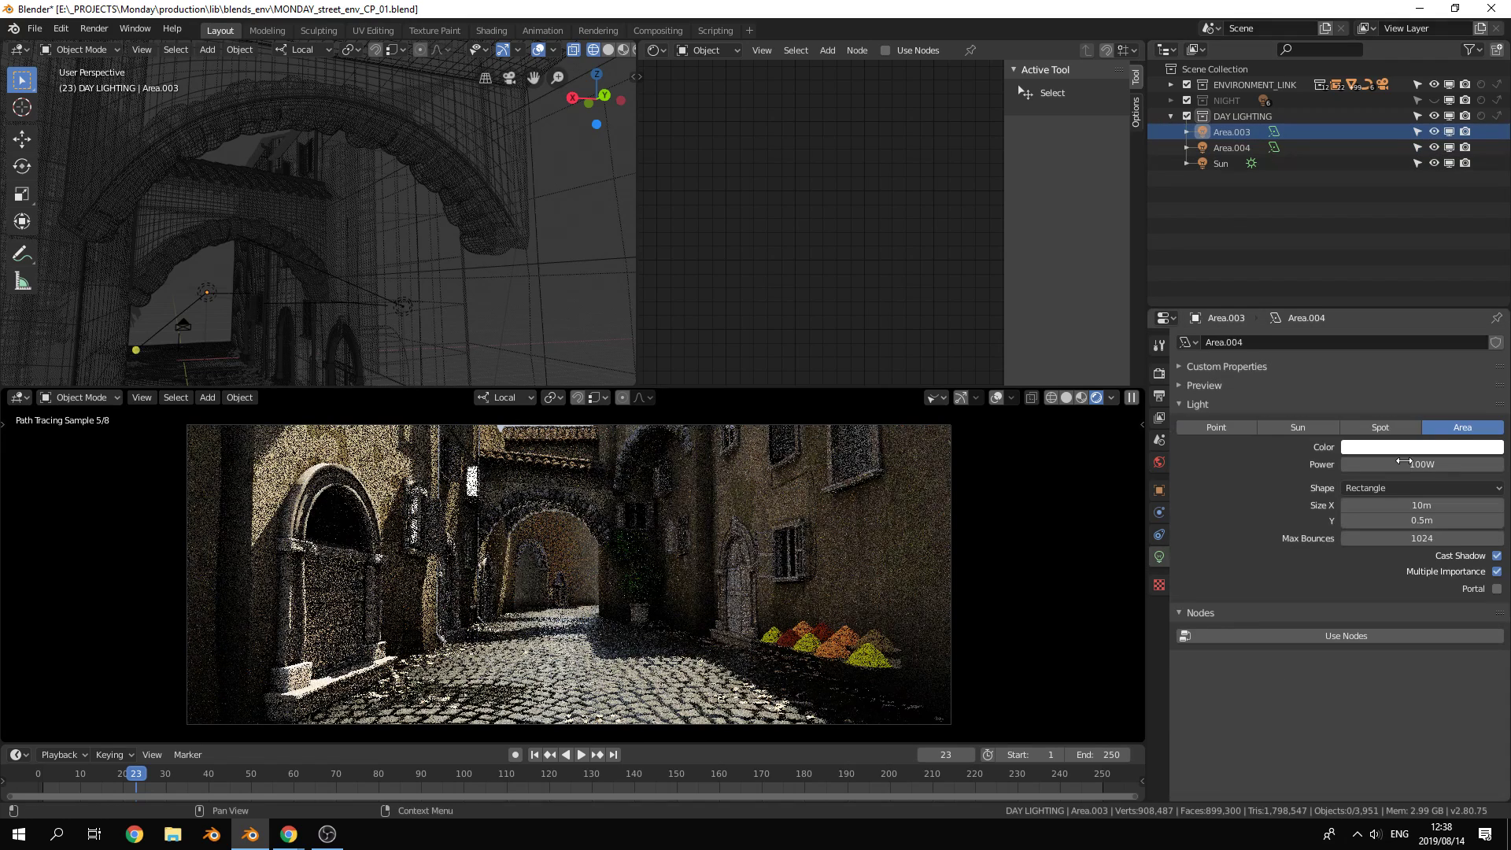
left_click(1231, 147)
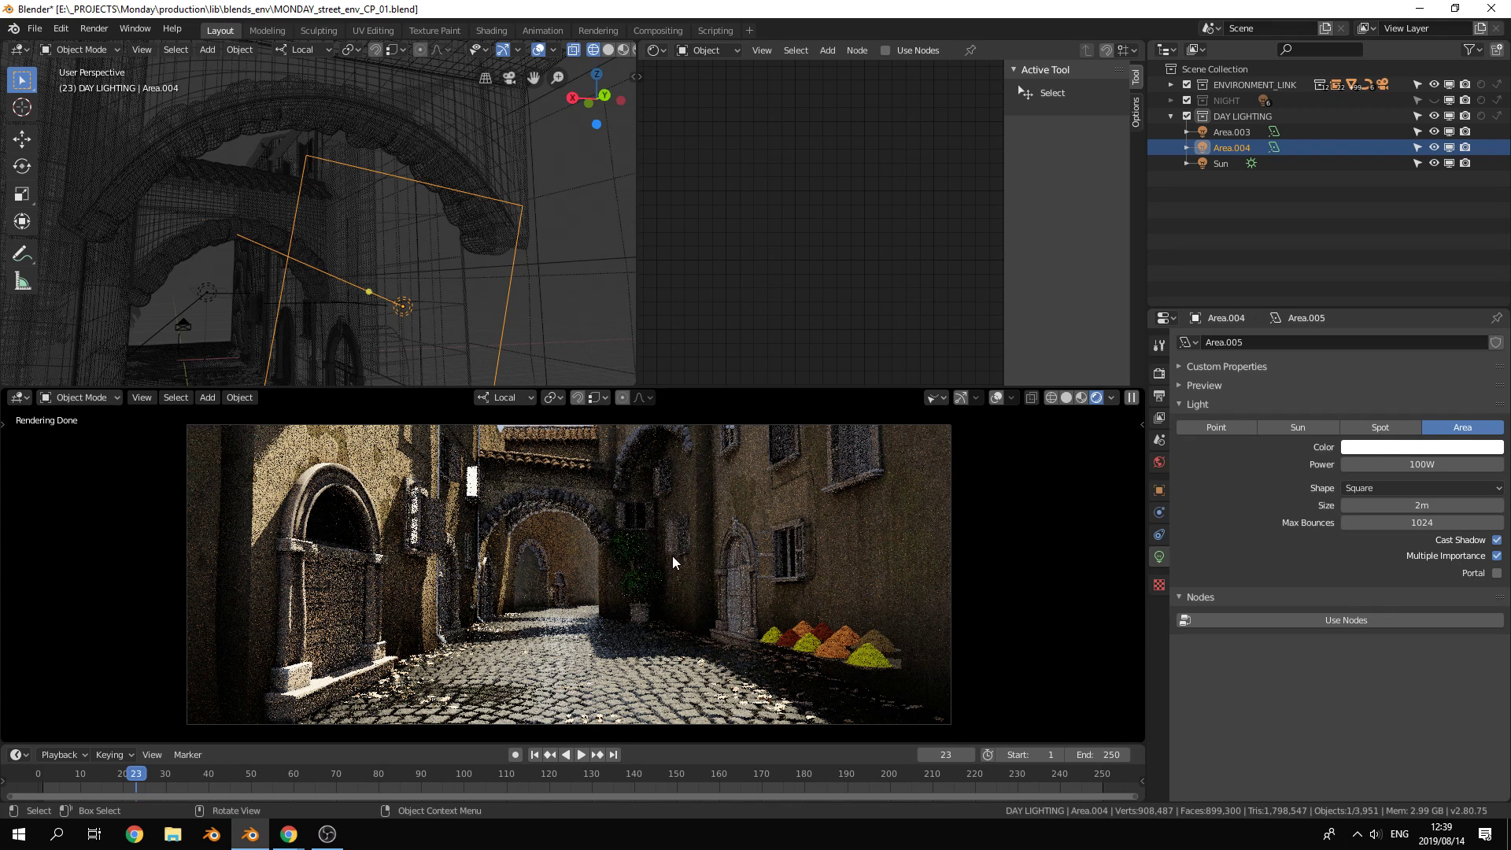
Select the Sun and clear its rotation and location
middle_click_drag(379, 334, 353, 314)
scroll(597, 272, "down", 5)
left_click(428, 243)
key("alt+r")
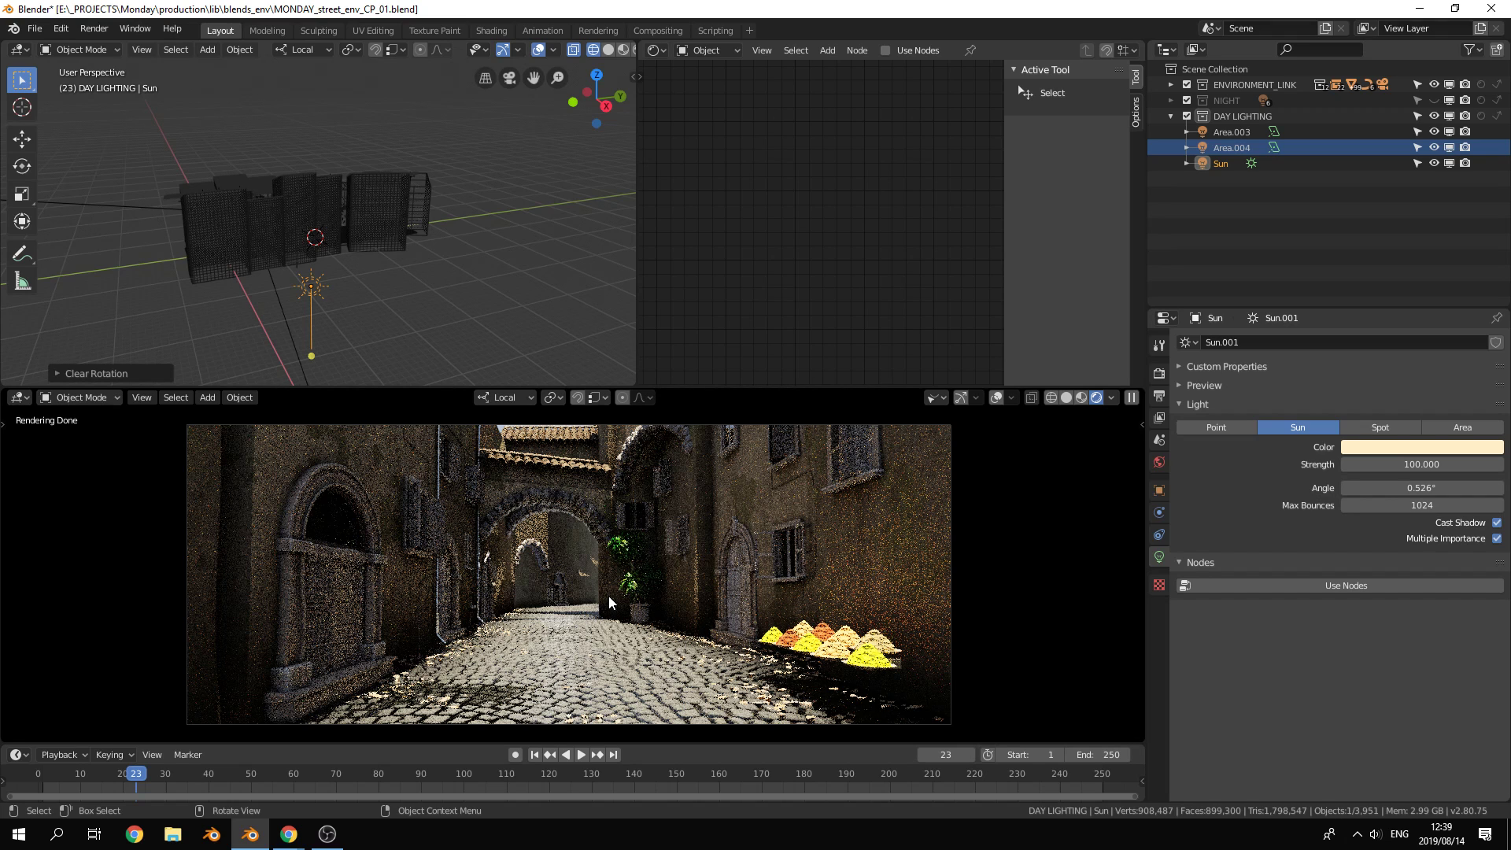
middle_click_drag(370, 347, 469, 272)
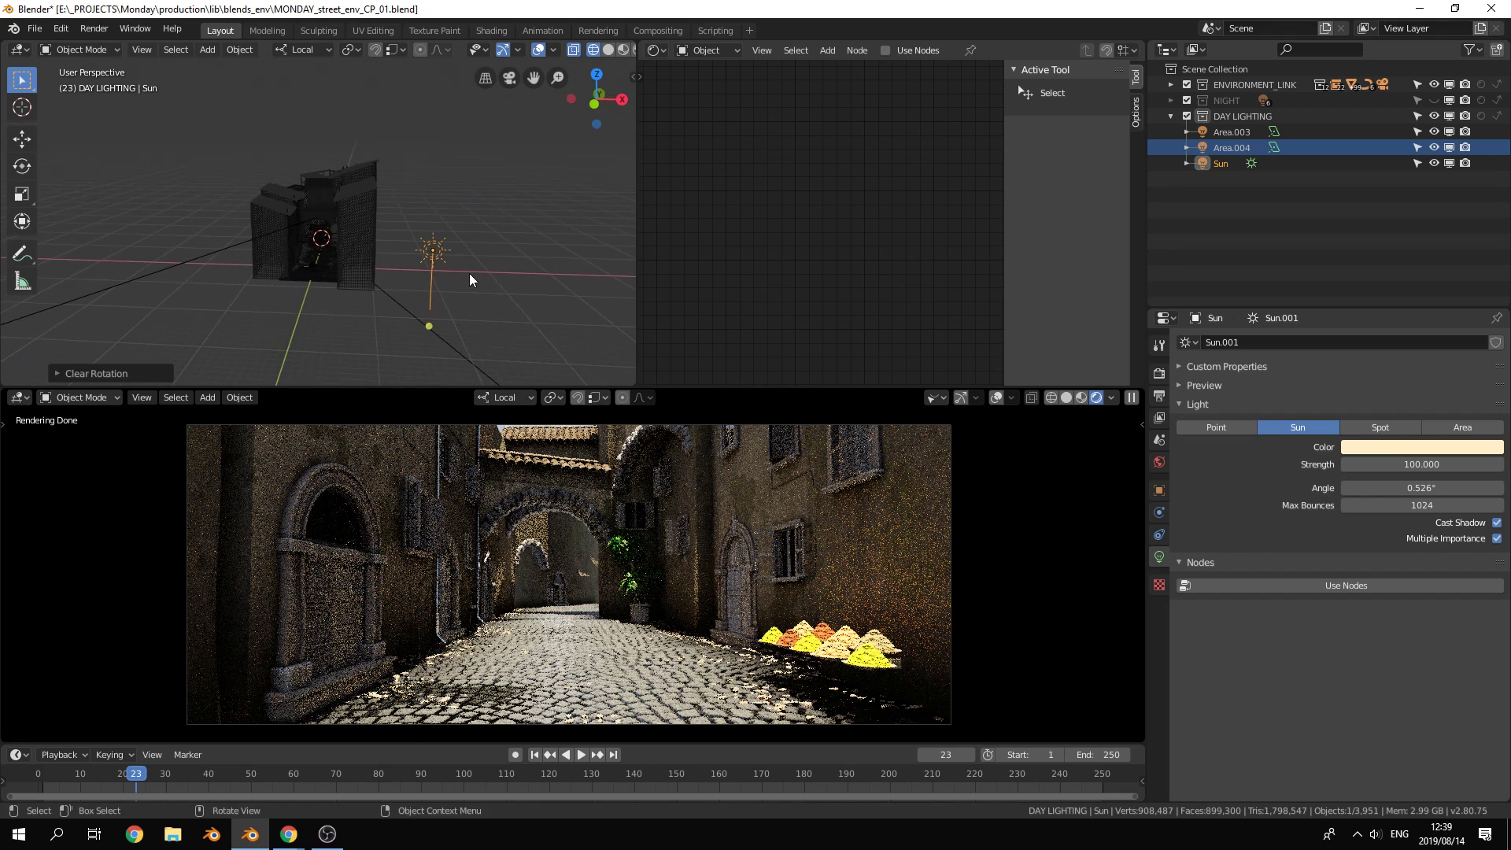
key("alt+g")
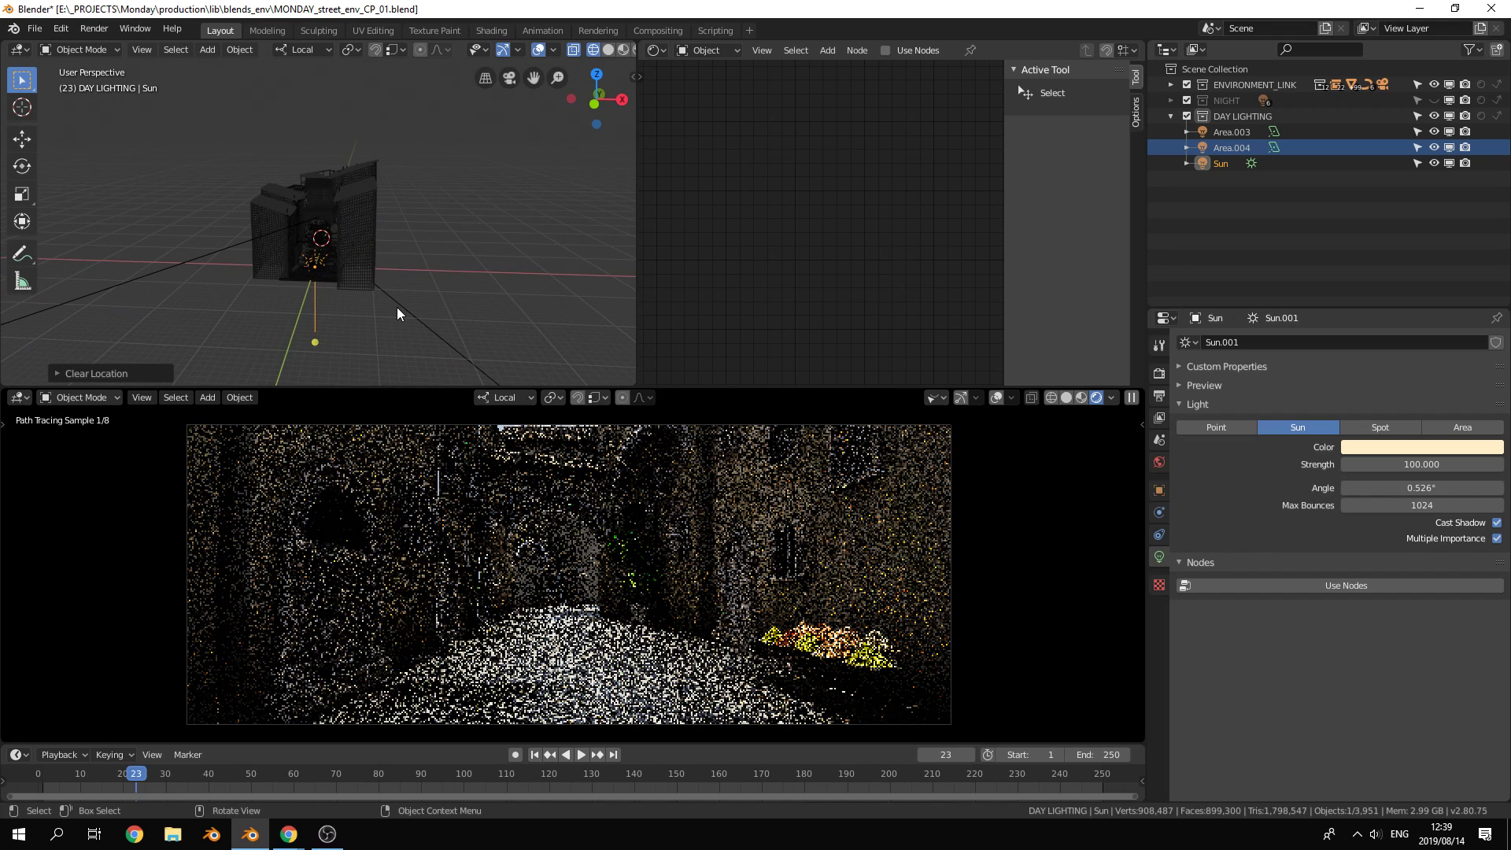
Raise the Sun along the global Z axis to above the street, between the buildings
scroll(393, 296, "up", 4)
key("g")
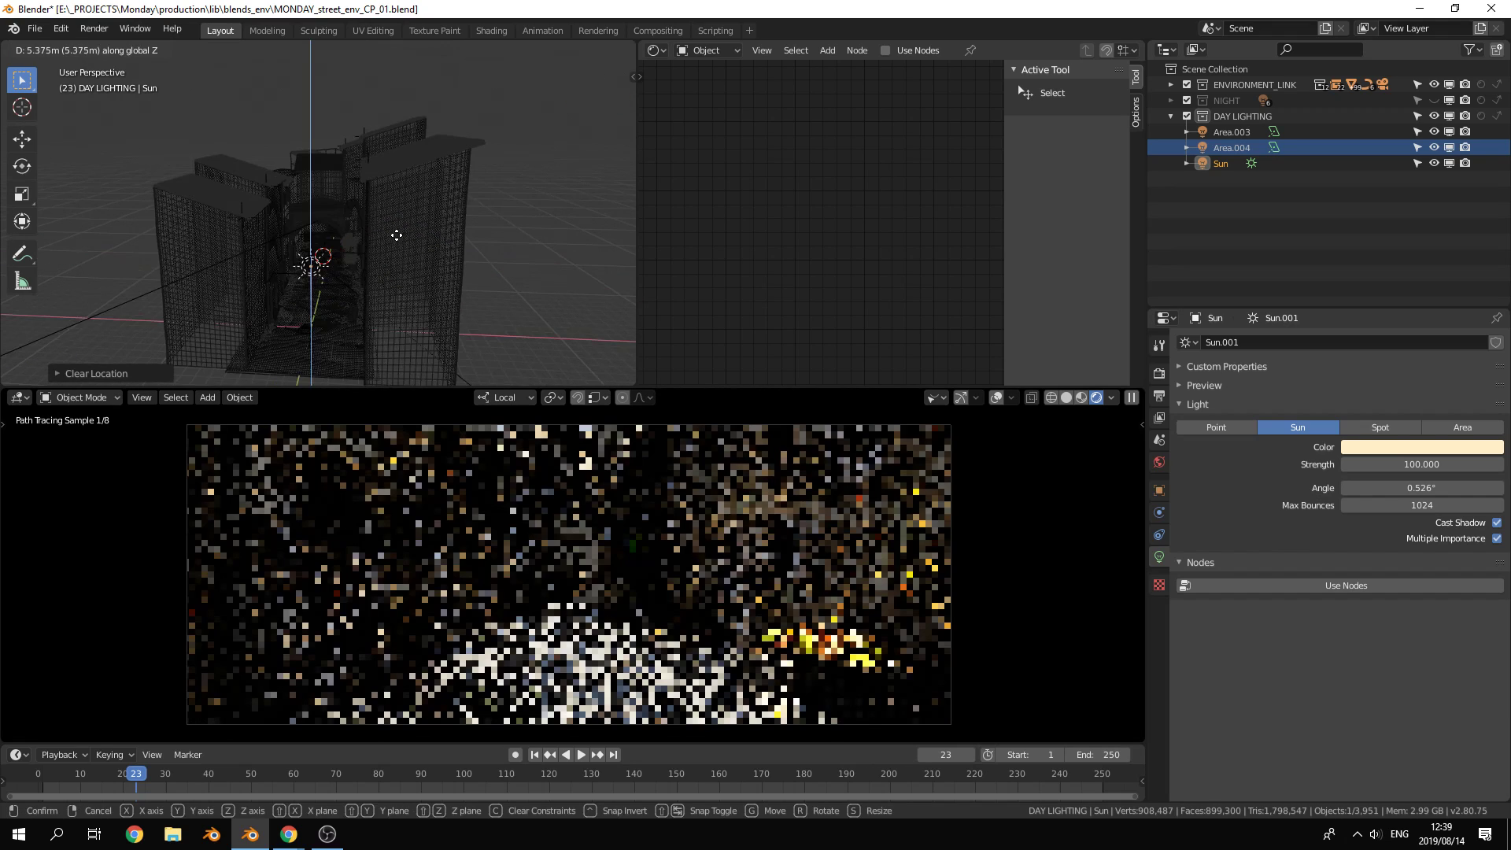
left_click(399, 226)
scroll(390, 299, "up", 4)
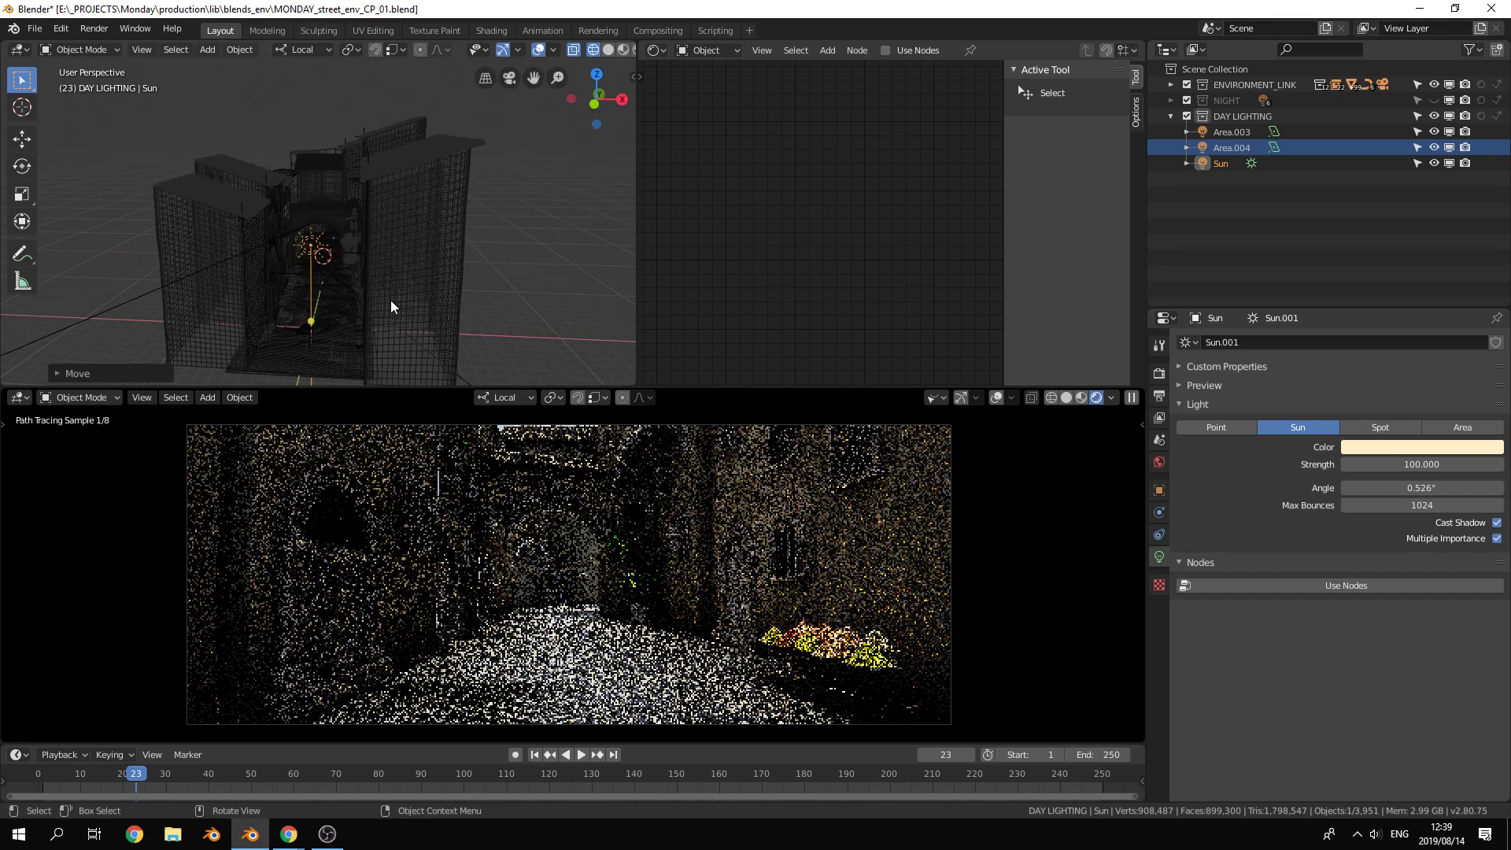
scroll(384, 299, "up", 2)
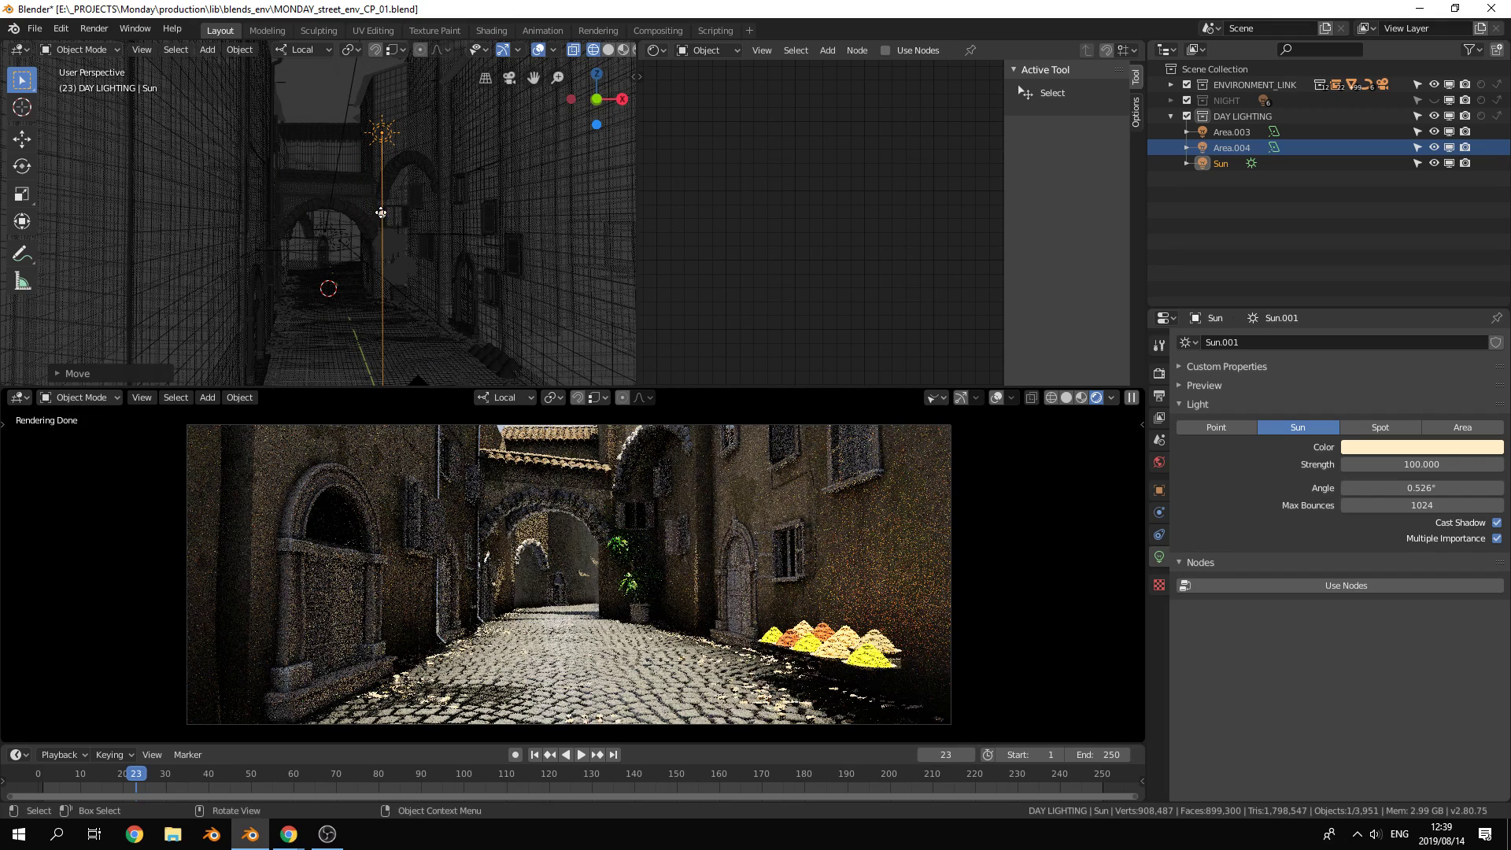
Aim the Sun's target point at several spots along the street to try different light directions, ending near the rear archway
left_click_drag(382, 214, 431, 367)
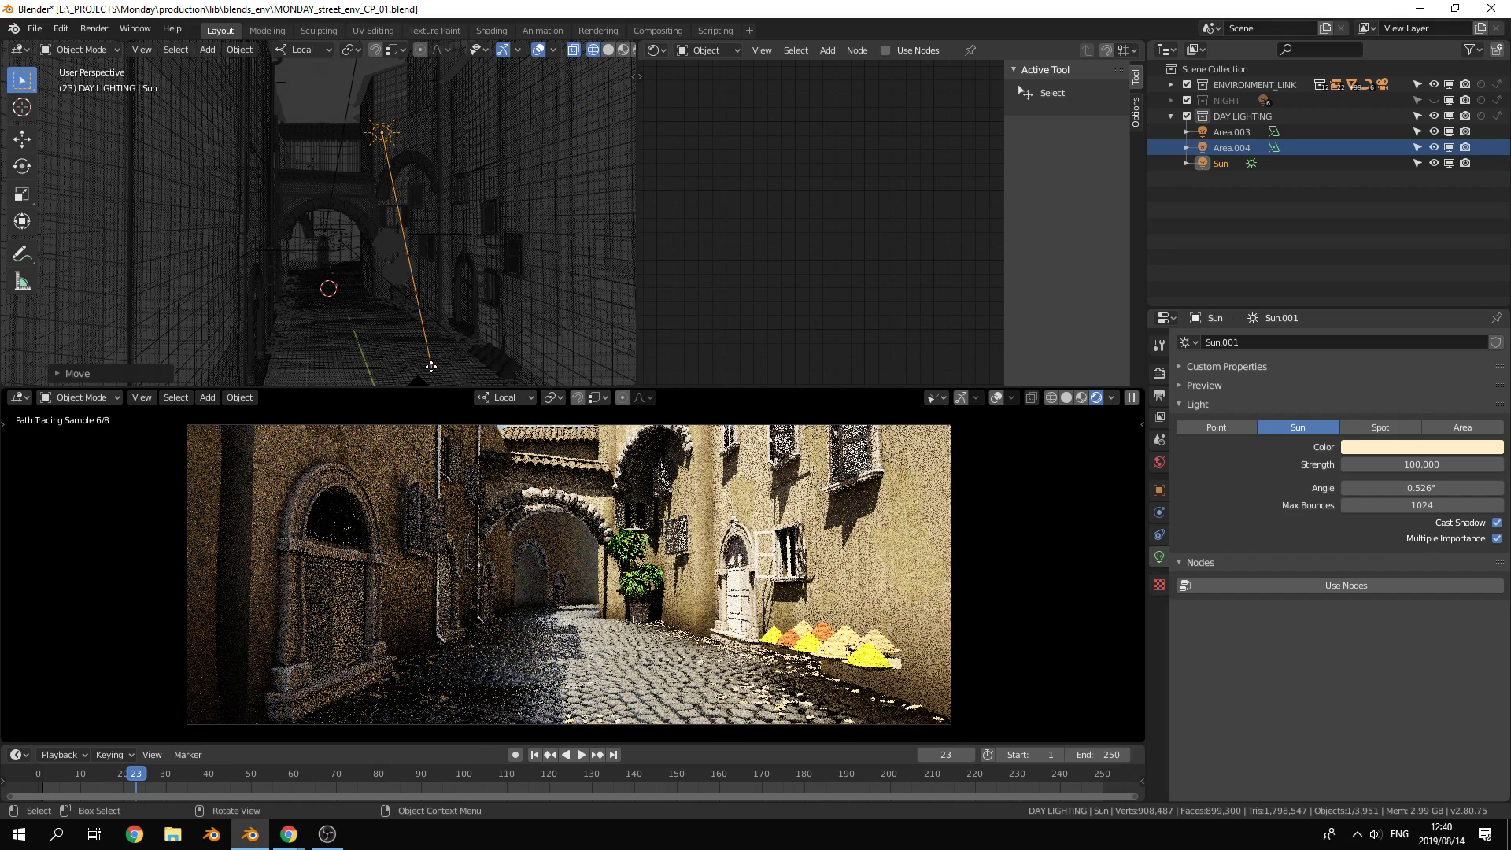
left_click_drag(431, 366, 333, 371)
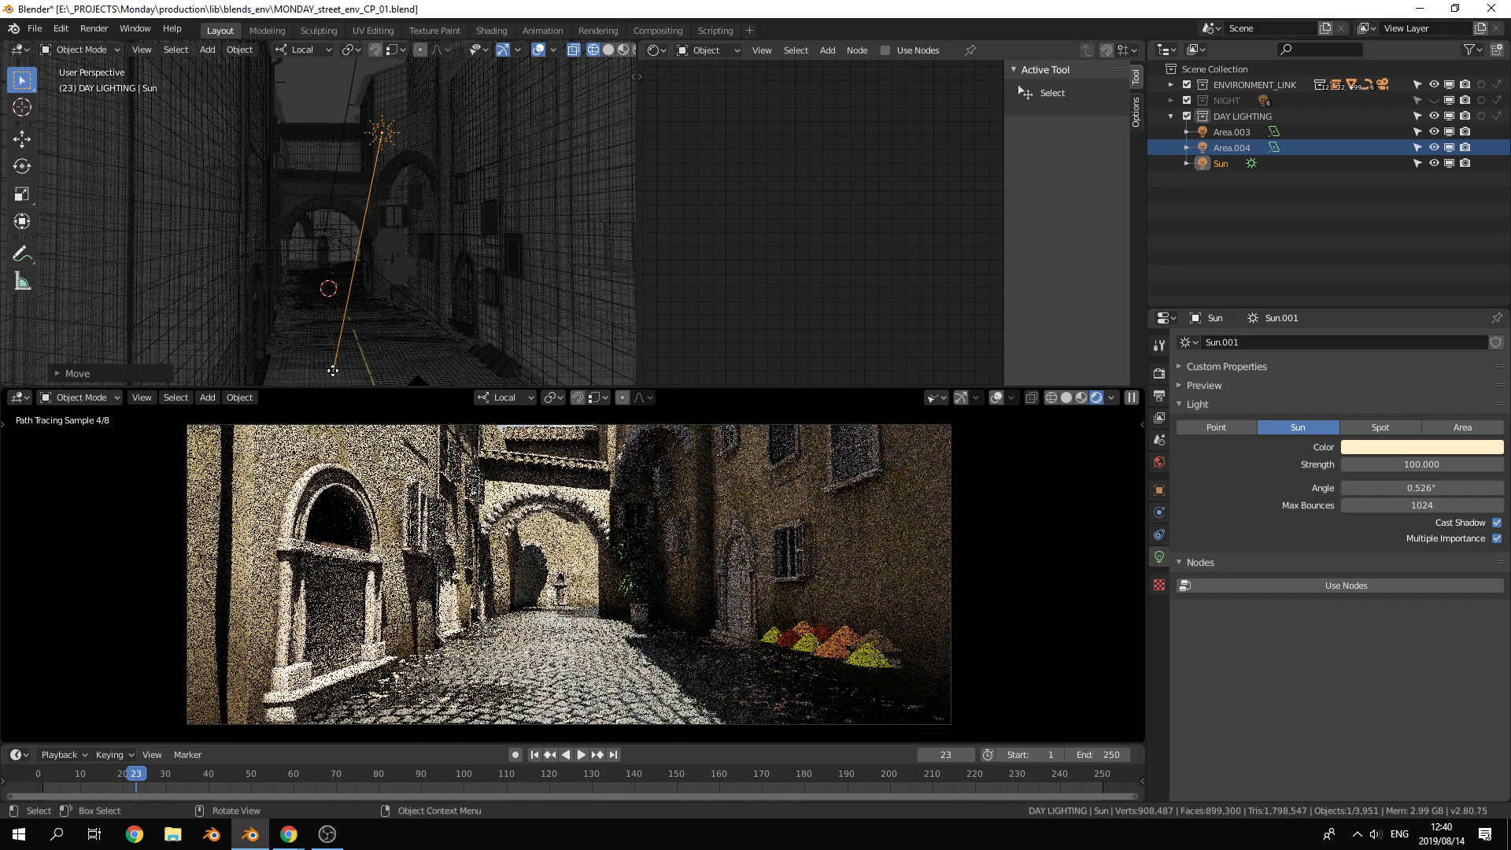
left_click_drag(333, 370, 327, 422)
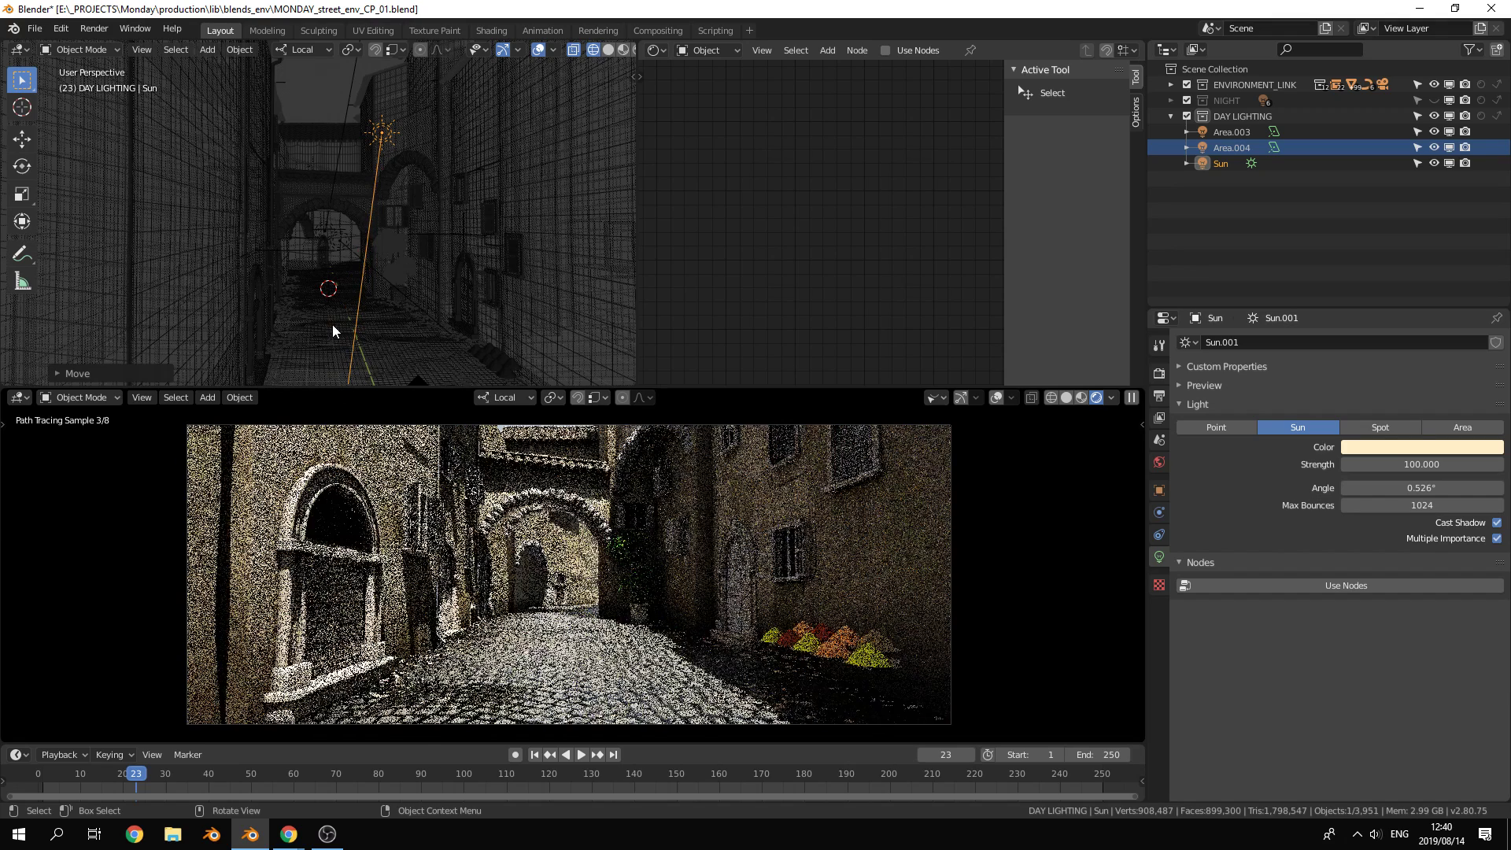
scroll(332, 325, "down", 4)
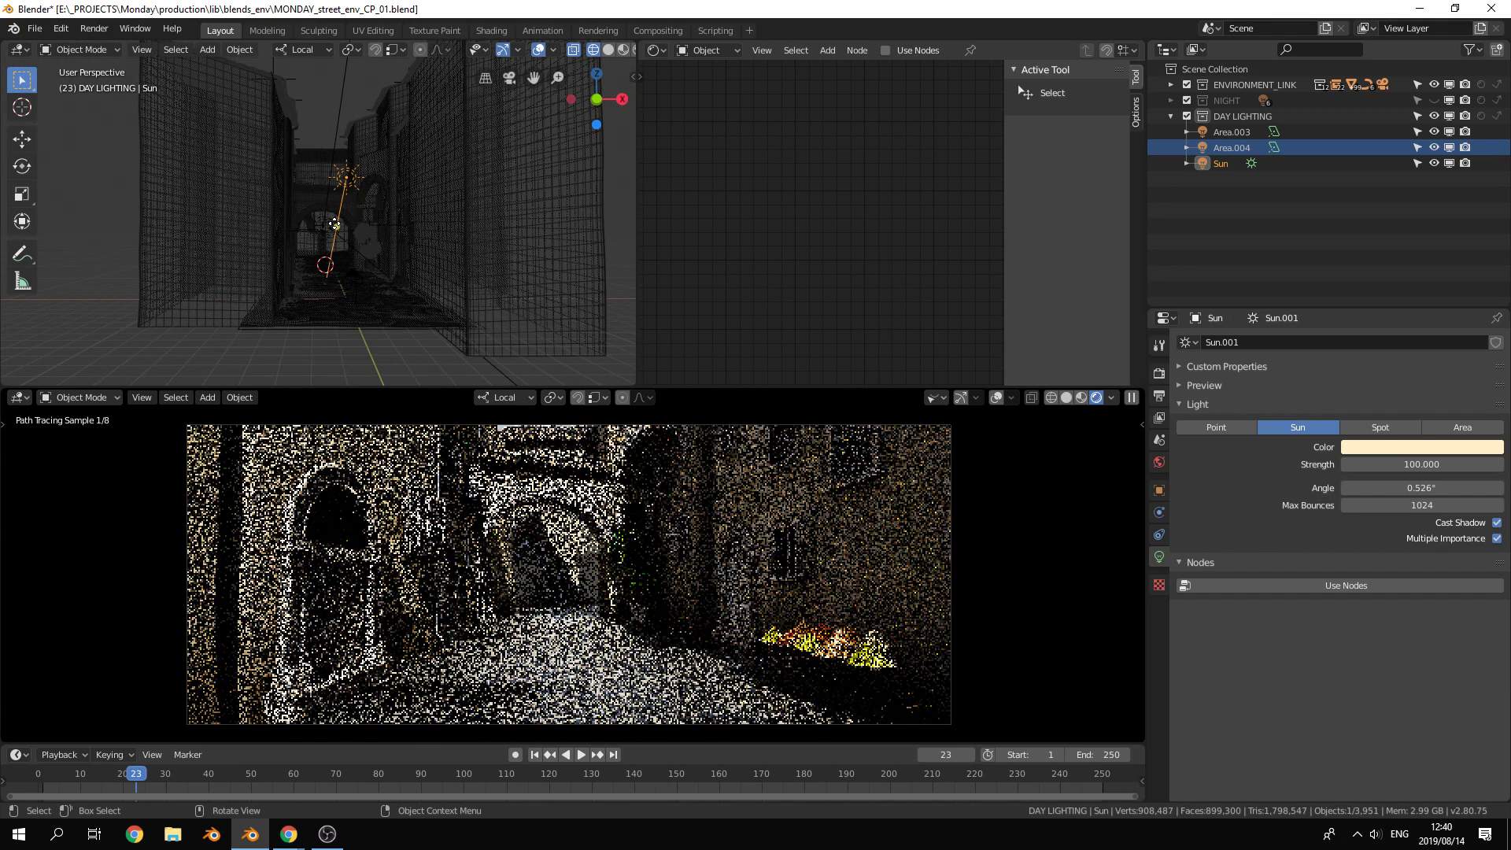
key("shift+t")
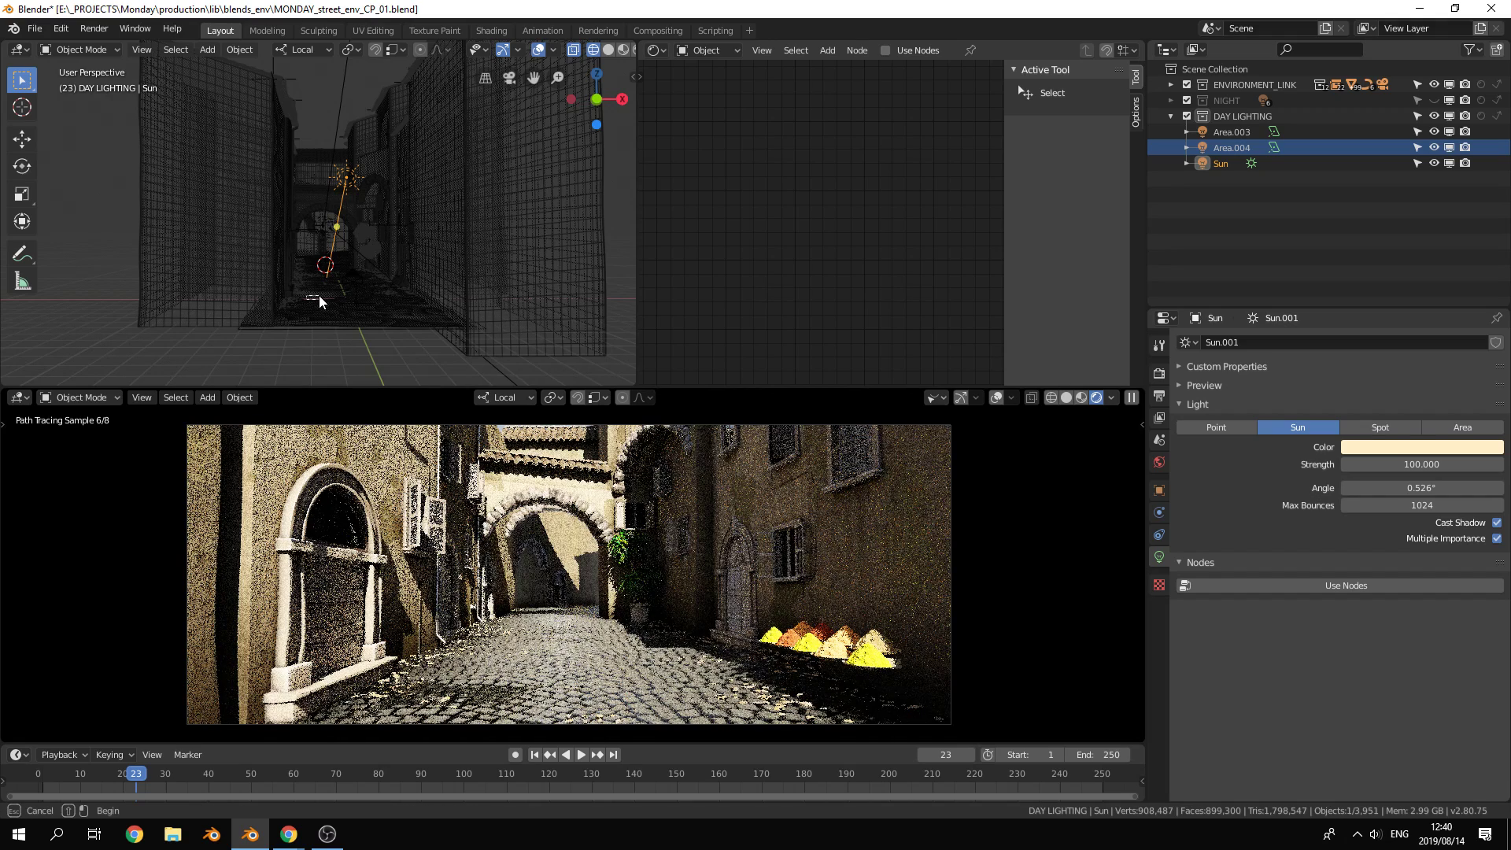
Clear the selection and hide the whole DAY LIGHTING collection
left_click(319, 295)
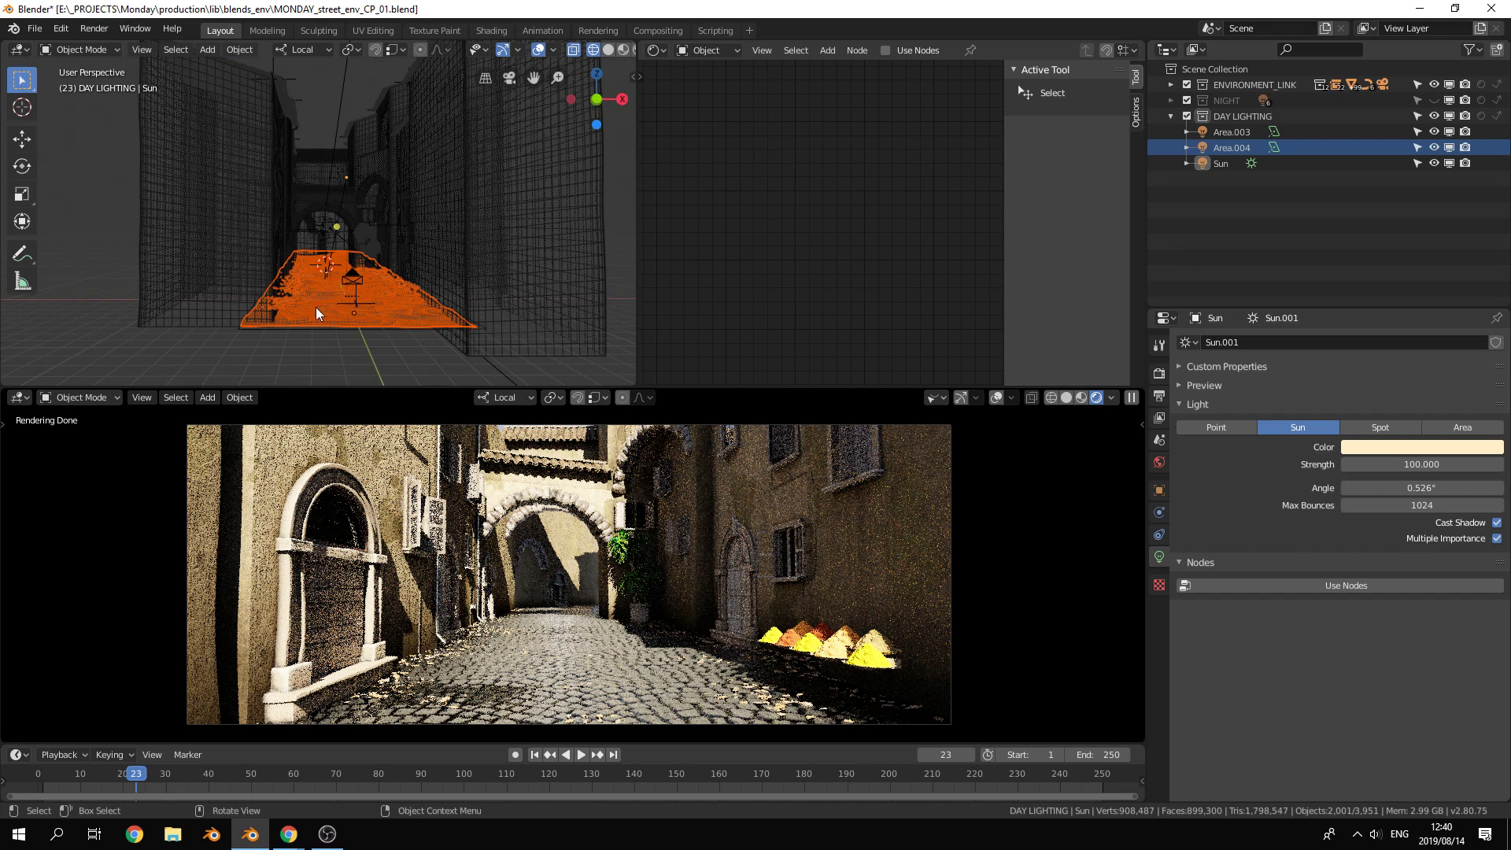
left_click(269, 371)
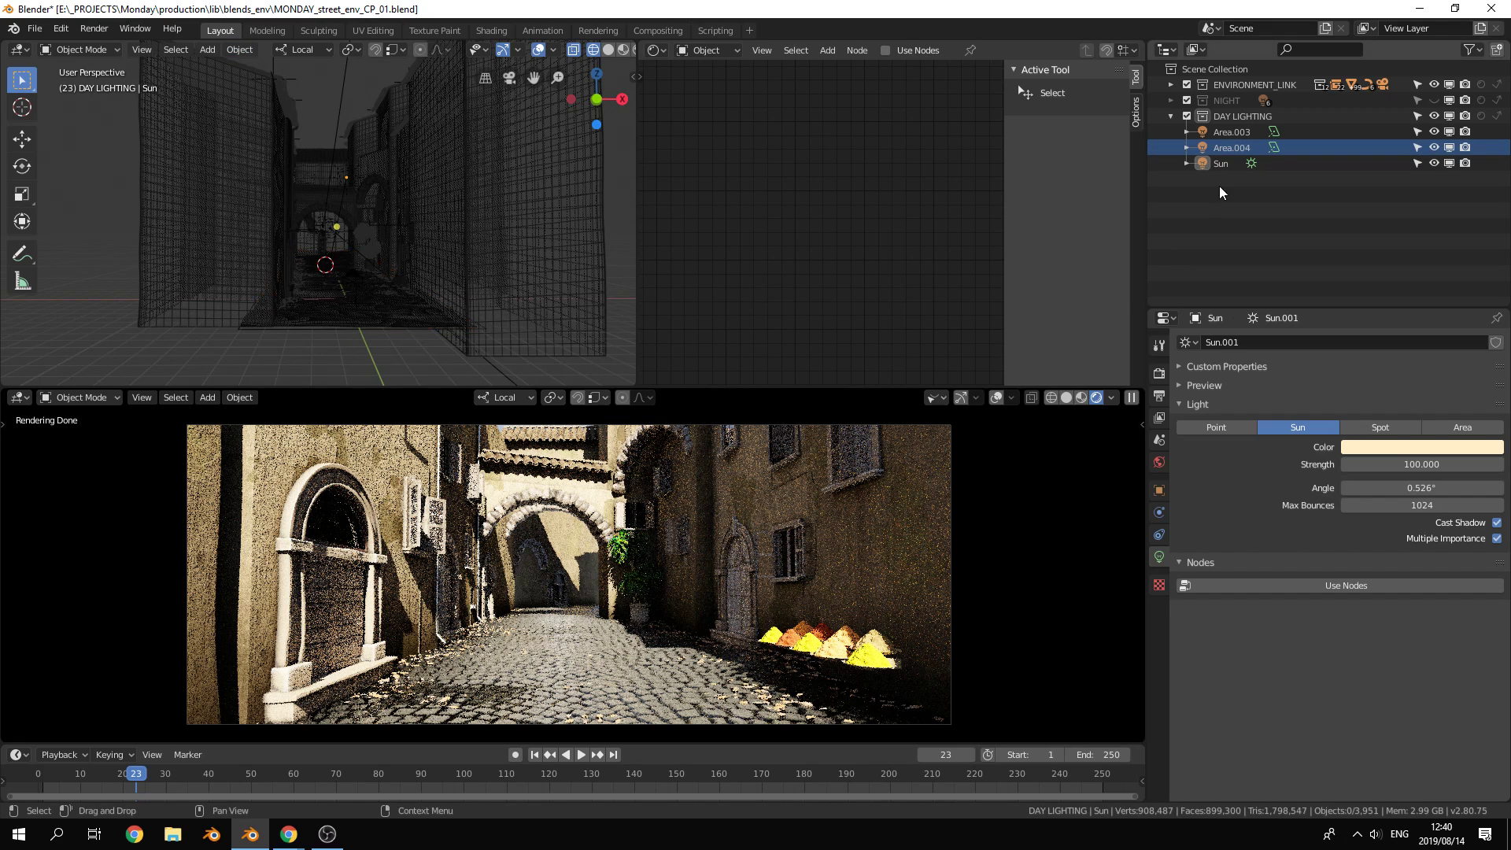
left_click(1434, 114)
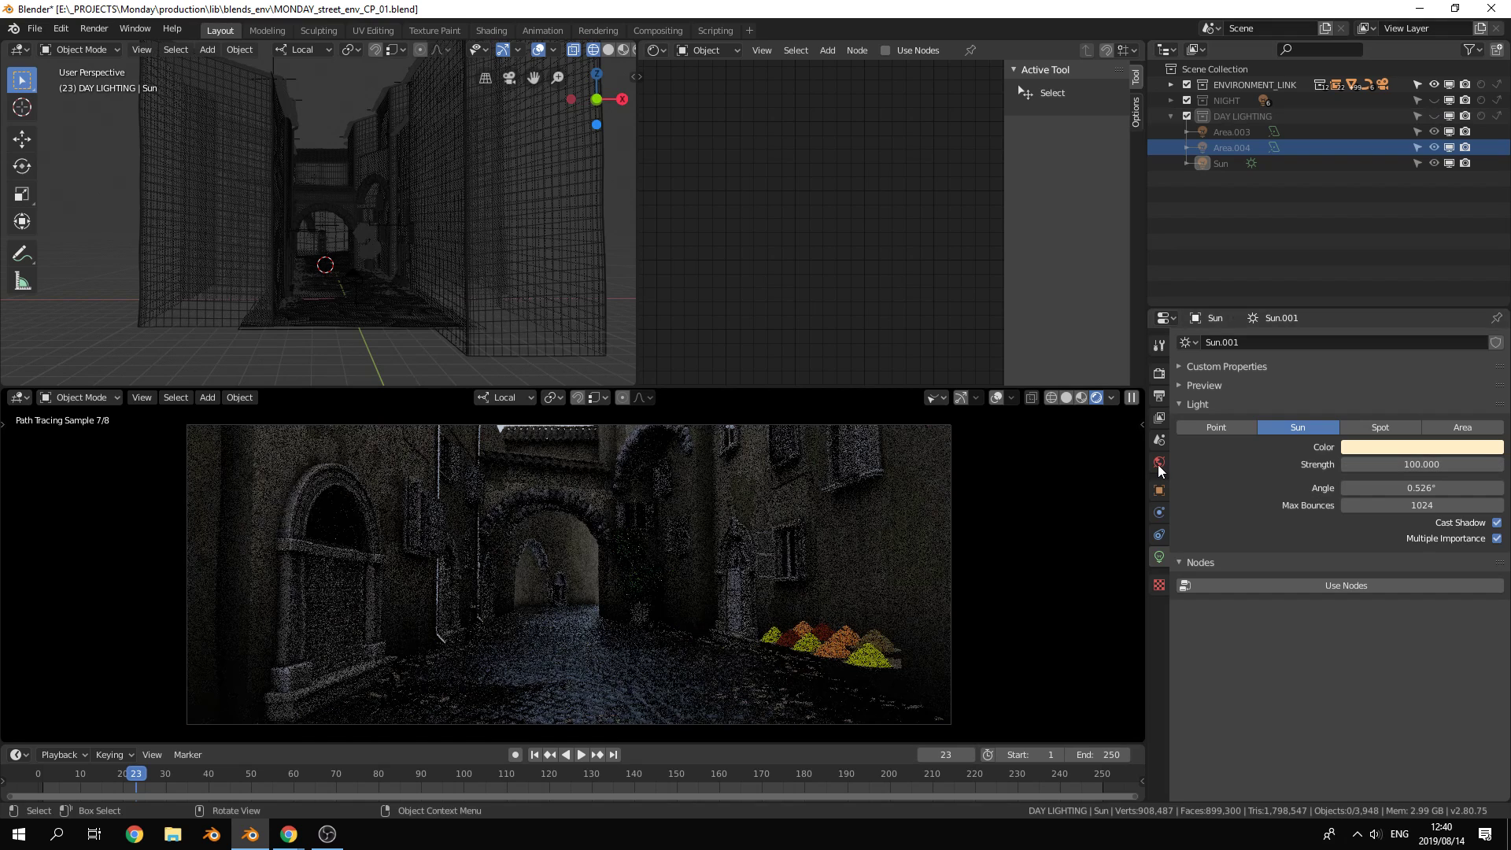
Set the world background strength to 0
left_click(1158, 462)
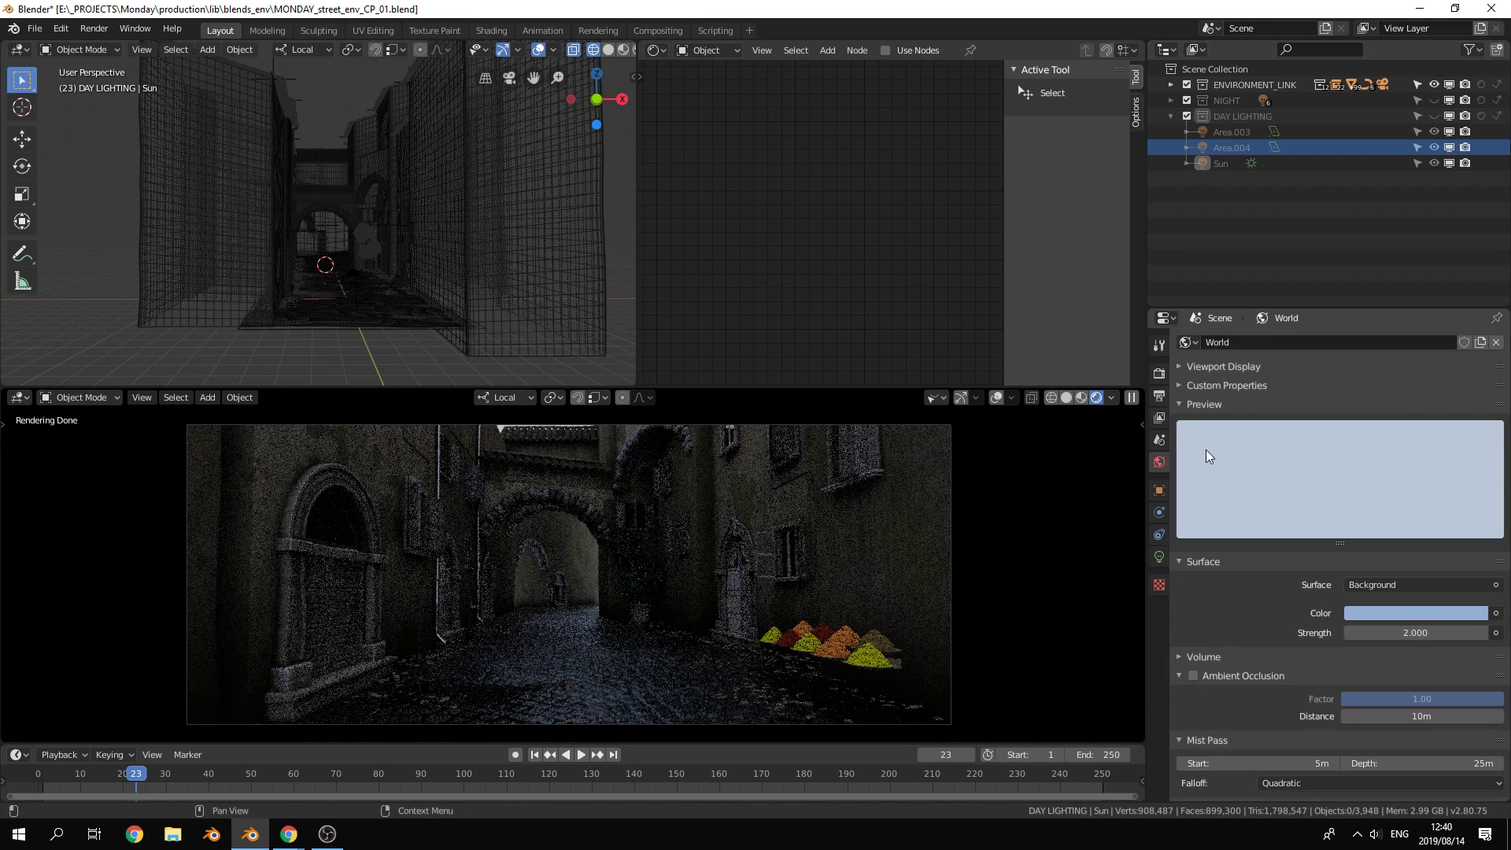
left_click_drag(1415, 632, 1405, 614)
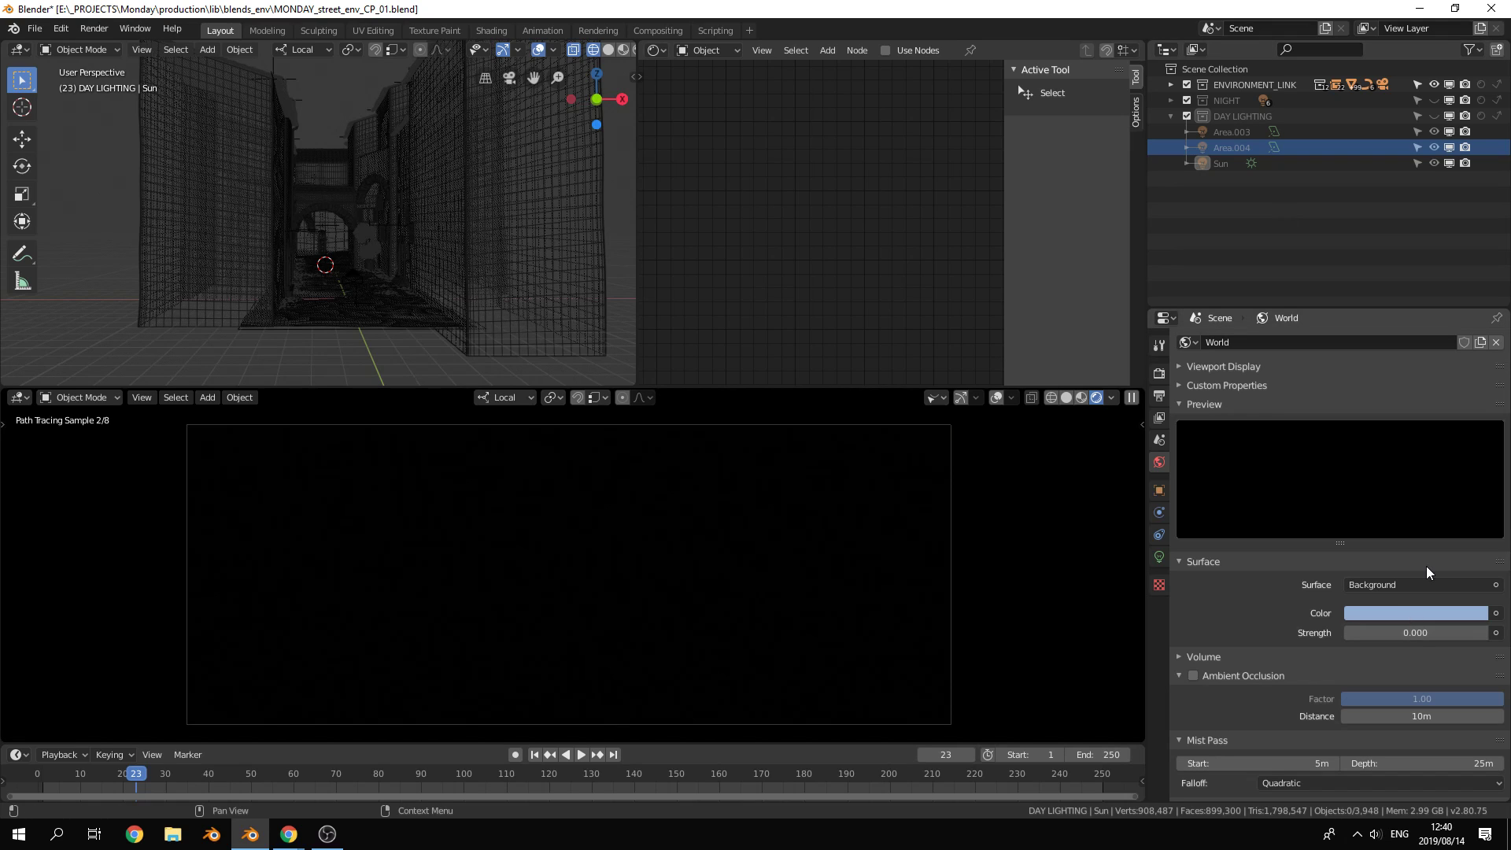
left_click_drag(1420, 632, 1419, 610)
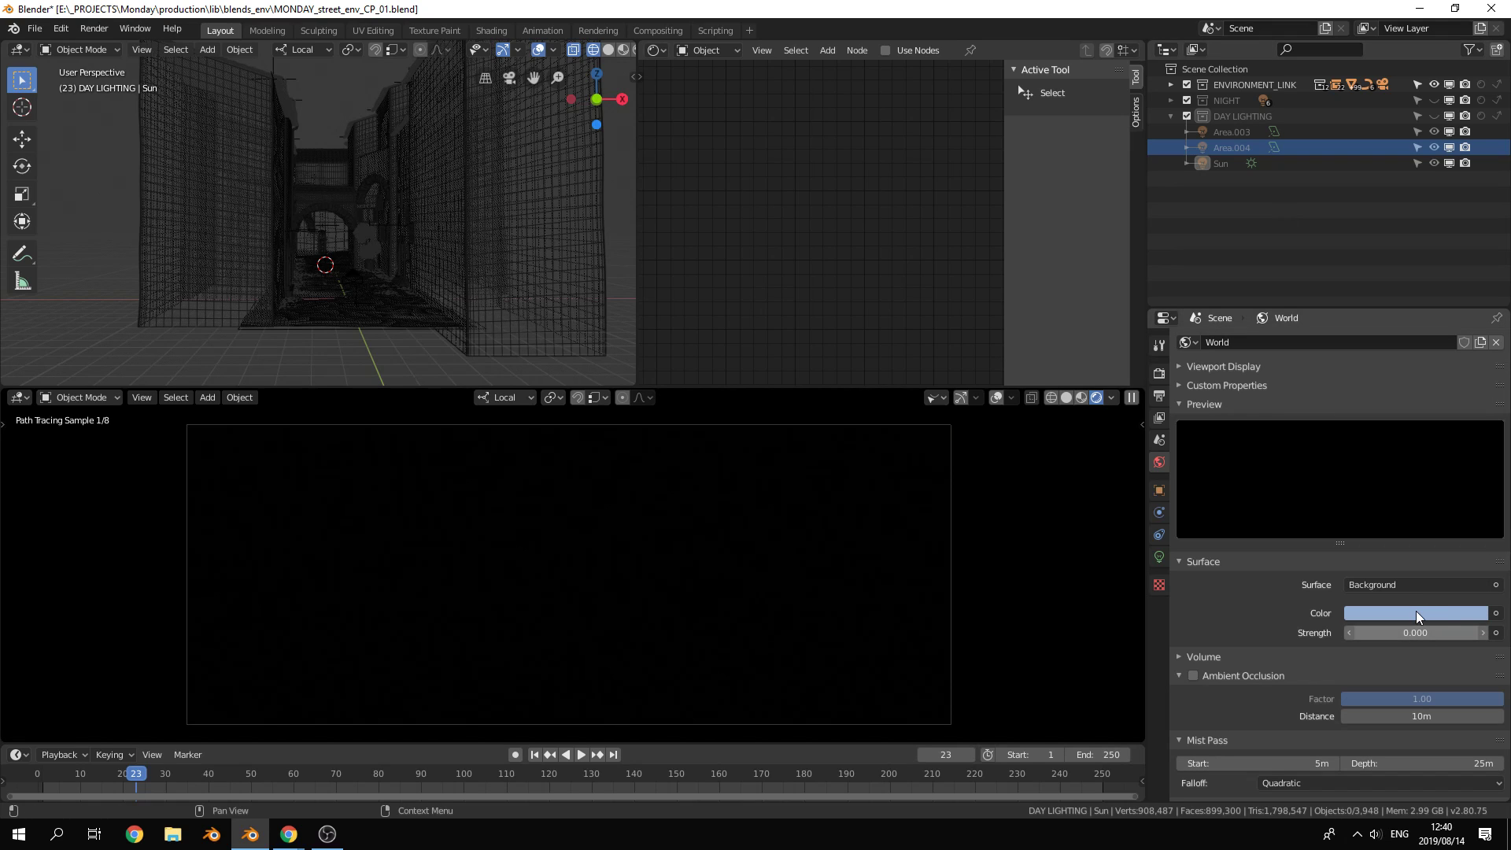
Change the world background to a saturated blue with H 0.629, S 0.698, V 0.833, and set its strength to 1
left_click(1414, 607)
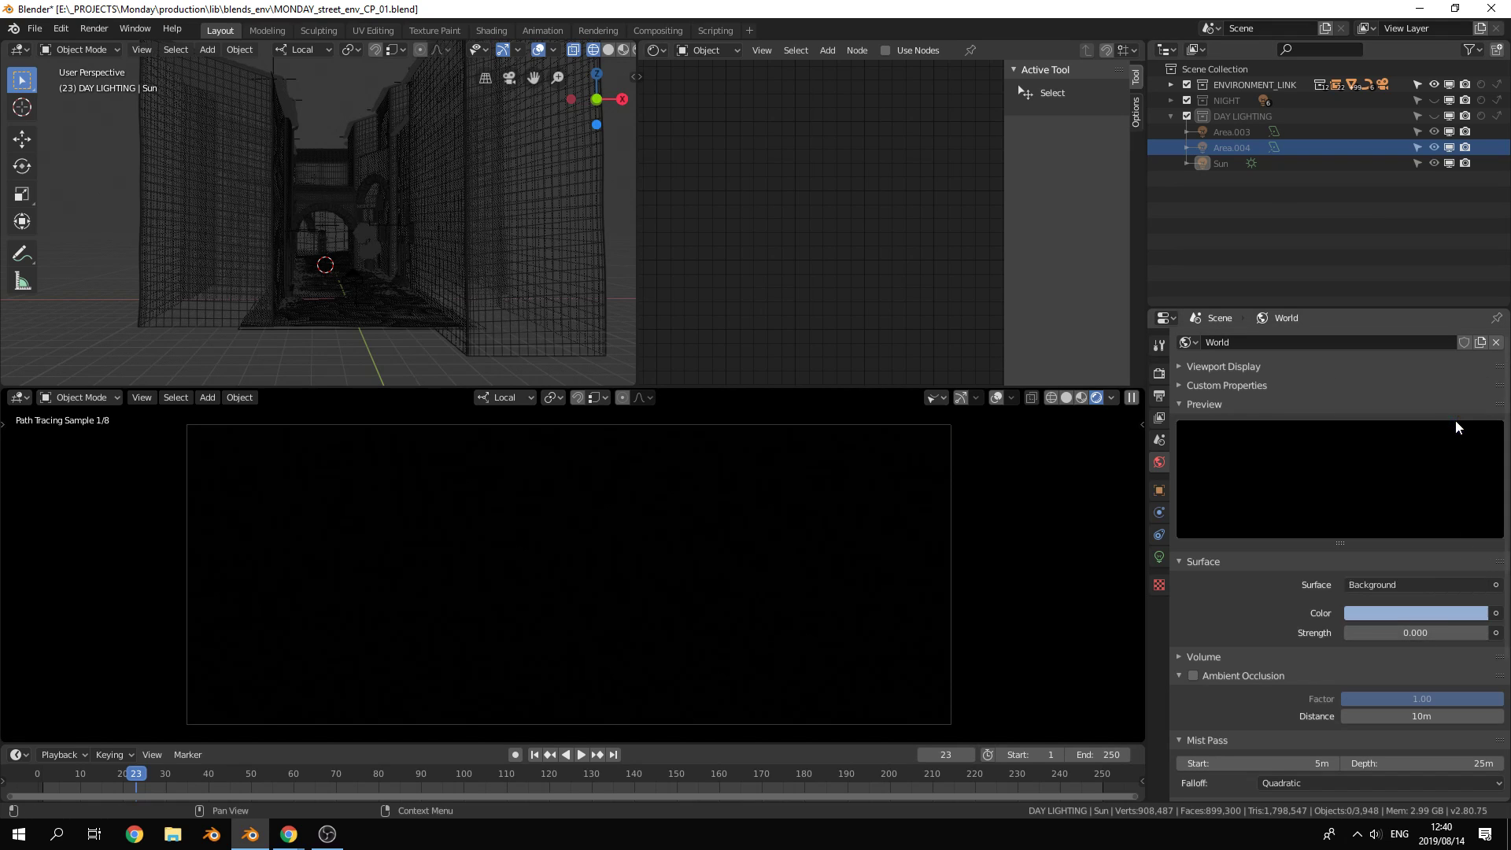
left_click(1407, 607)
left_click_drag(1422, 467, 1435, 416)
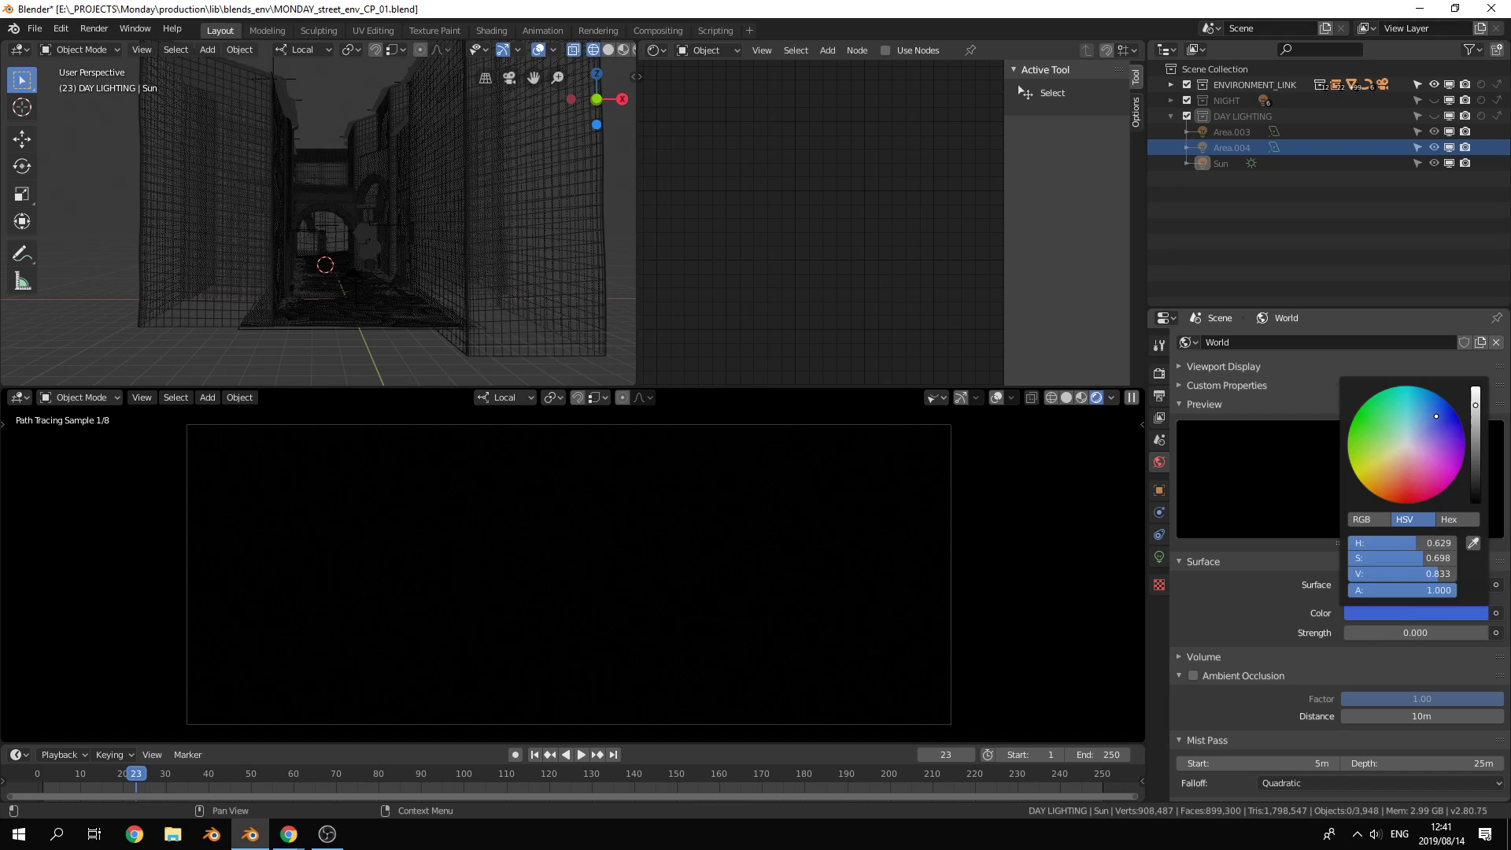
left_click(1439, 634)
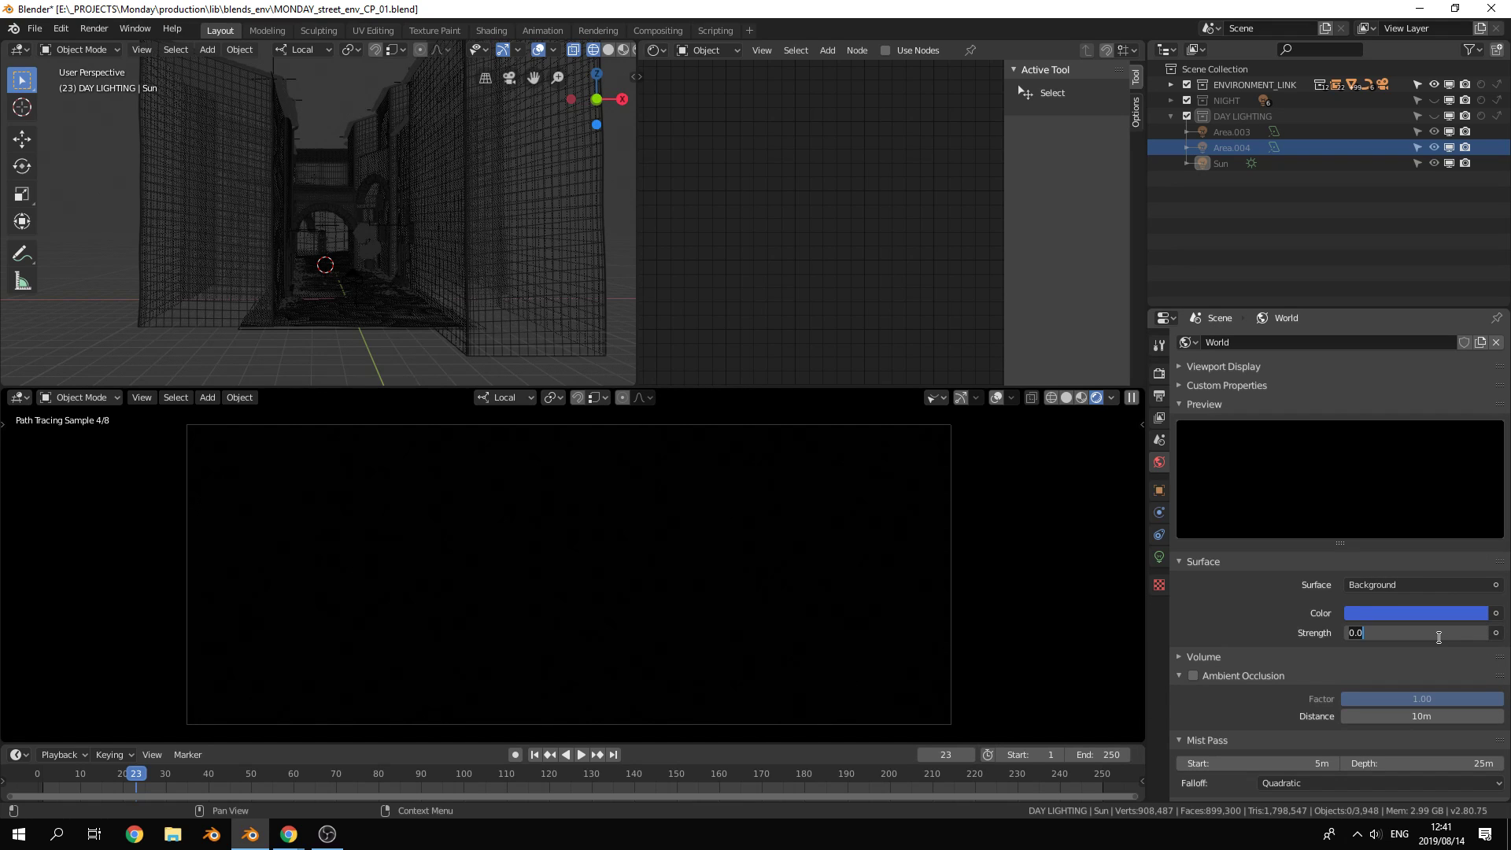
type("1")
key("Return")
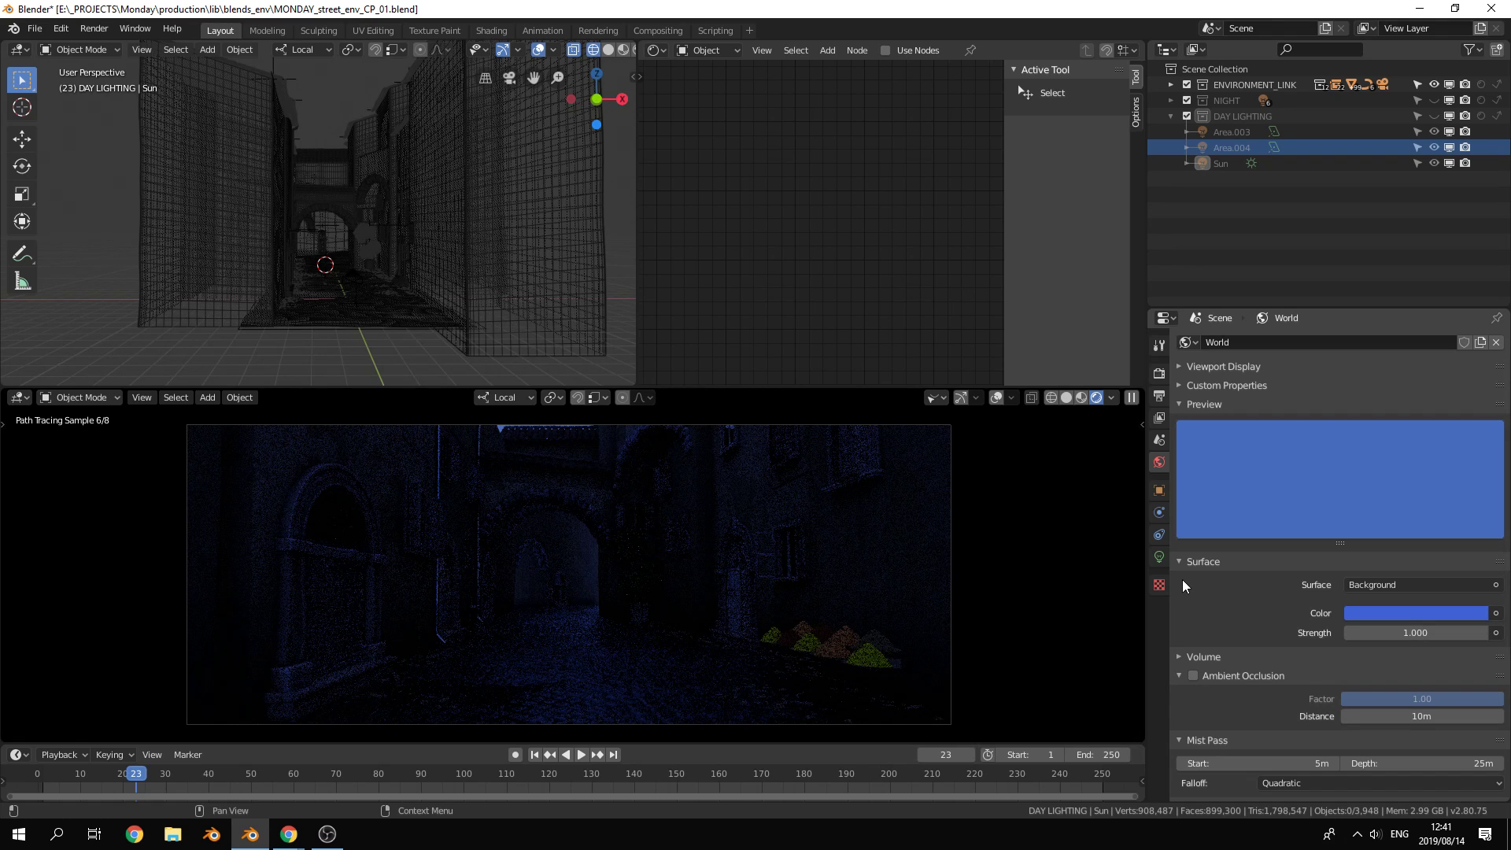
Unhide the NIGHT collection so that only its Moon light is shown
left_click(1169, 115)
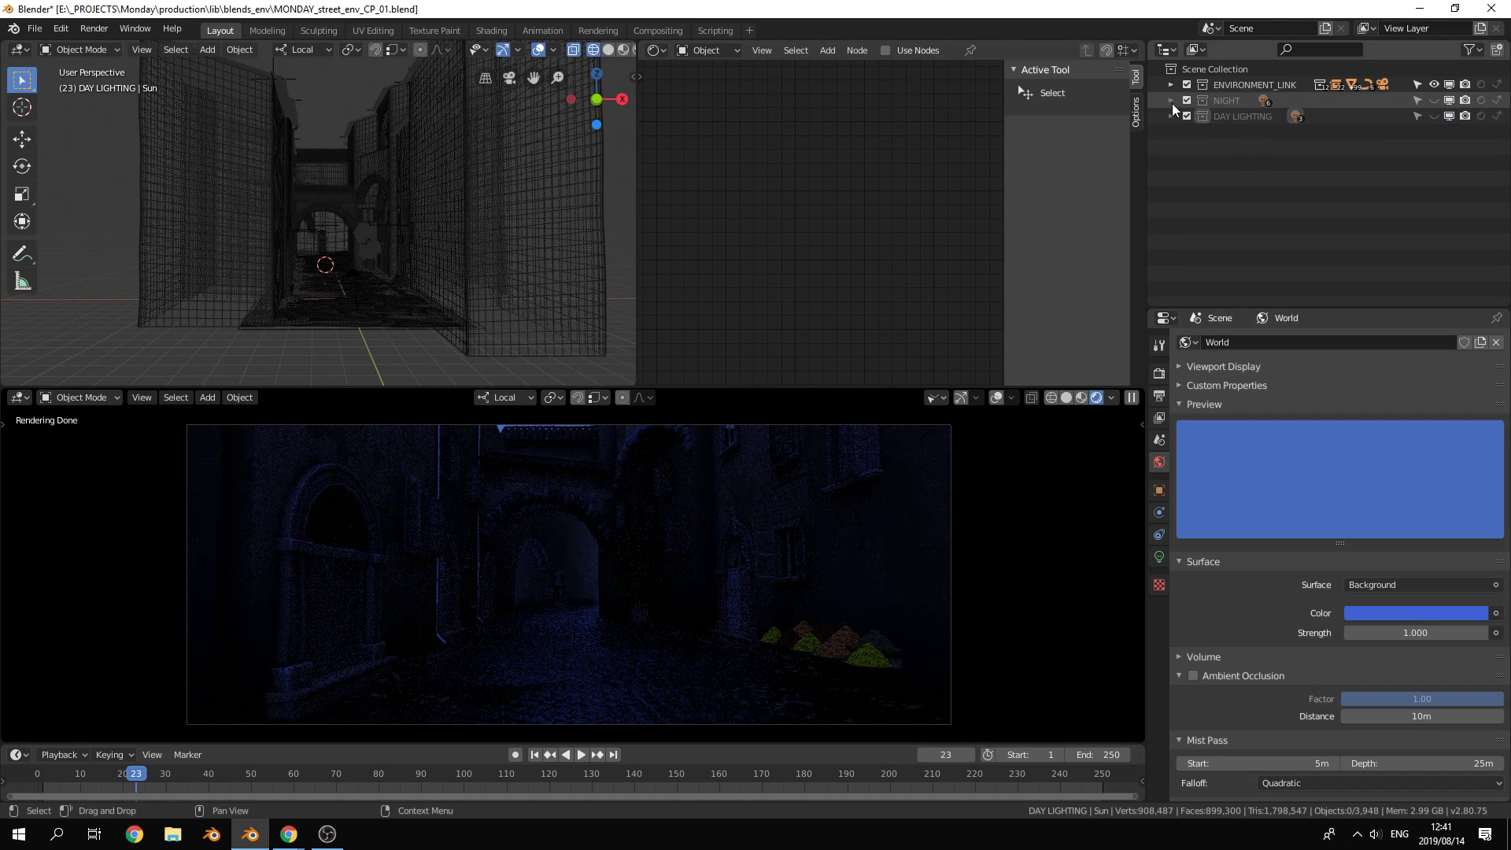
left_click(1171, 101)
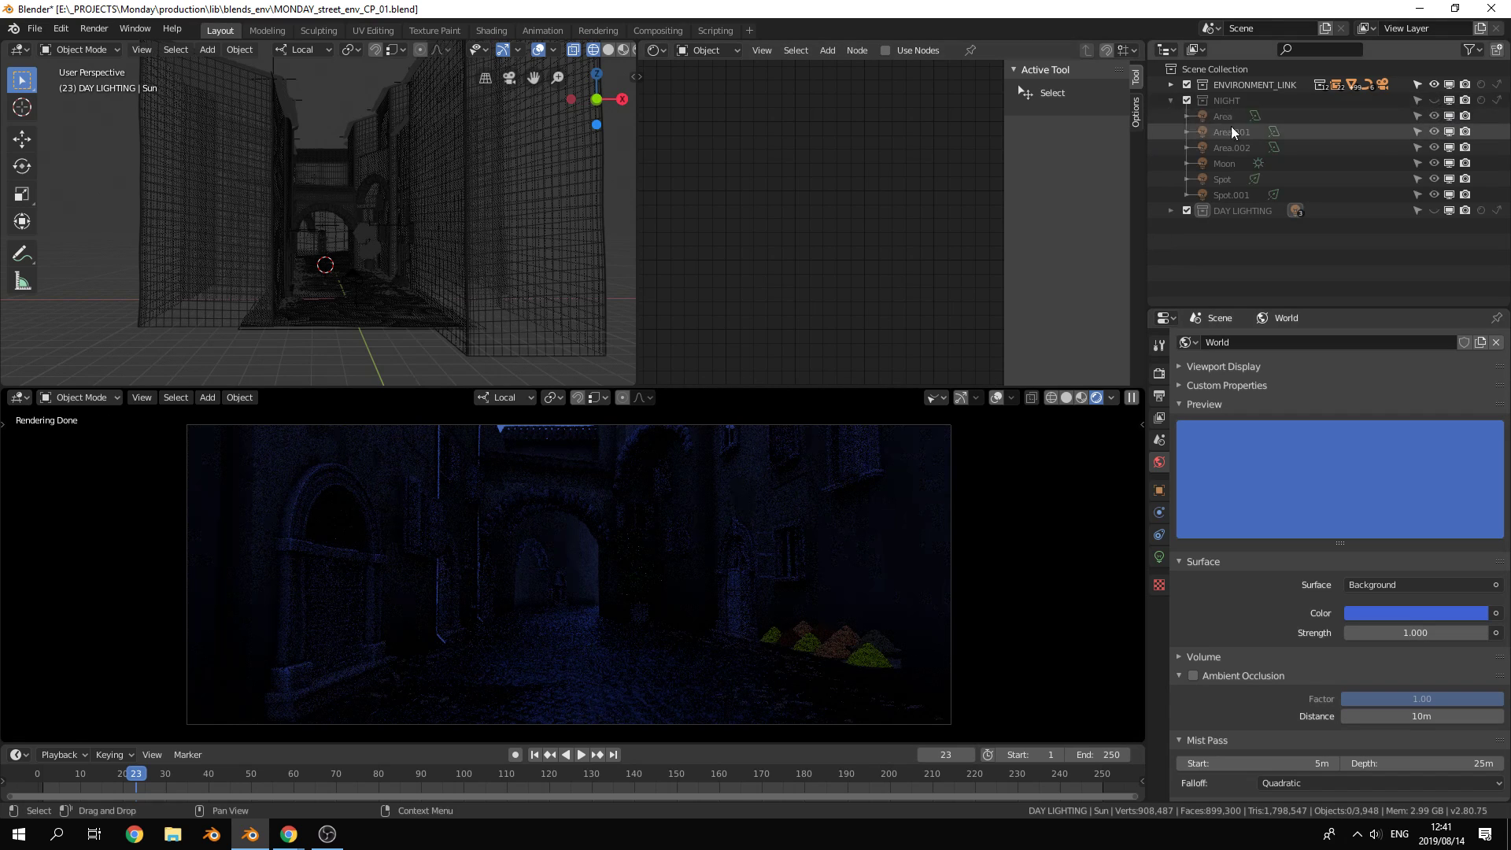
left_click(1433, 100)
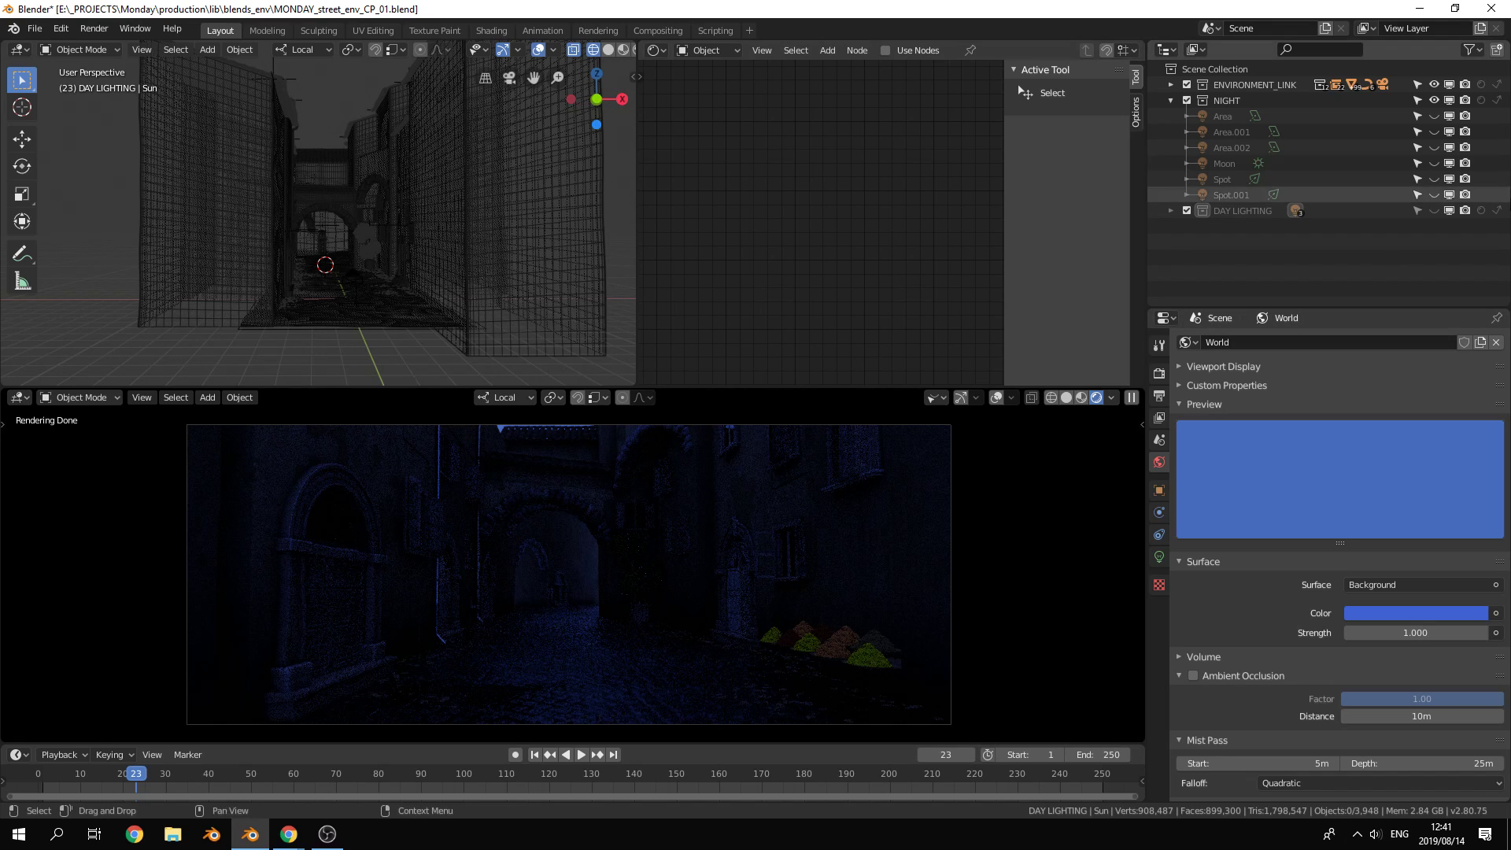
left_click(1434, 162)
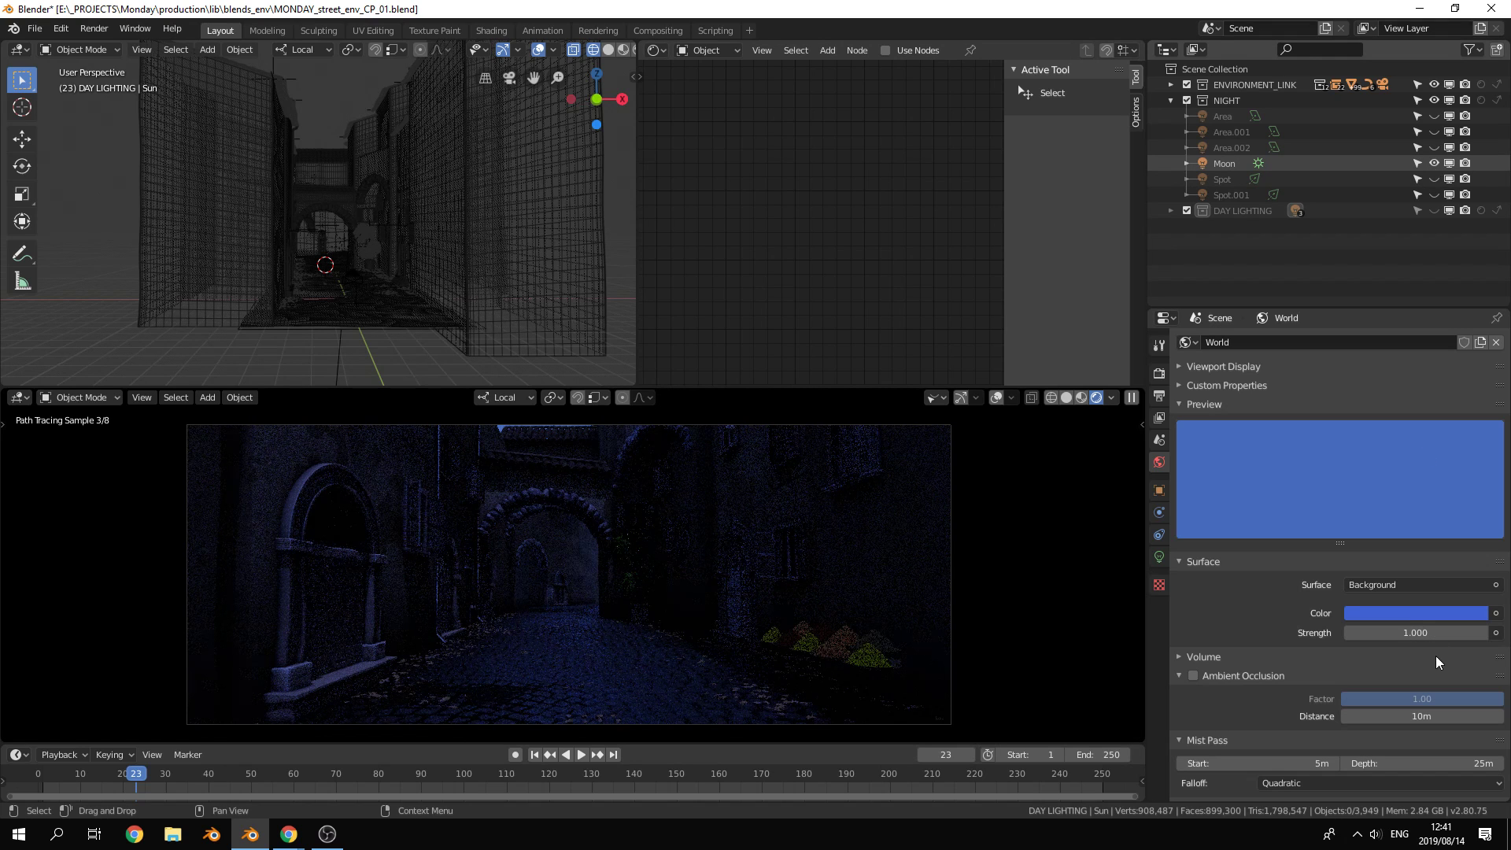
Reduce the world background strength to 0.5
left_click(1434, 632)
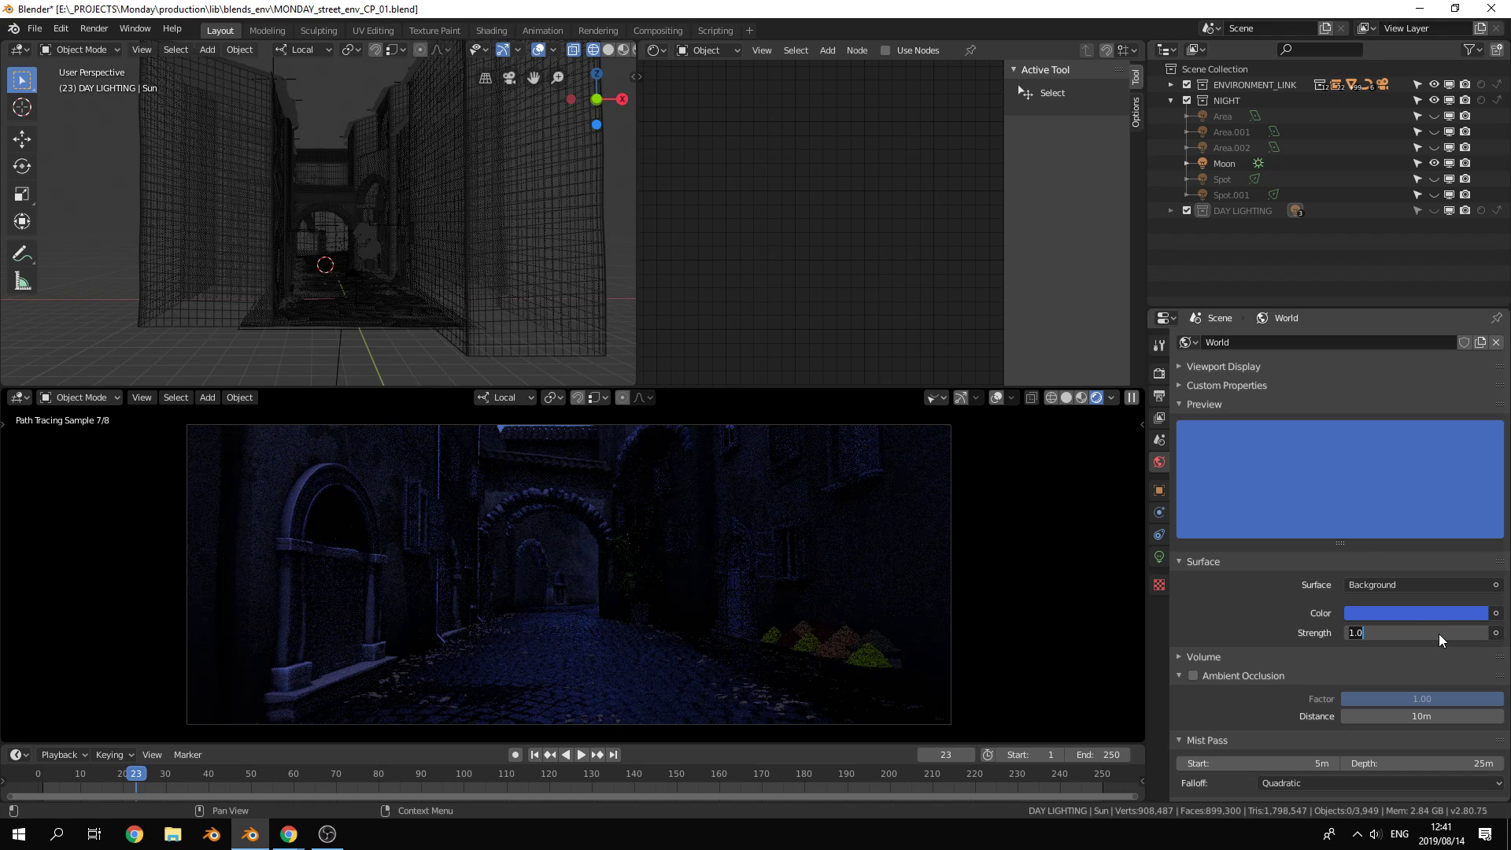
type("0.5")
key("Return")
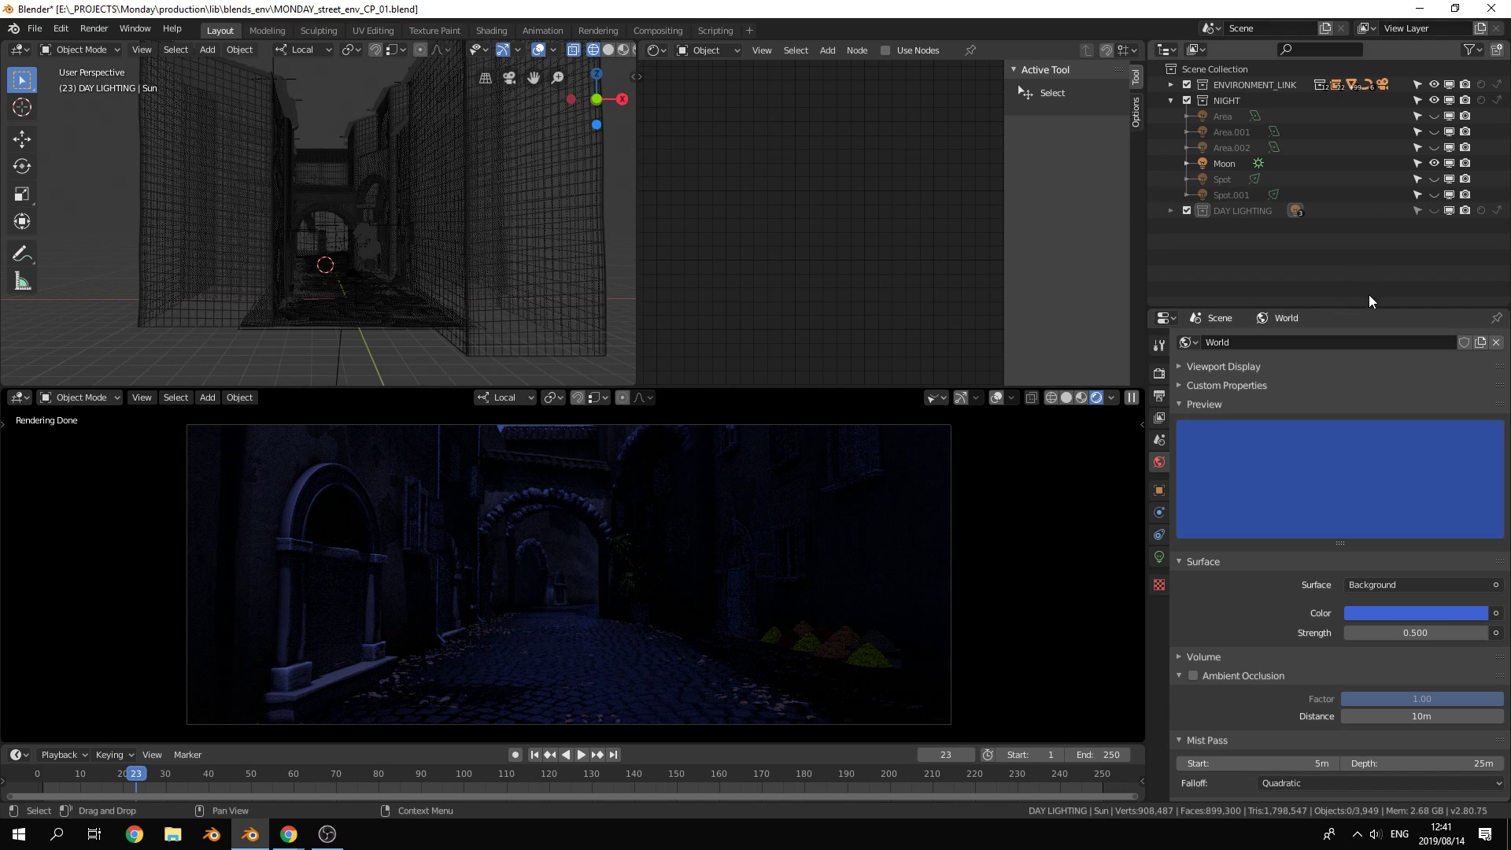
Unhide the night lights Spot, Spot.001, Area and Area.001 one after another to compare their contributions
left_click(1433, 179)
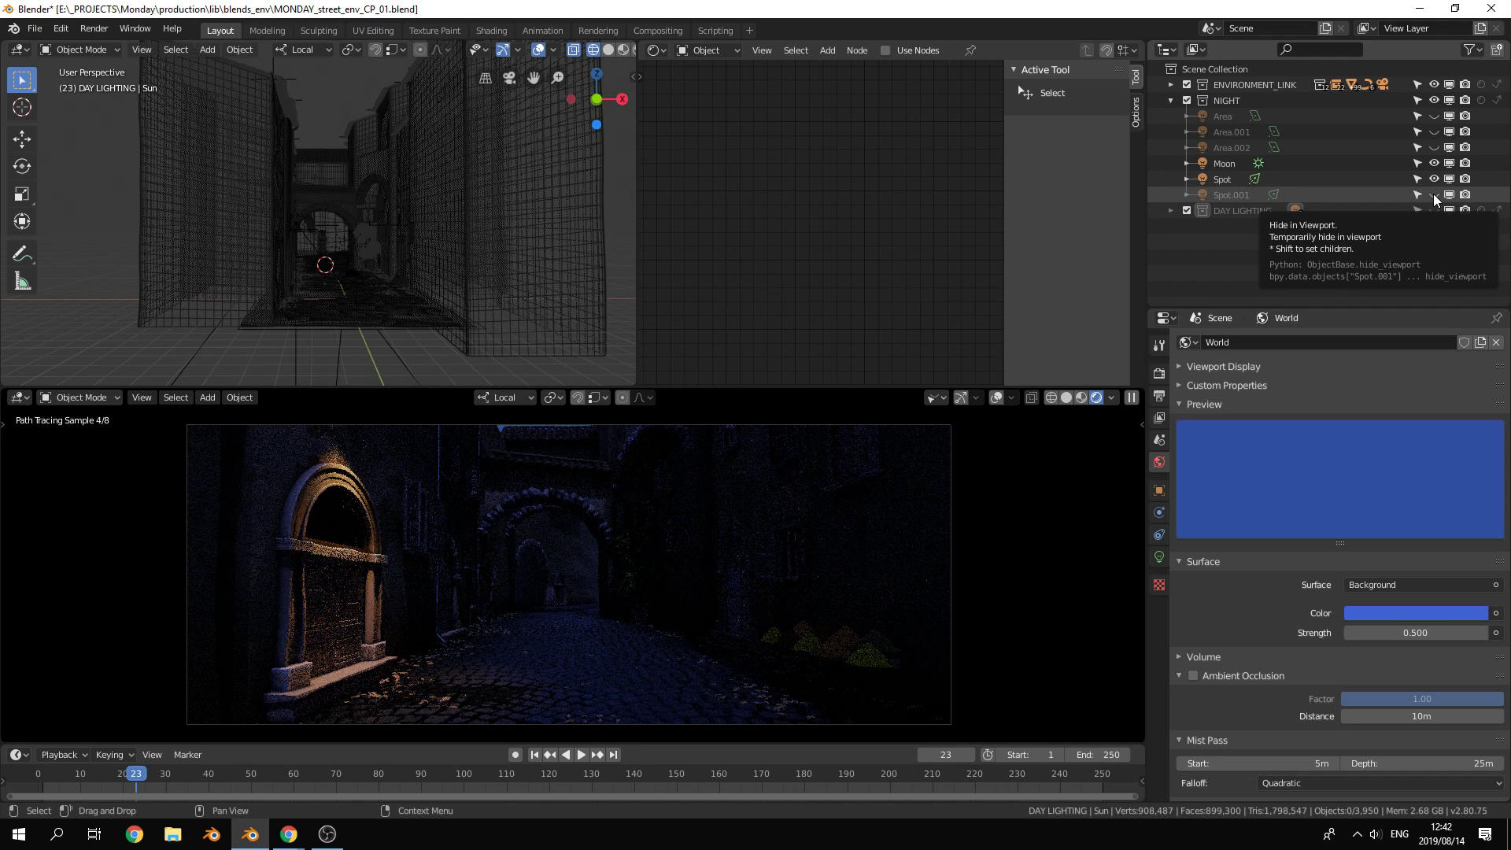
left_click(1433, 195)
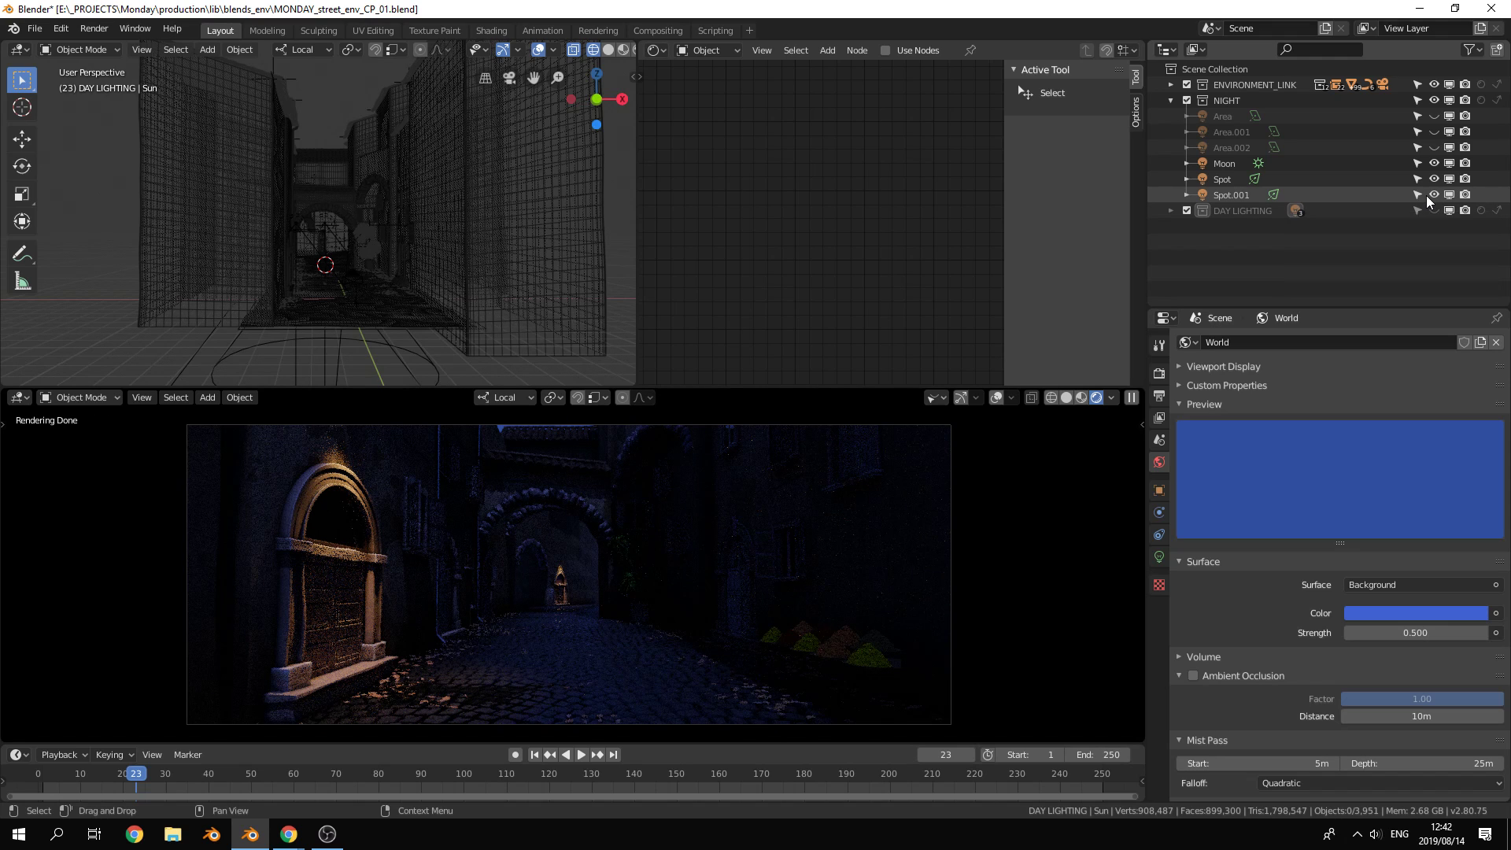
left_click(1434, 116)
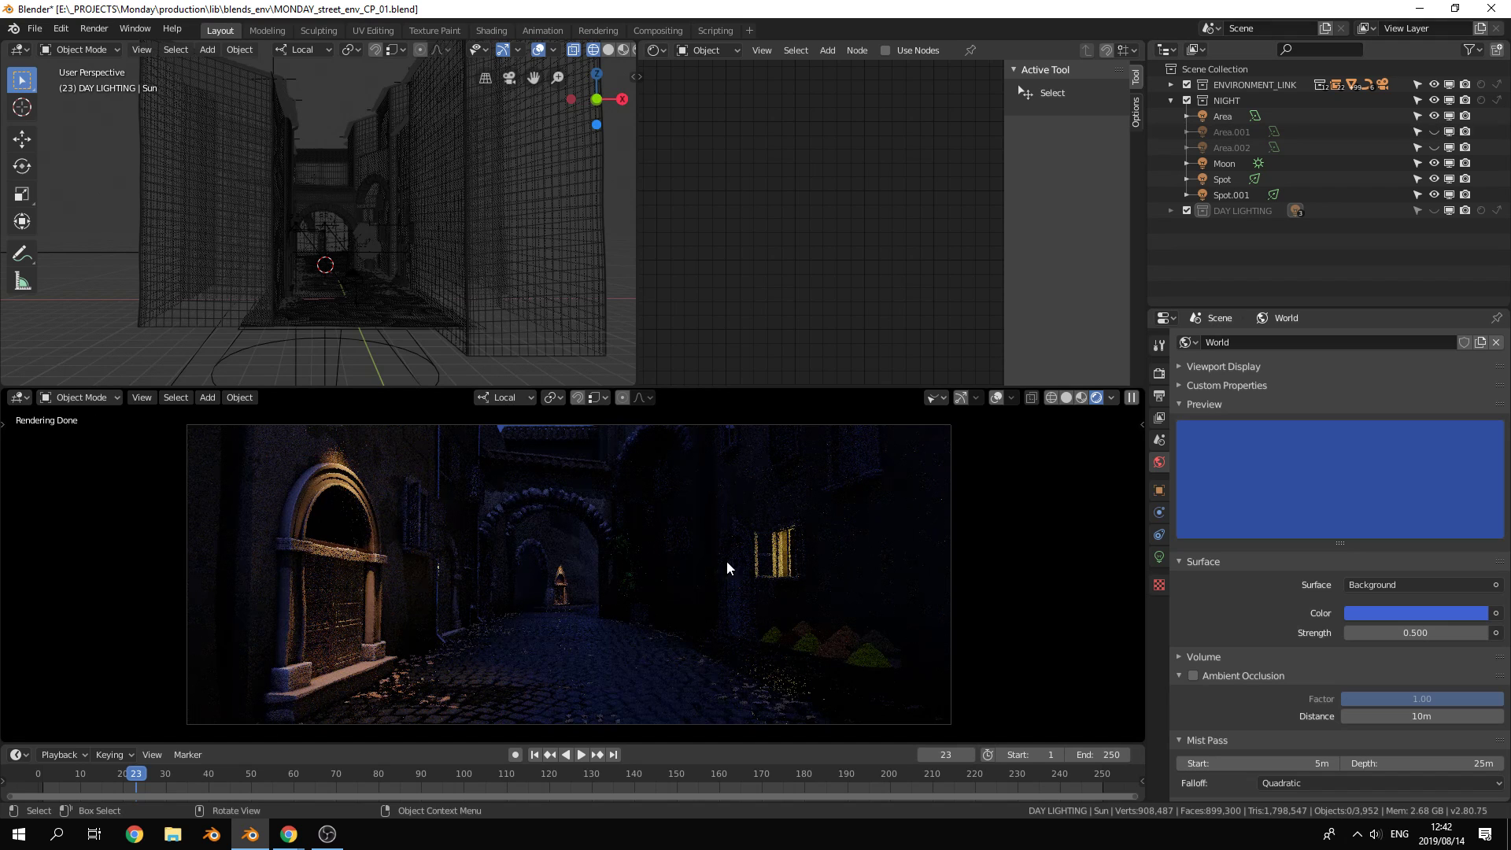
left_click(1434, 132)
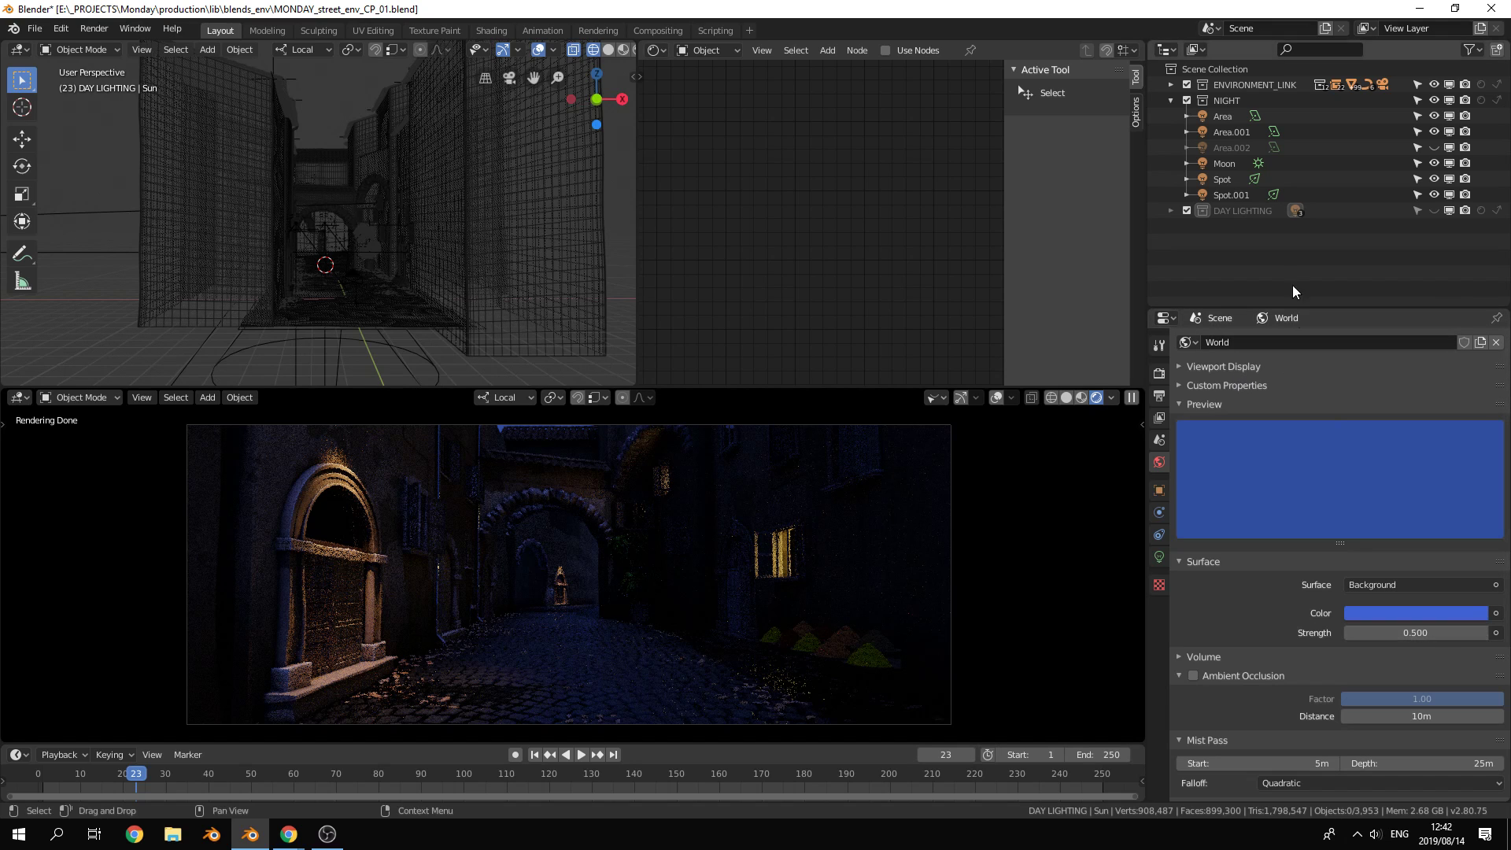
Set the Moon light's emission strength to 1 and unhide the Area.002 light
left_click(1227, 164)
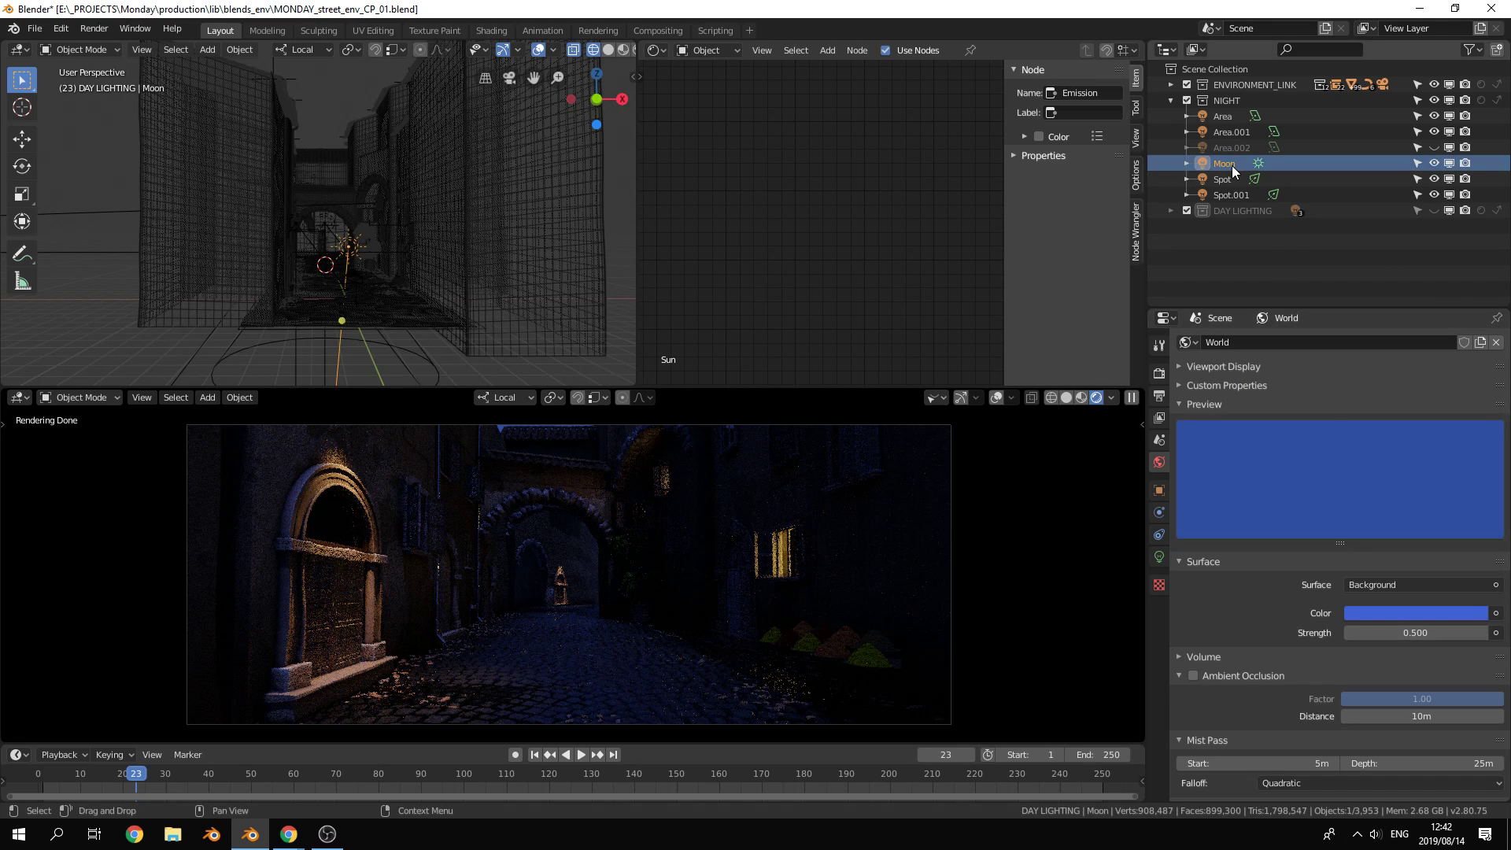
left_click(1159, 558)
left_click(1416, 634)
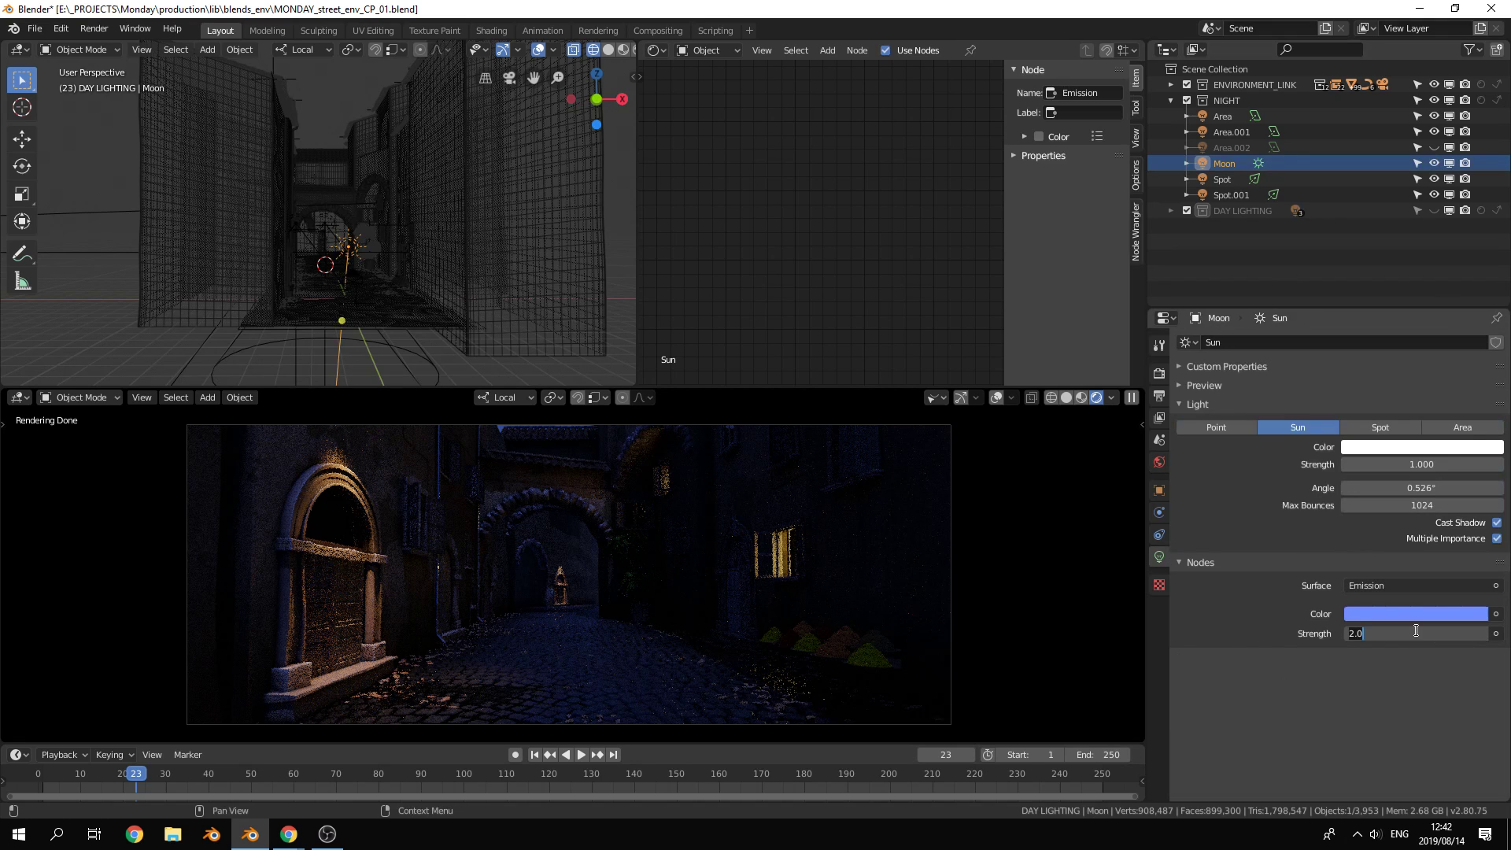
type("1")
key("Return")
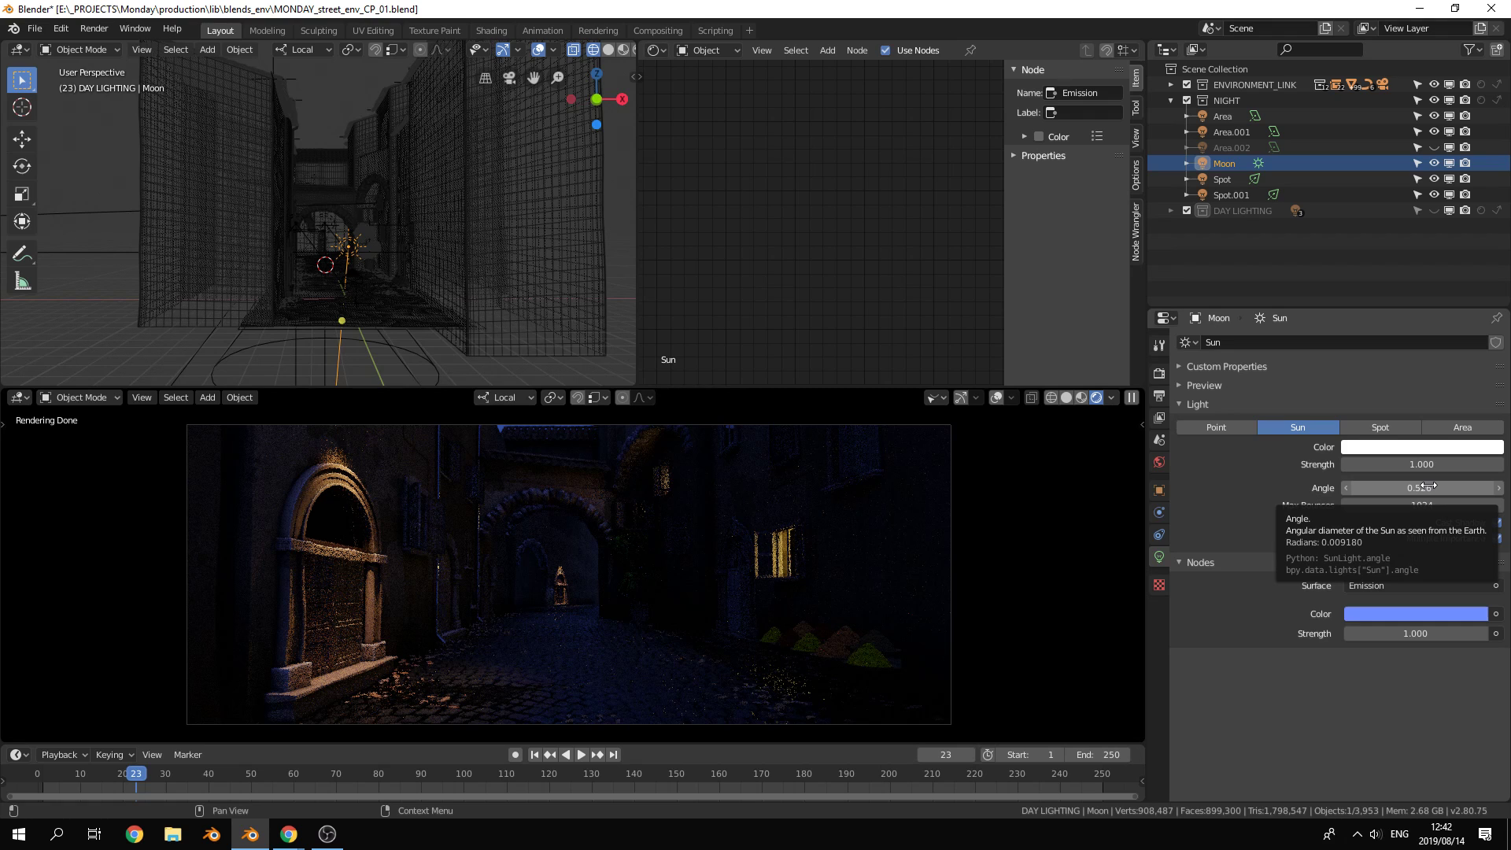
left_click(1432, 147)
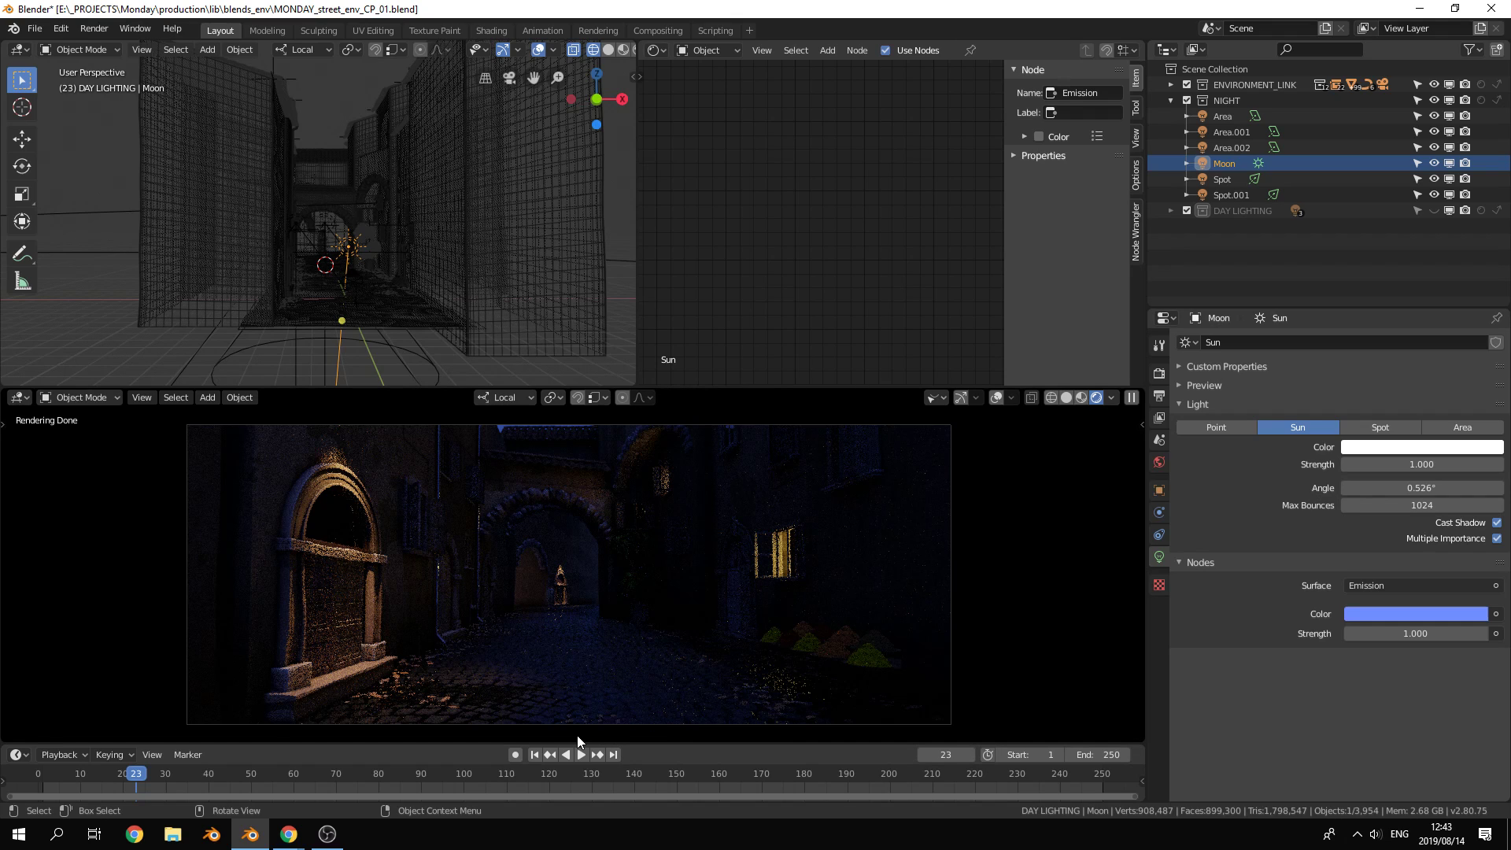
Set the world background strength to 0 and hide the Moon, leaving only the warm practical lights on
left_click(1159, 462)
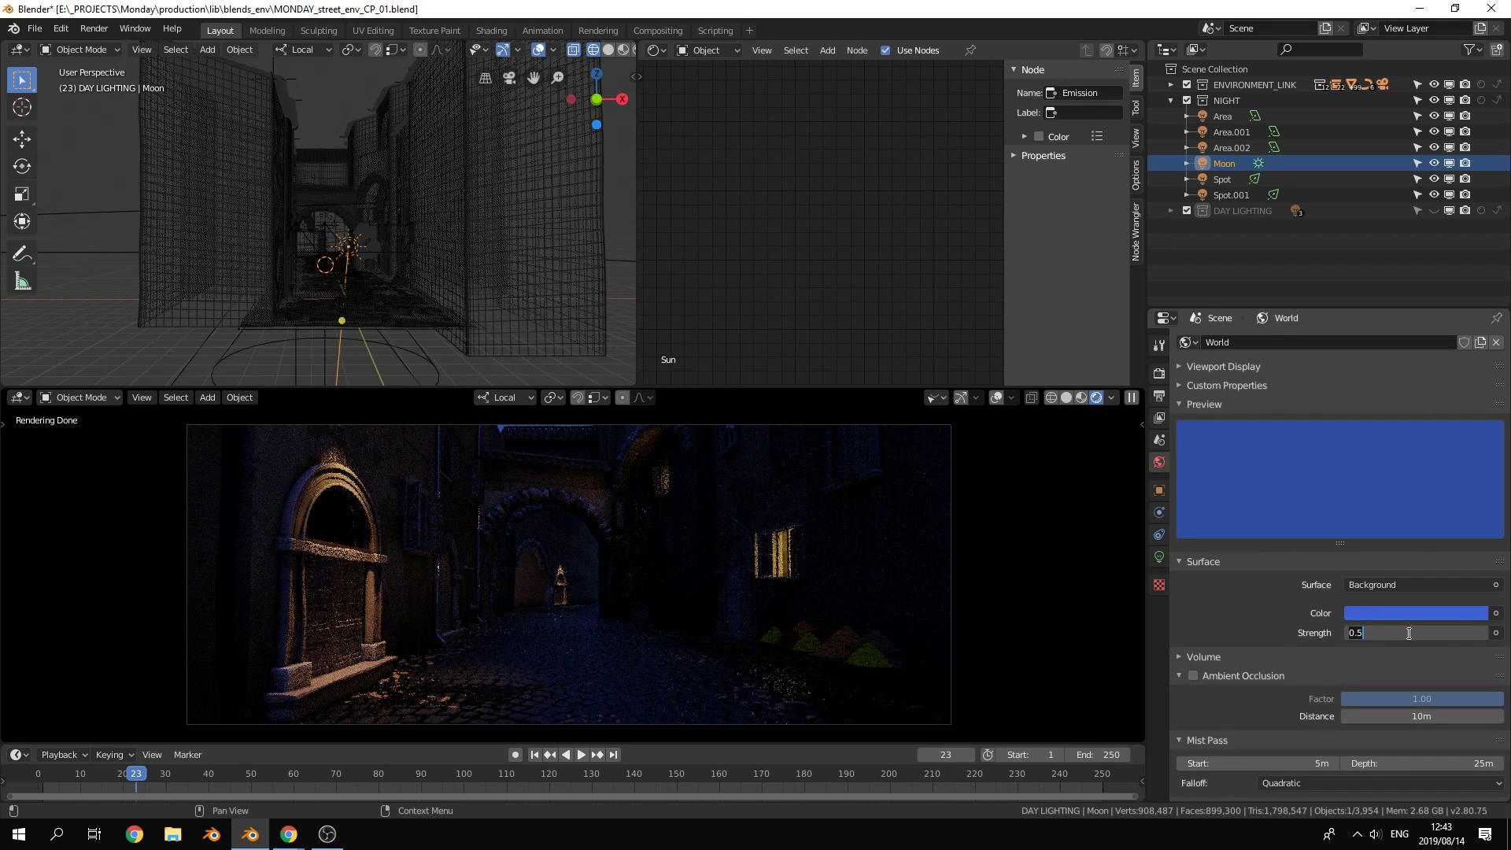
left_click_drag(1410, 633, 1411, 633)
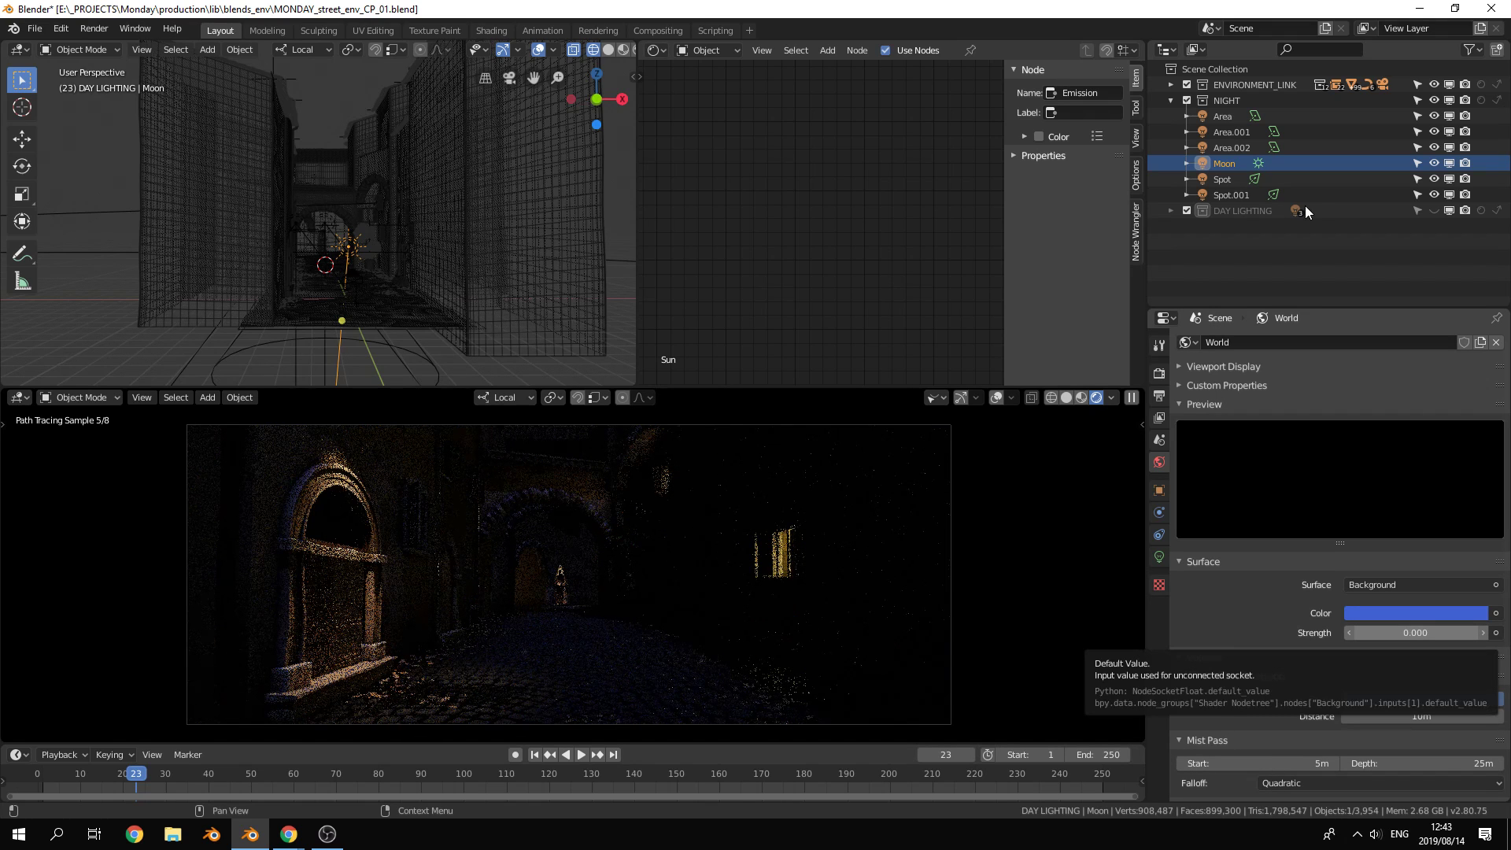
left_click(1433, 163)
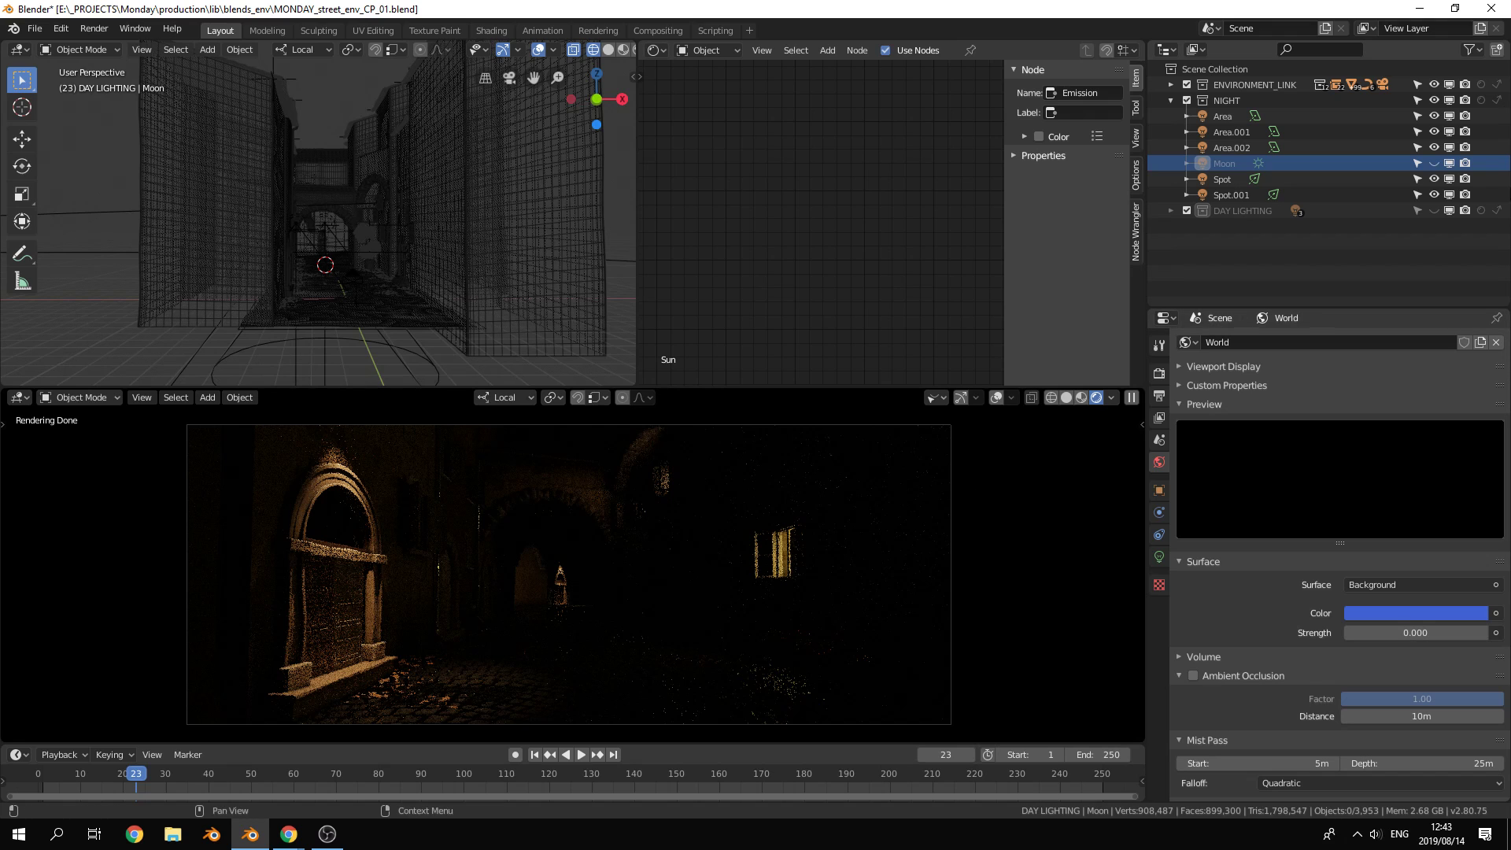
Pause the rendered preview and add a new area light at the 3D cursor in the street
left_click(1132, 397)
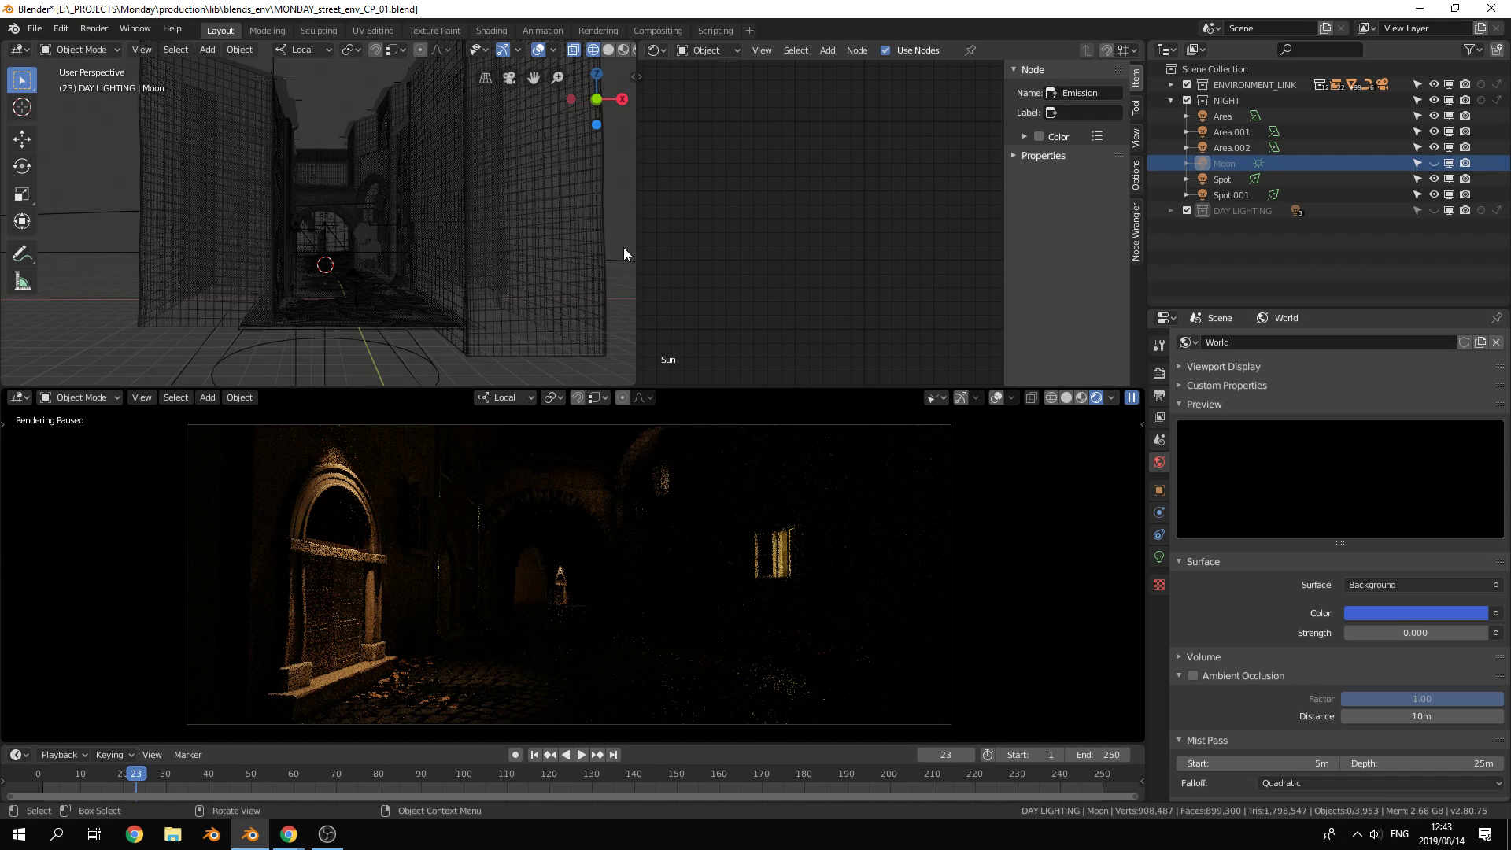
middle_click_drag(624, 254, 335, 317)
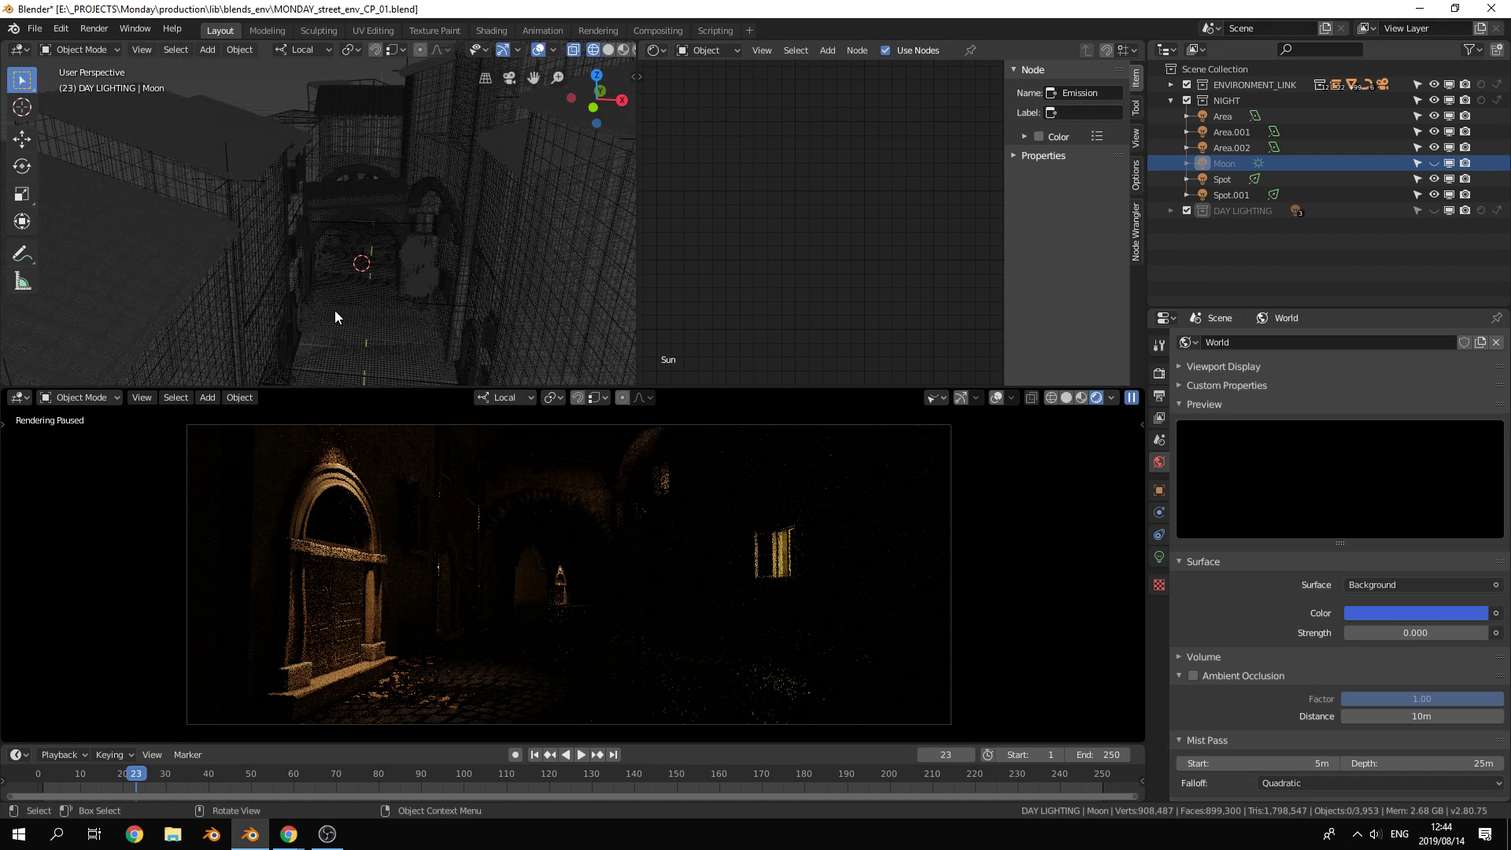
key("shift+a")
mouse_move(300, 312)
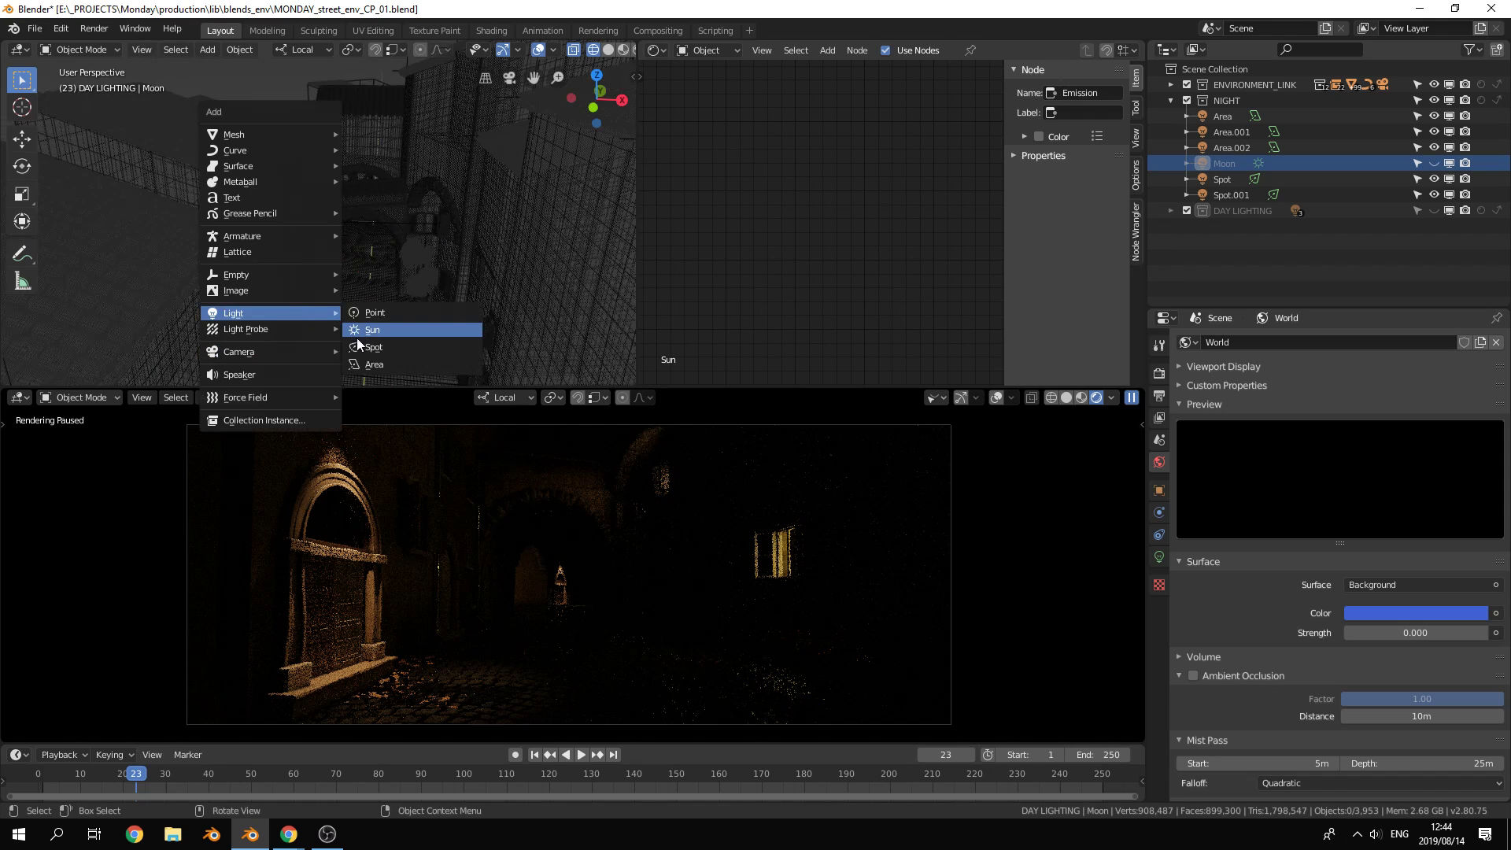
left_click(381, 362)
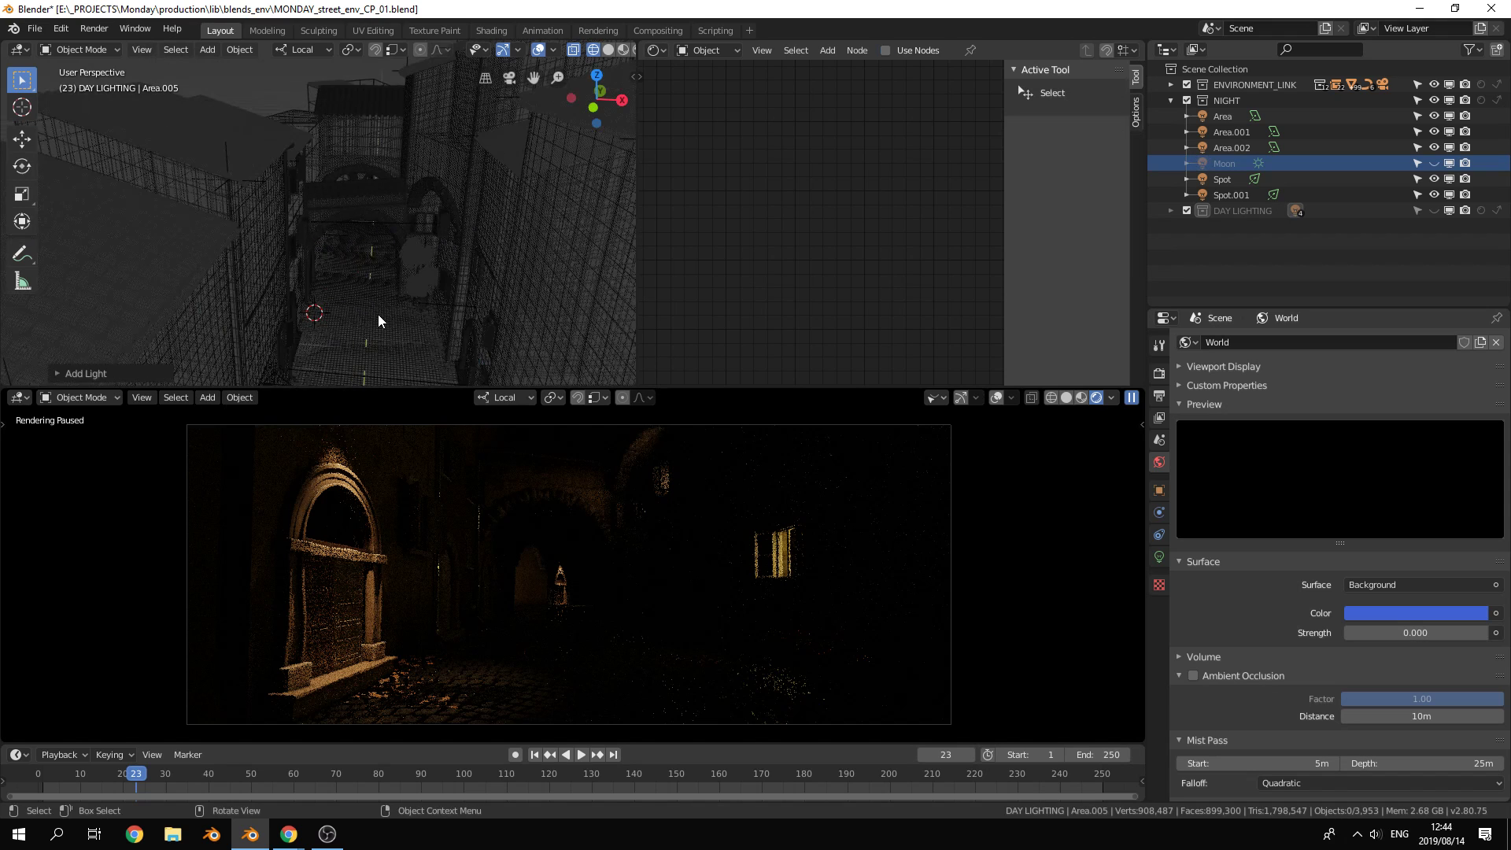
middle_click_drag(378, 314, 371, 280)
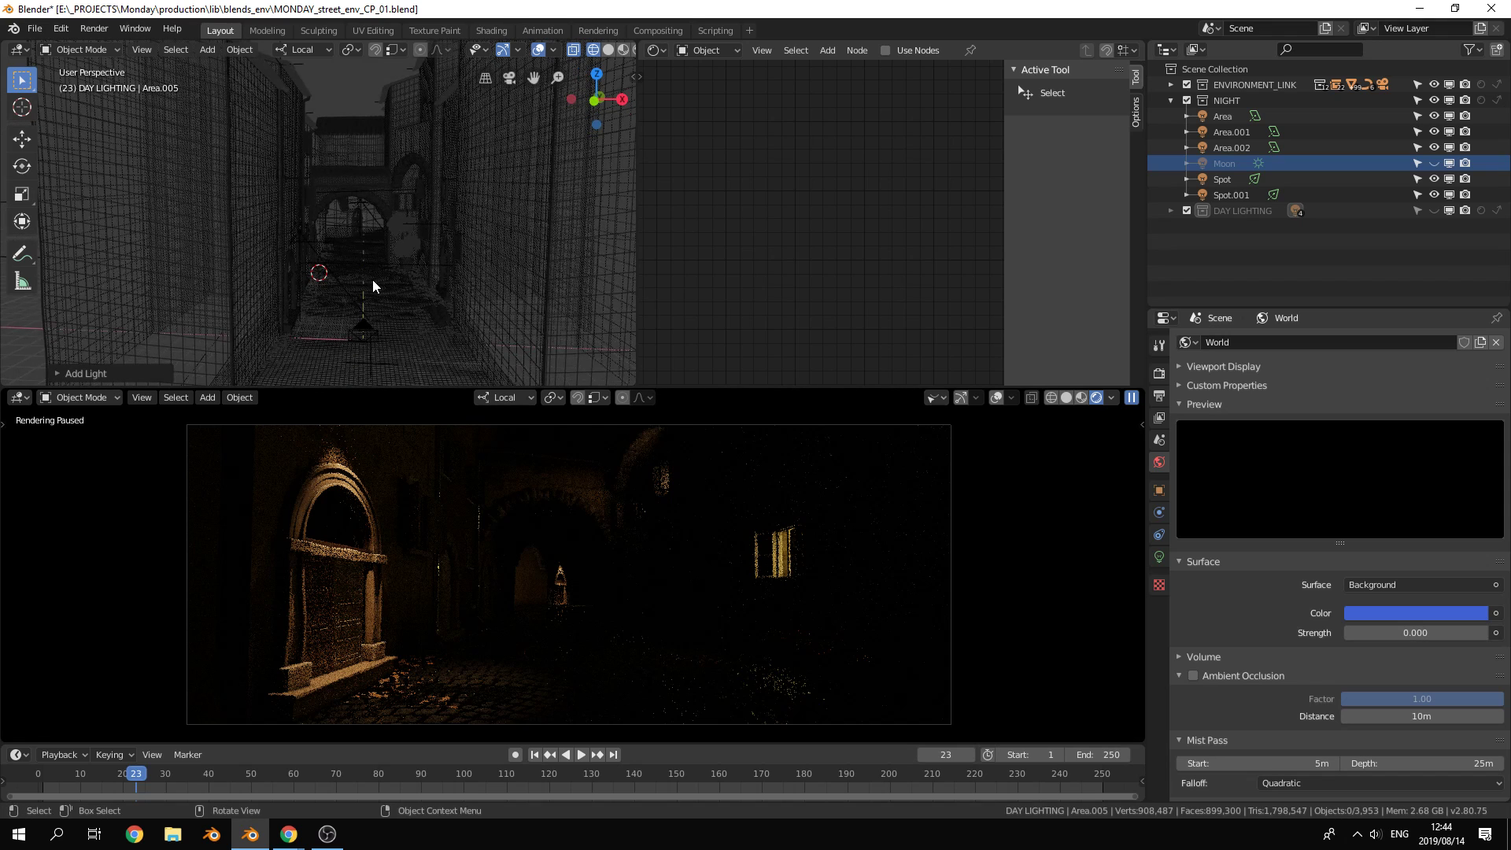
Move the new area light into the NIGHT collection, exclude the DAY LIGHTING collection and make NIGHT the active collection
left_click(1171, 211)
left_click_drag(1235, 259, 1225, 111)
left_click(1187, 227)
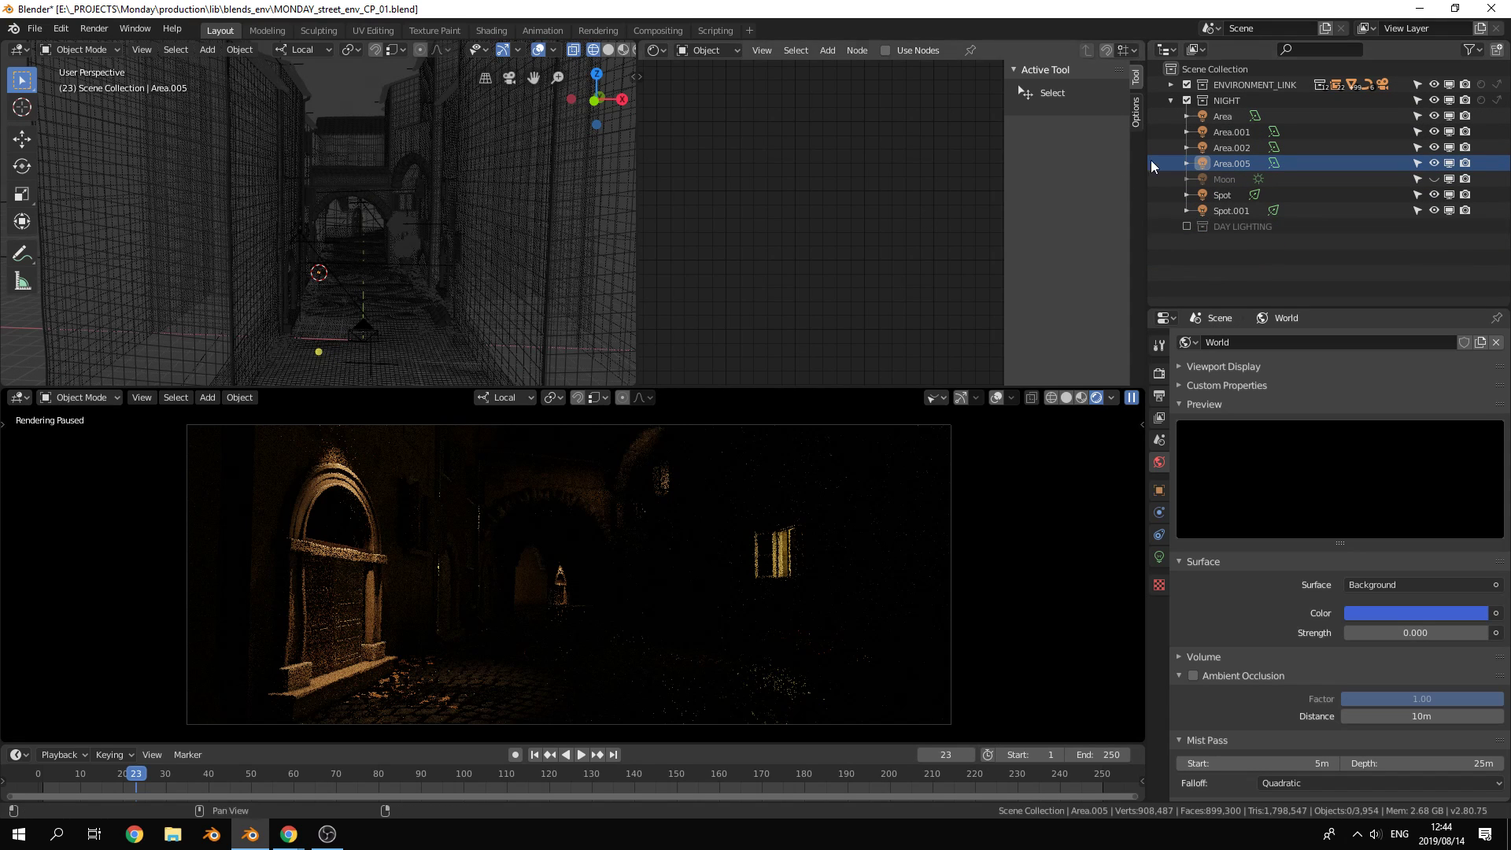
left_click(1259, 101)
Select the new area light and move it up and toward the middle of the street, adjusting its position from above
scroll(358, 314, "up", 5)
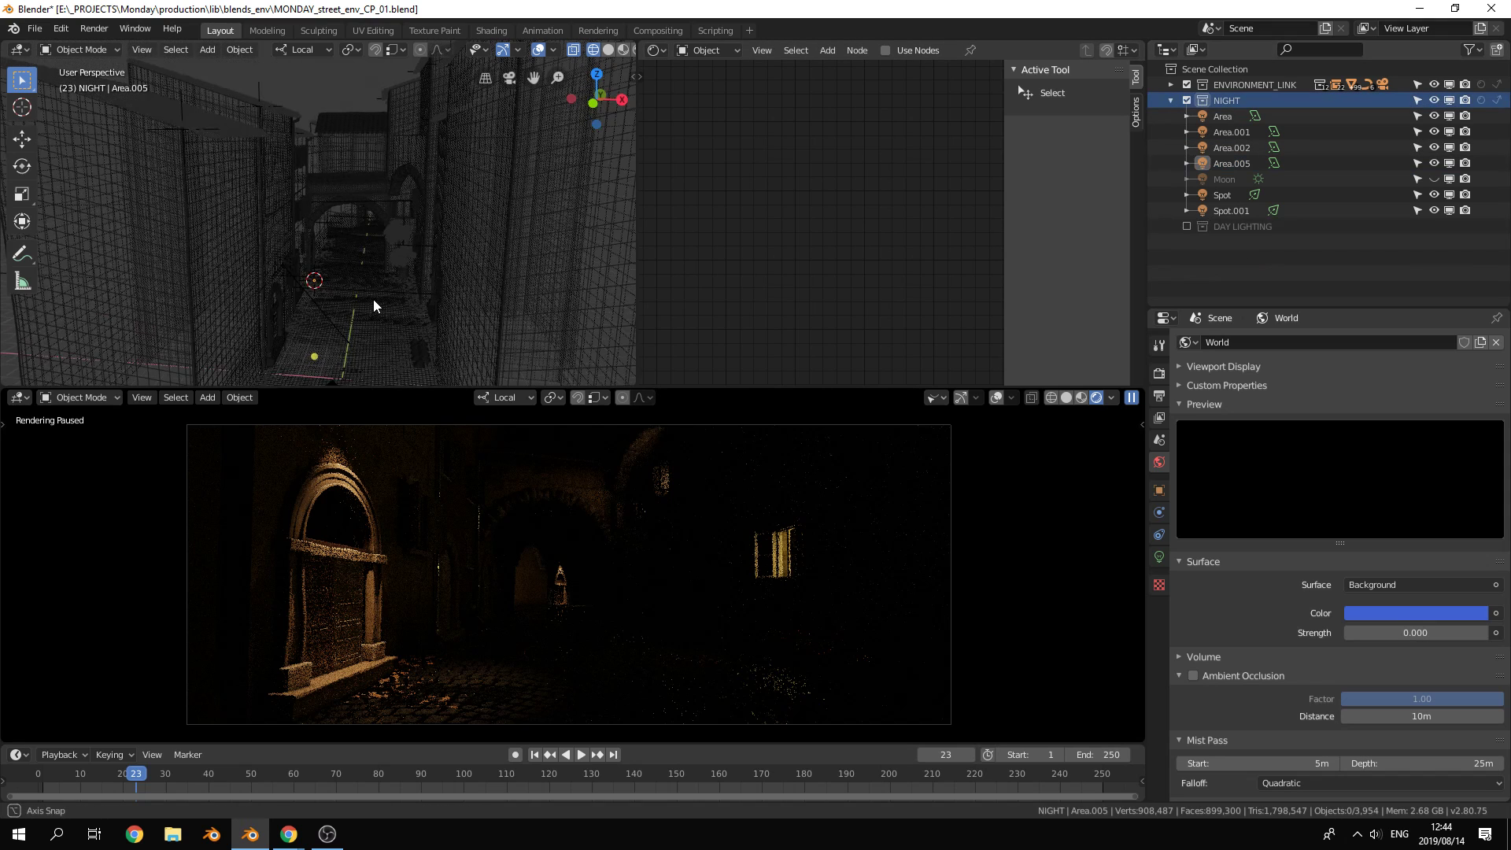
left_click(370, 286)
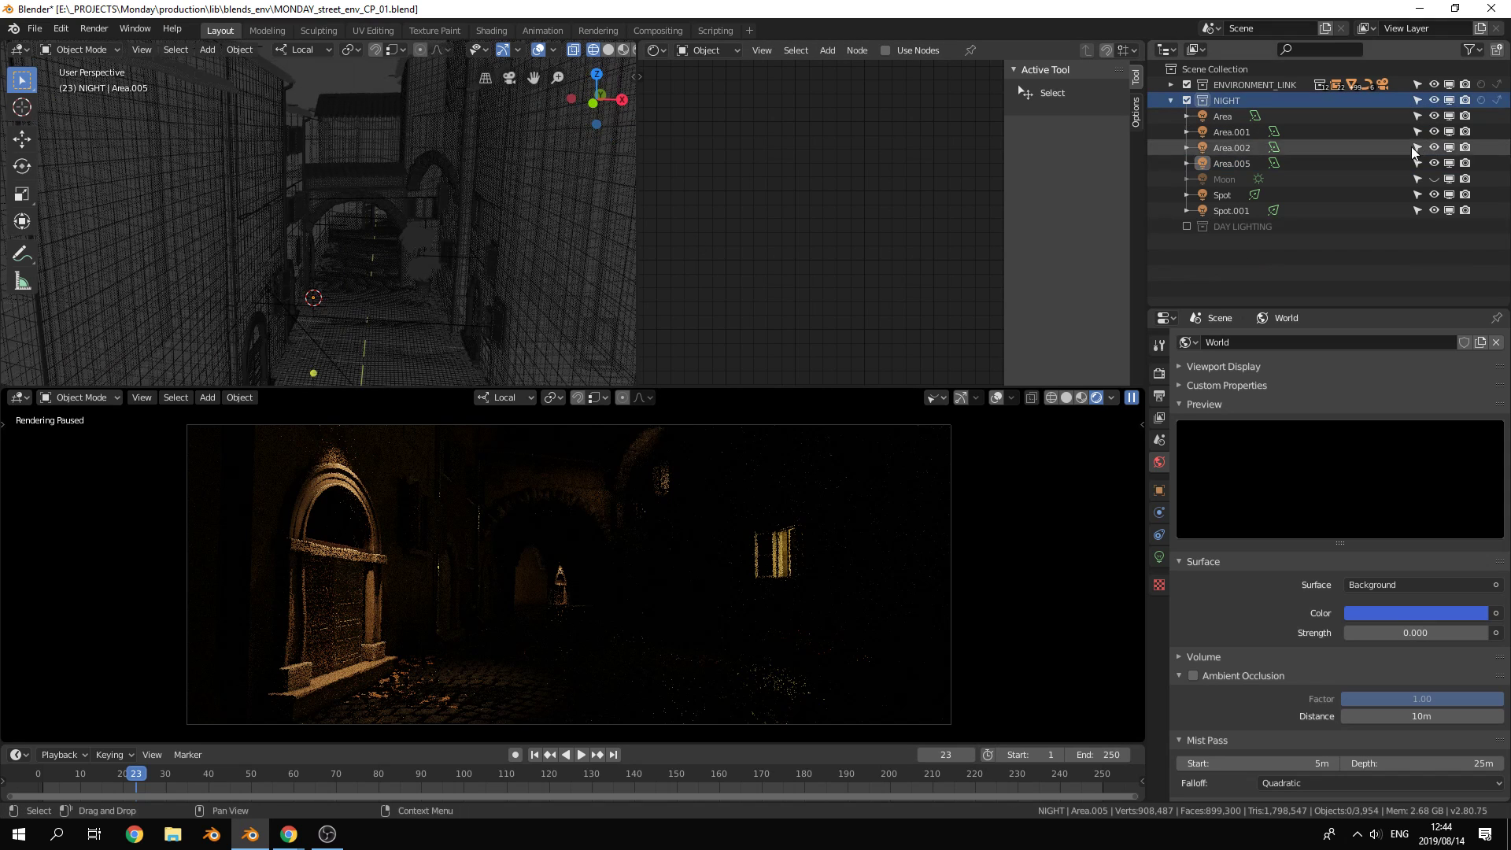
key("g")
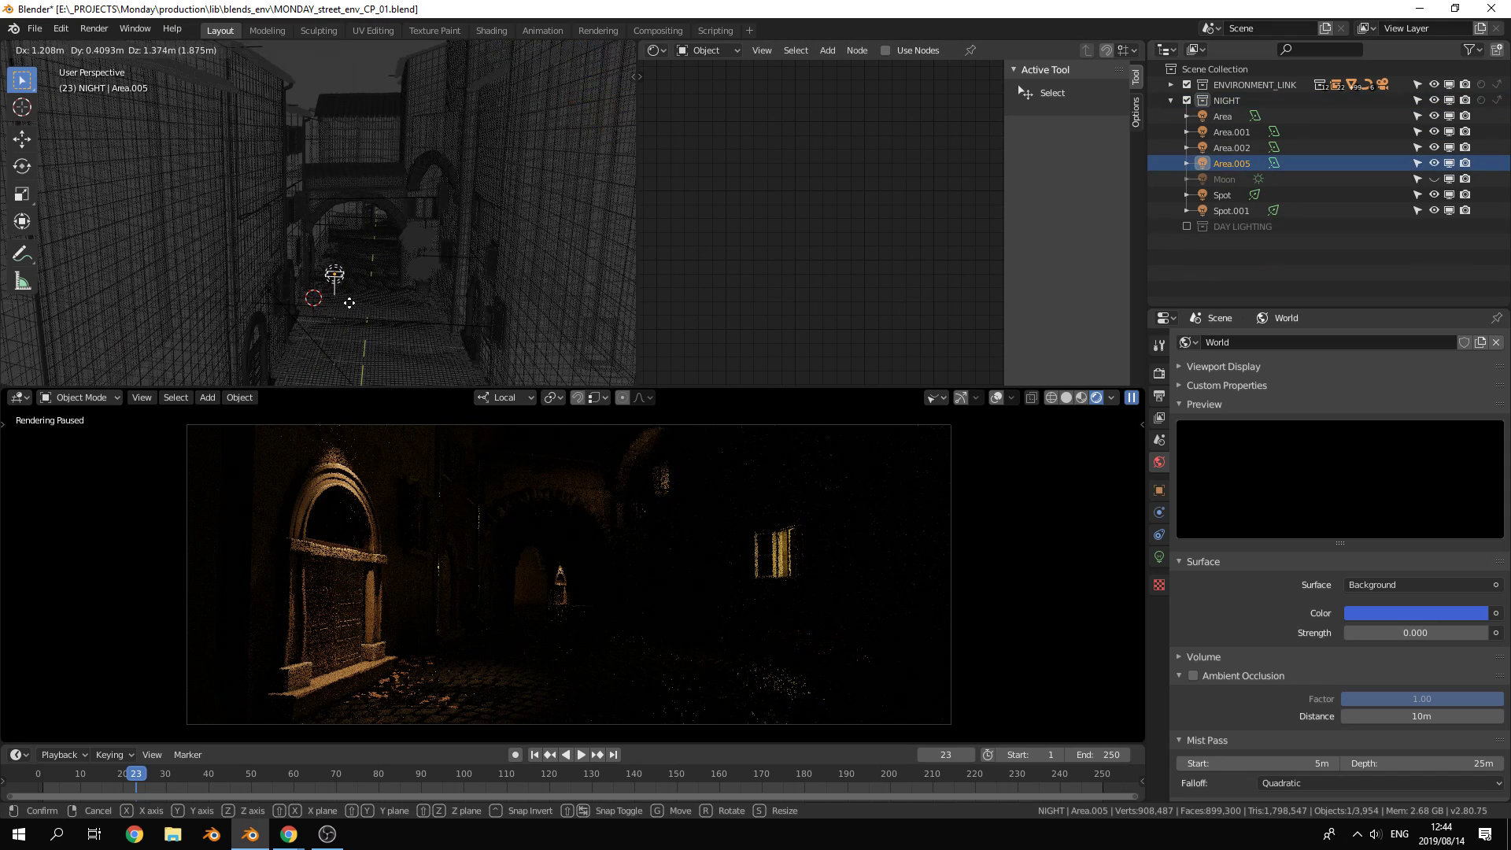
left_click(417, 246)
middle_click_drag(417, 246, 435, 210)
key("g")
left_click(435, 275)
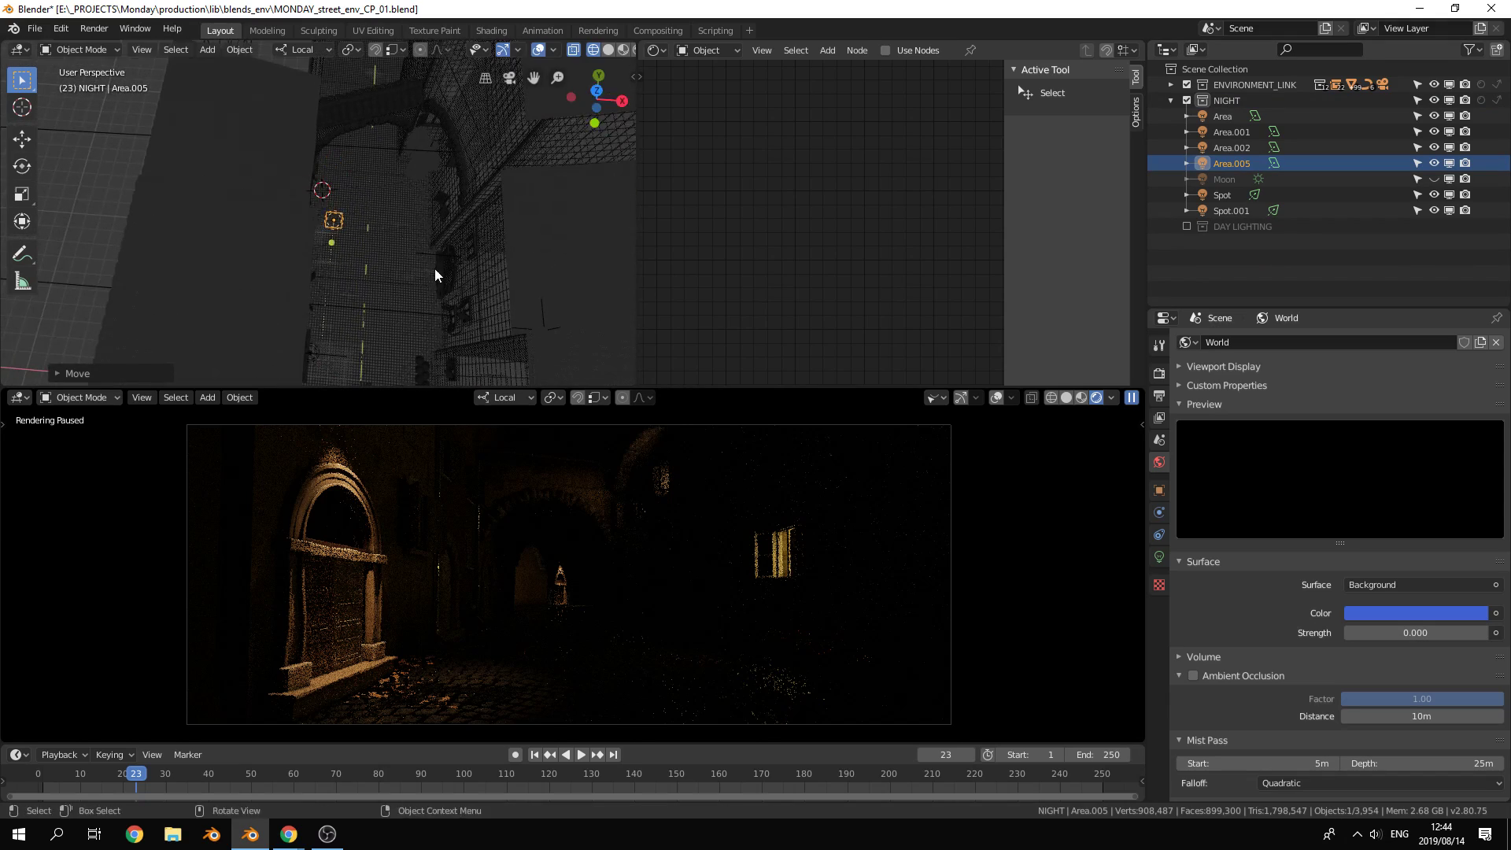
Place the 3D cursor high on the street's side wall and snap the selected area light to it
middle_click_drag(436, 276, 285, 286)
right_click(285, 286, "shift")
key("shift+s")
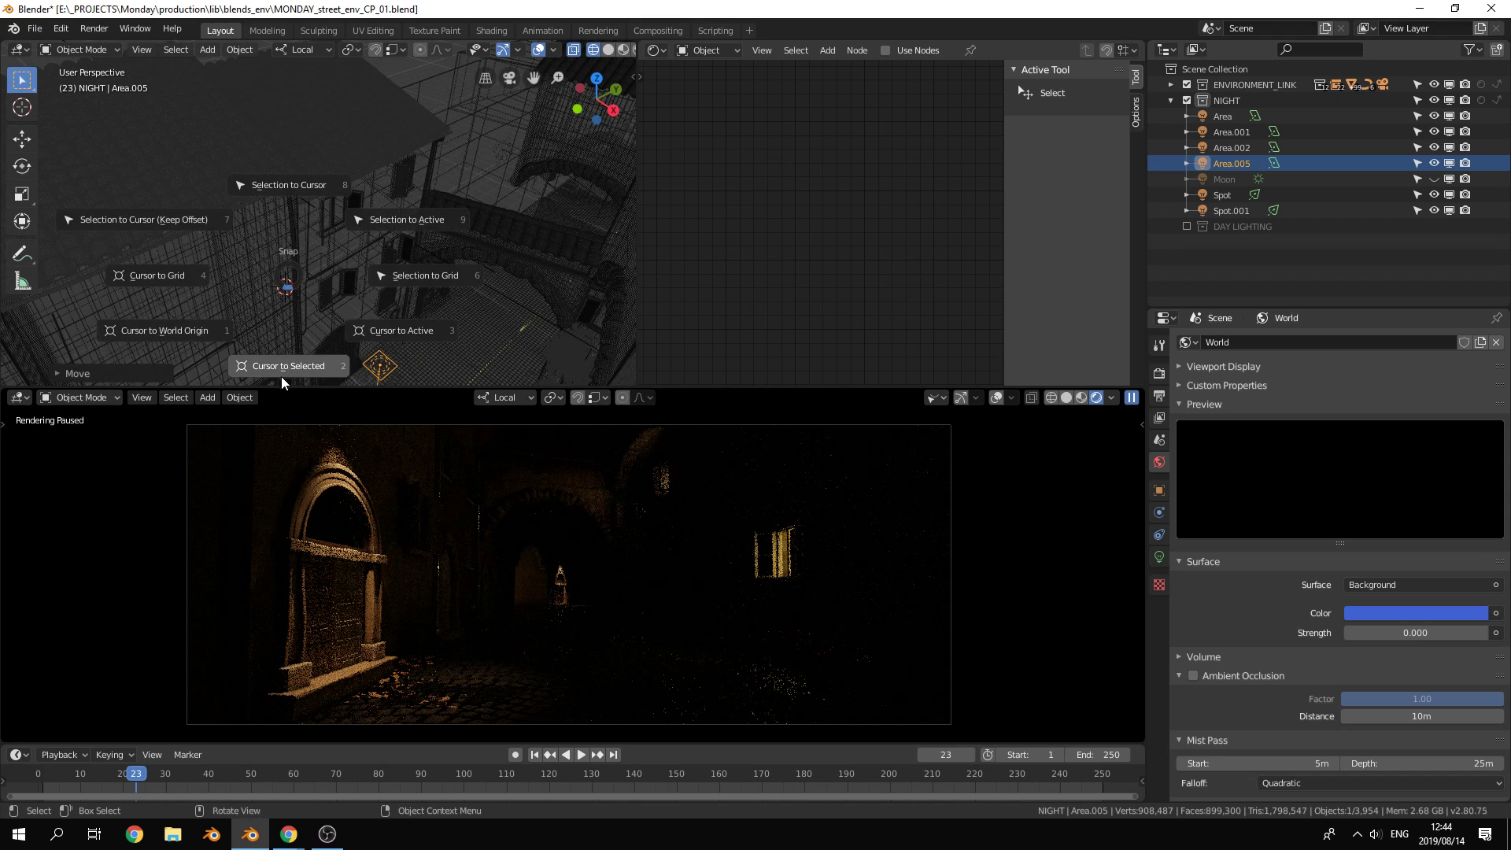
left_click(291, 205)
middle_click_drag(380, 287, 432, 244)
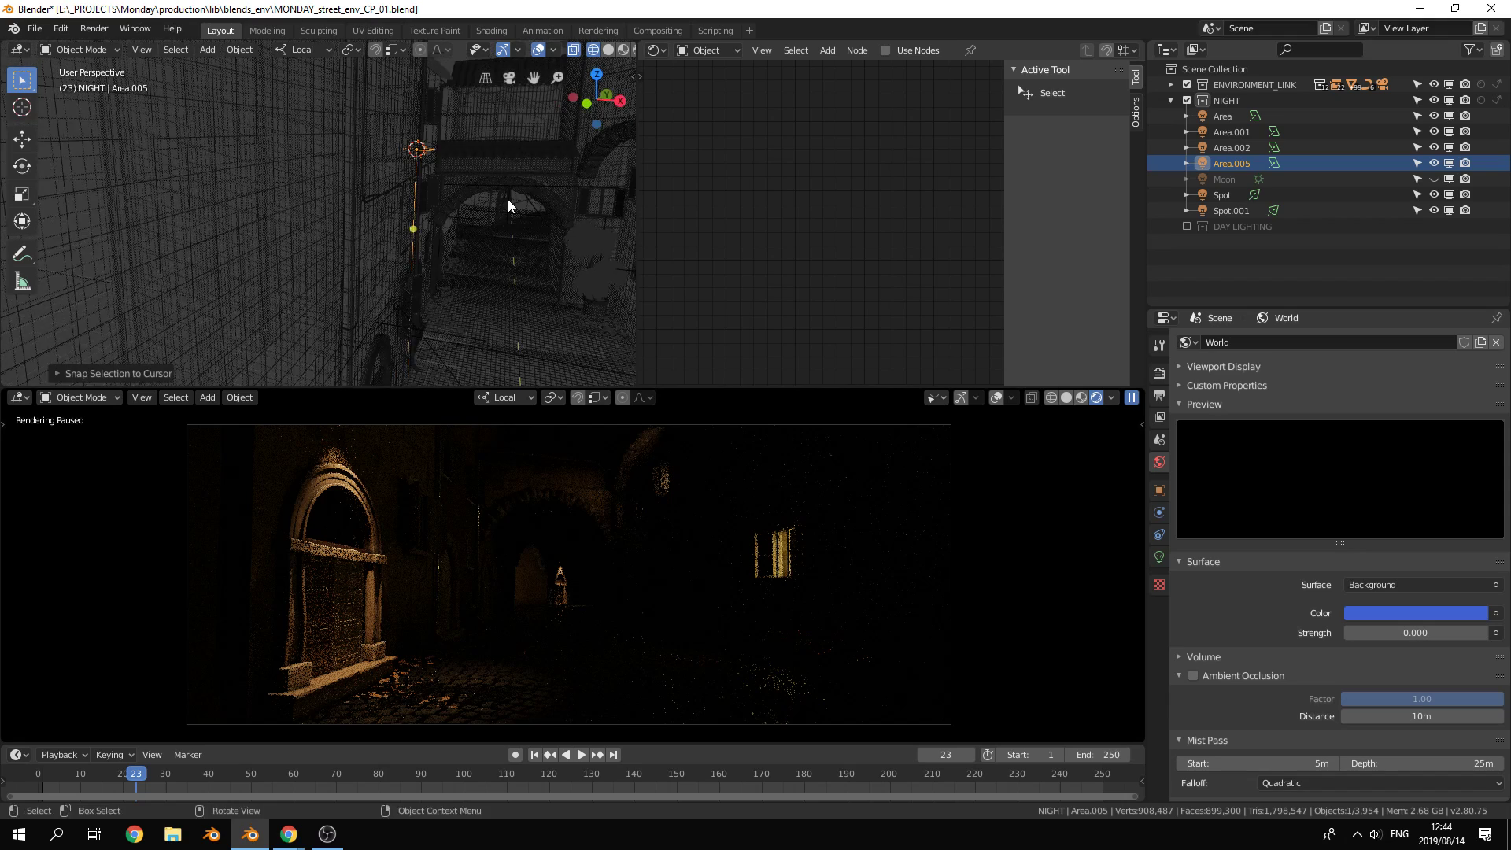
middle_click_drag(507, 200, 400, 219)
Rotate the area light to aim diagonally down across the street and nudge it slightly off the wall
key("t")
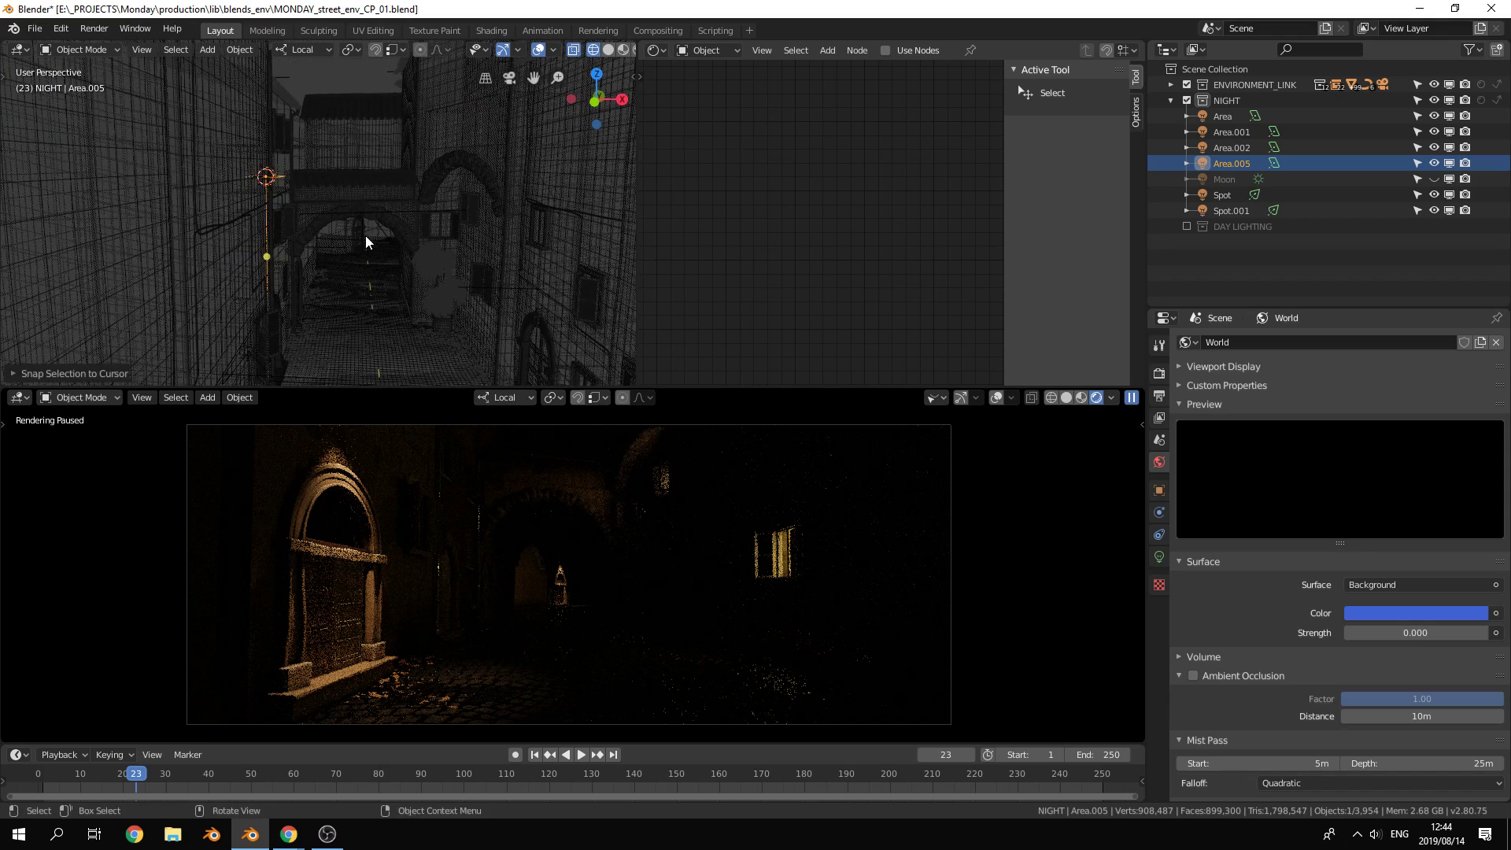
key("r")
left_click(399, 132)
key("g")
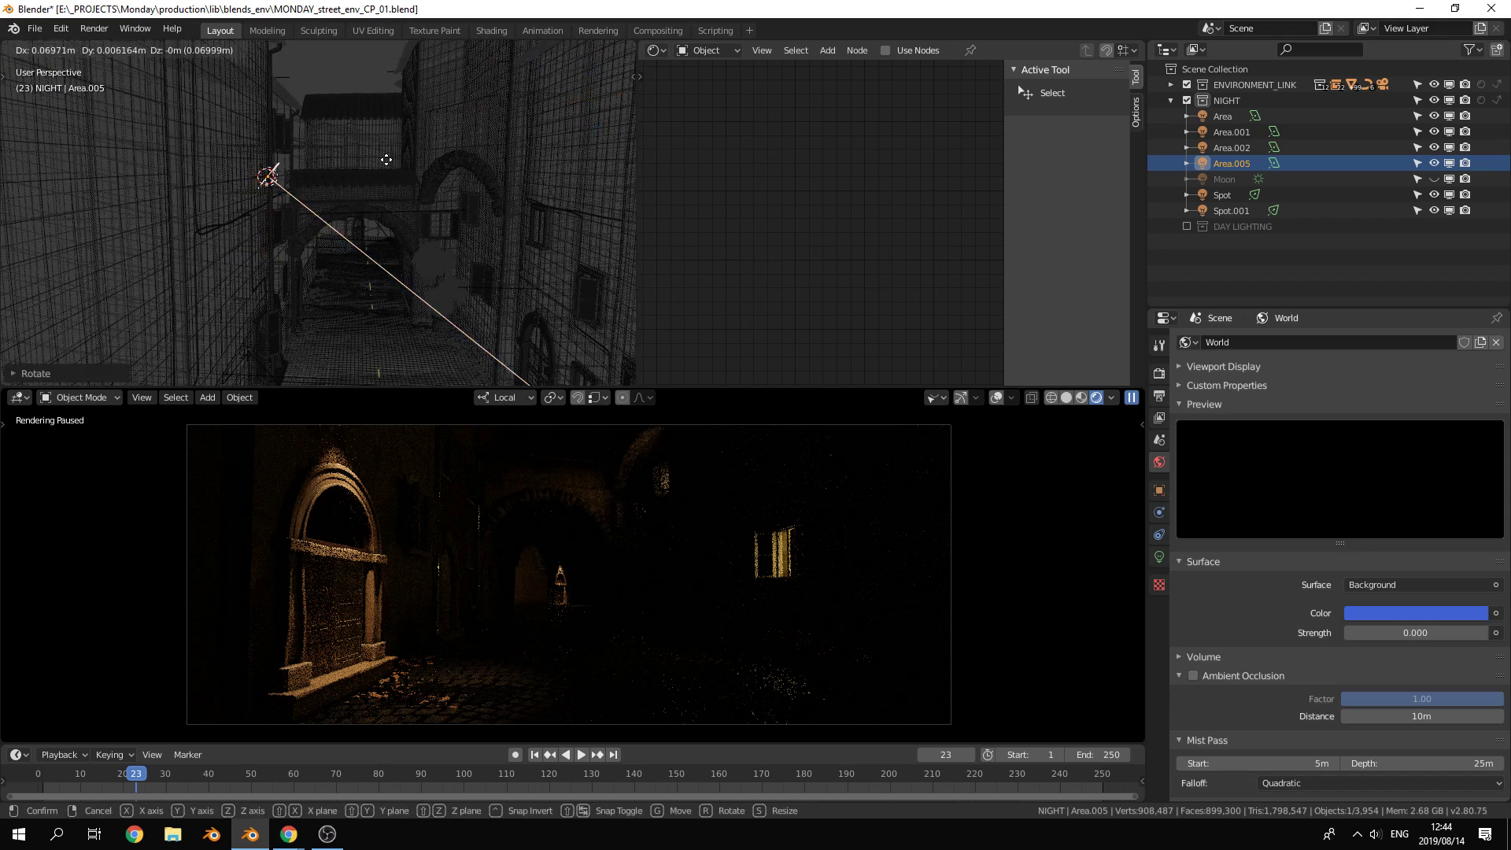
left_click(397, 162)
middle_click_drag(398, 197, 407, 170)
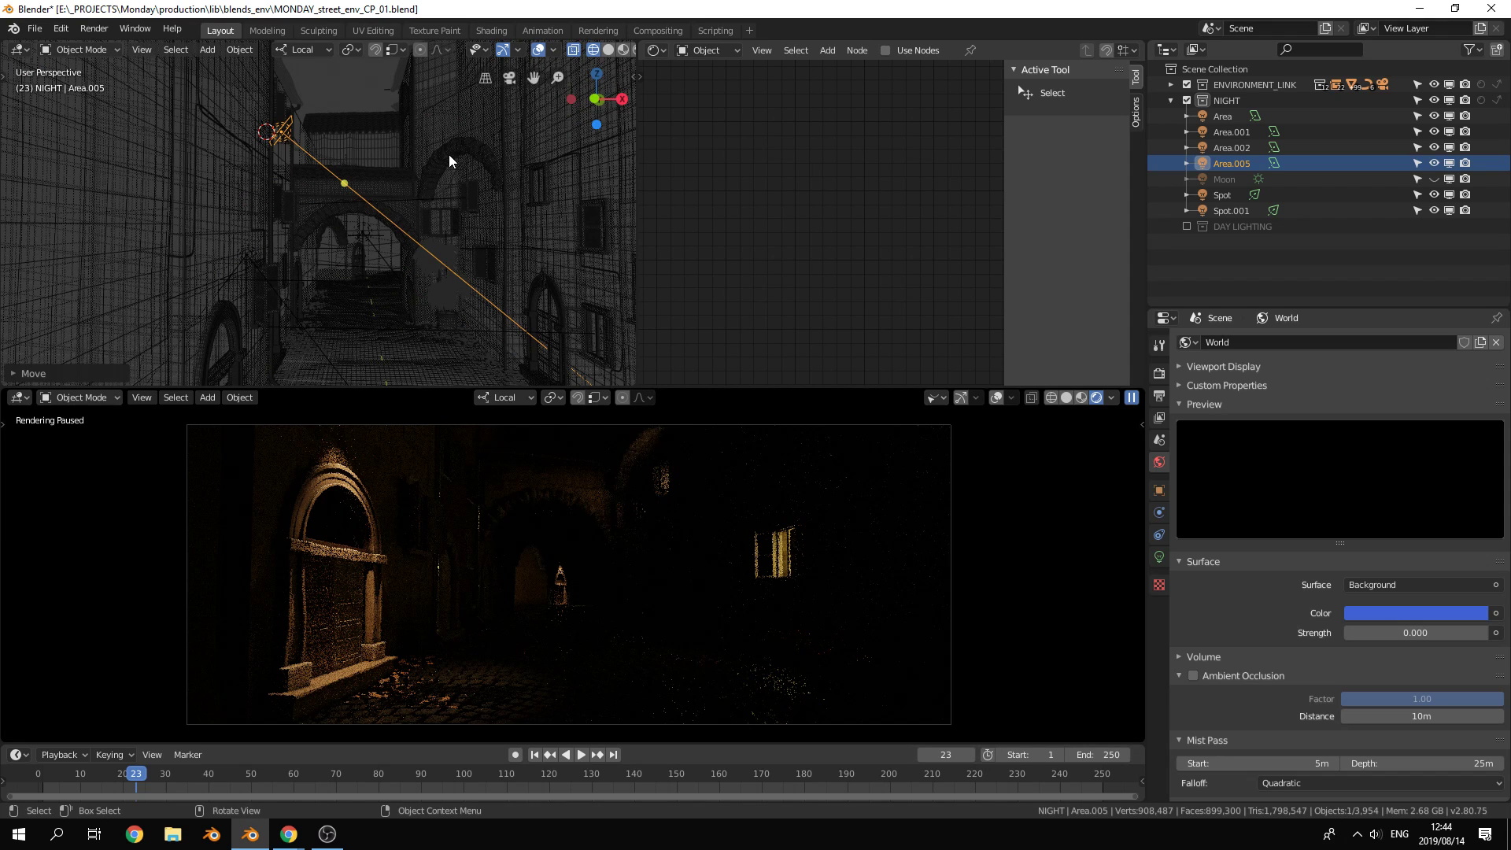
key("r")
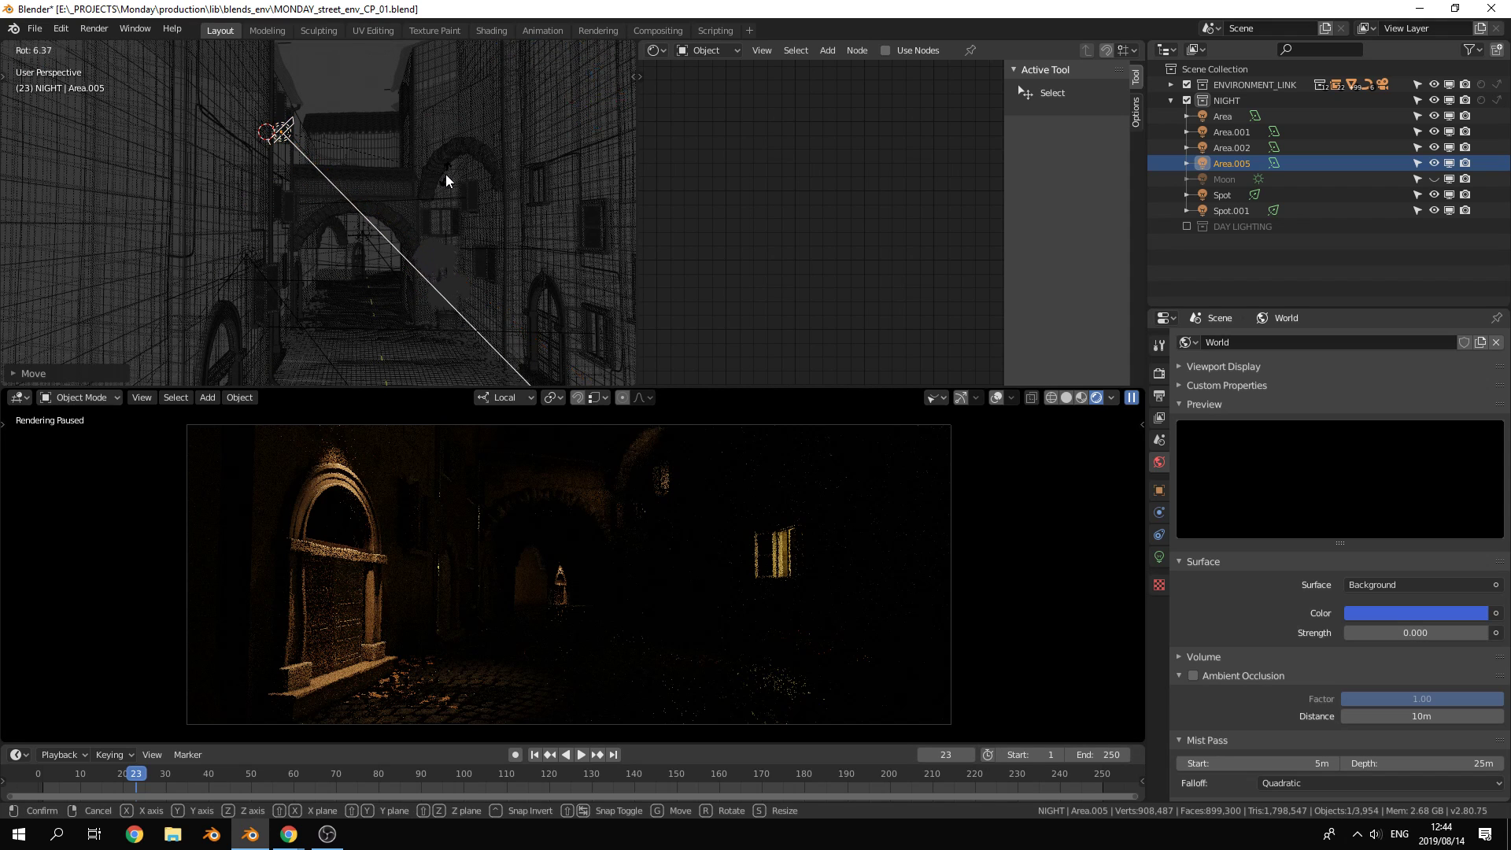
left_click(446, 180)
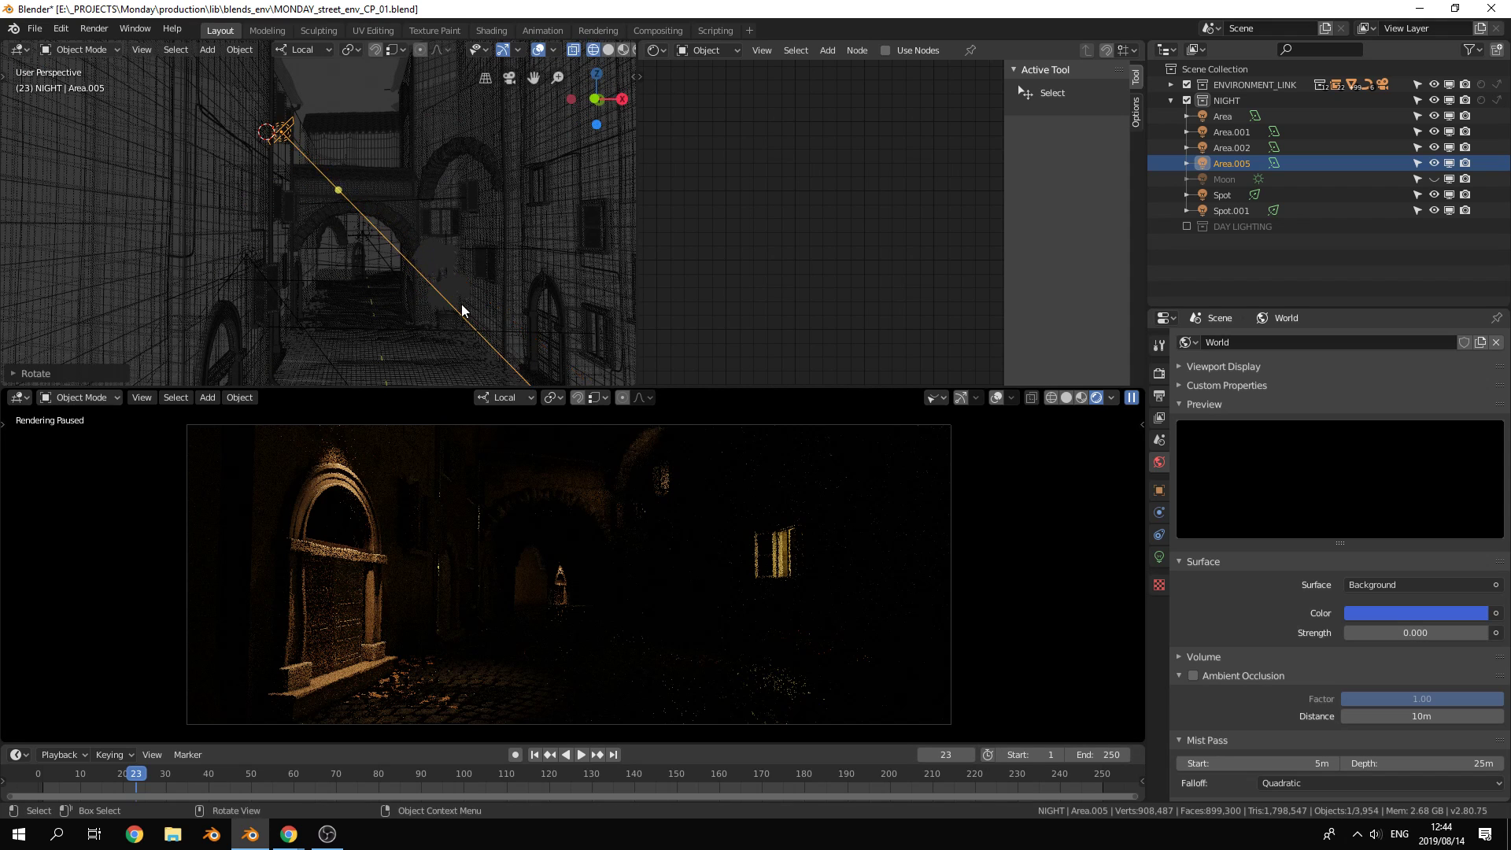
Resume the rendered preview and hide Area, Area.001, Area.002, Spot and Spot.001 to isolate Area.005
left_click(1130, 399)
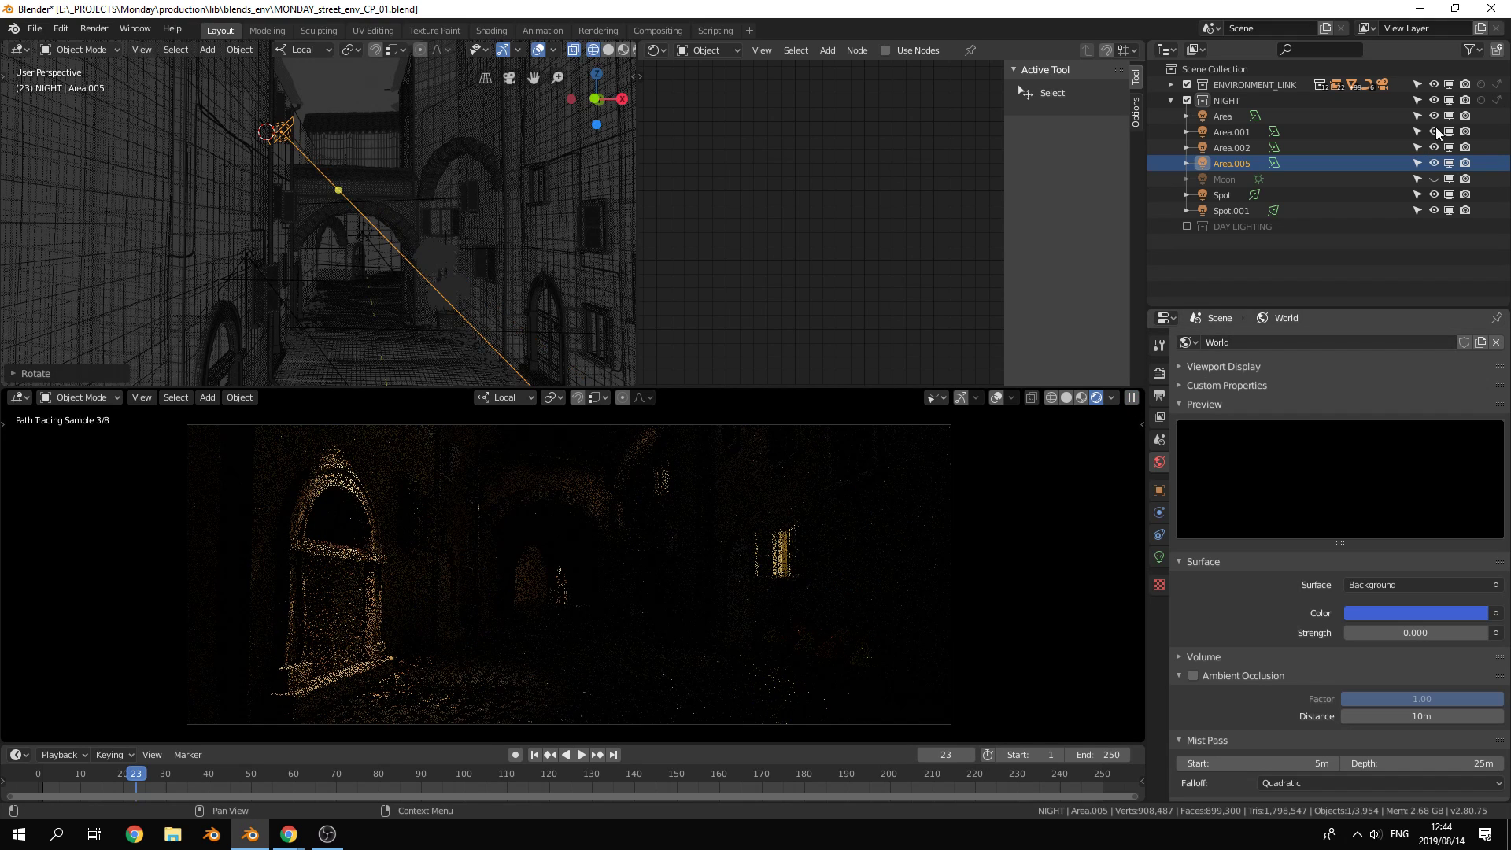
left_click_drag(1438, 132, 1433, 136)
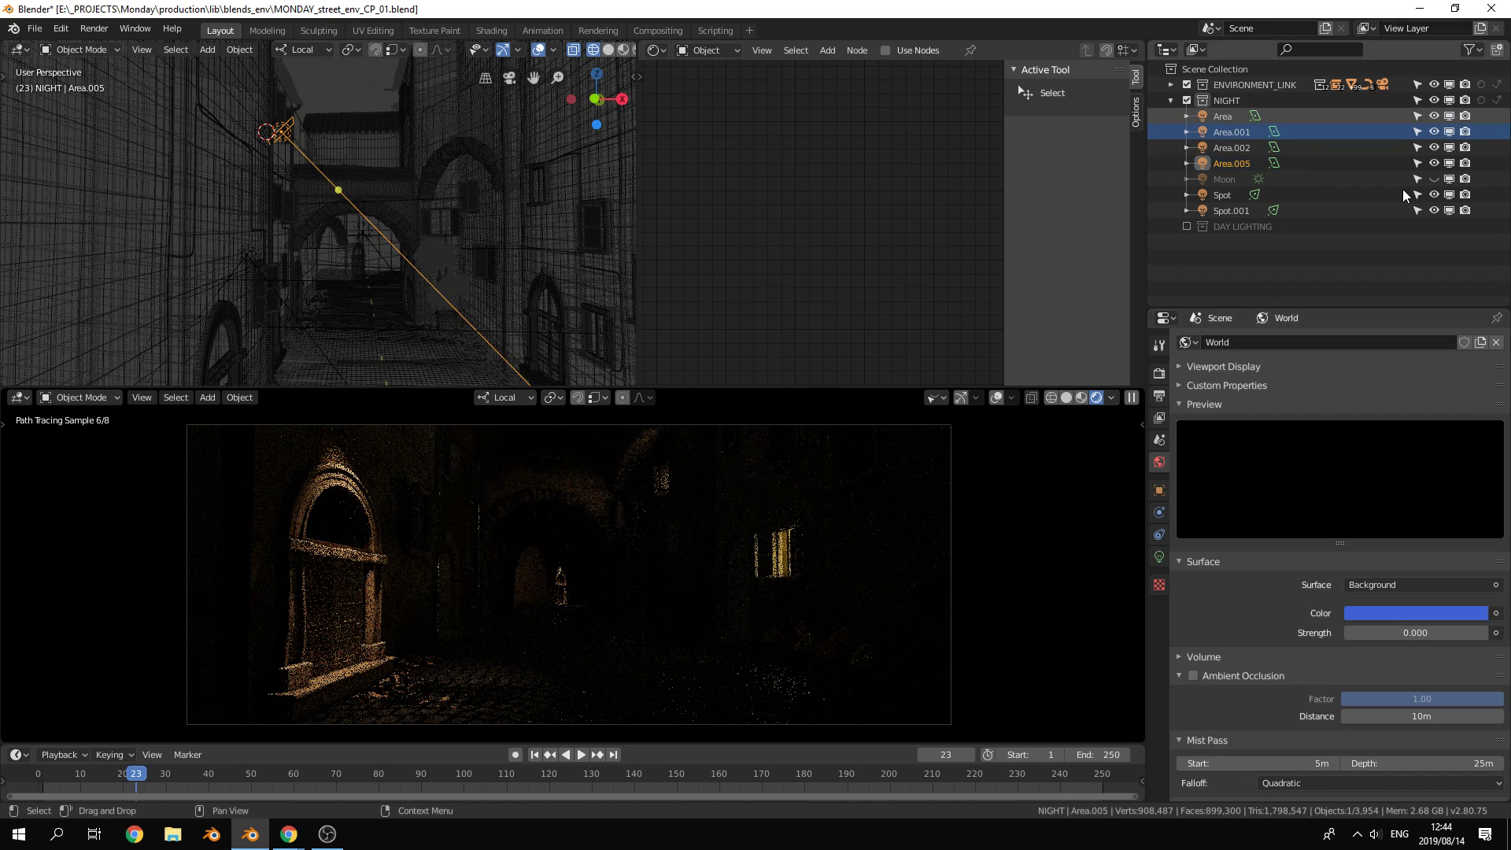
left_click(1434, 147)
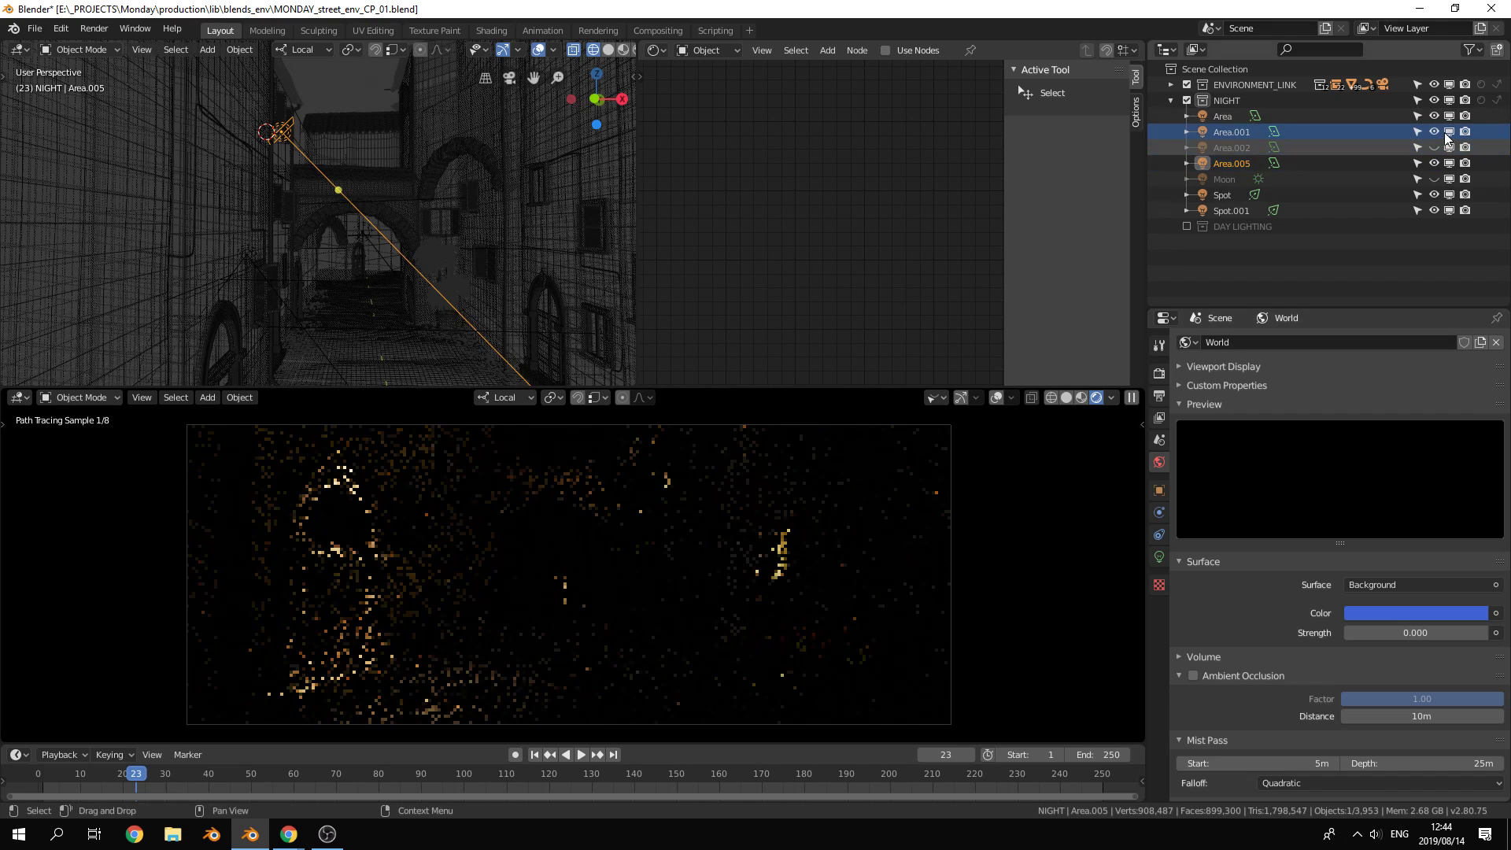
left_click(1433, 116)
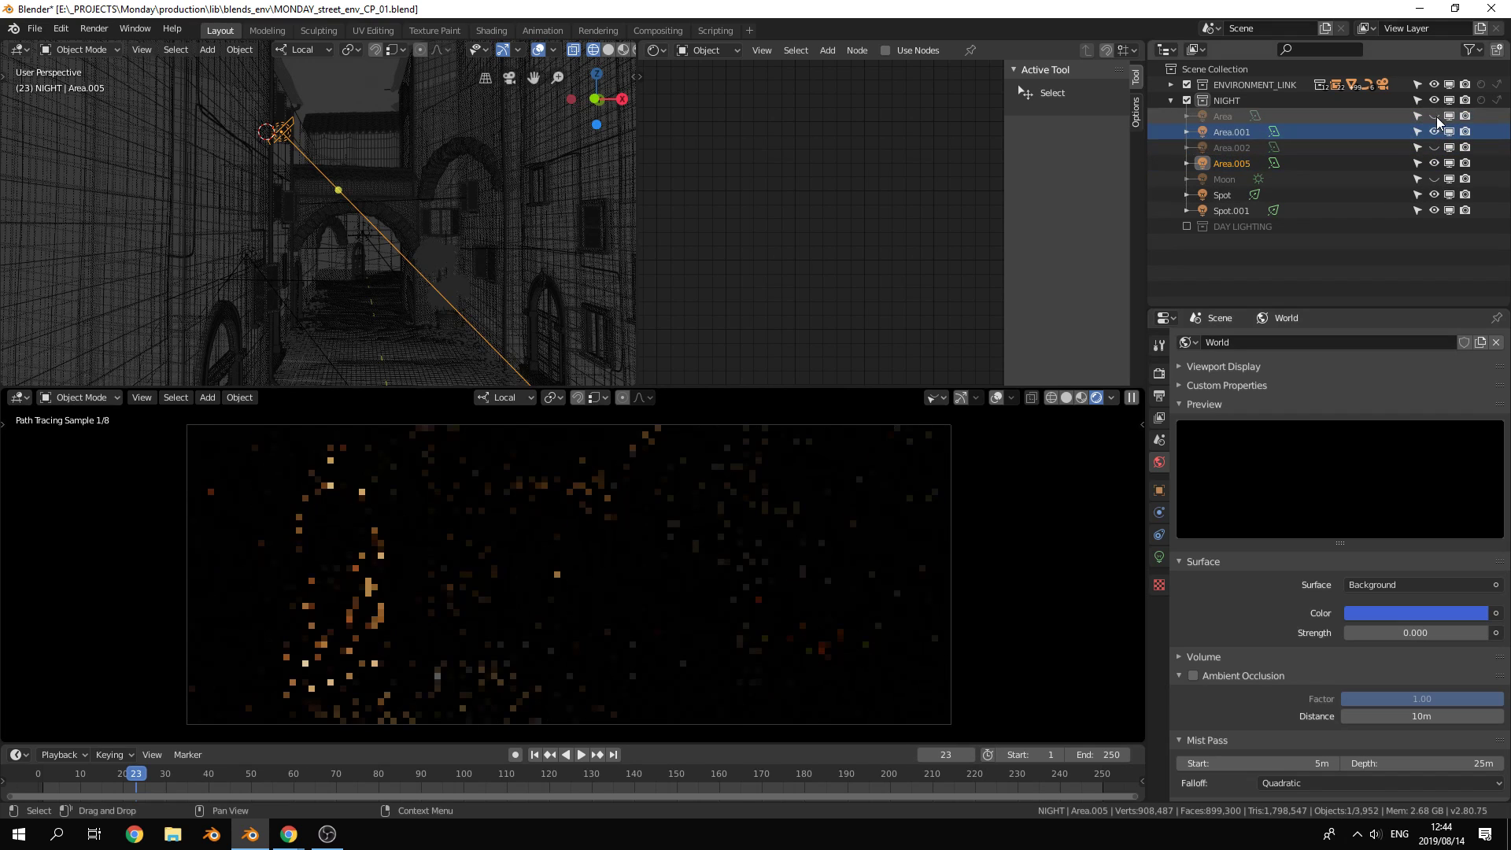
left_click(1433, 133)
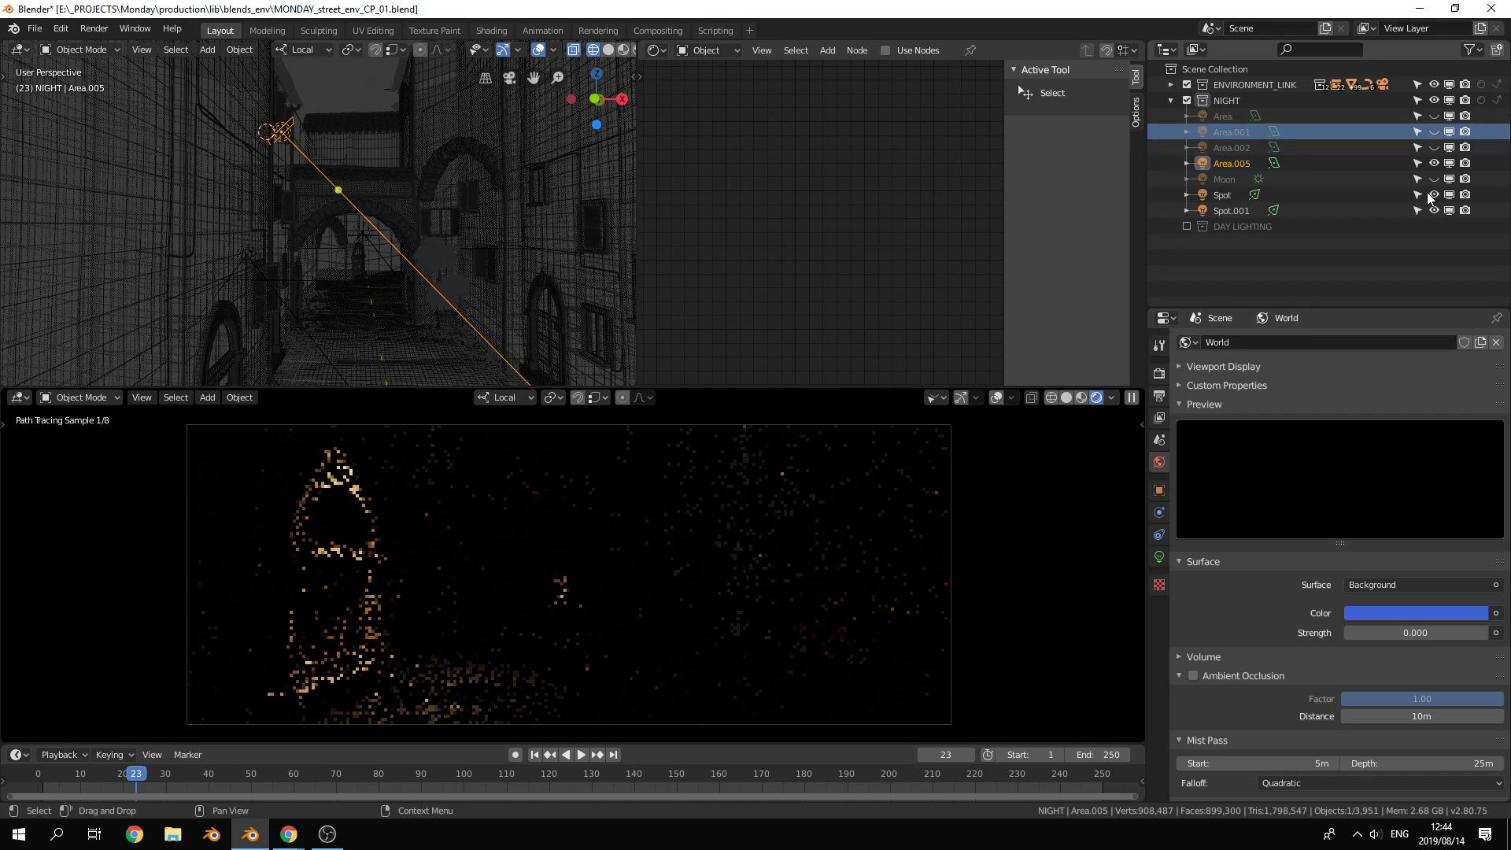
left_click(1433, 211)
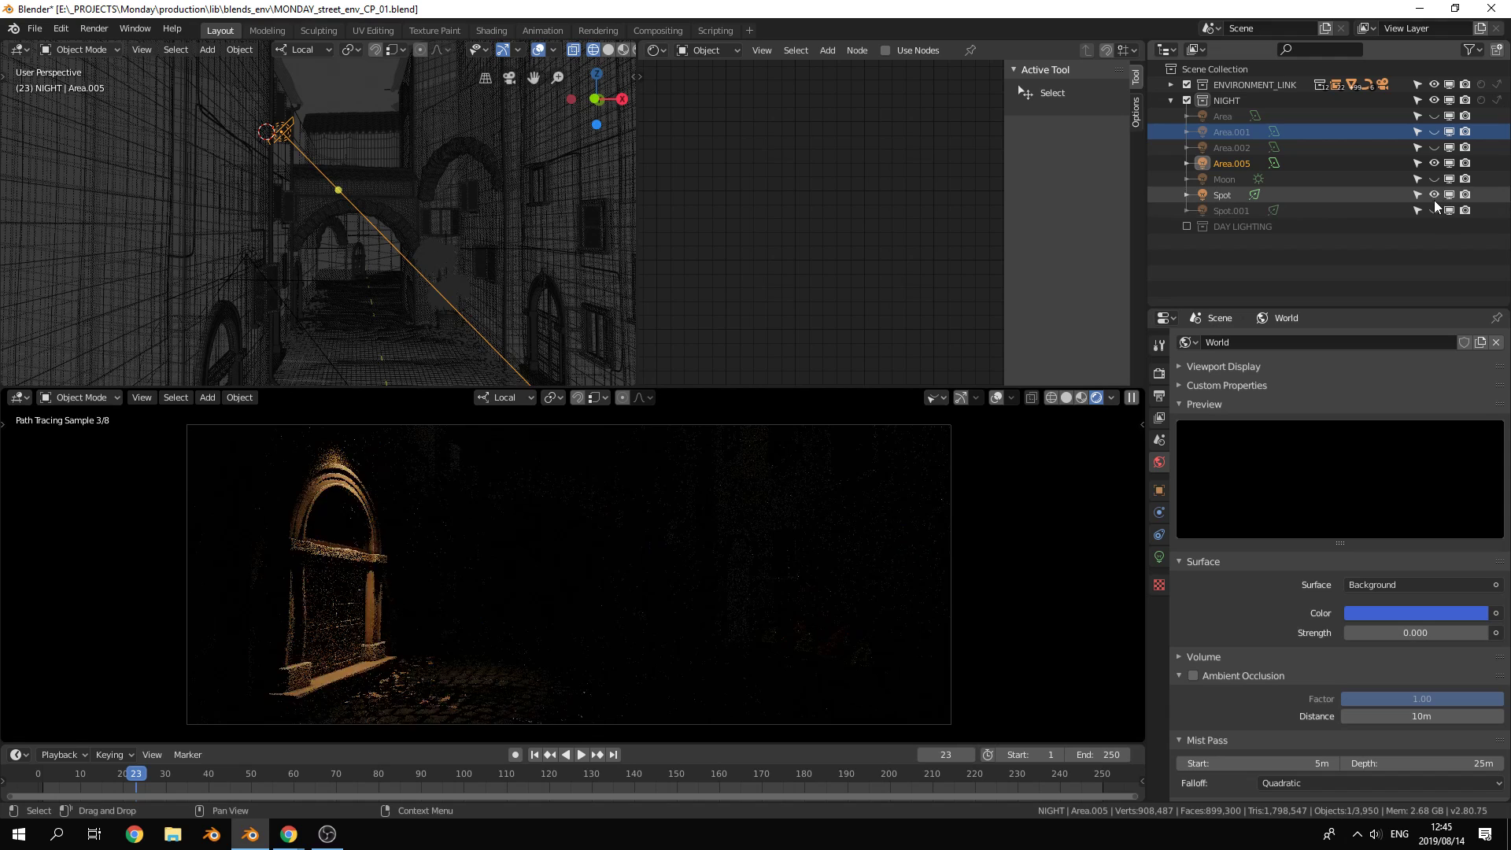
left_click(1433, 199)
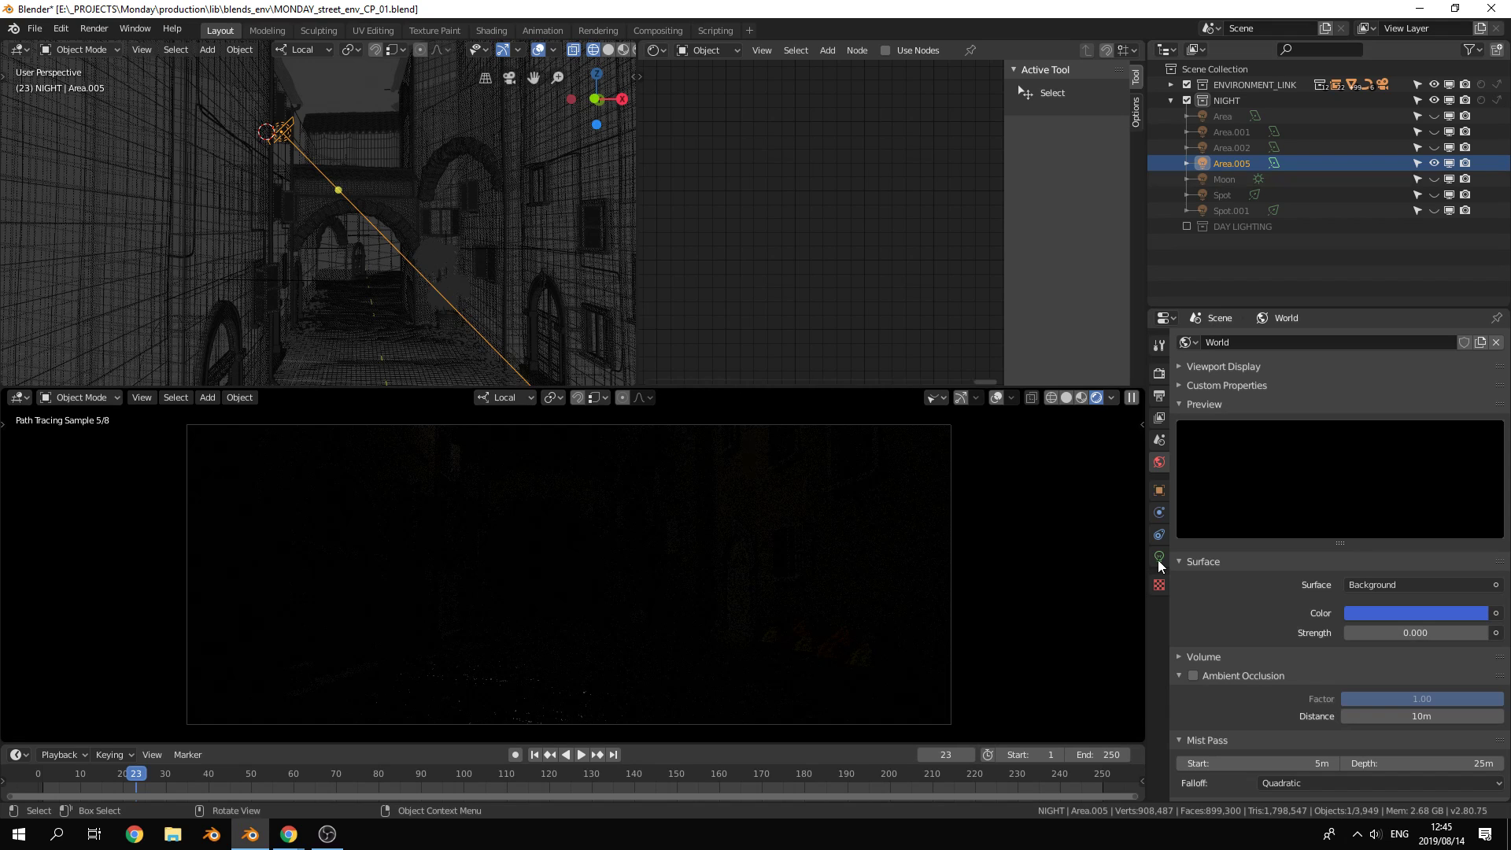
Reselect Area.005 and change its light colour to a pale warm orange
left_click(1140, 716)
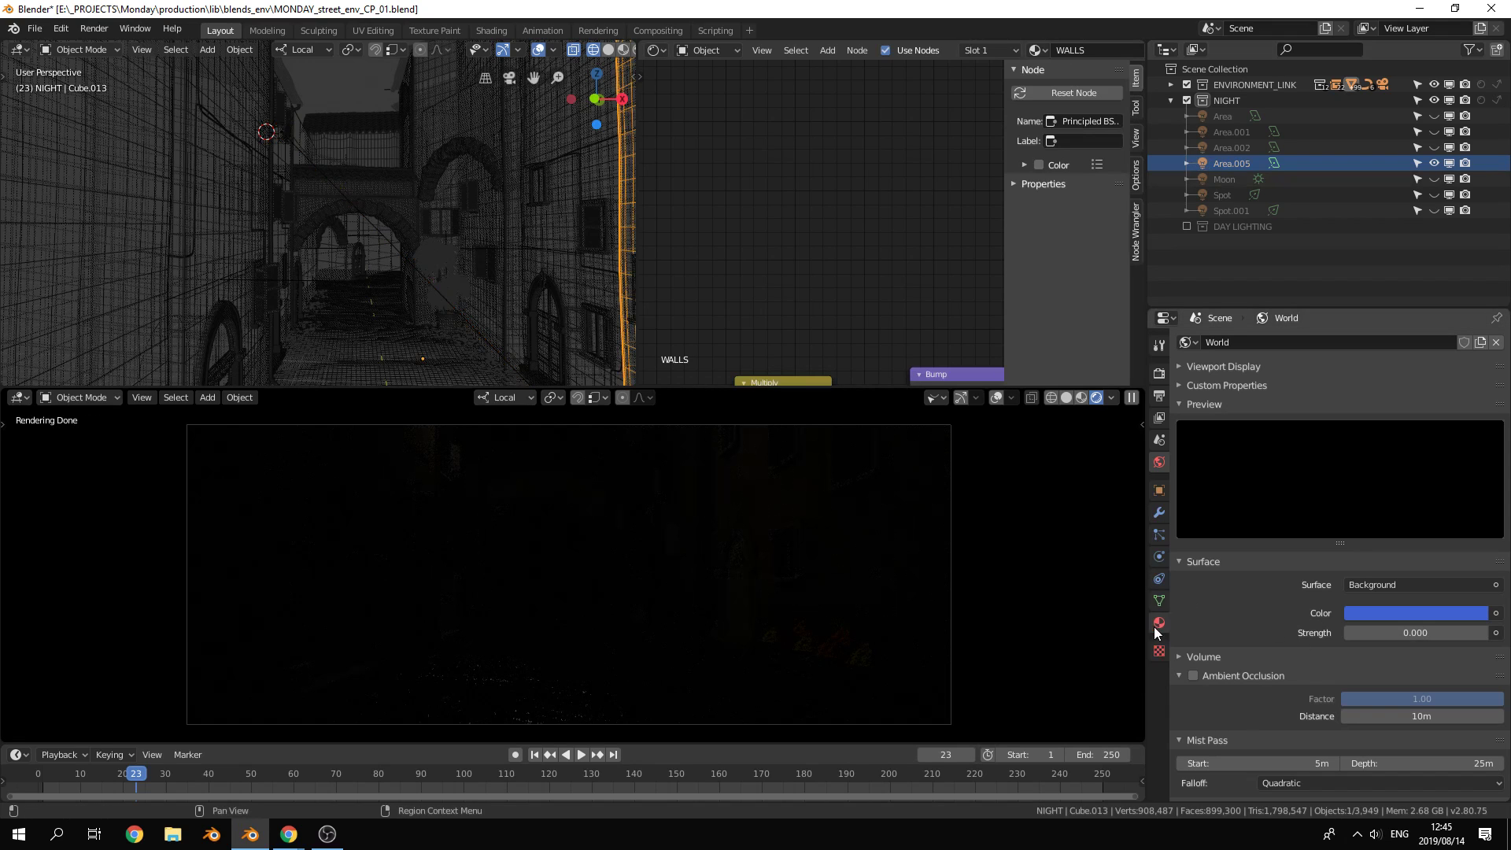
left_click(1231, 163)
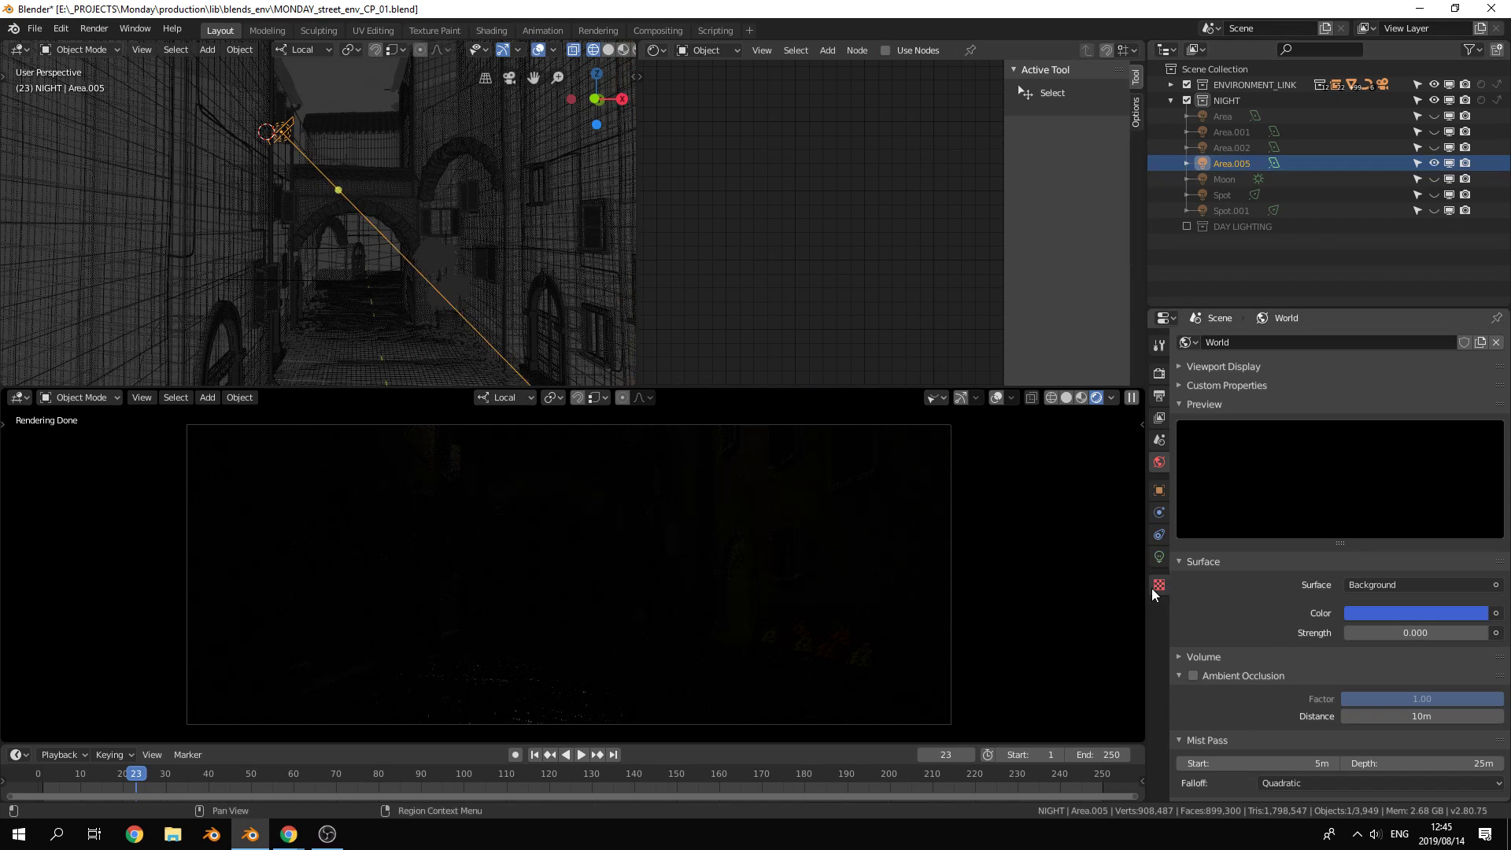
left_click(1160, 557)
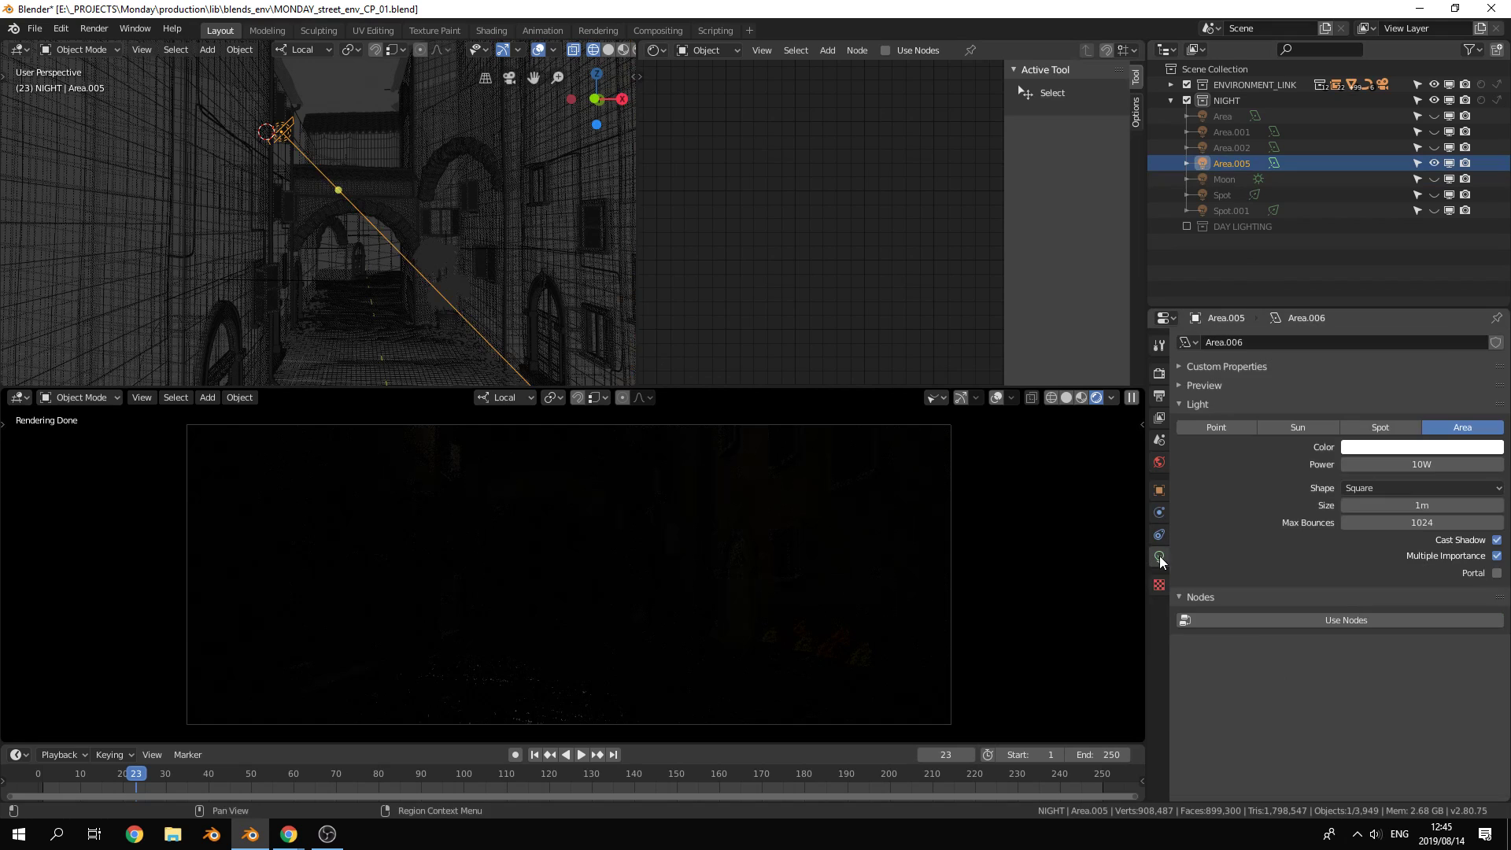
left_click(1440, 448)
left_click(1409, 307)
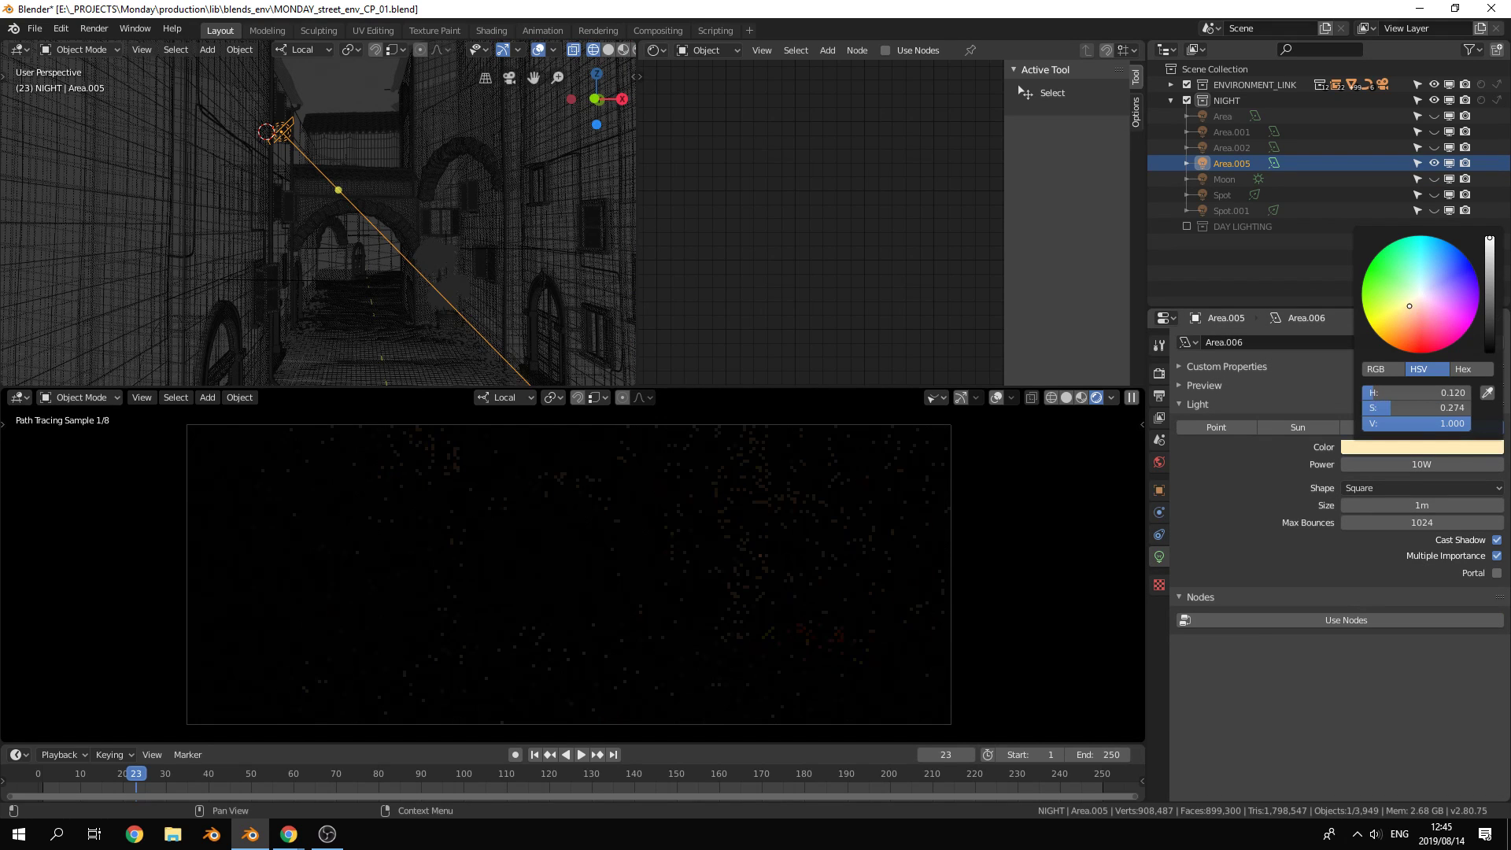
left_click_drag(1410, 307, 1410, 312)
Raise Area.005's power to 100 W and reduce its size to 0.5 m
left_click(1462, 463)
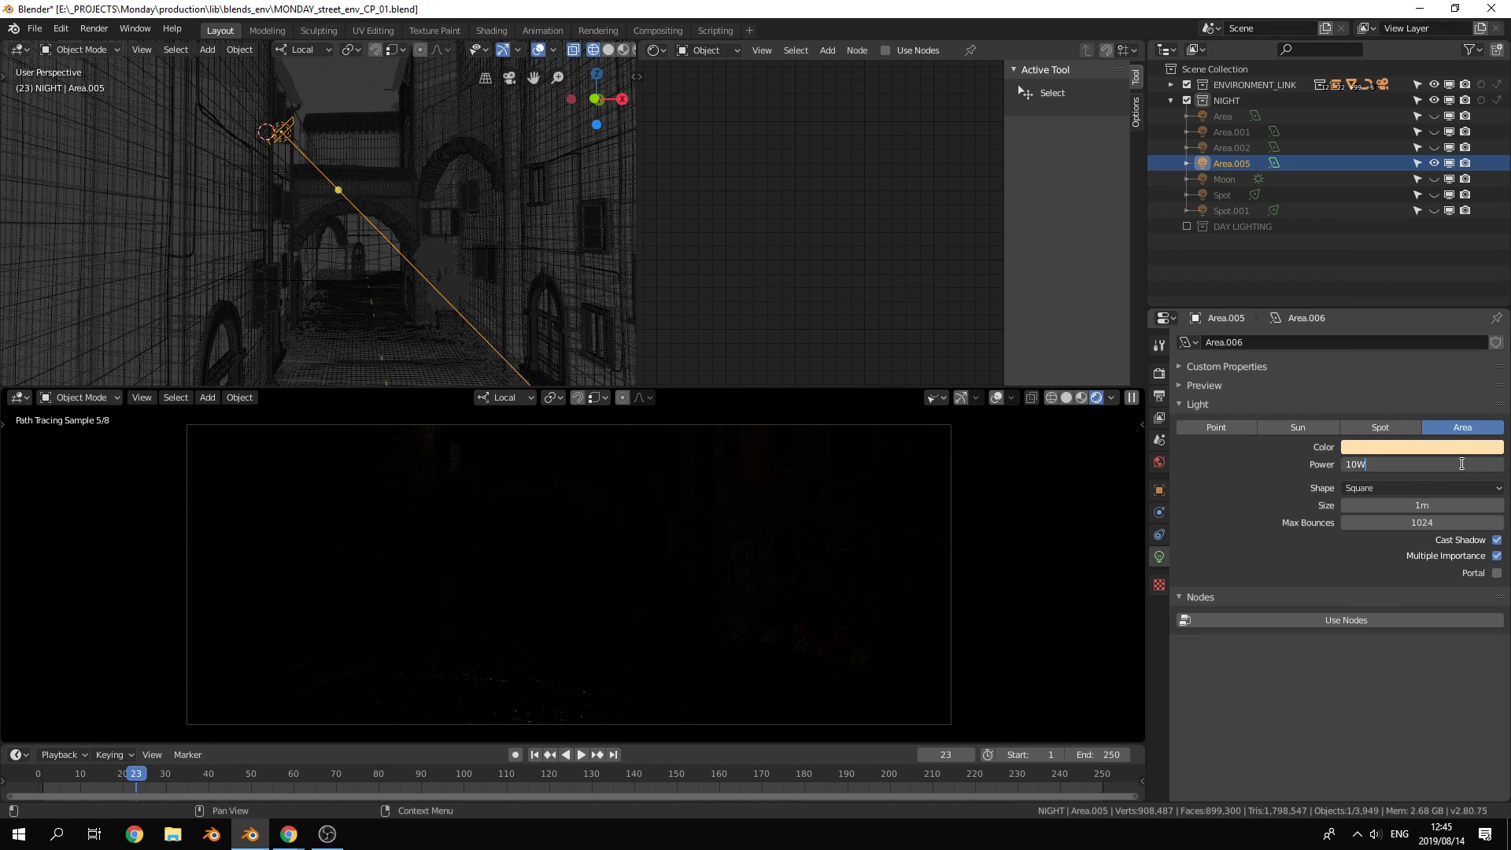
key("BackSpace")
key("BackSpace")
key("BackSpace")
type("20")
key("Return")
key("ctrl+a")
type("10")
key("Return")
left_click(1442, 469)
type("100")
key("Return")
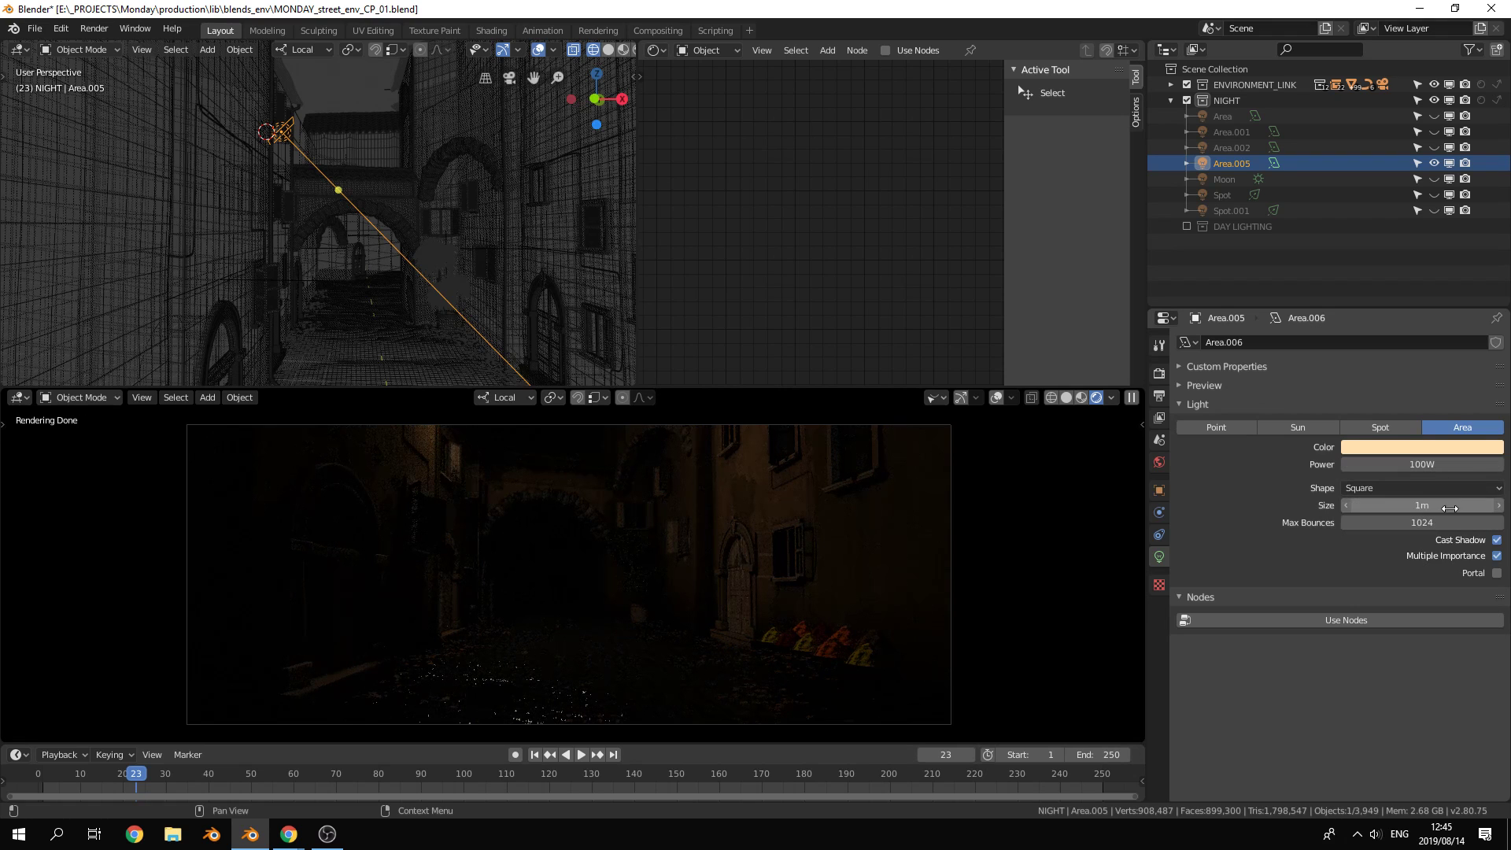
left_click_drag(1449, 509, 1425, 509)
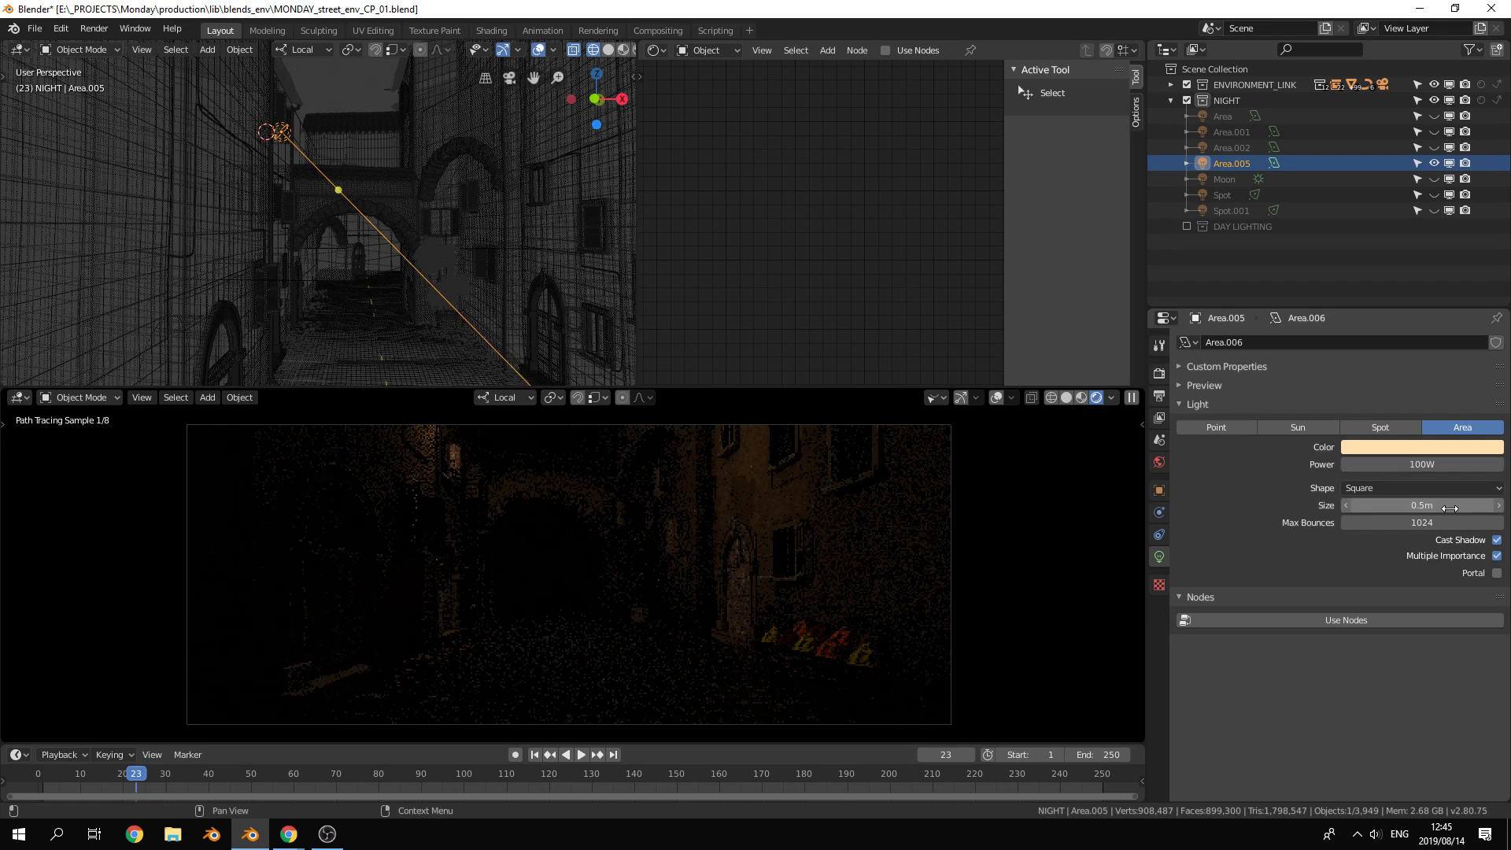
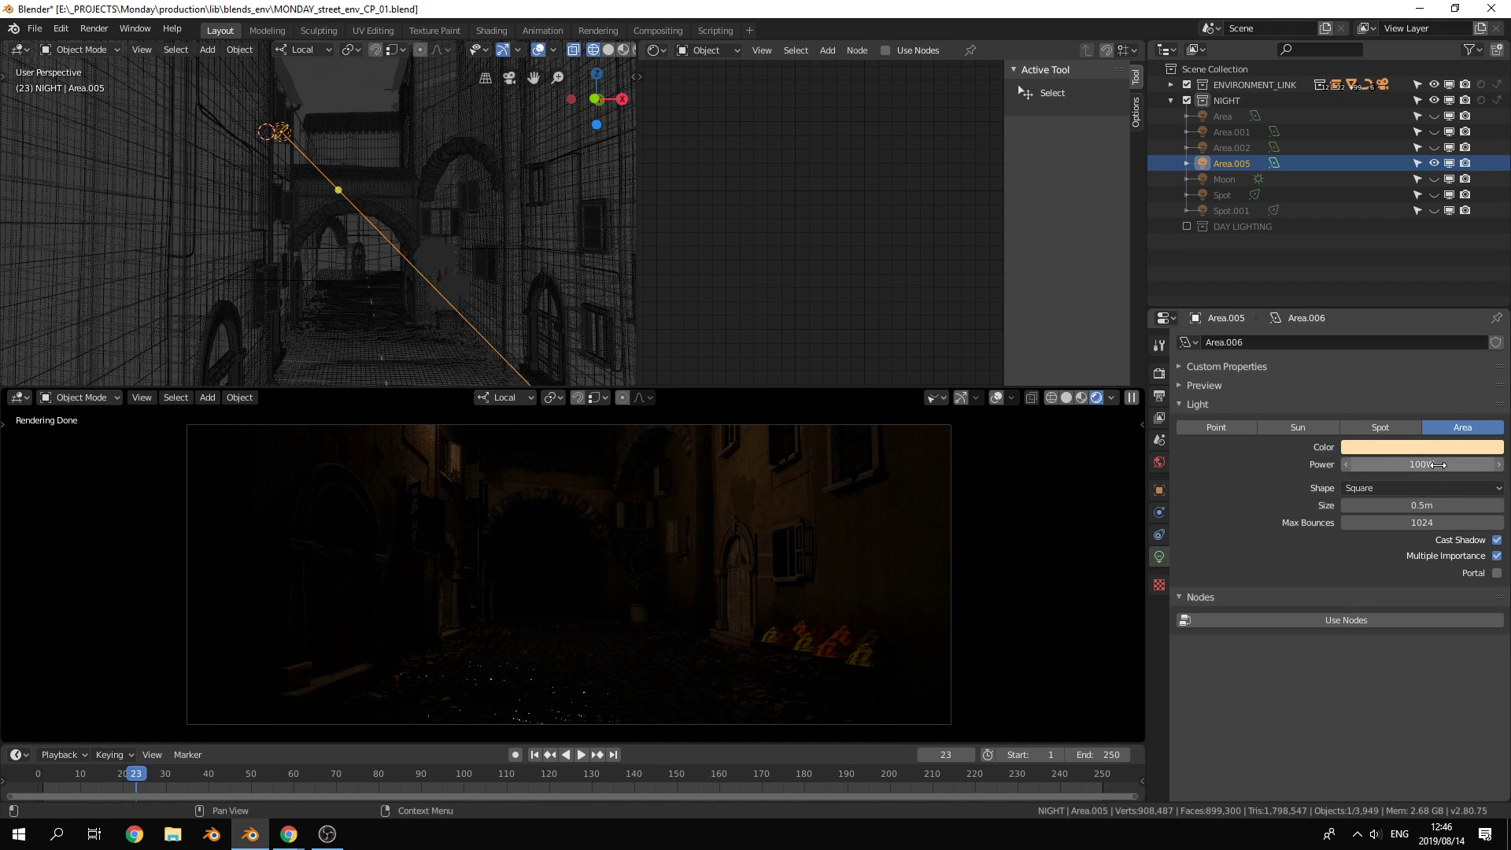
Try 200 W on Area.005, settle on a power of 50 W, and make its colour a more saturated orange
left_click(1436, 465)
type("200")
key("Return")
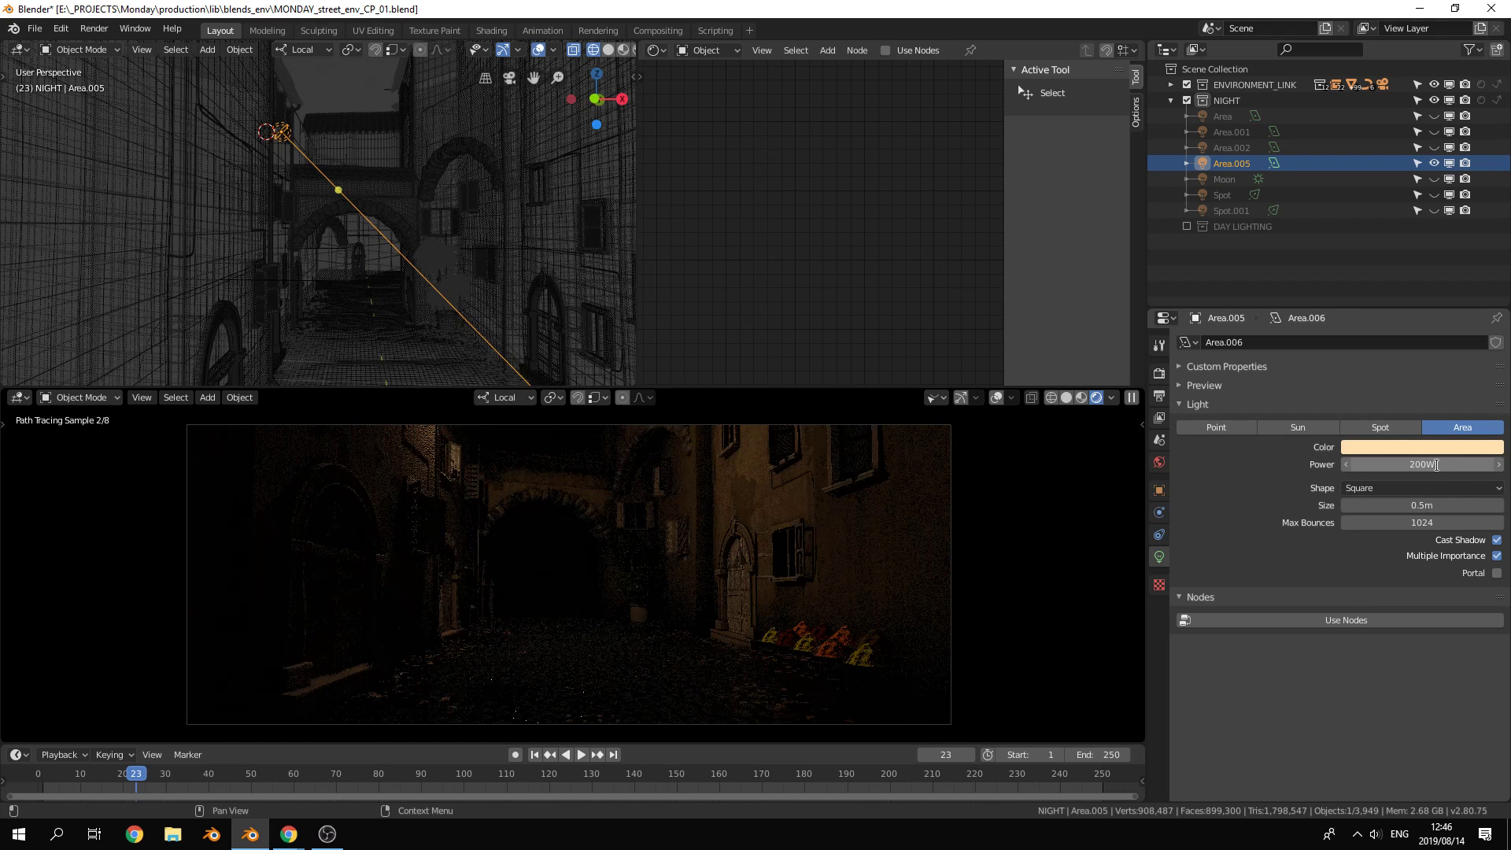
left_click(1436, 465)
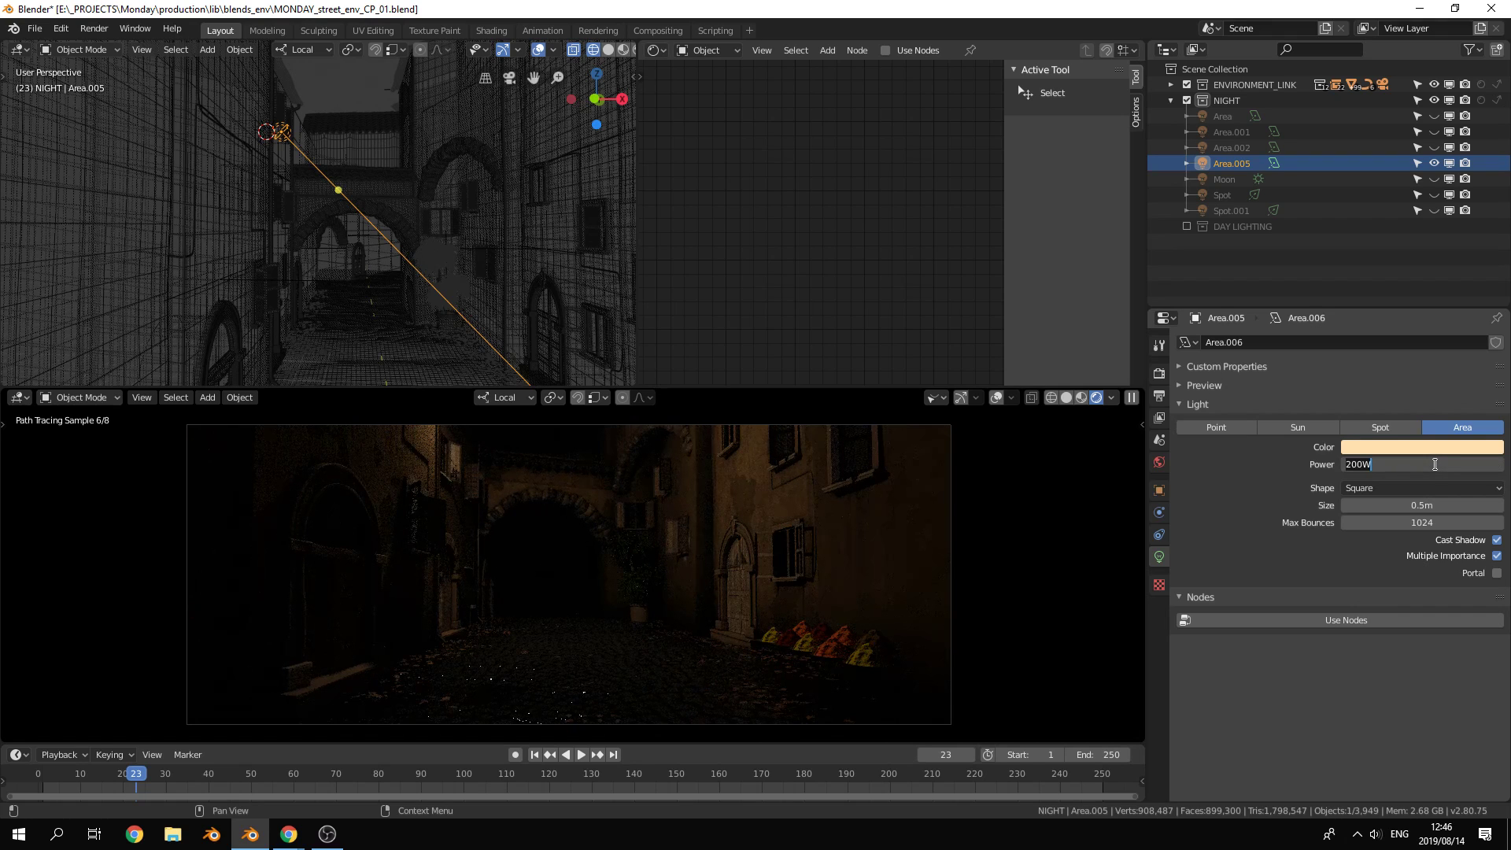
type("500")
key("BackSpace")
key("Return")
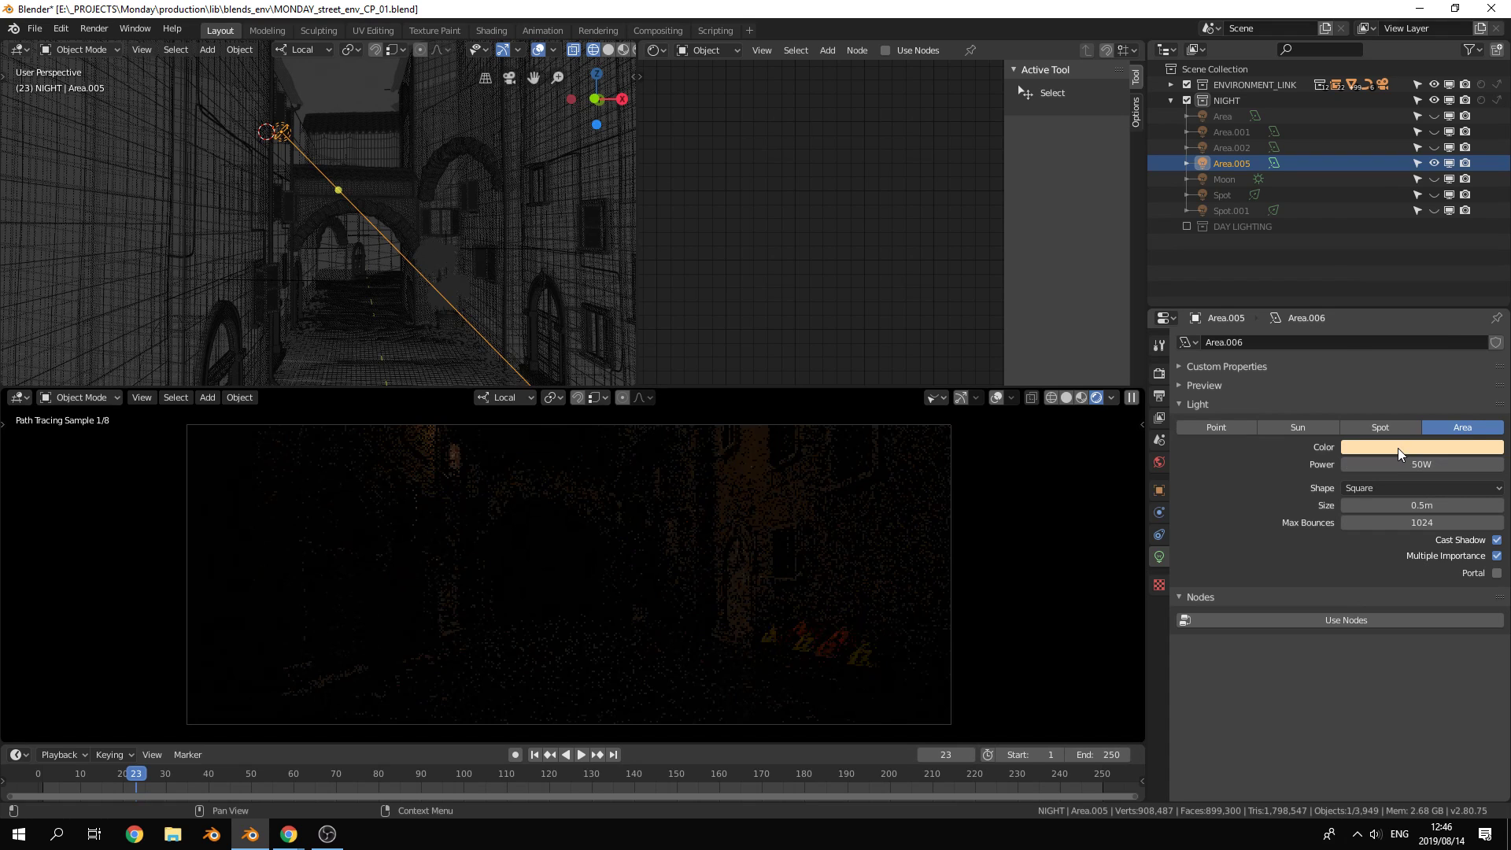
left_click(1397, 447)
left_click(1406, 318)
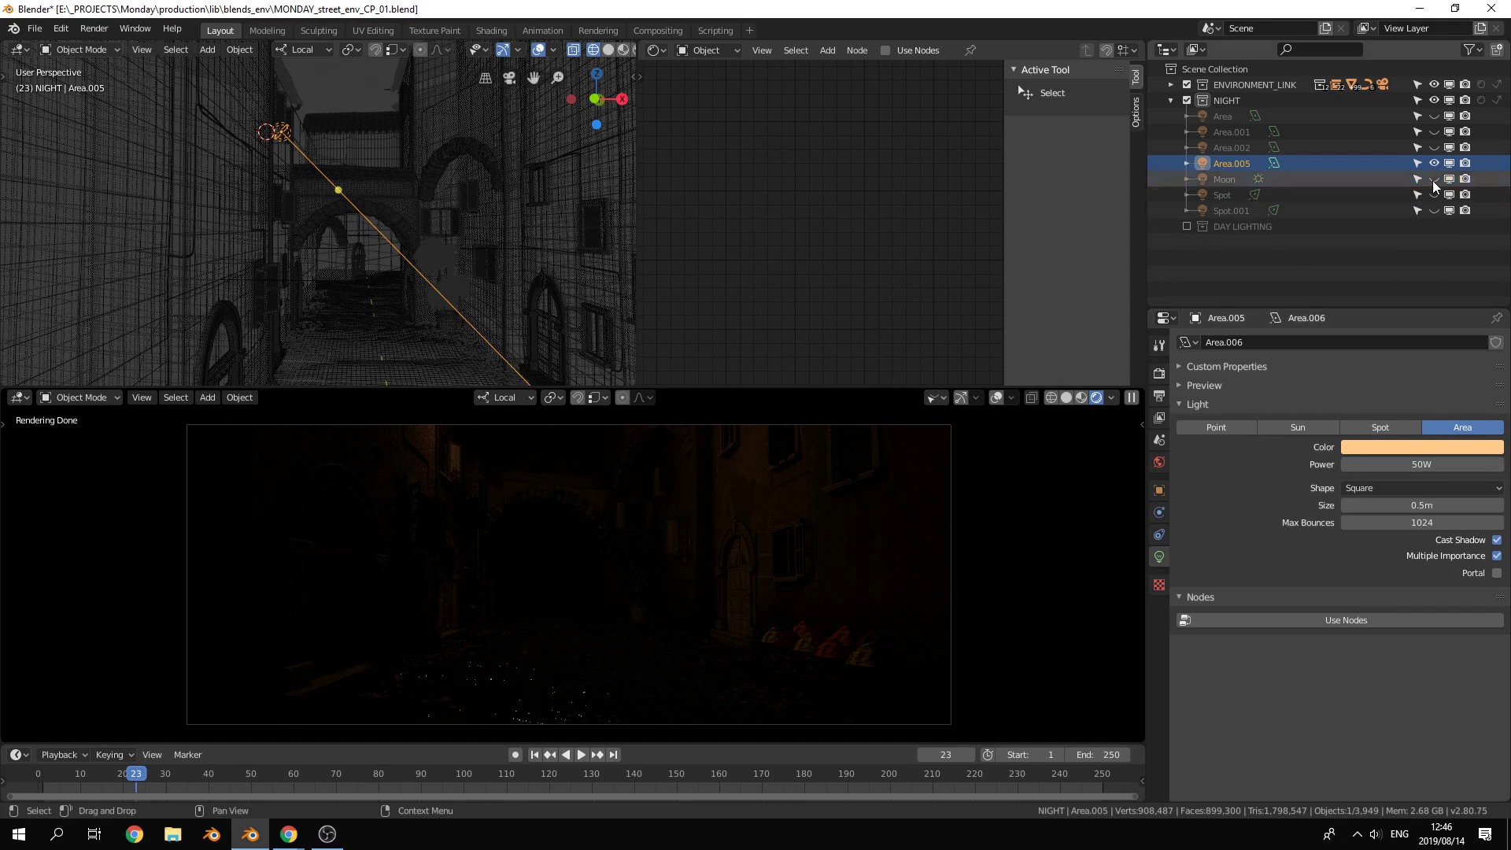
Unhide Area, Area.001, Area.002, Spot and Spot.001 to view them together with Area.005
left_click(1433, 146)
left_click(1432, 133)
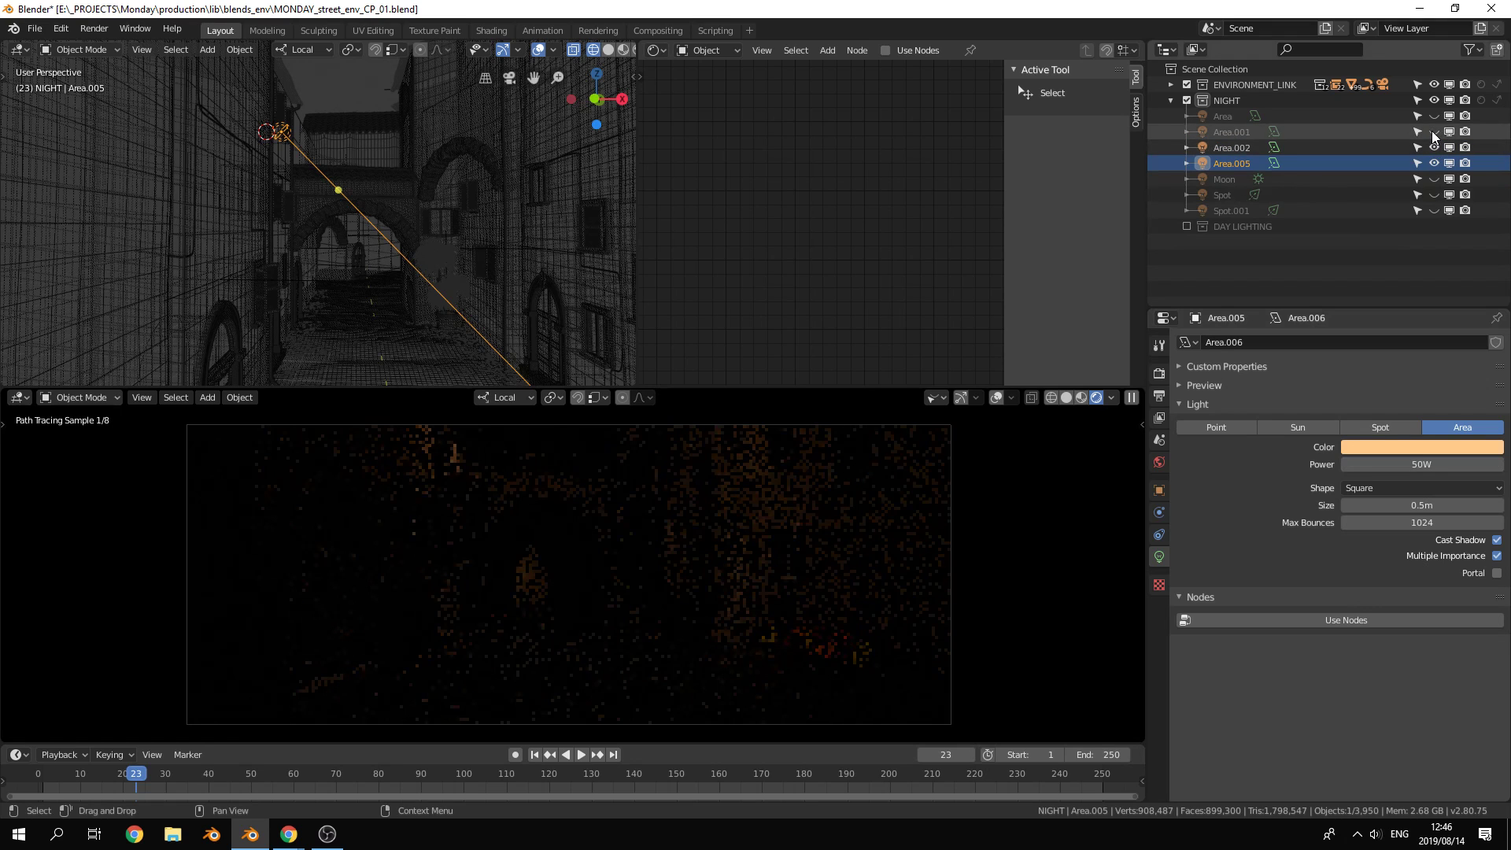
left_click(1432, 118)
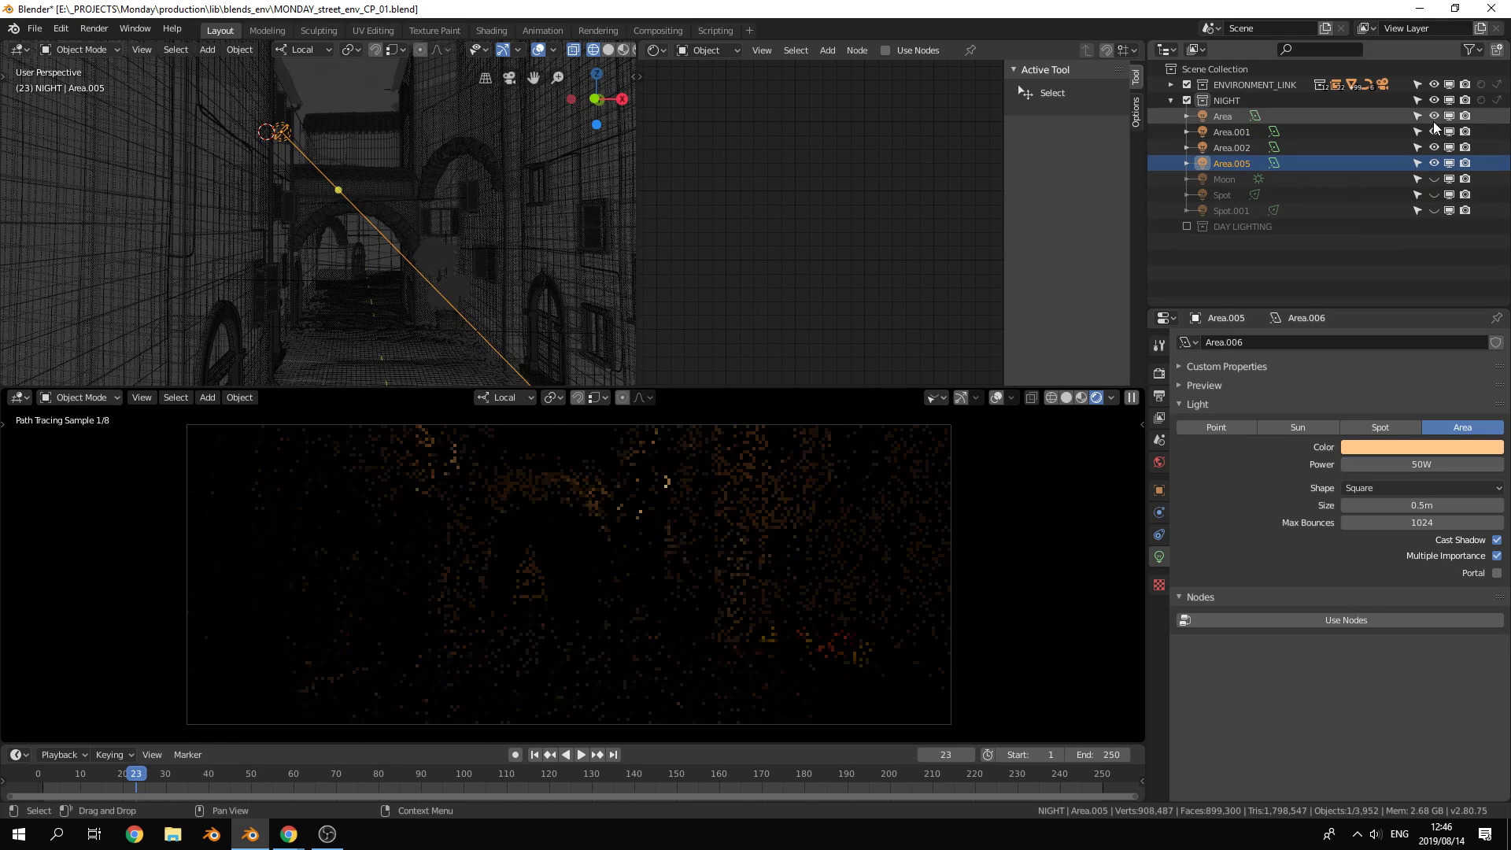
left_click(1433, 194)
left_click(1433, 210)
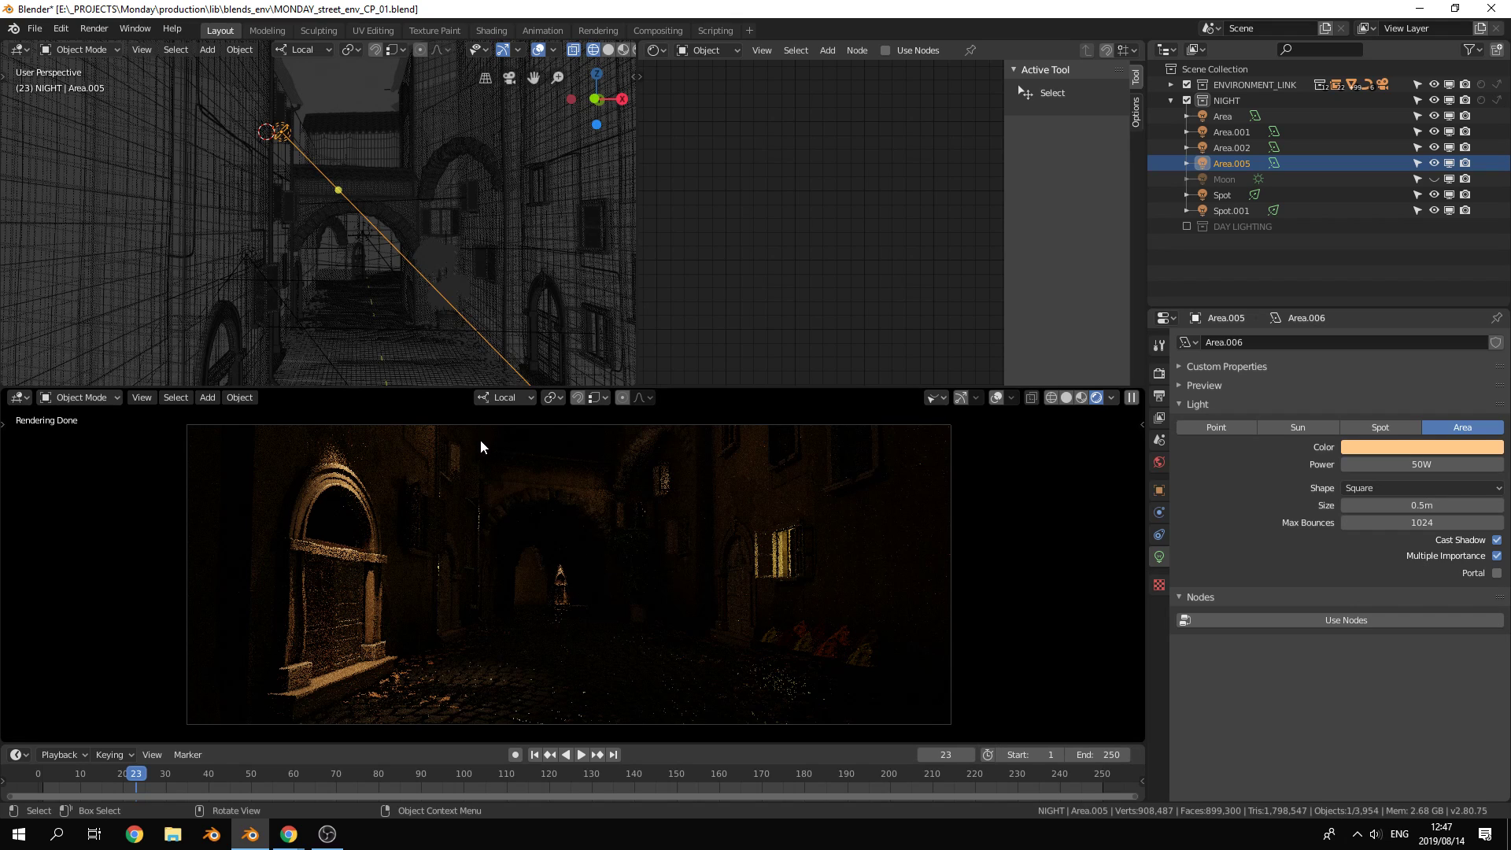
Pause the rendered preview, switch to the top view and duplicate Area.005 in place
left_click(1131, 397)
middle_click_drag(483, 233, 406, 304)
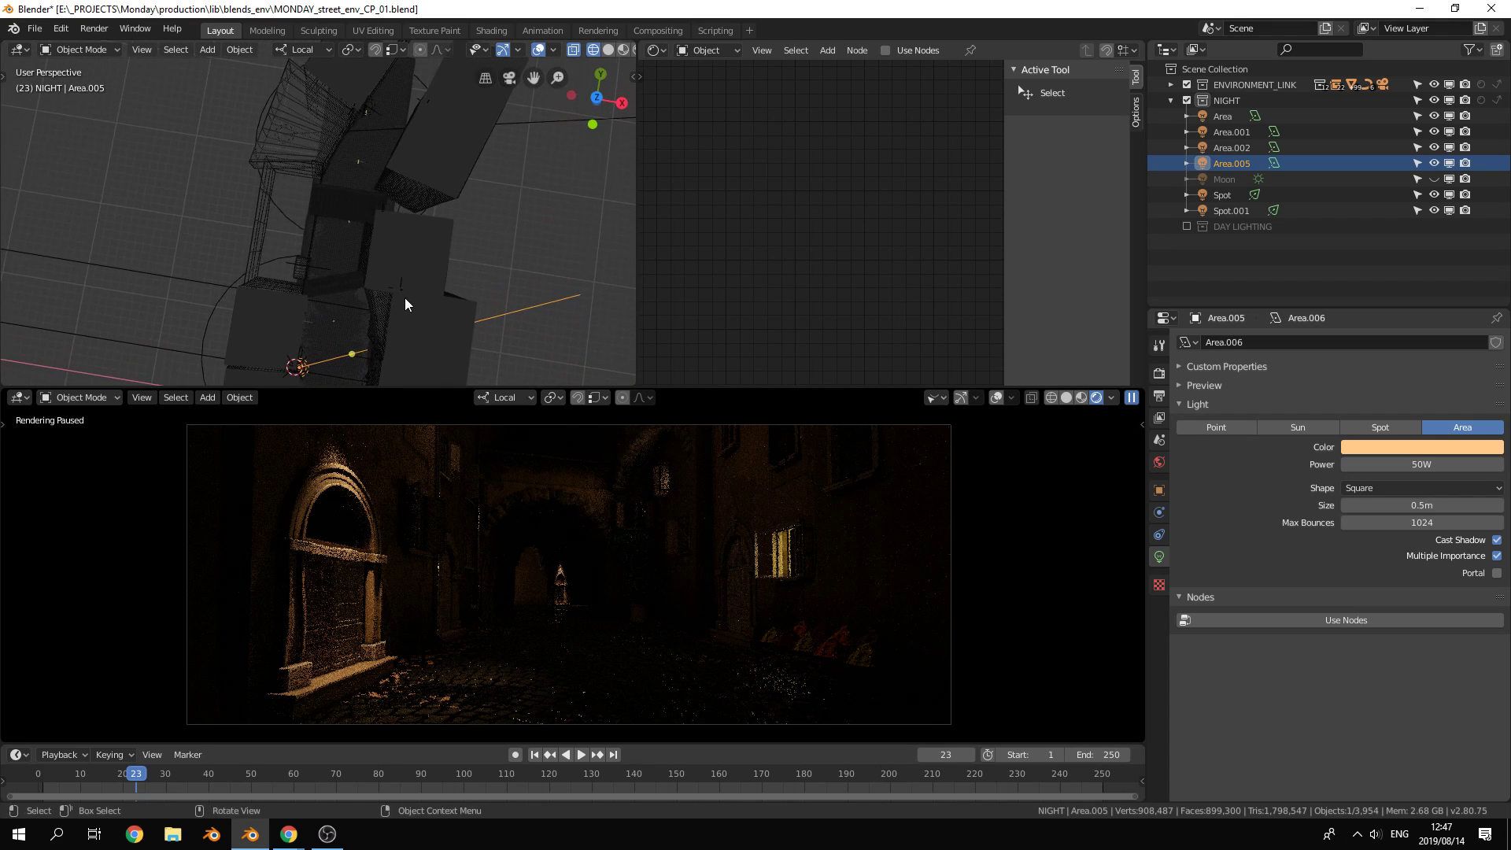
key("KP_7")
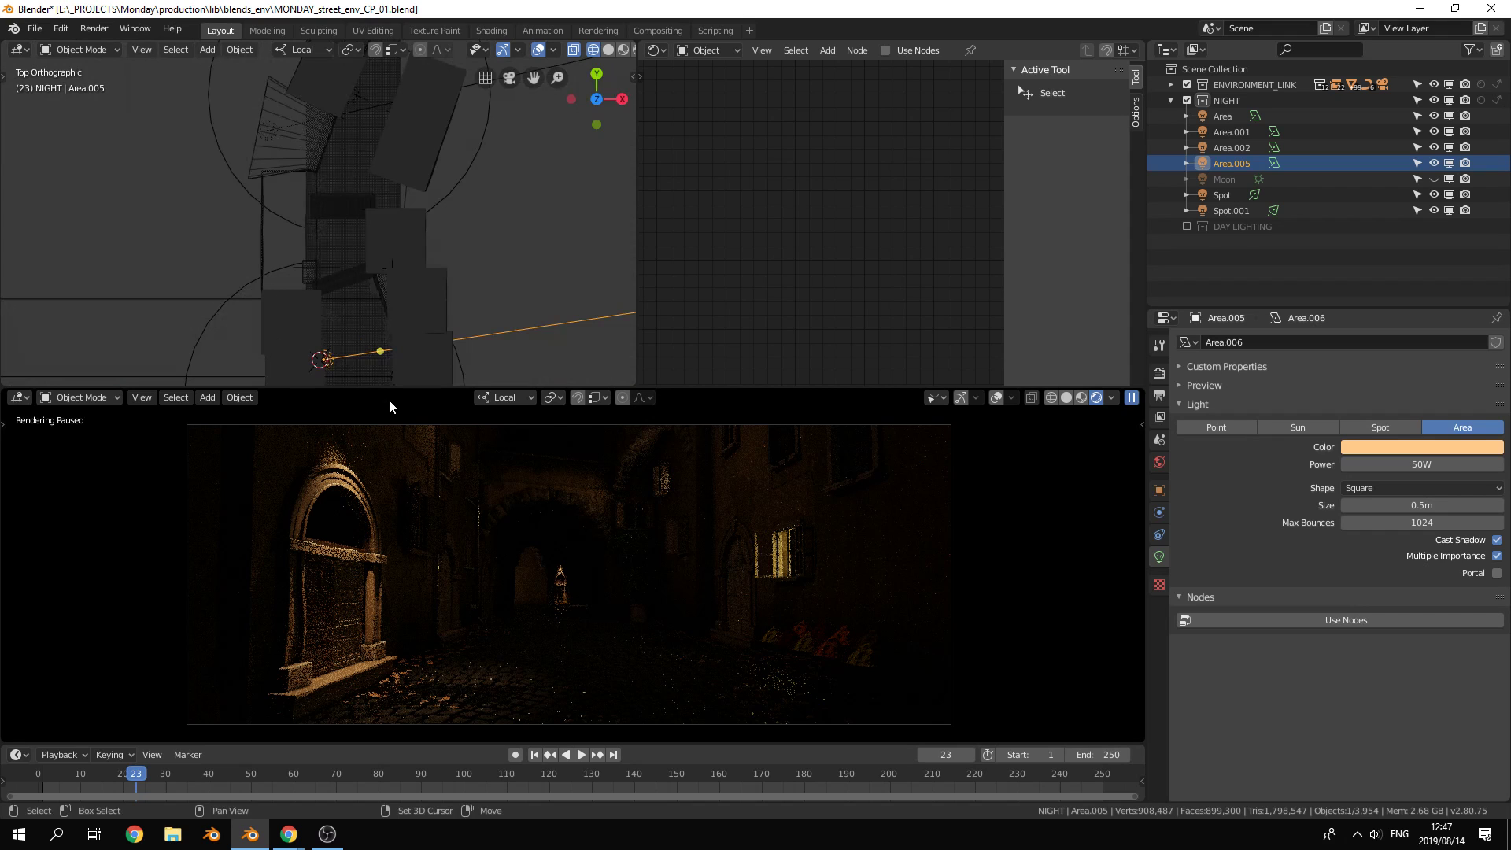
key("shift+d")
right_click(419, 627)
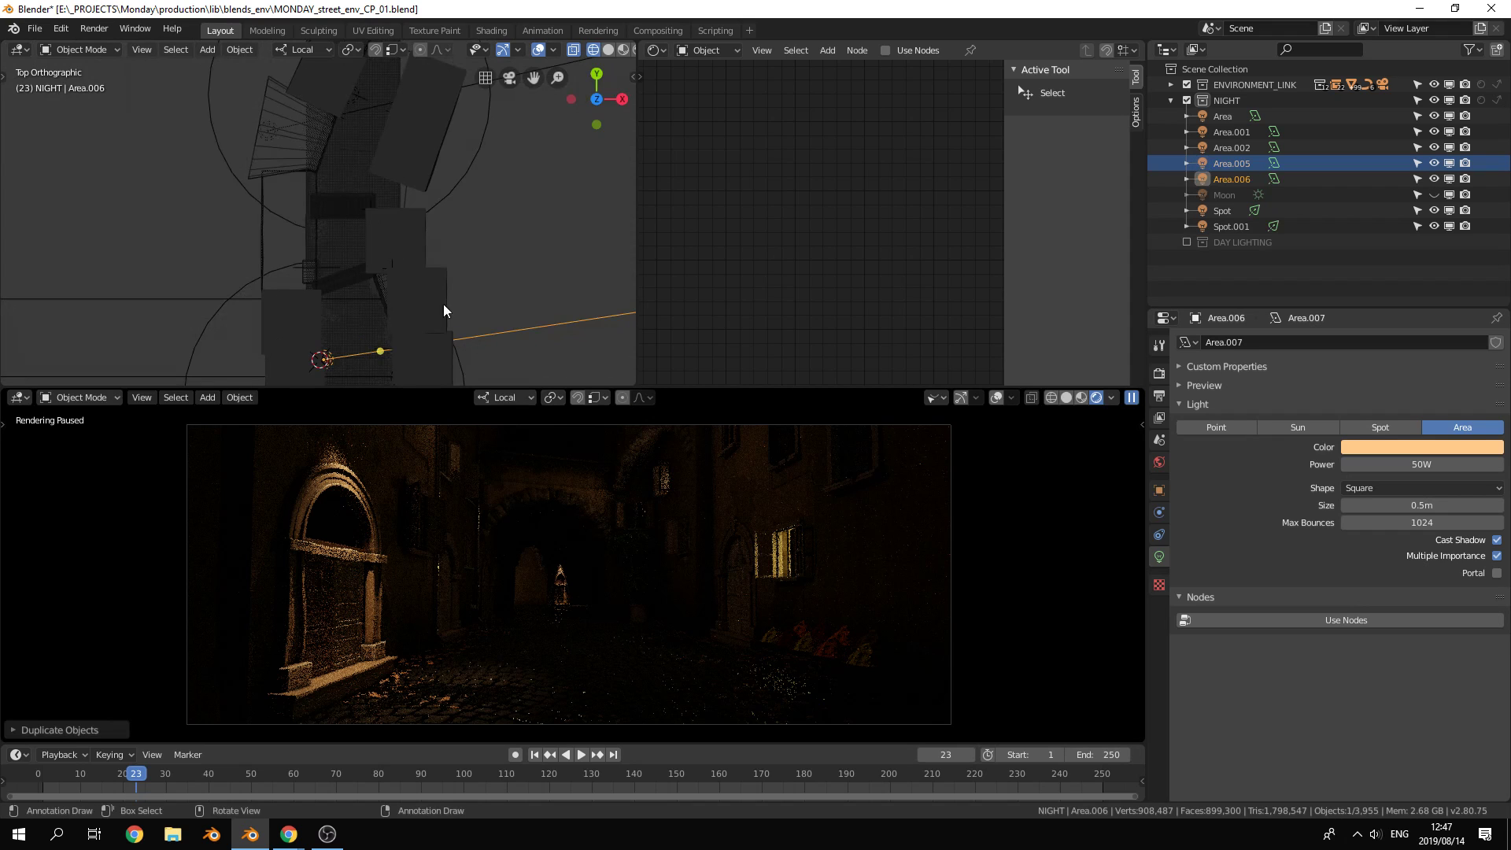
Move the duplicated area light about 25.5 m up the street and rotate it about -145° toward the opposite side
key("g")
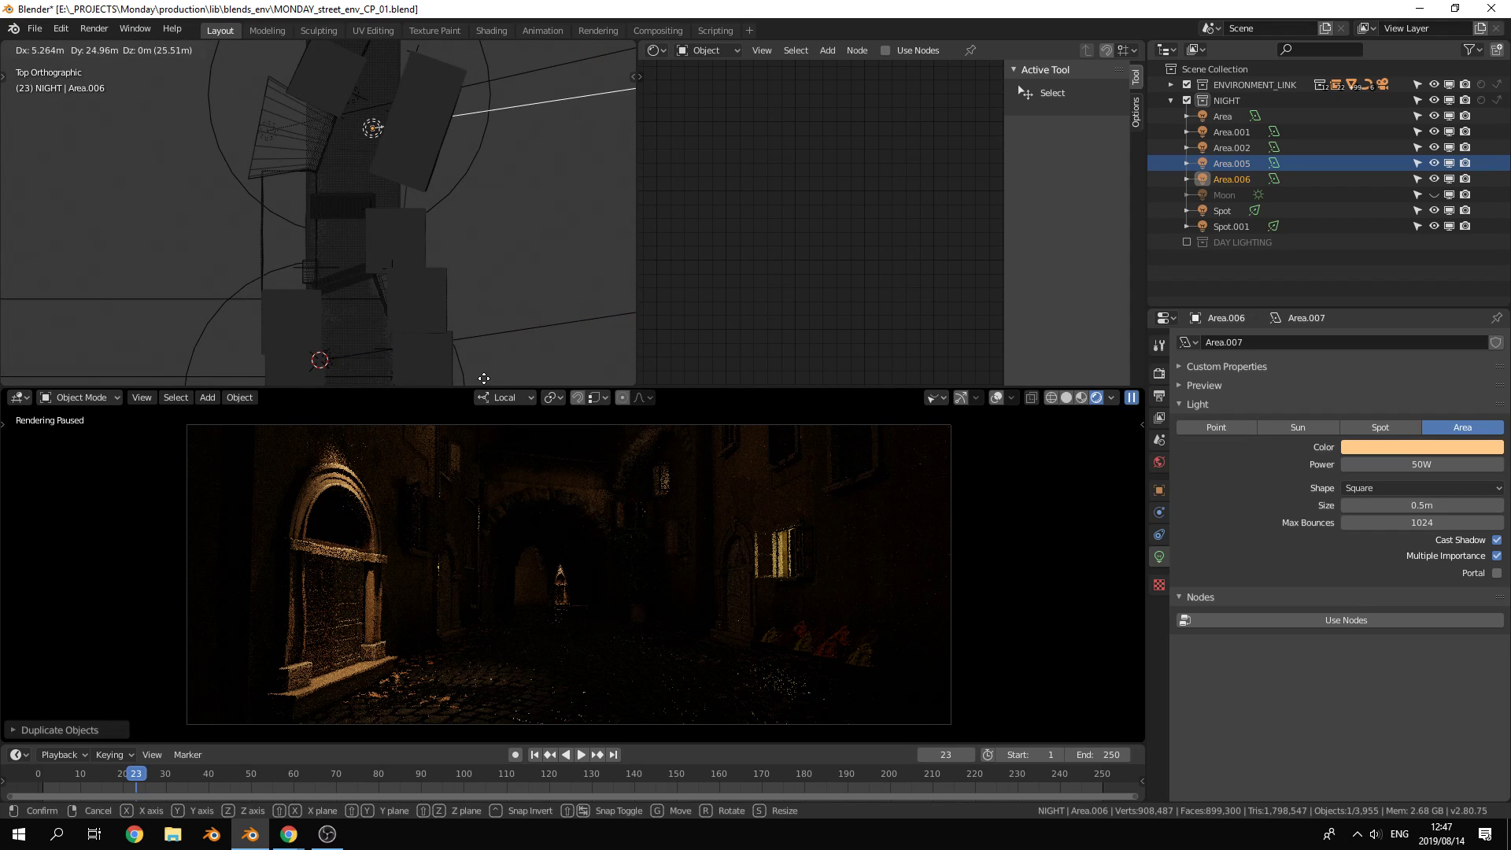
left_click(481, 38)
key("r")
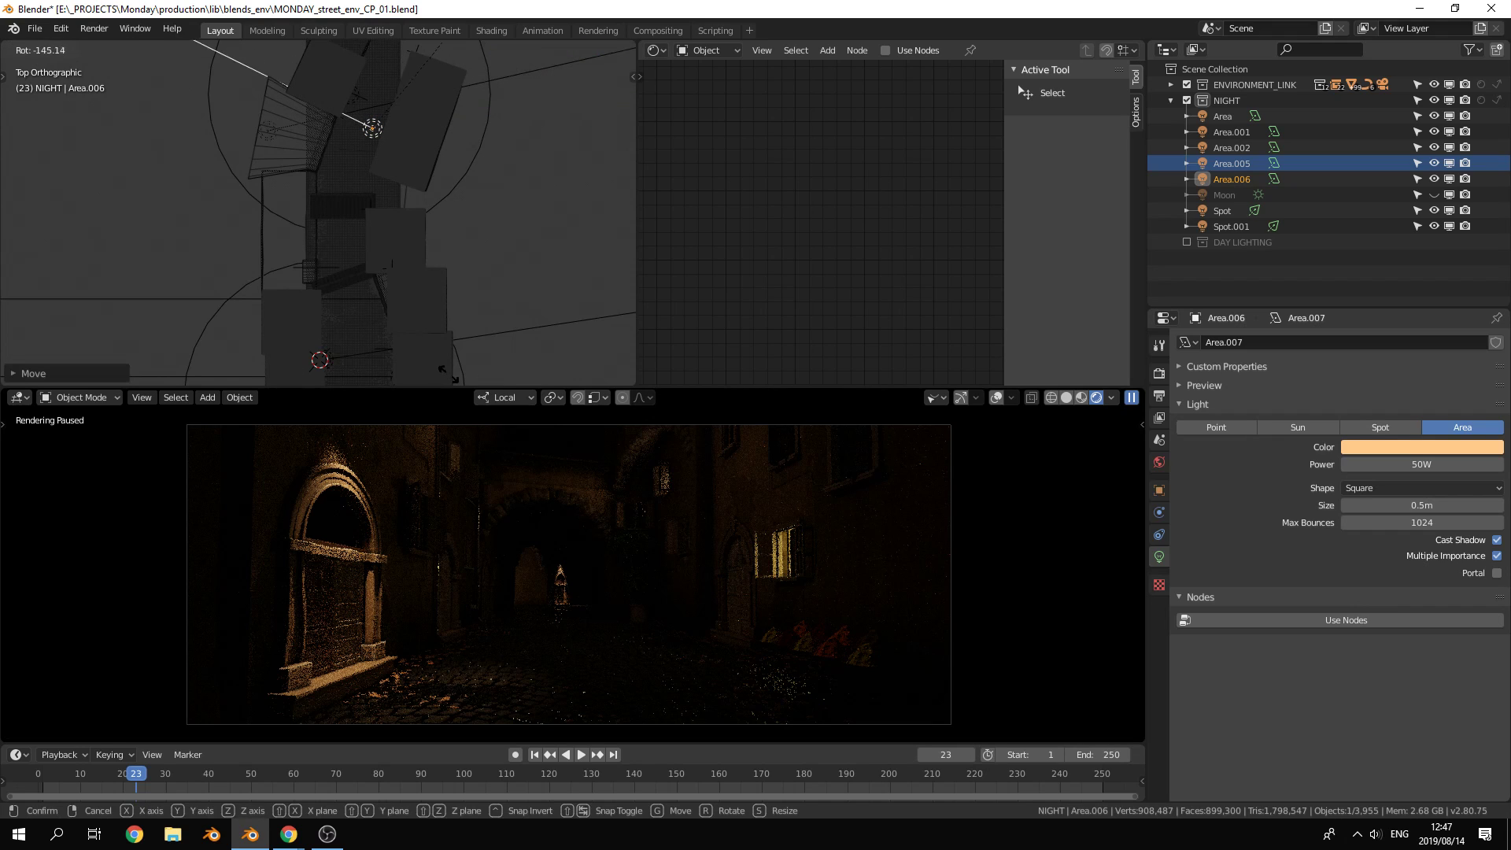
left_click(441, 358)
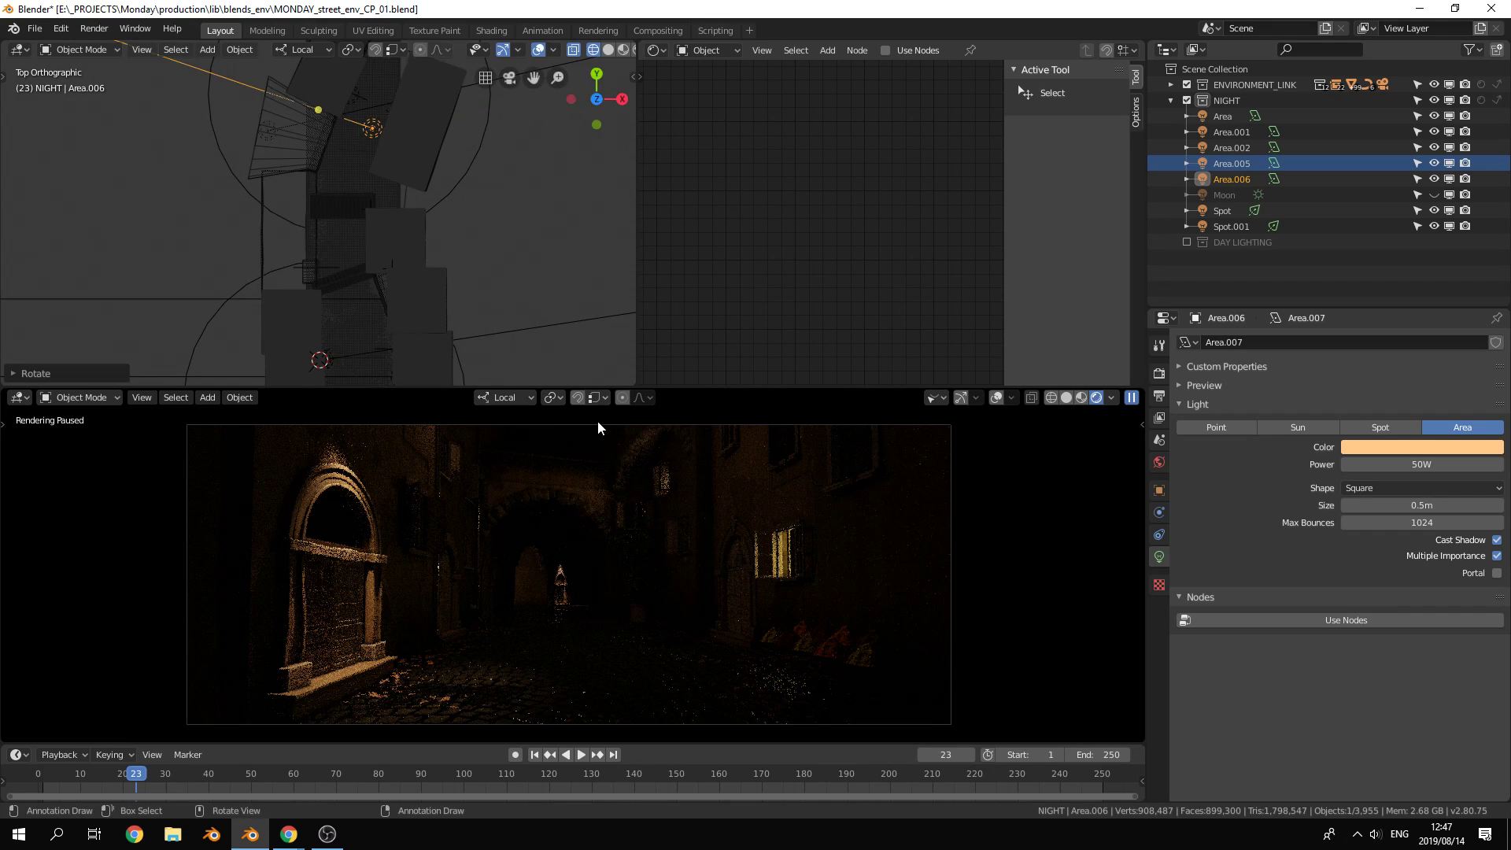
Check Area.006's position in the camera view with overlays shown, and resume the rendered preview without them
left_click(996, 398)
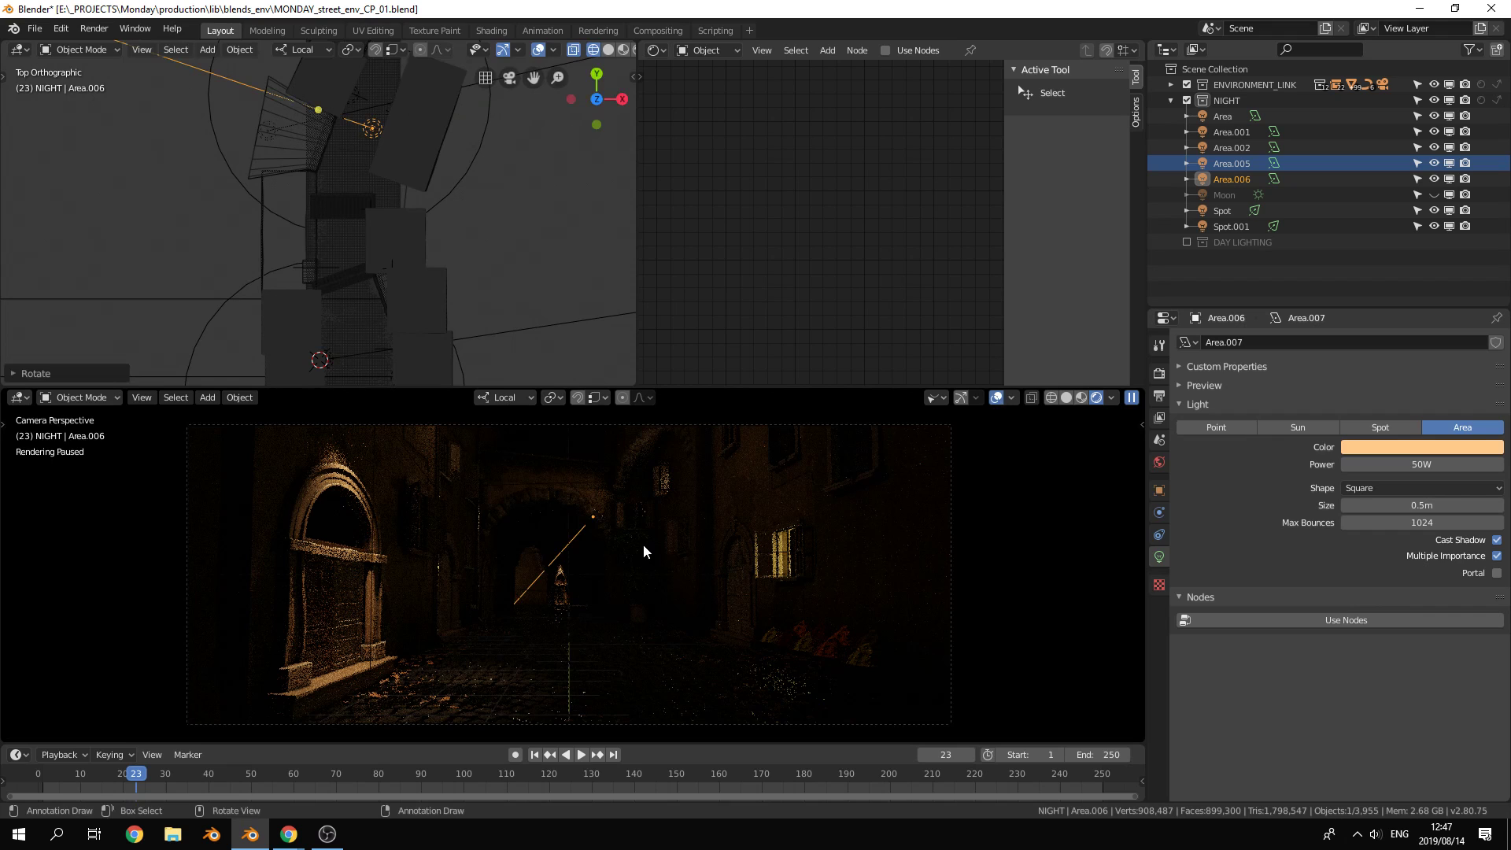
left_click(996, 398)
left_click(1130, 397)
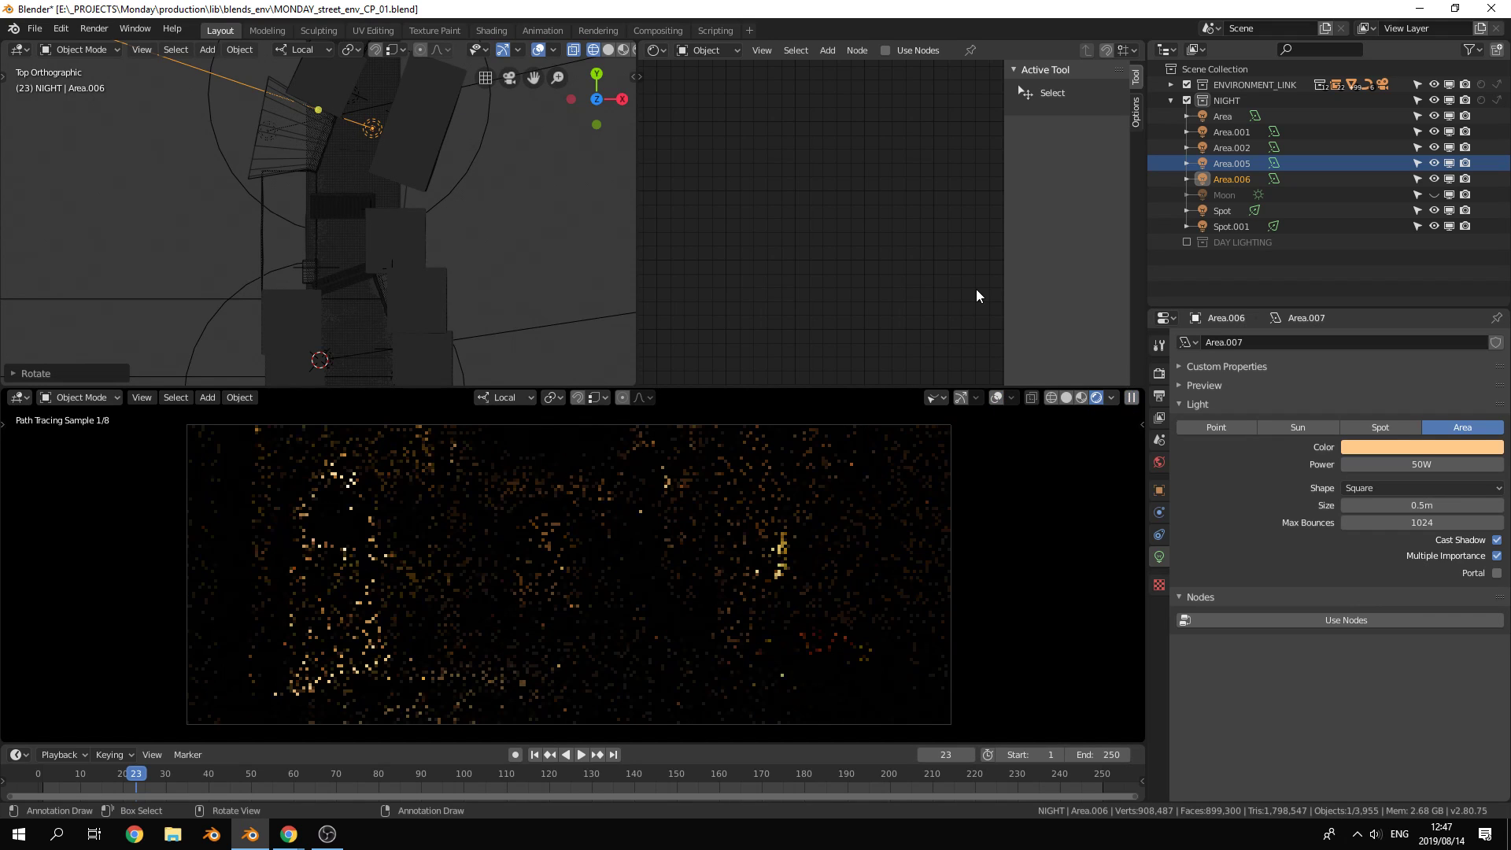
left_click(1436, 463)
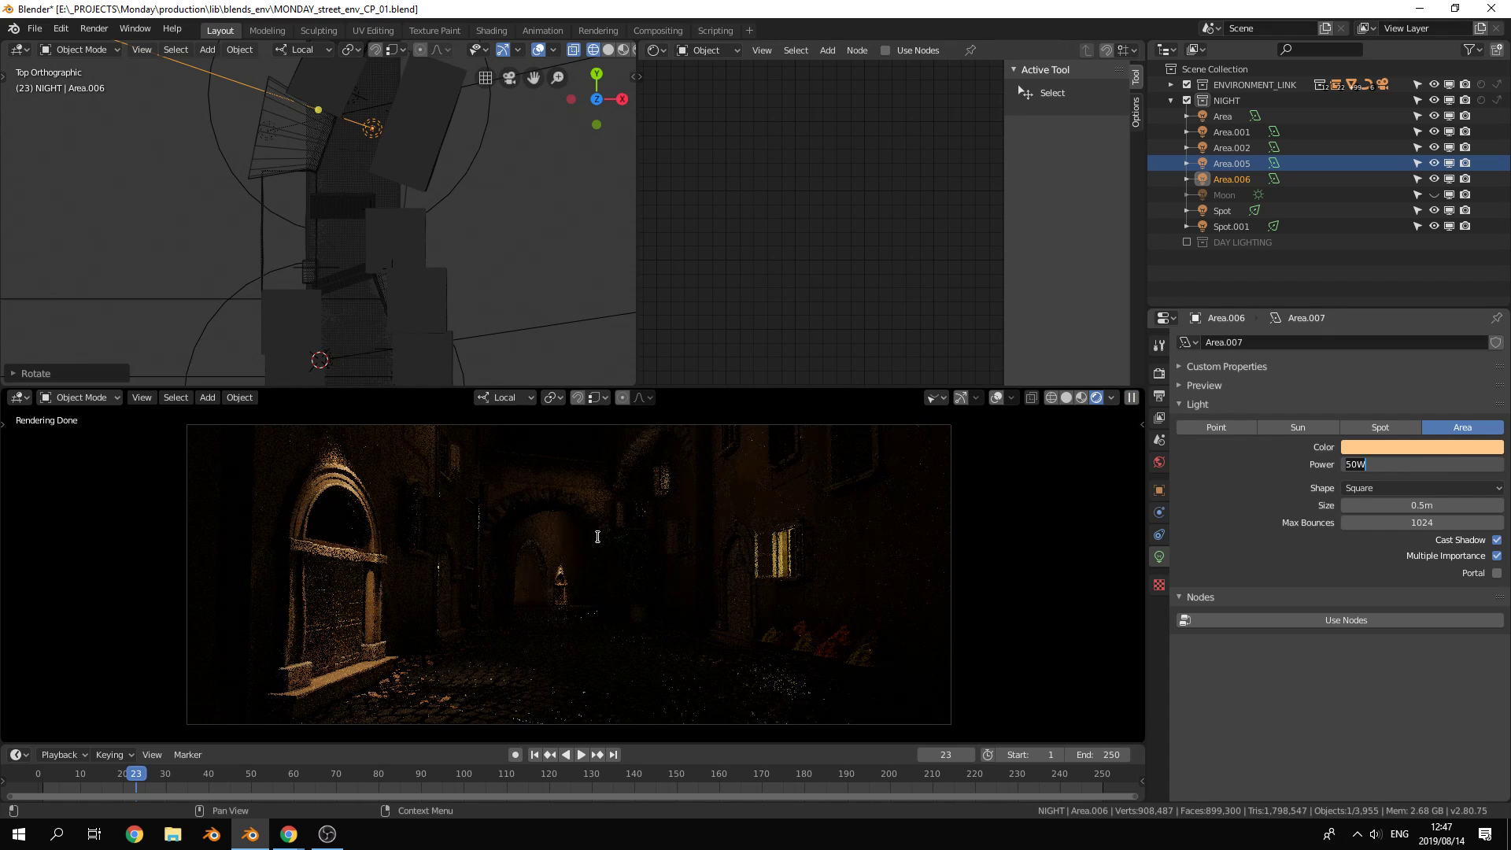
key("Return")
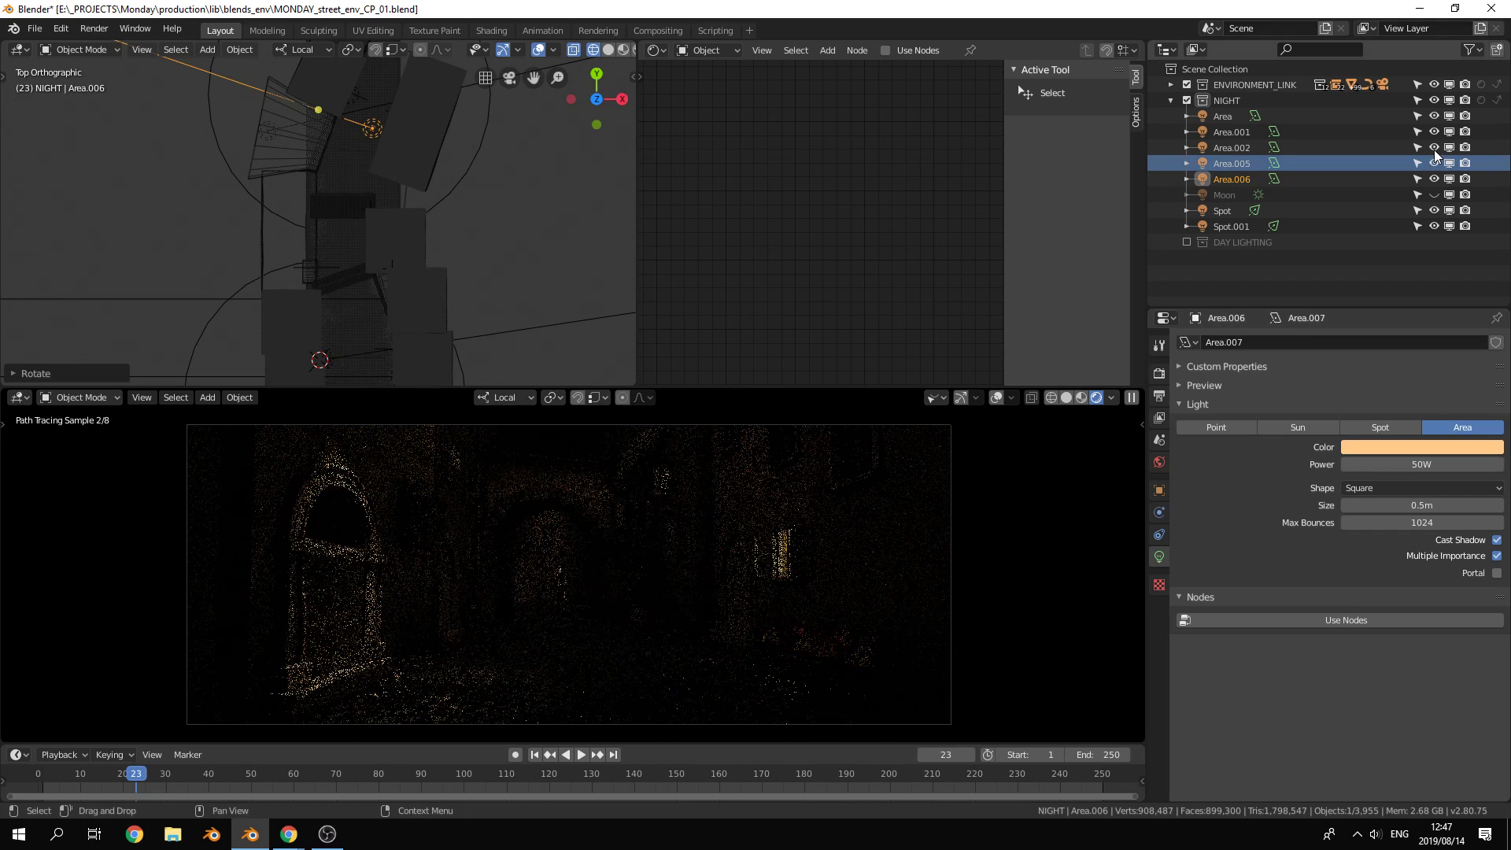
Hide every light in the NIGHT collection except Area.006, pausing the preview meanwhile, to view that light alone
left_click(1342, 228)
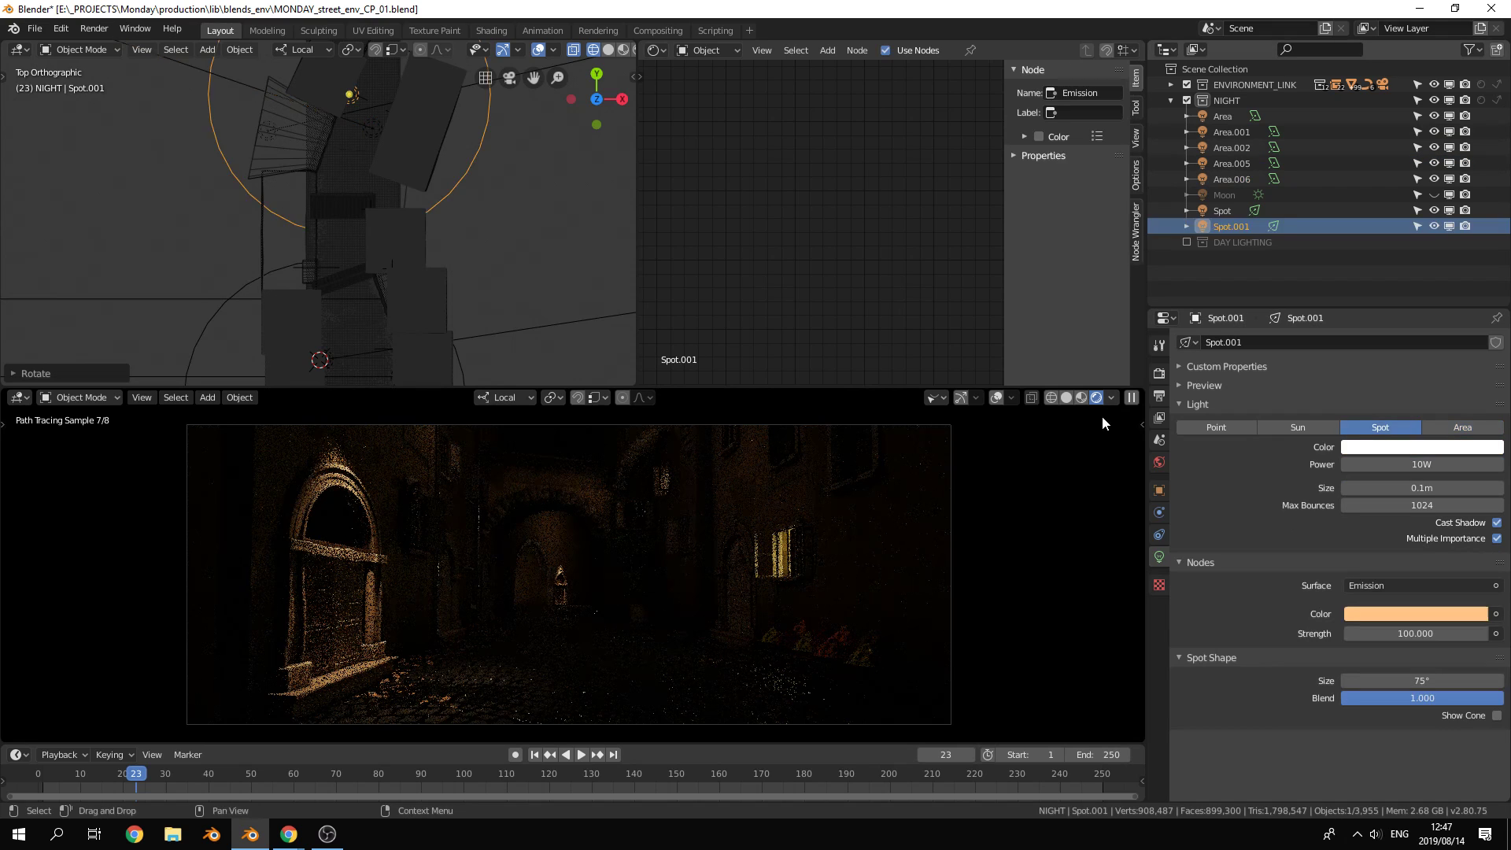
left_click(1132, 397)
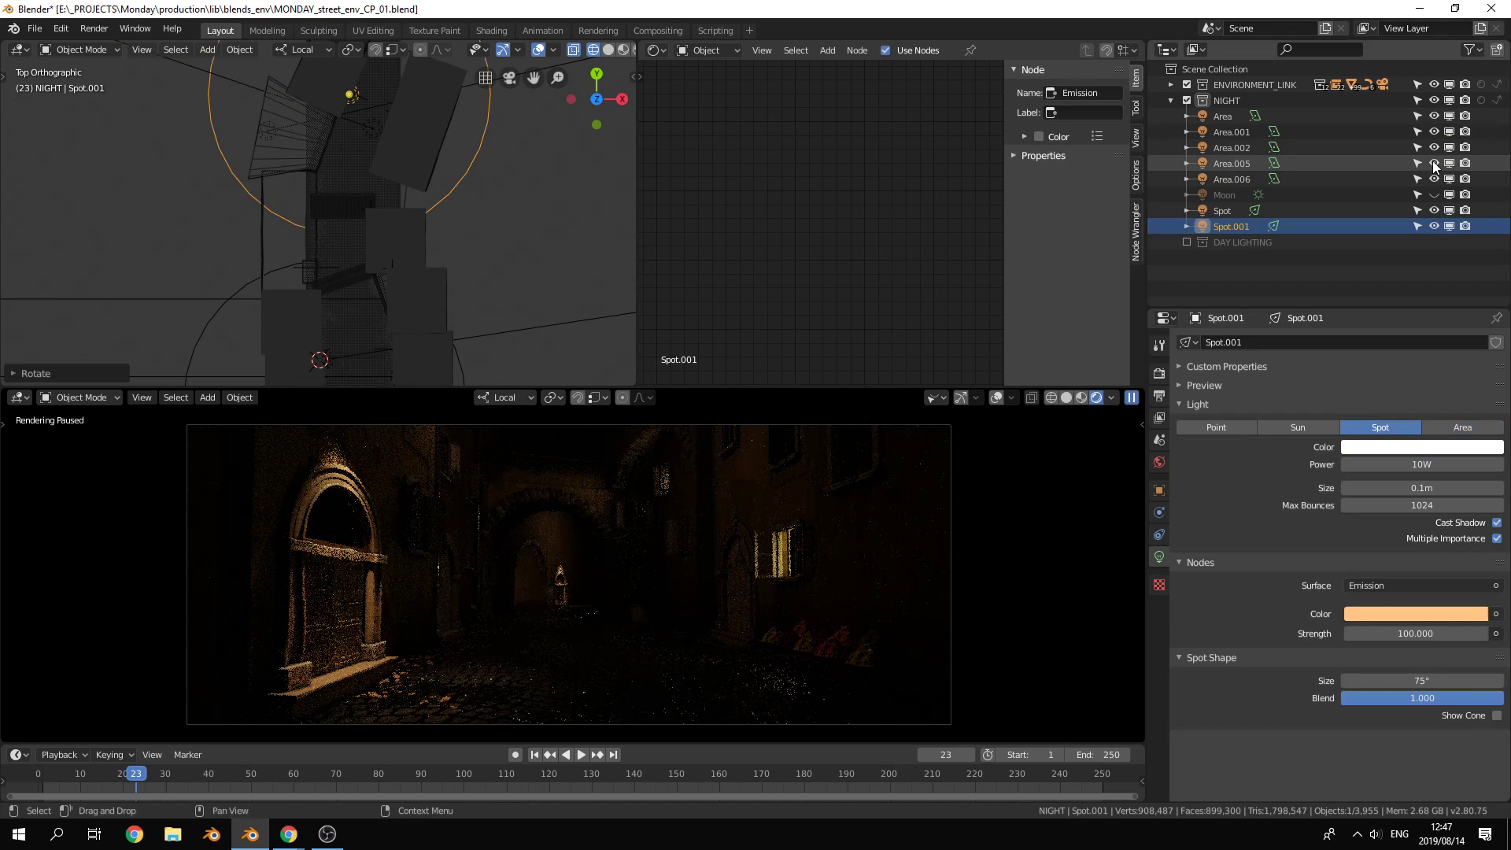
left_click_drag(1434, 162, 1430, 115)
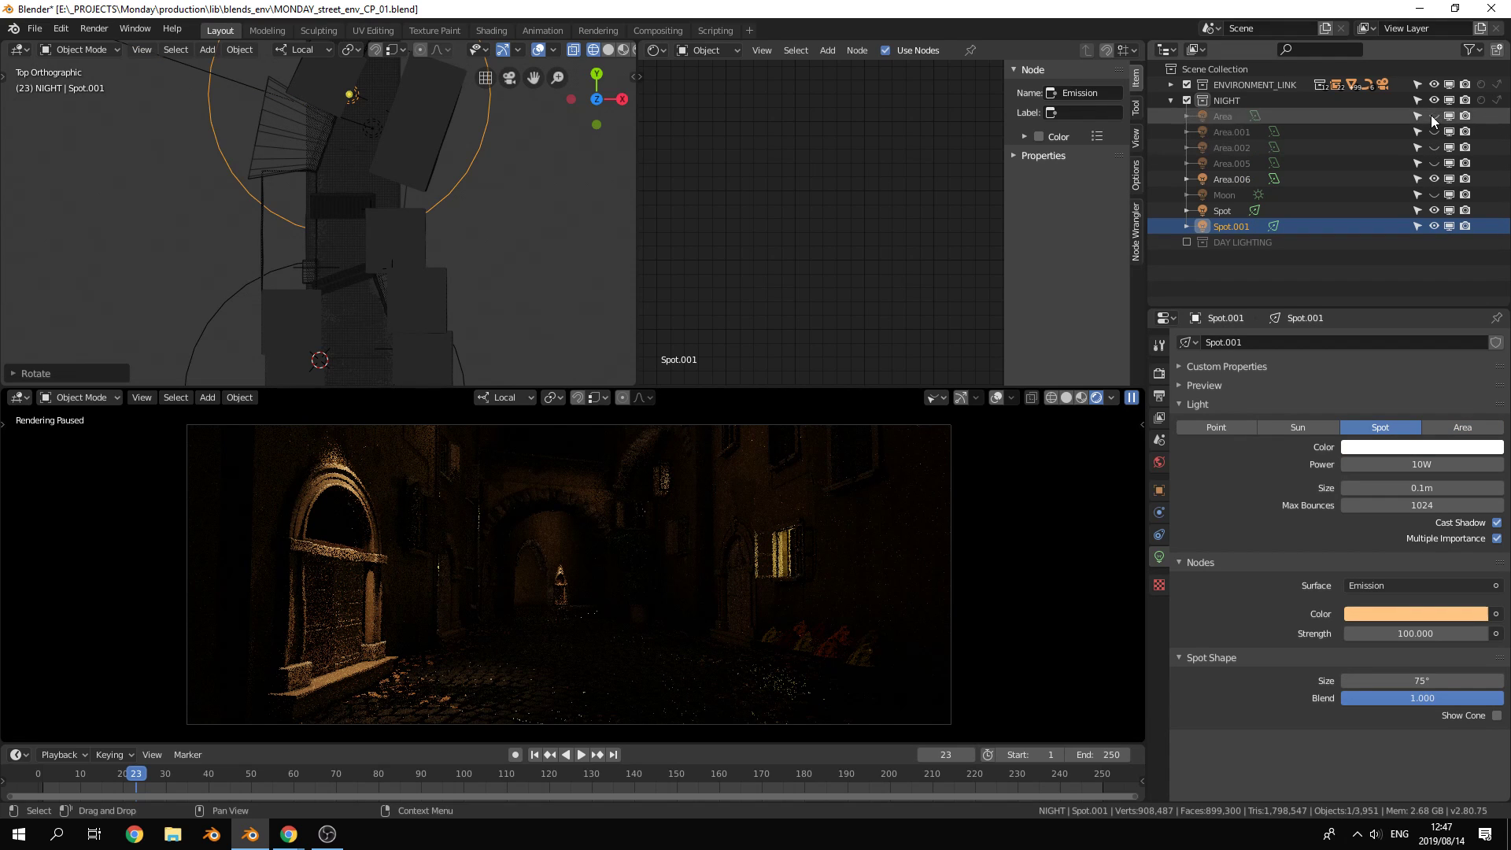
left_click(1433, 208)
left_click(1434, 224)
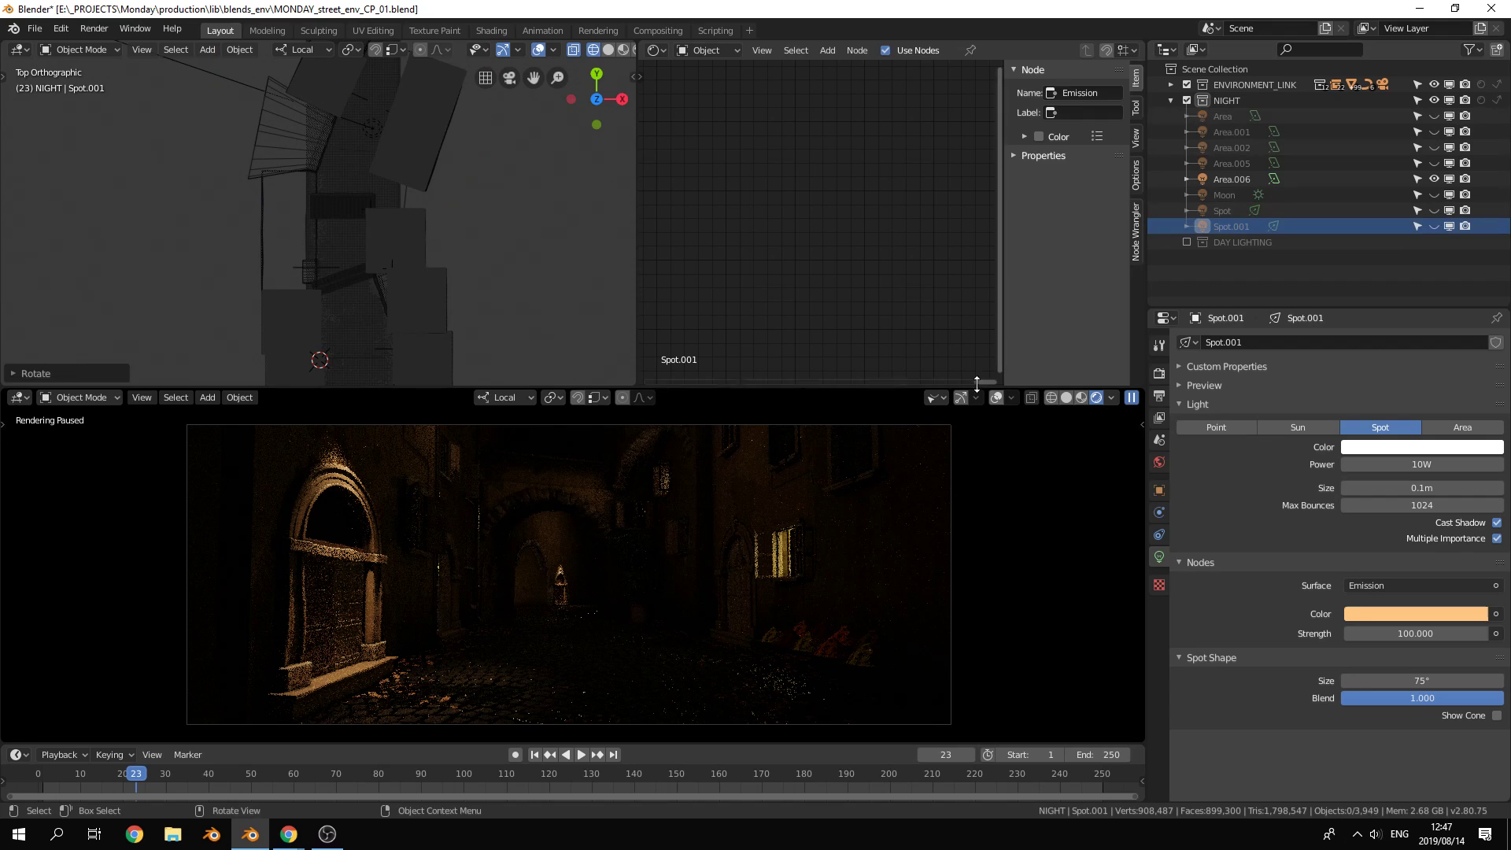
left_click(1131, 398)
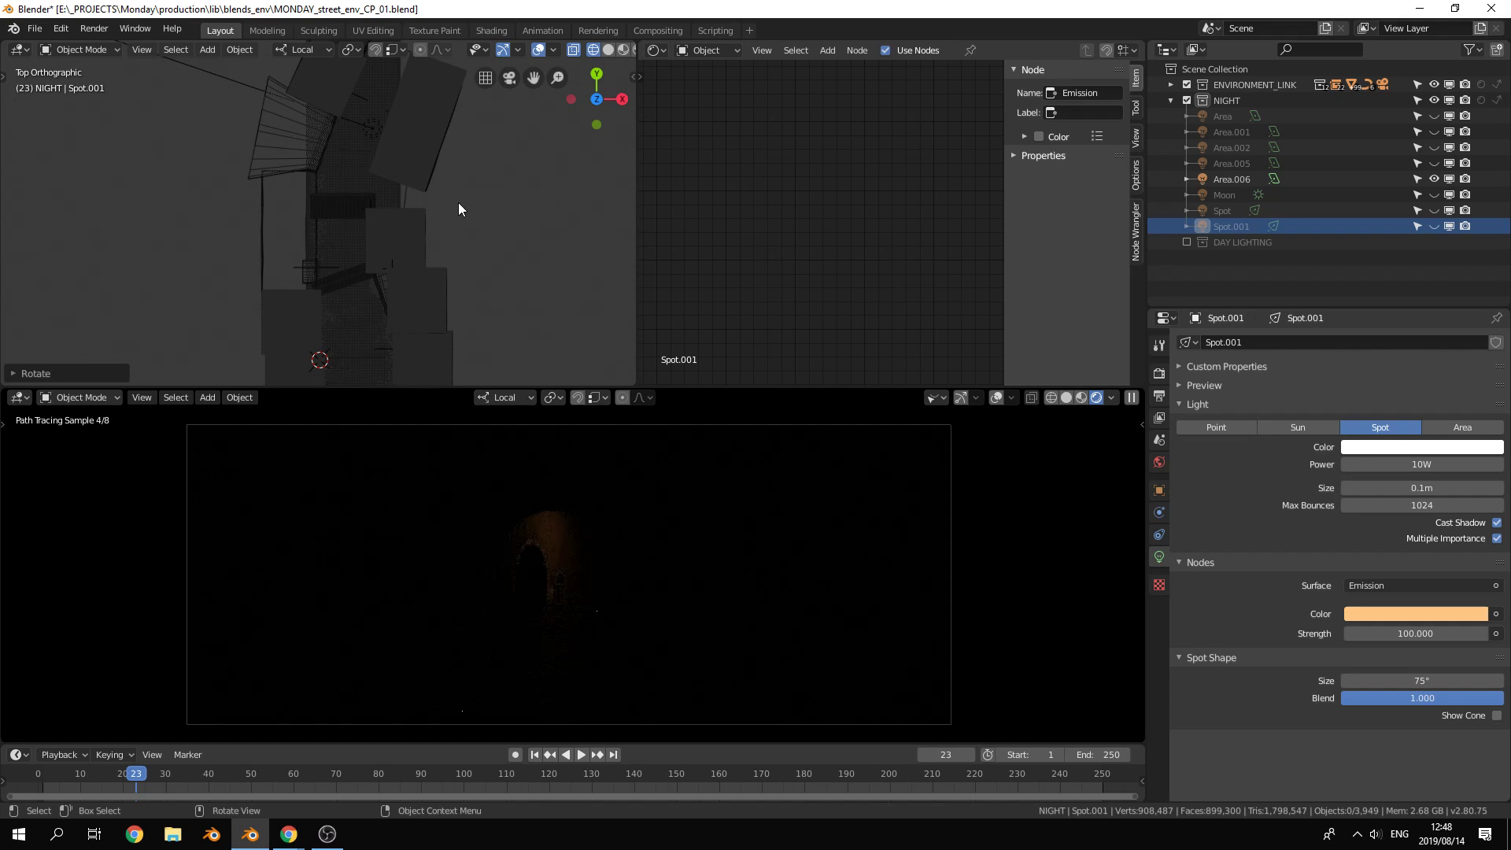
Select Area.006 in the top view and move it about 3.9 m further up the street
middle_click_drag(488, 186, 505, 220, "shift")
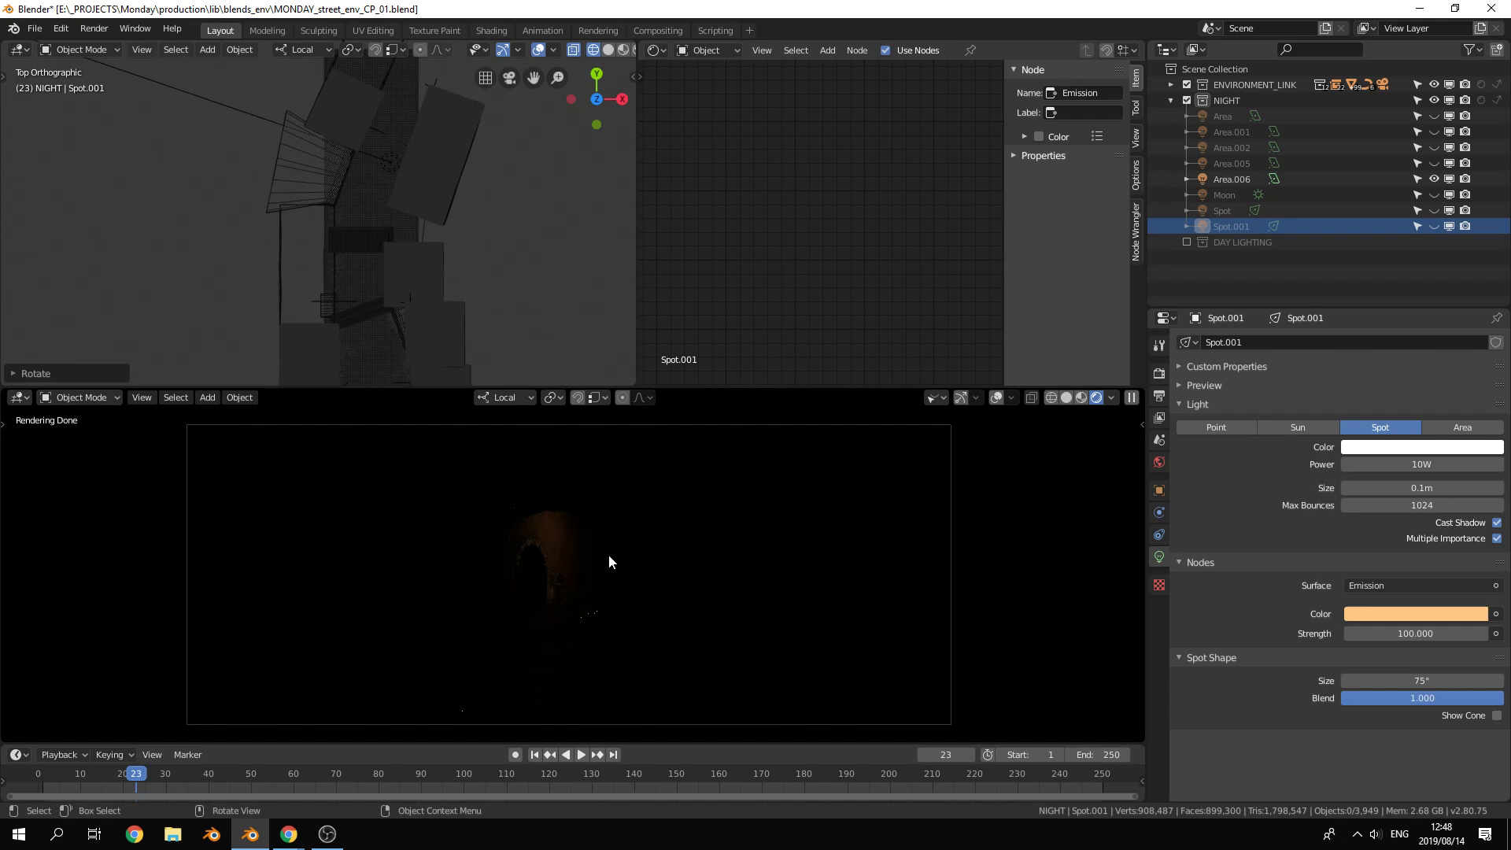
left_click(391, 168)
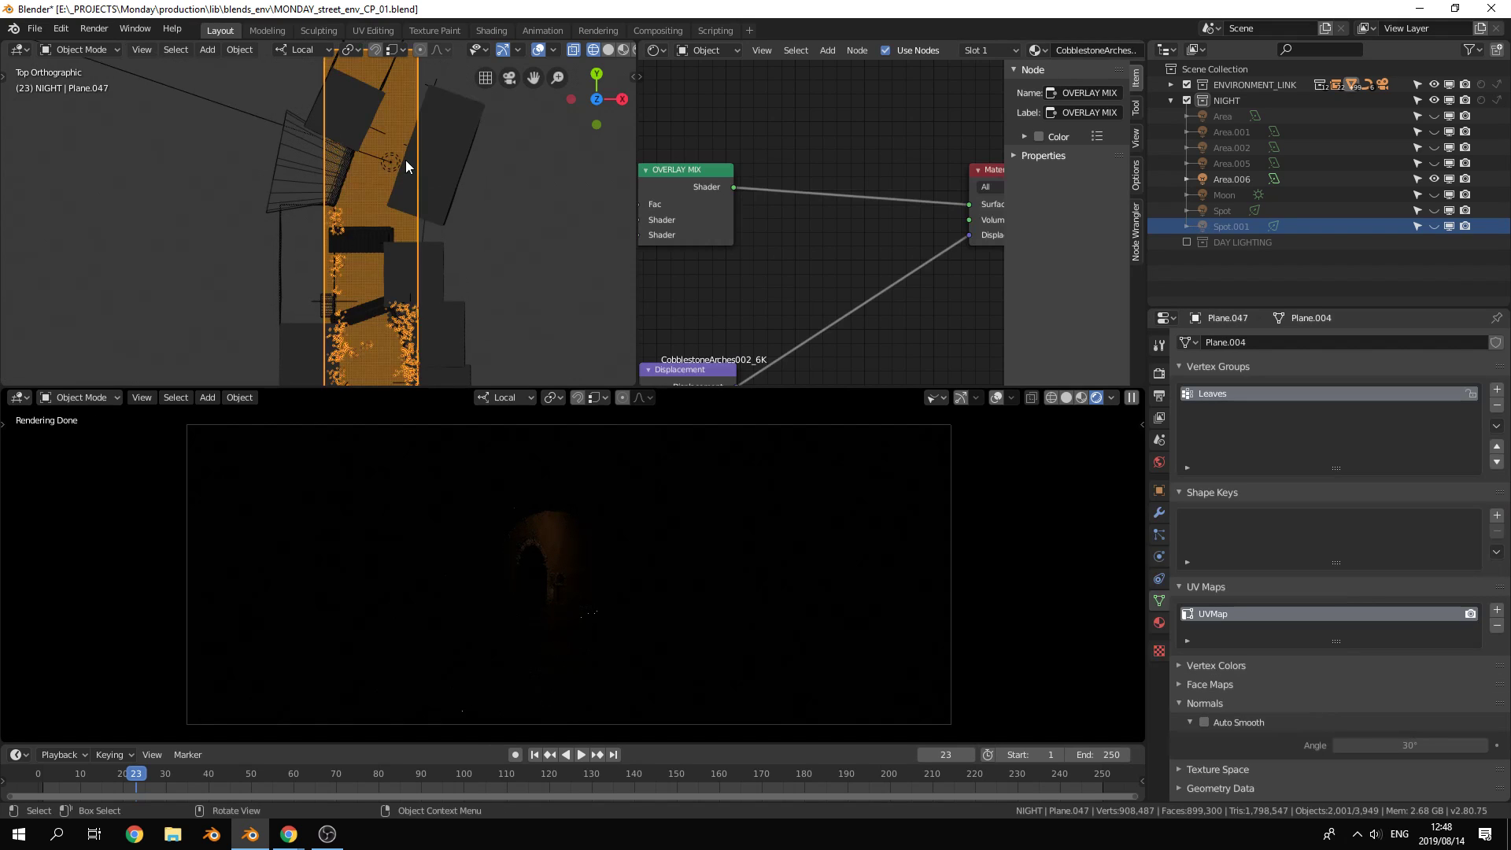
left_click(393, 157)
key("g")
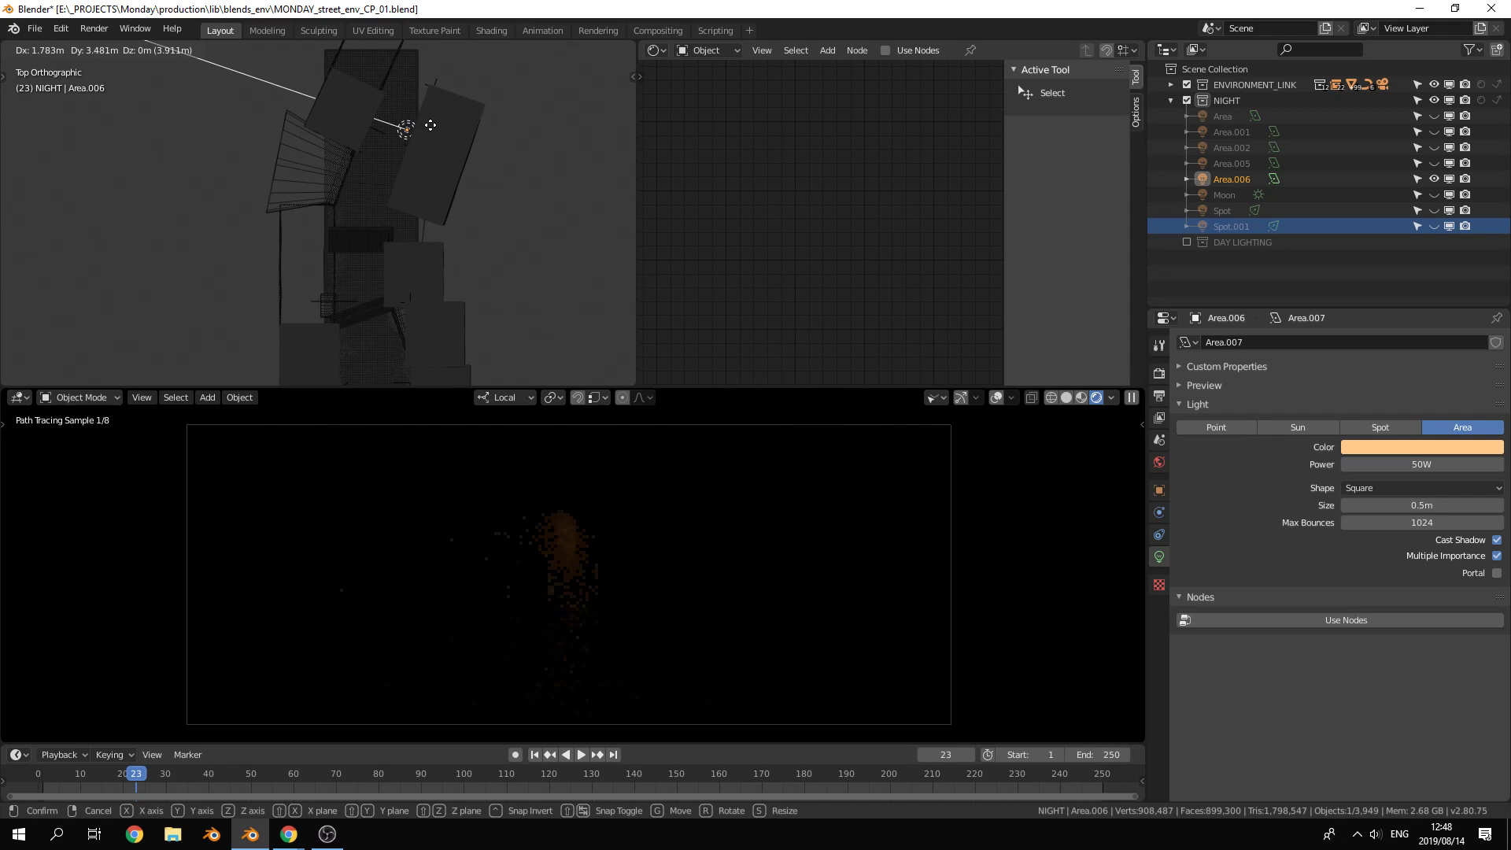
left_click(388, 216)
Re-aim Area.006 across the street by shifting its target point further up the alley
middle_click_drag(389, 216, 414, 110)
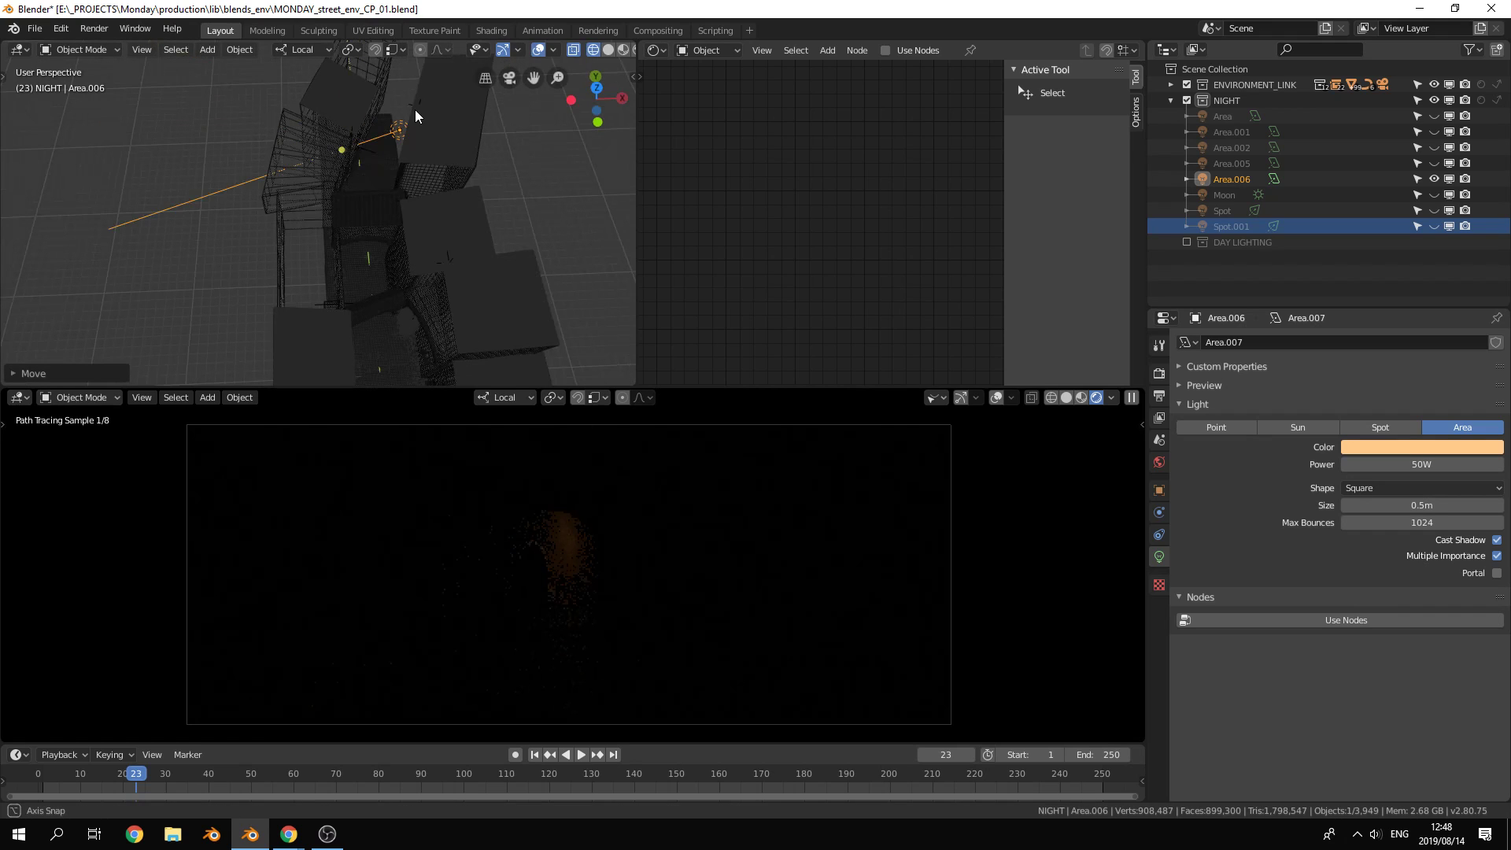
middle_click_drag(351, 153, 351, 154)
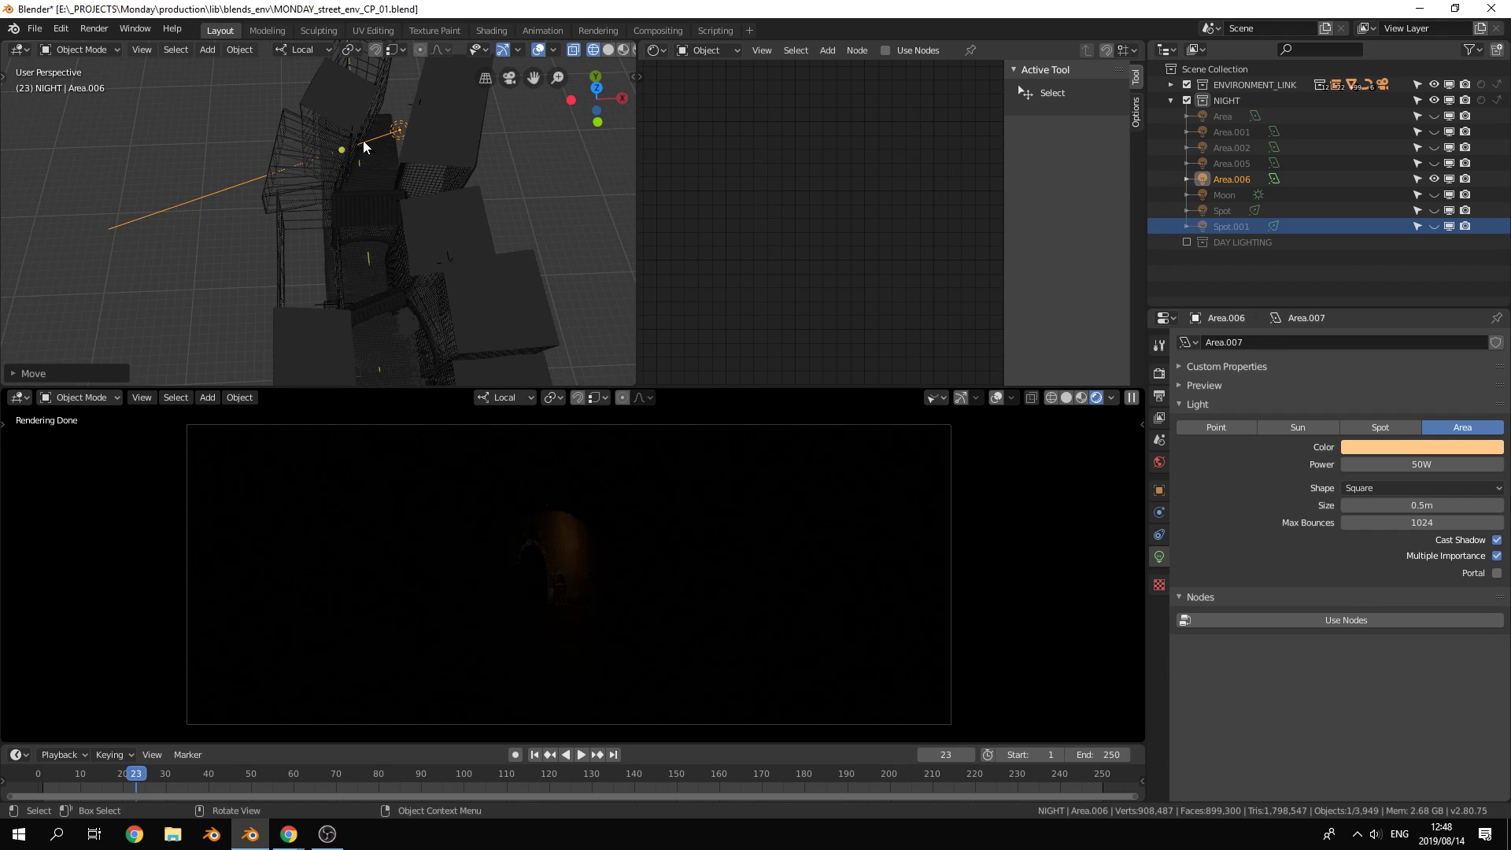
left_click(357, 145)
left_click(399, 128)
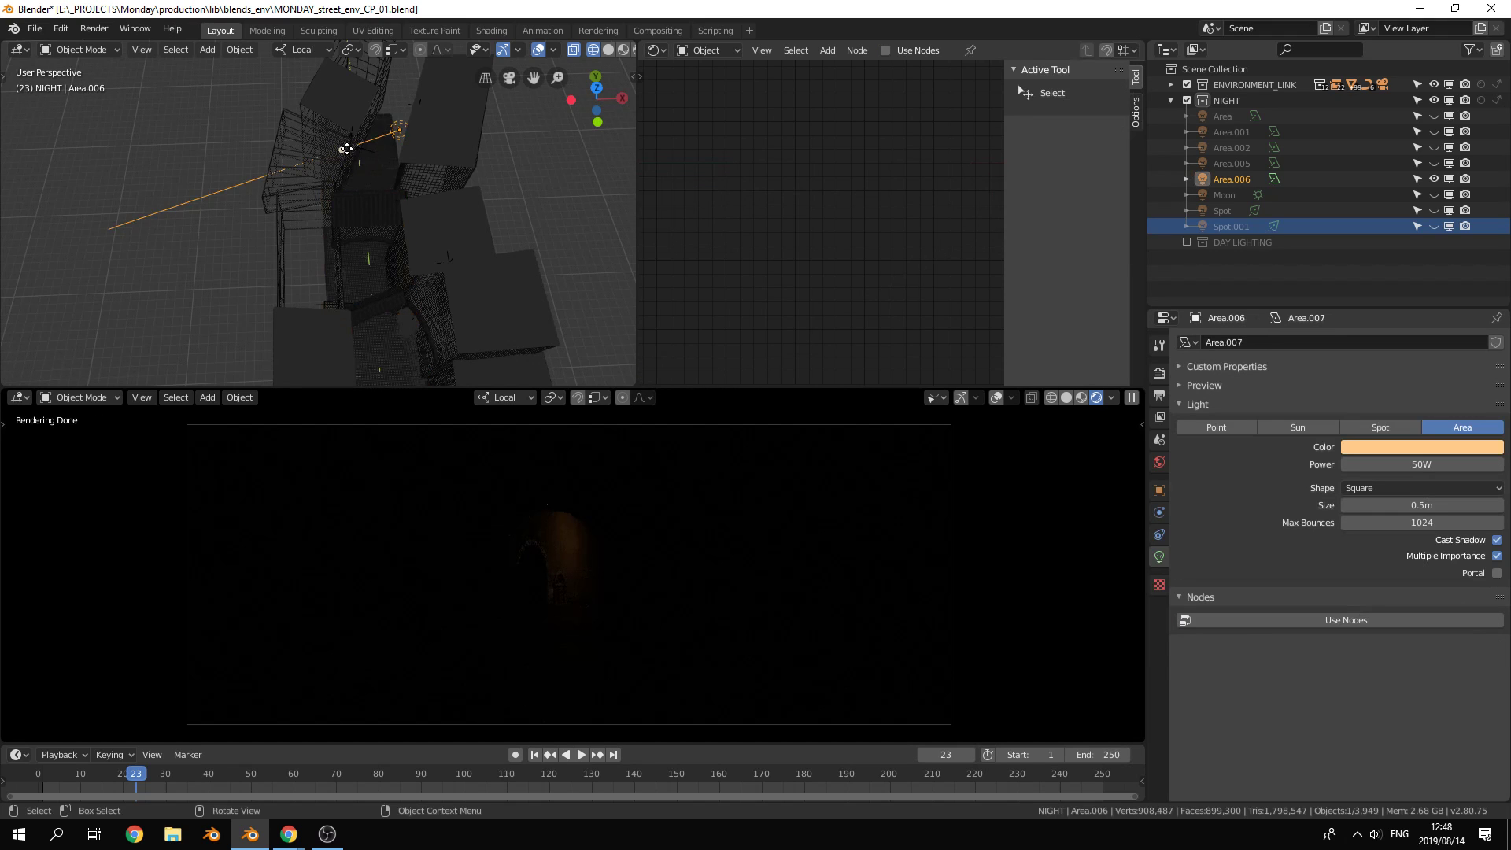
mouse_move(347, 149)
left_mouse_down()
mouse_move(380, 124)
mouse_move(364, 117)
mouse_move(370, 129)
left_mouse_up()
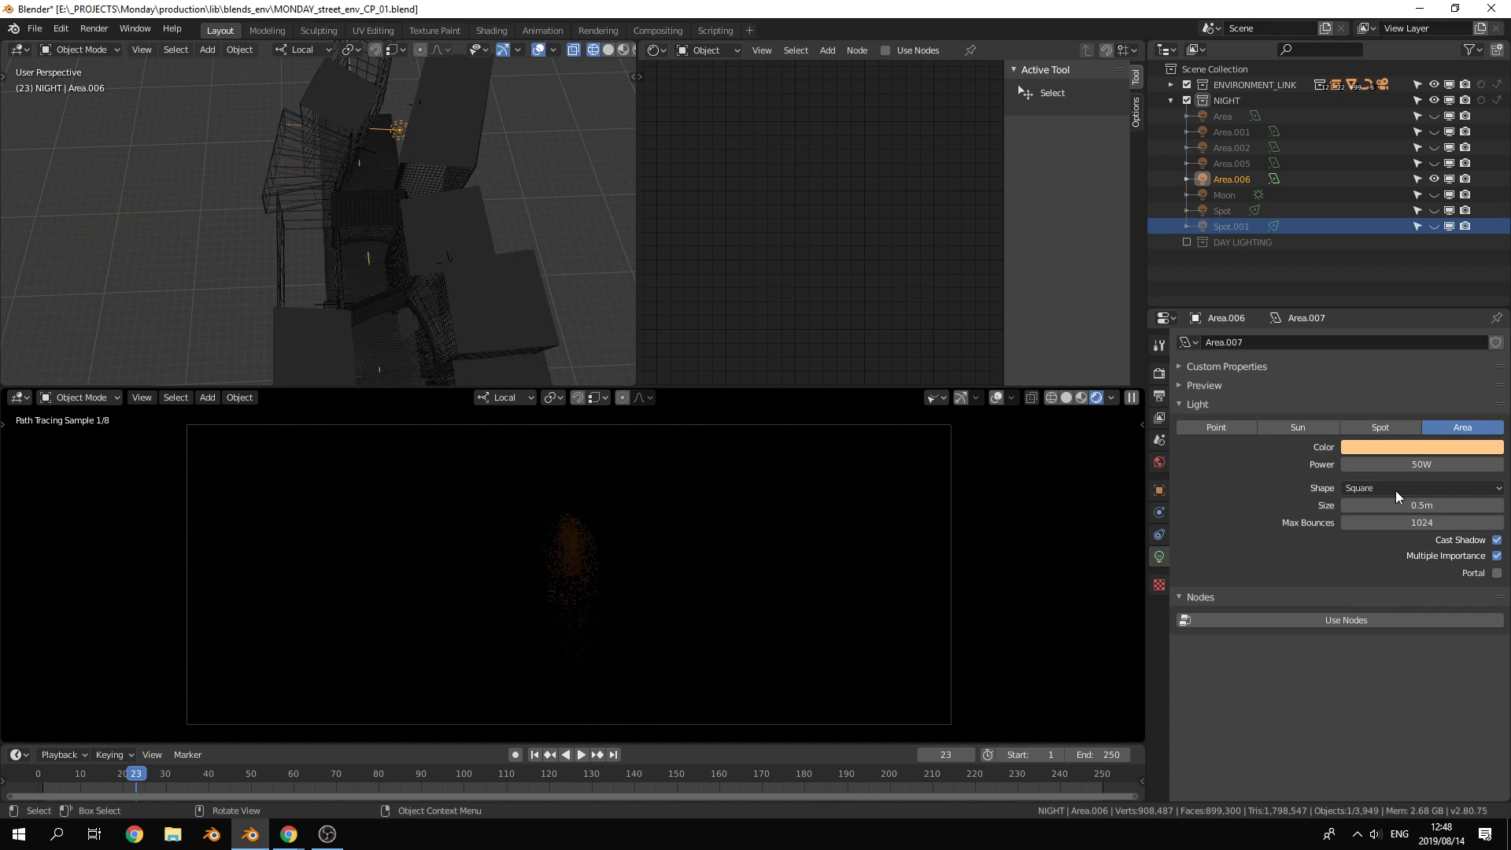
Set Area.006's size to 2 m and its power to 75 W
left_click(1444, 505)
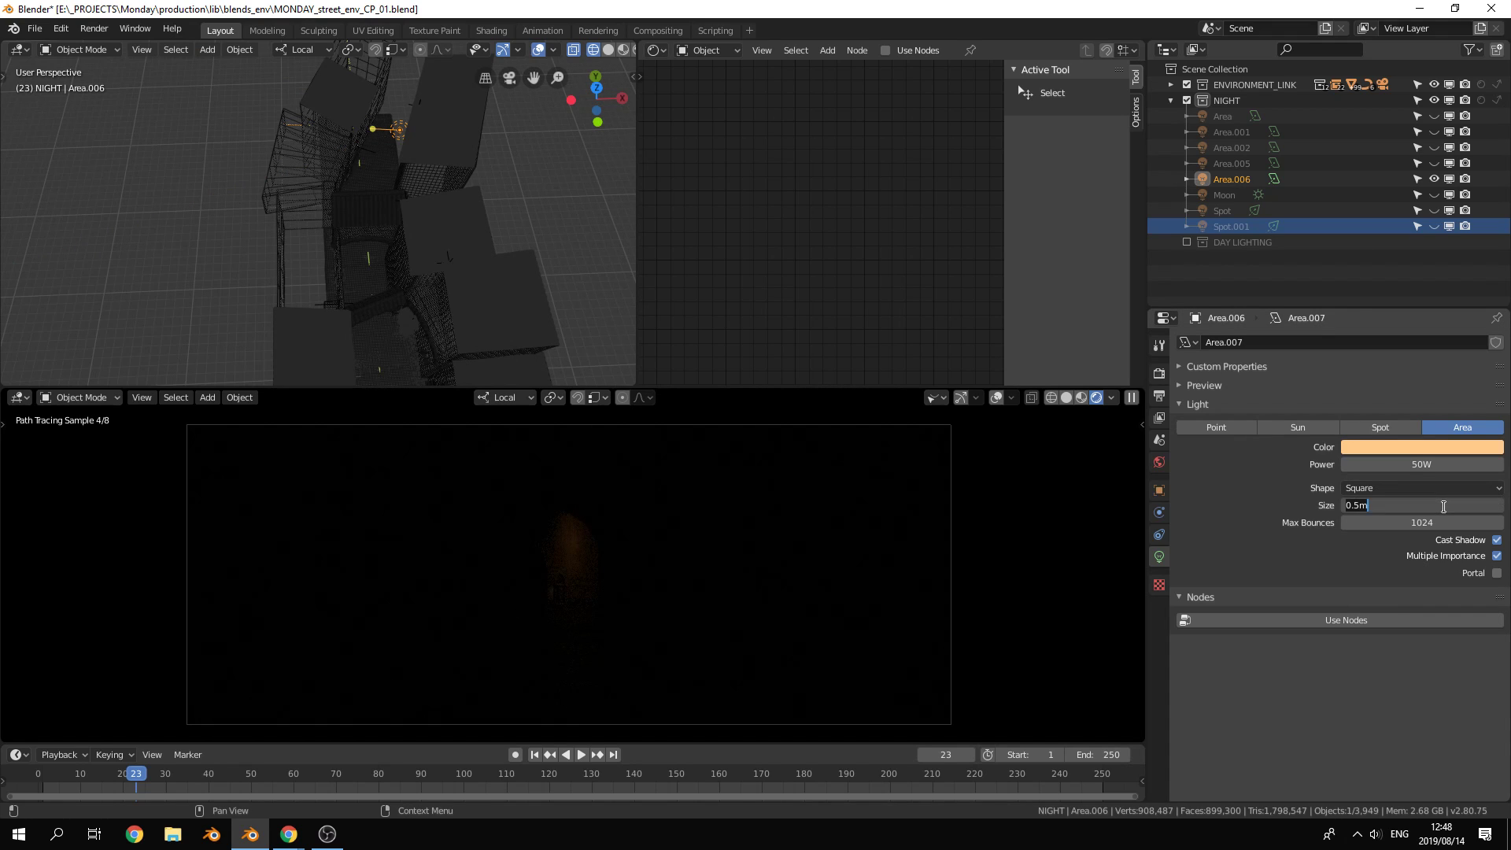
left_click(1444, 507)
key("BackSpace")
key("BackSpace")
key("BackSpace")
key("BackSpace")
type("2m")
key("Return")
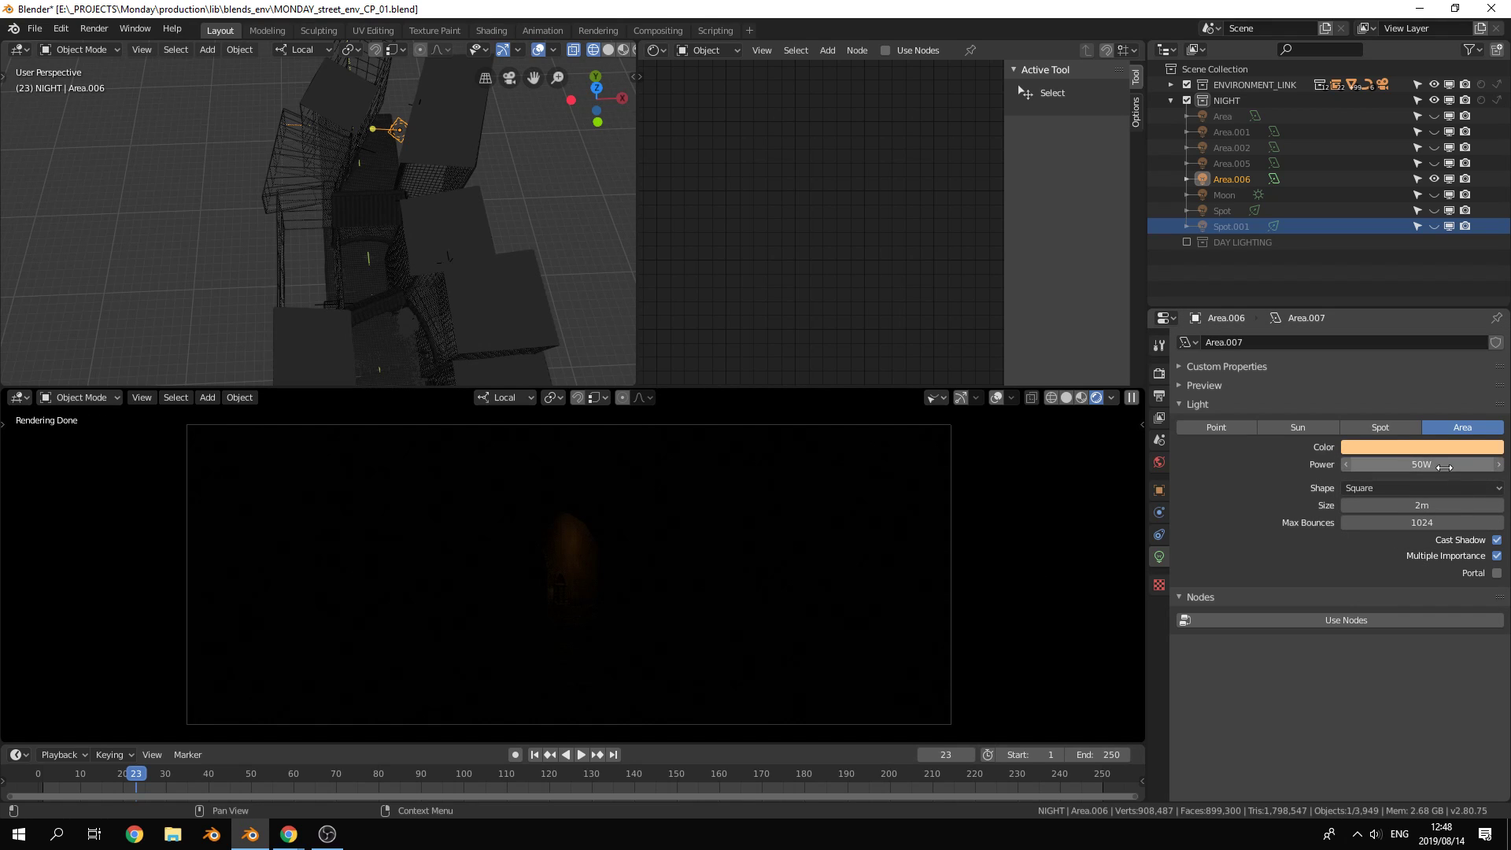
left_click(1442, 466)
type("75")
key("Return")
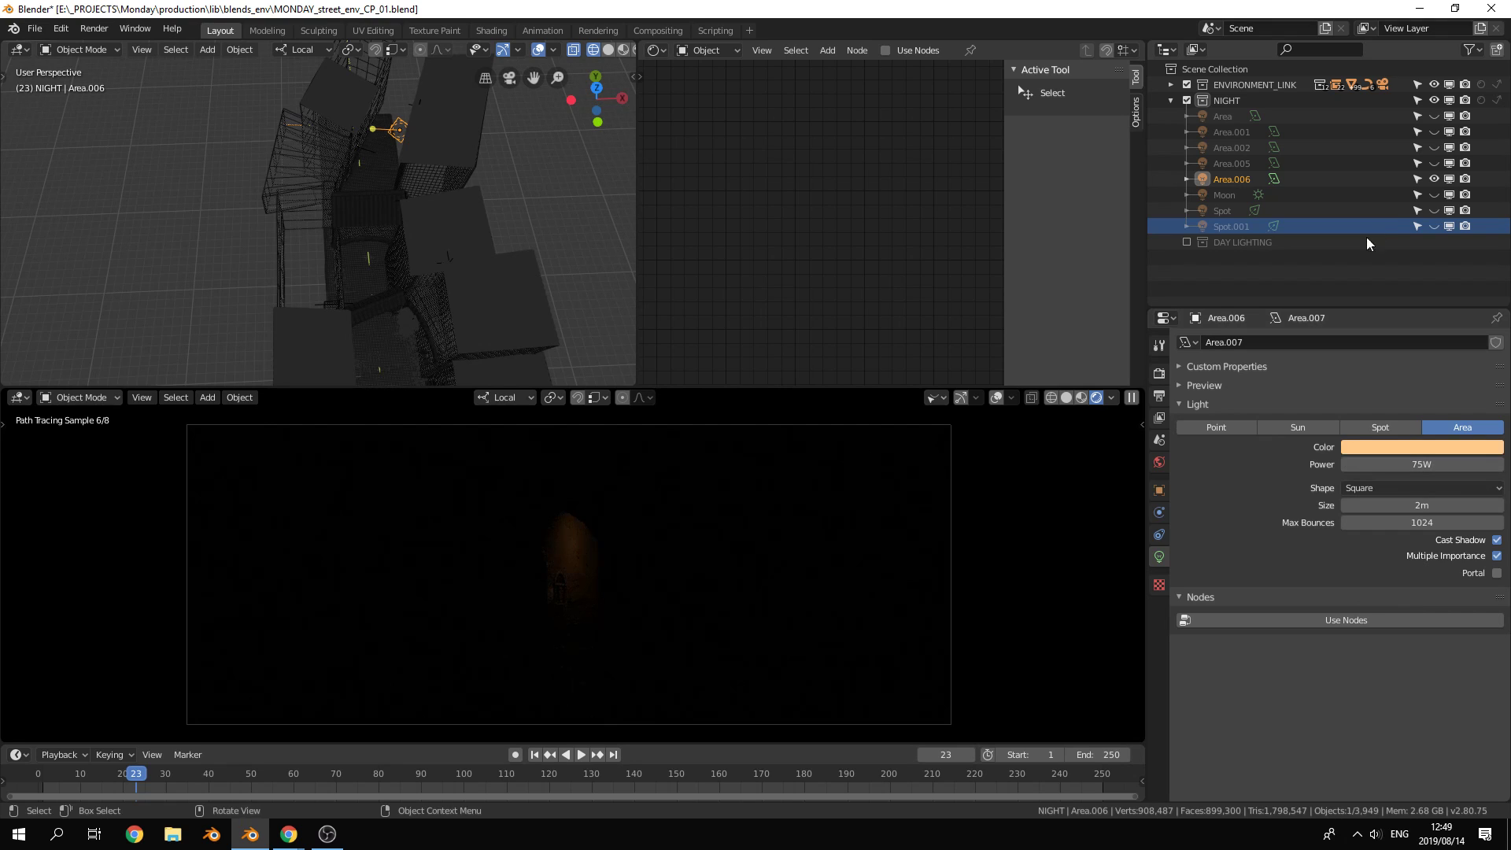
Unhide Area, Area.001, Area.002, Area.005, Spot, Spot.001 and Moon to preview the whole night setup
left_click(1432, 116)
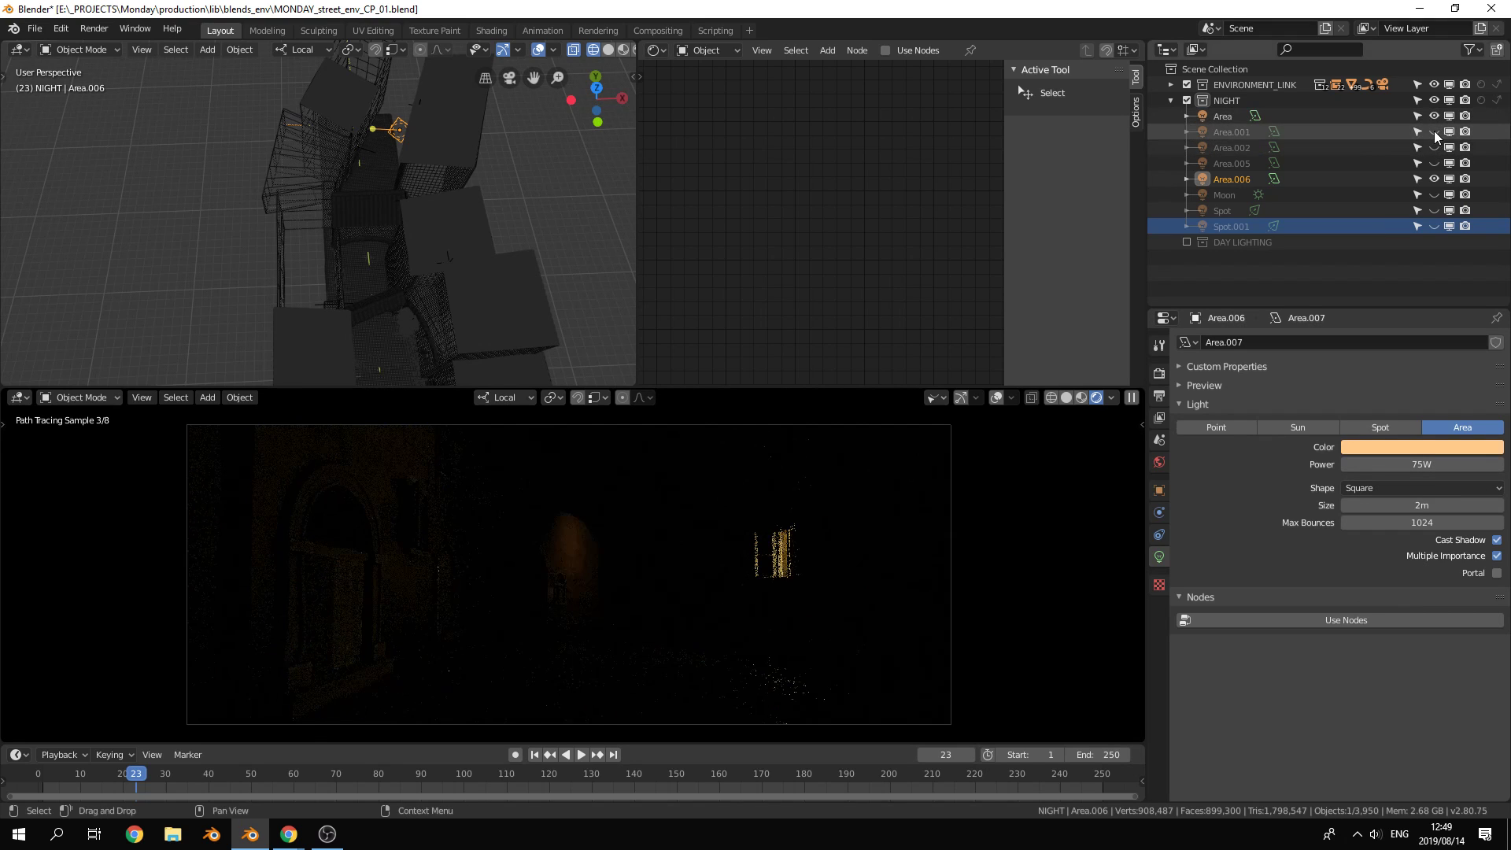
left_click(1434, 131)
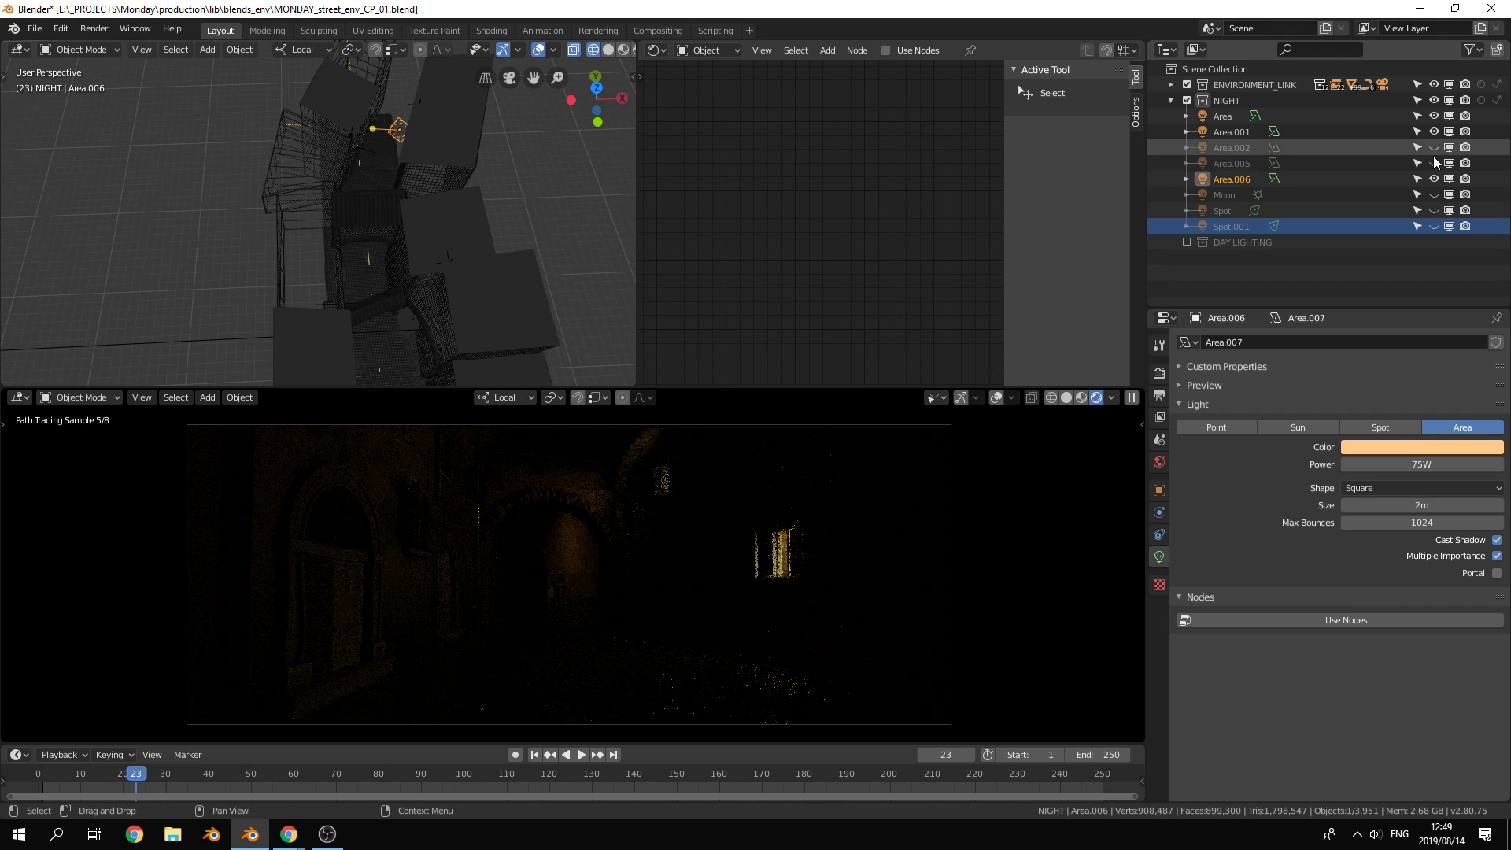
left_click(1132, 398)
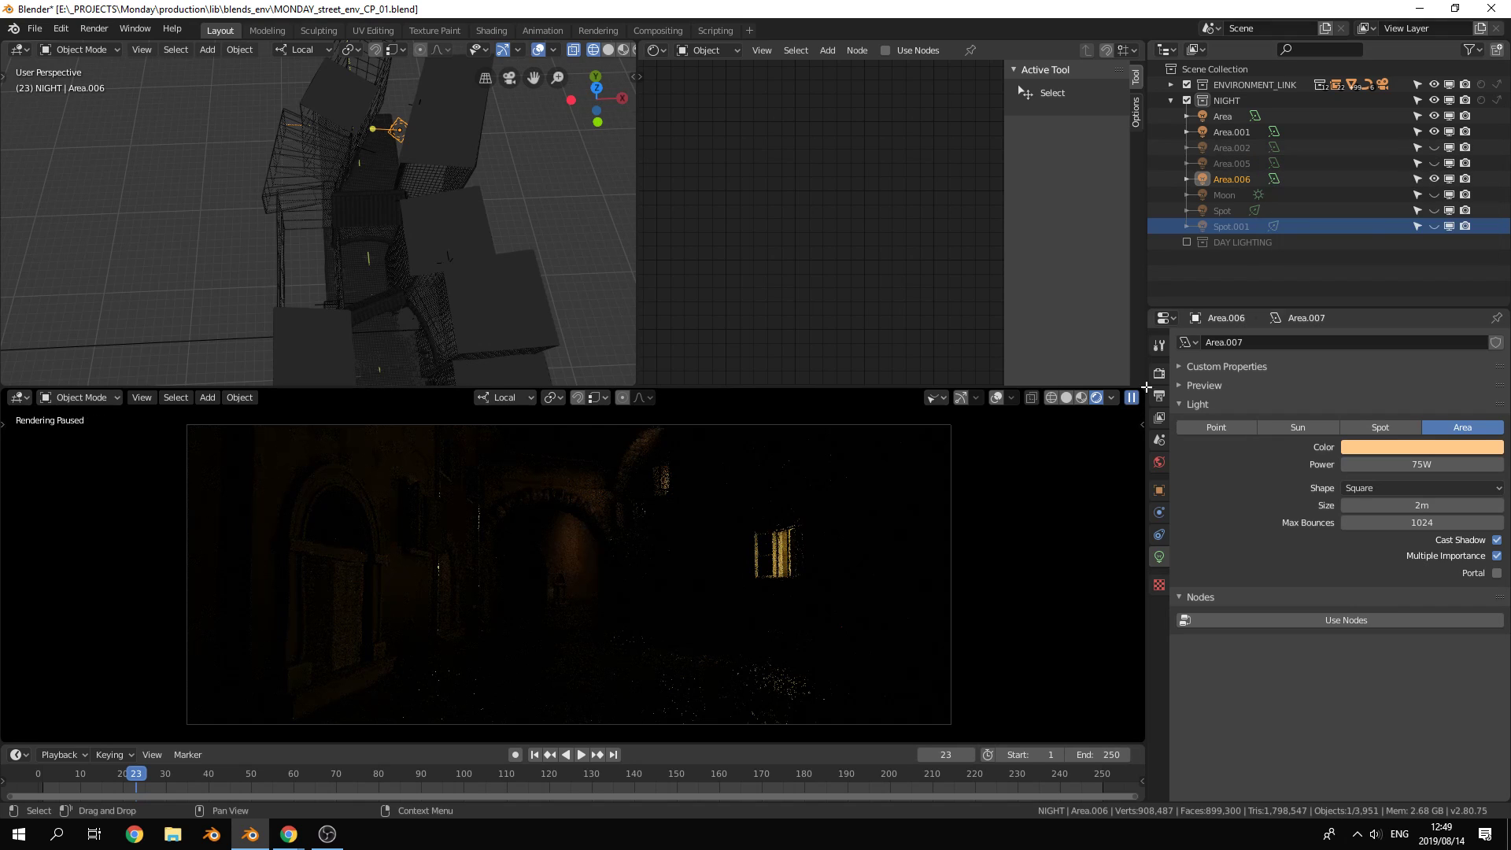
left_click(1434, 148)
left_click(1434, 162)
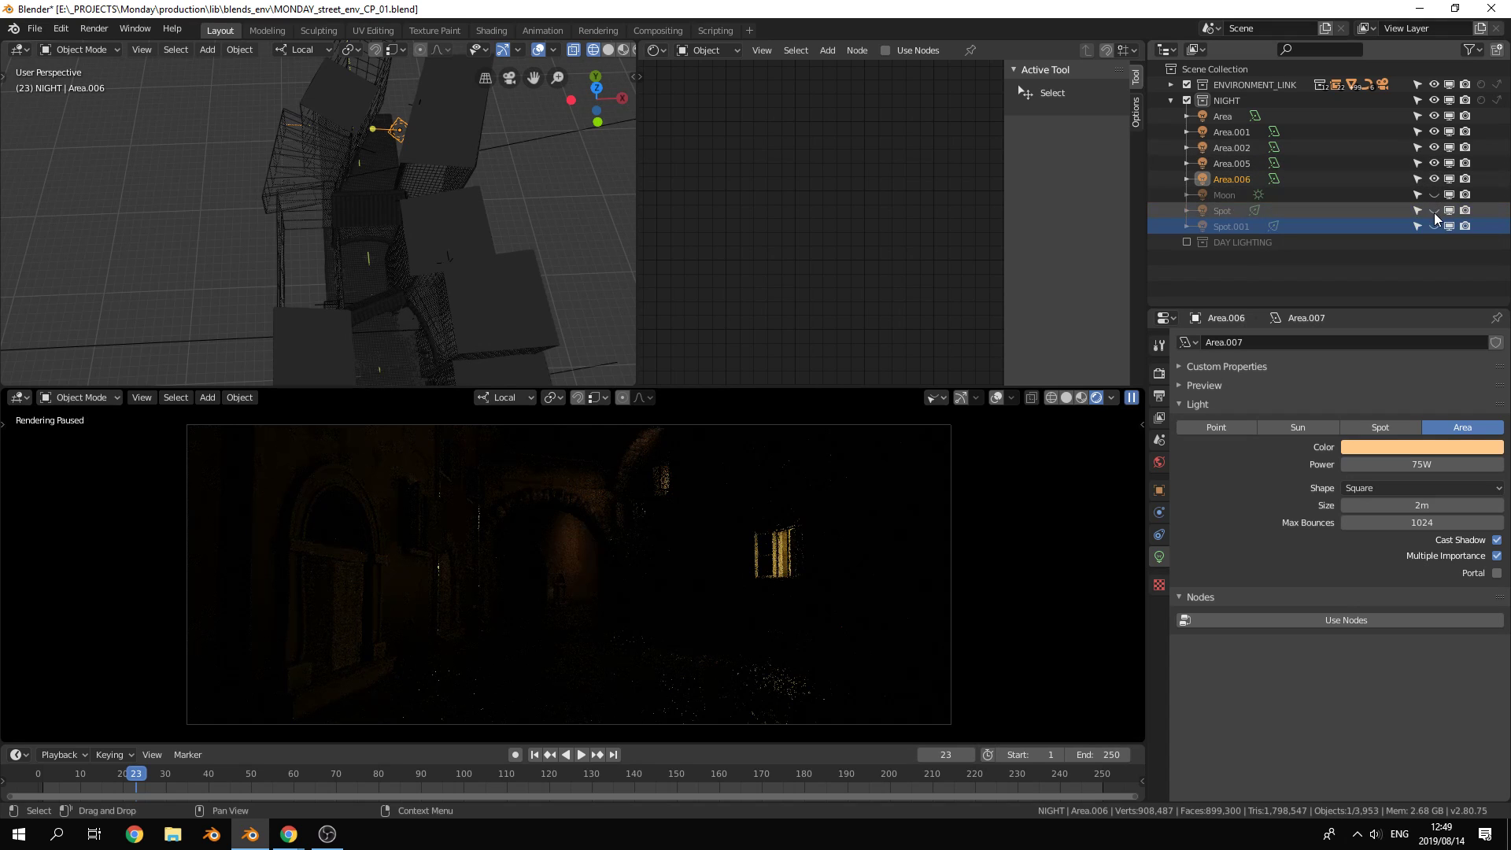
left_click(1433, 210)
left_click(1434, 226)
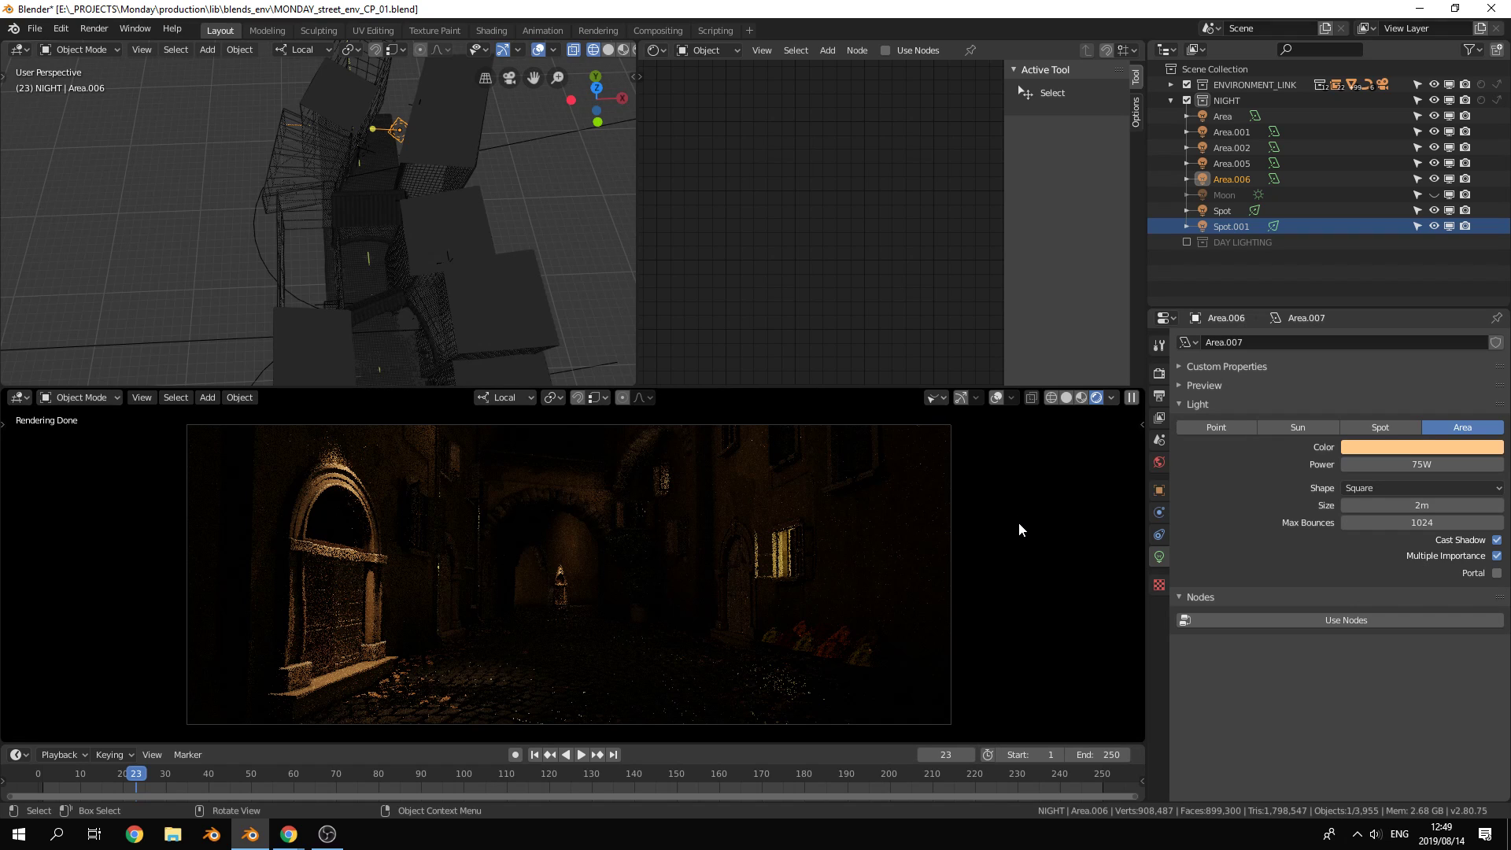
left_click(1433, 194)
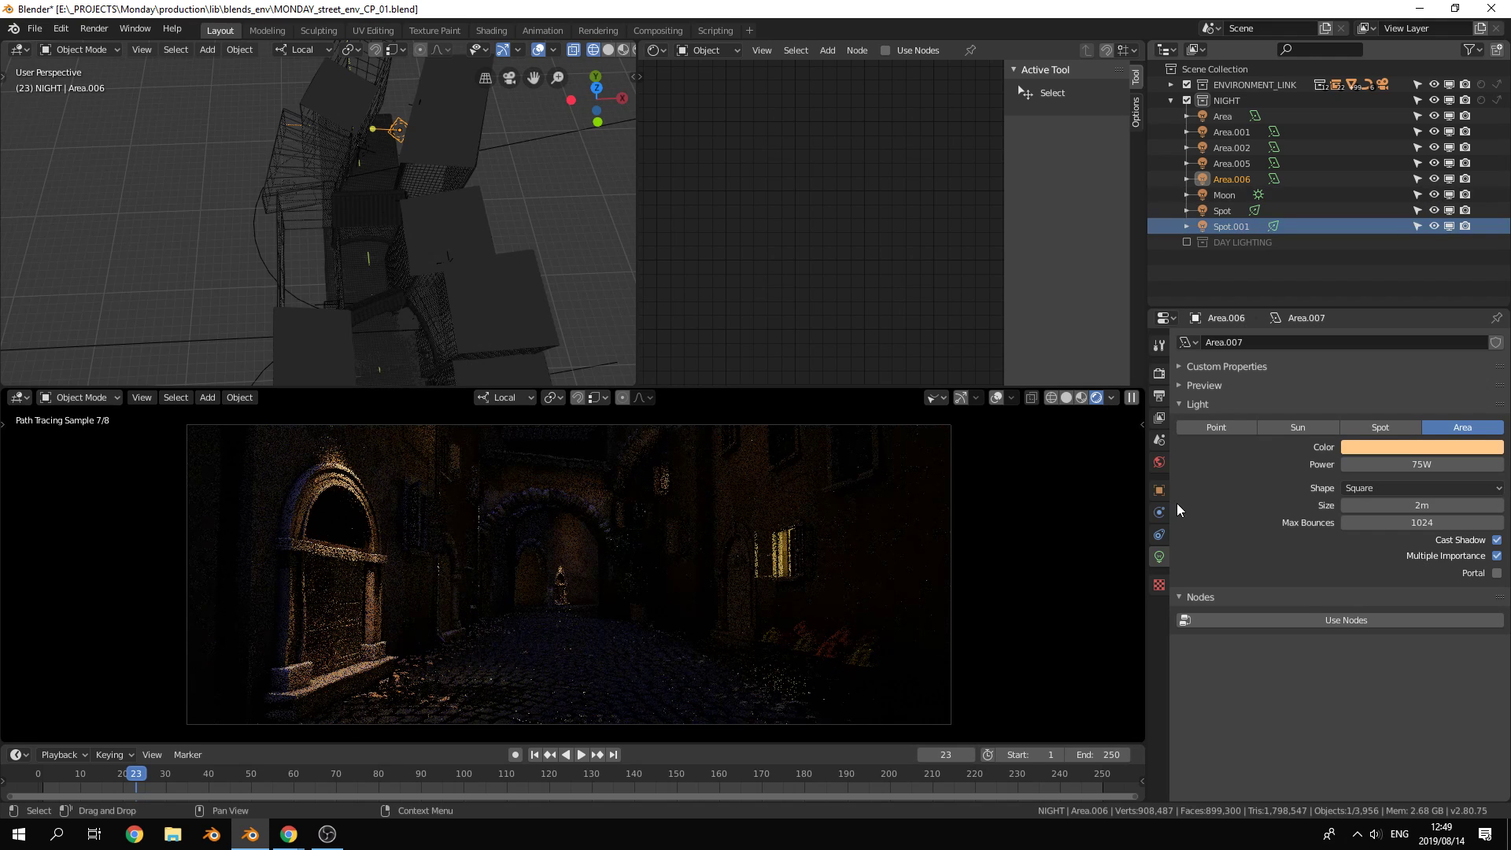
Make the world background a more saturated blue (hue 0.639, saturation 0.833), try strength 1, and settle on 0.5
left_click(1160, 462)
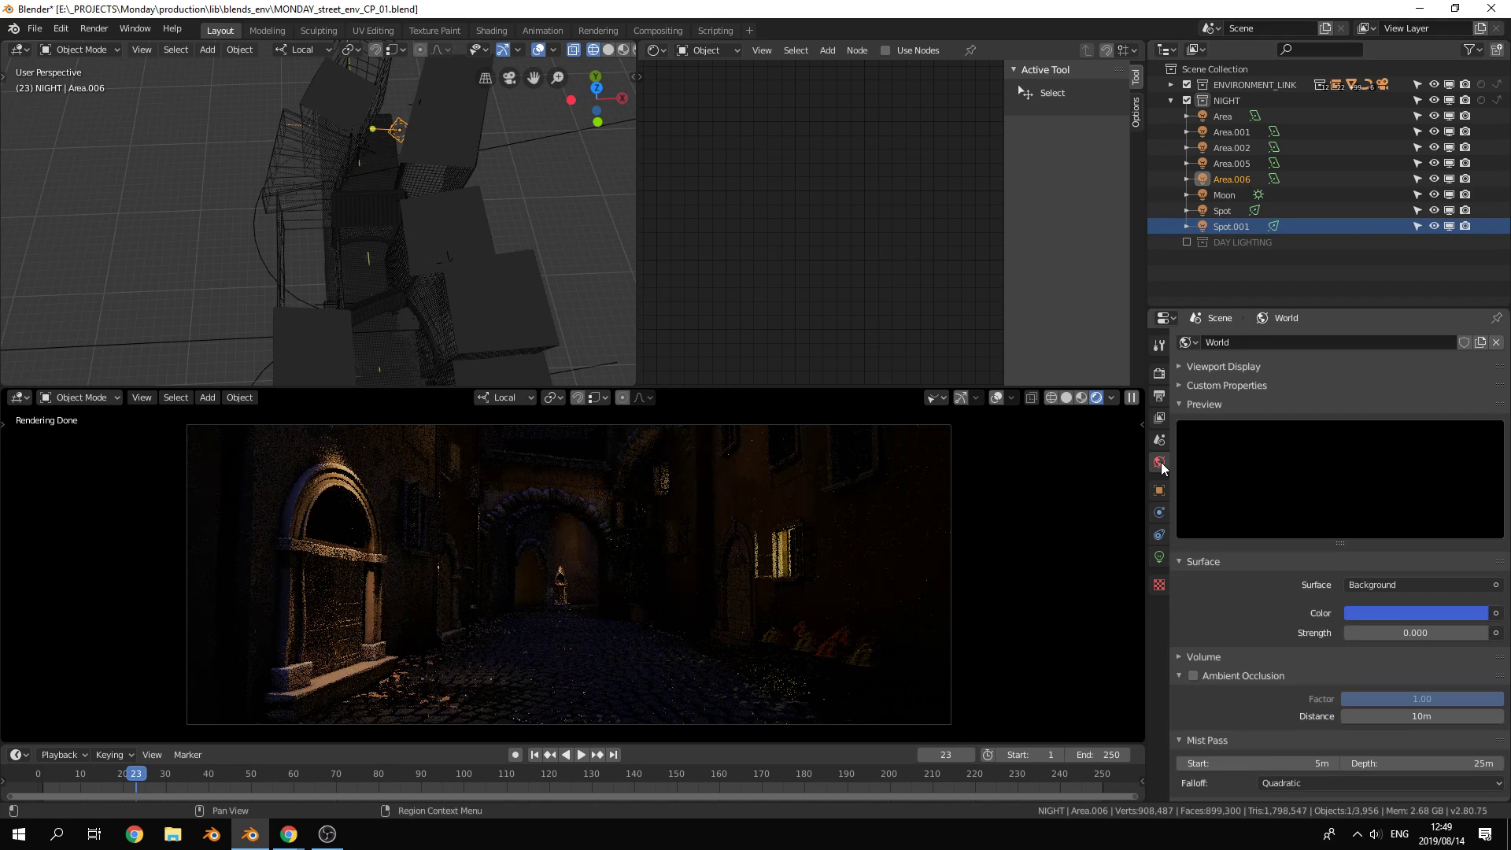
left_click(1420, 613)
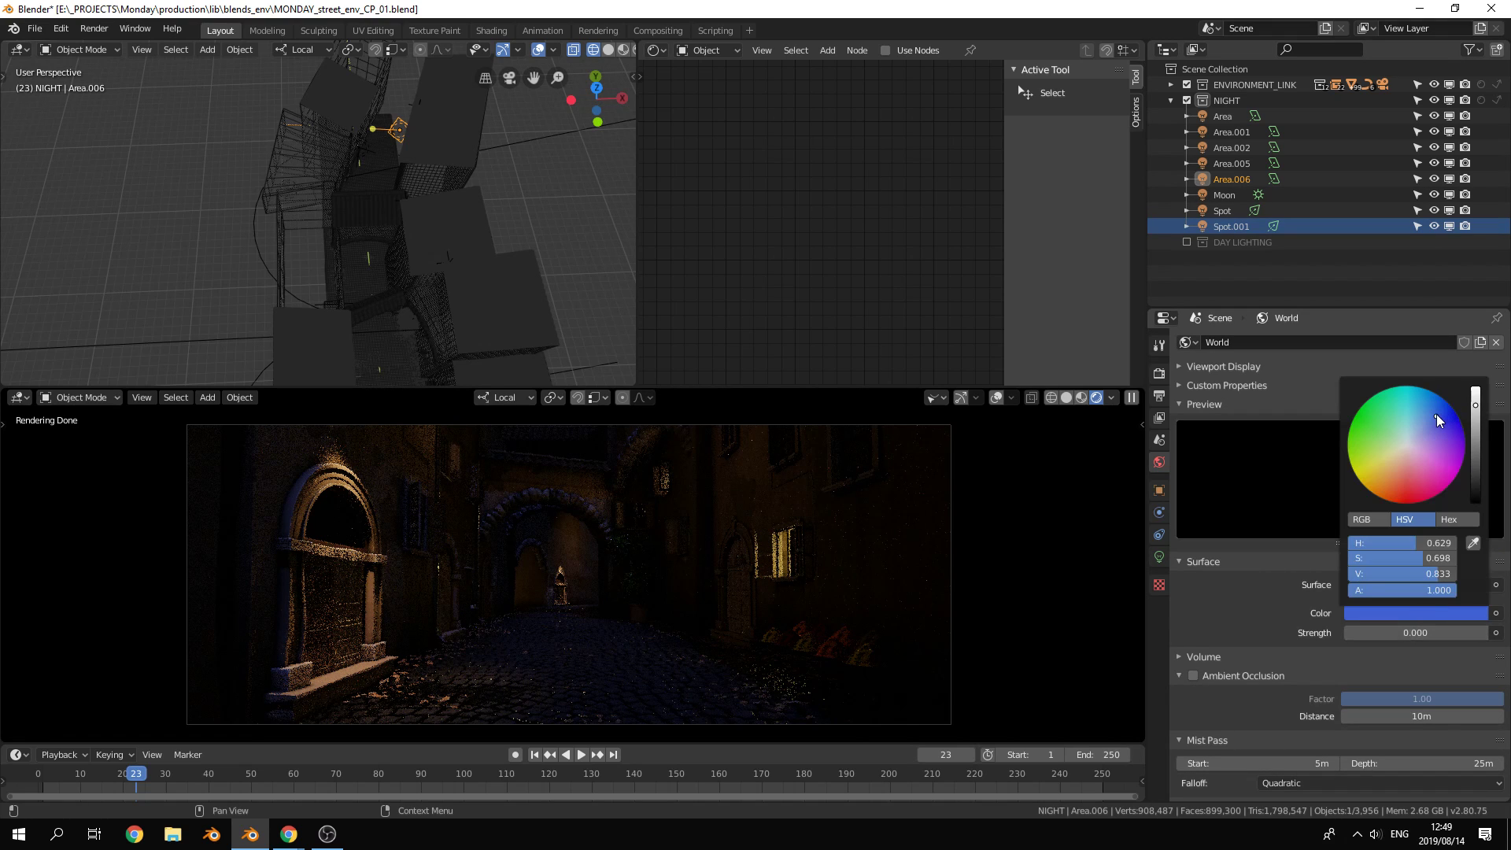
left_click_drag(1437, 421, 1444, 412)
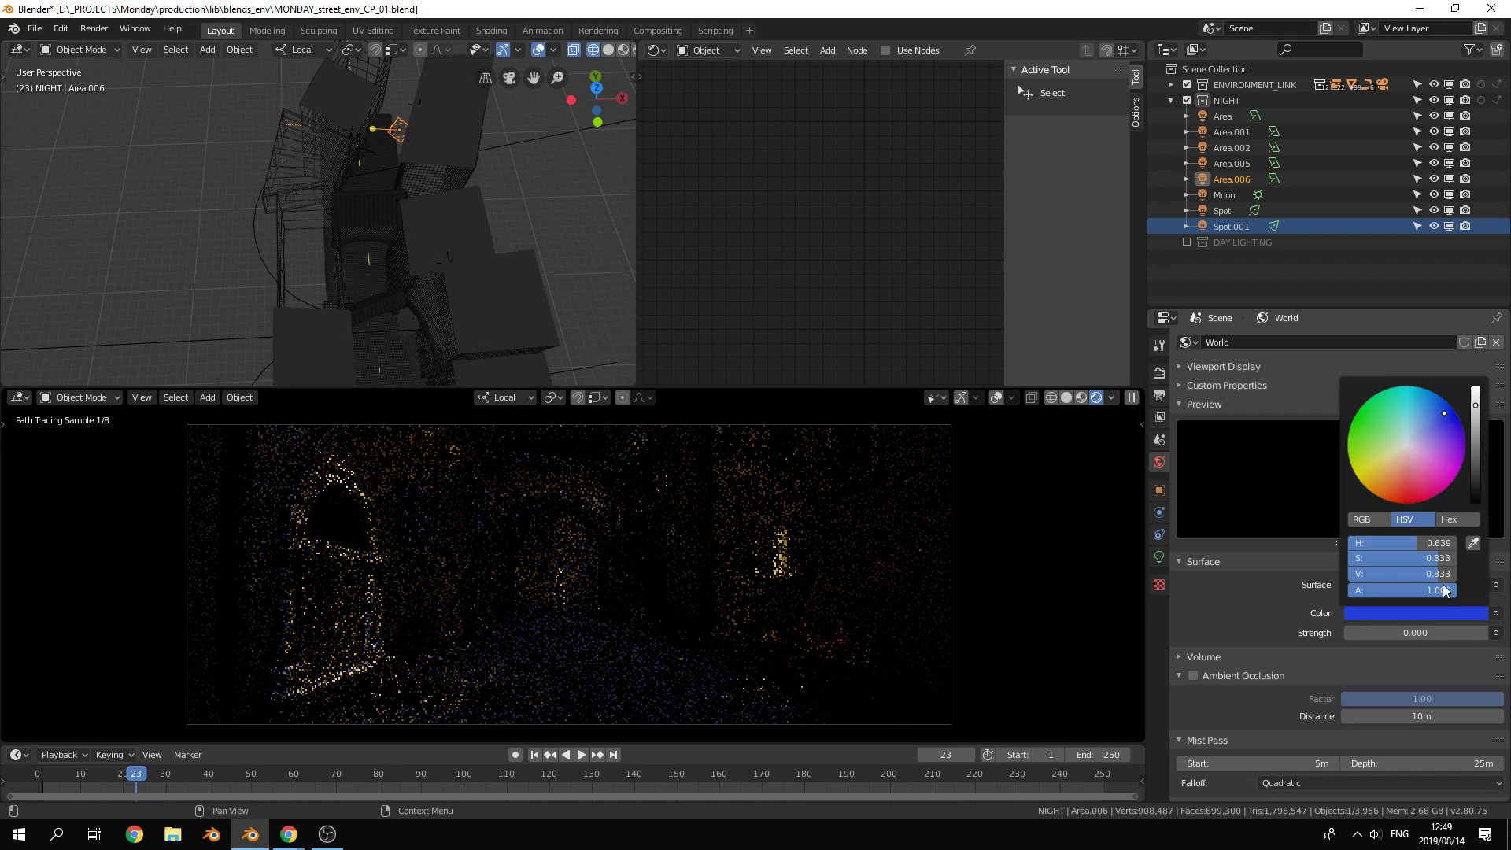
left_click(1437, 637)
type("1")
key("Return")
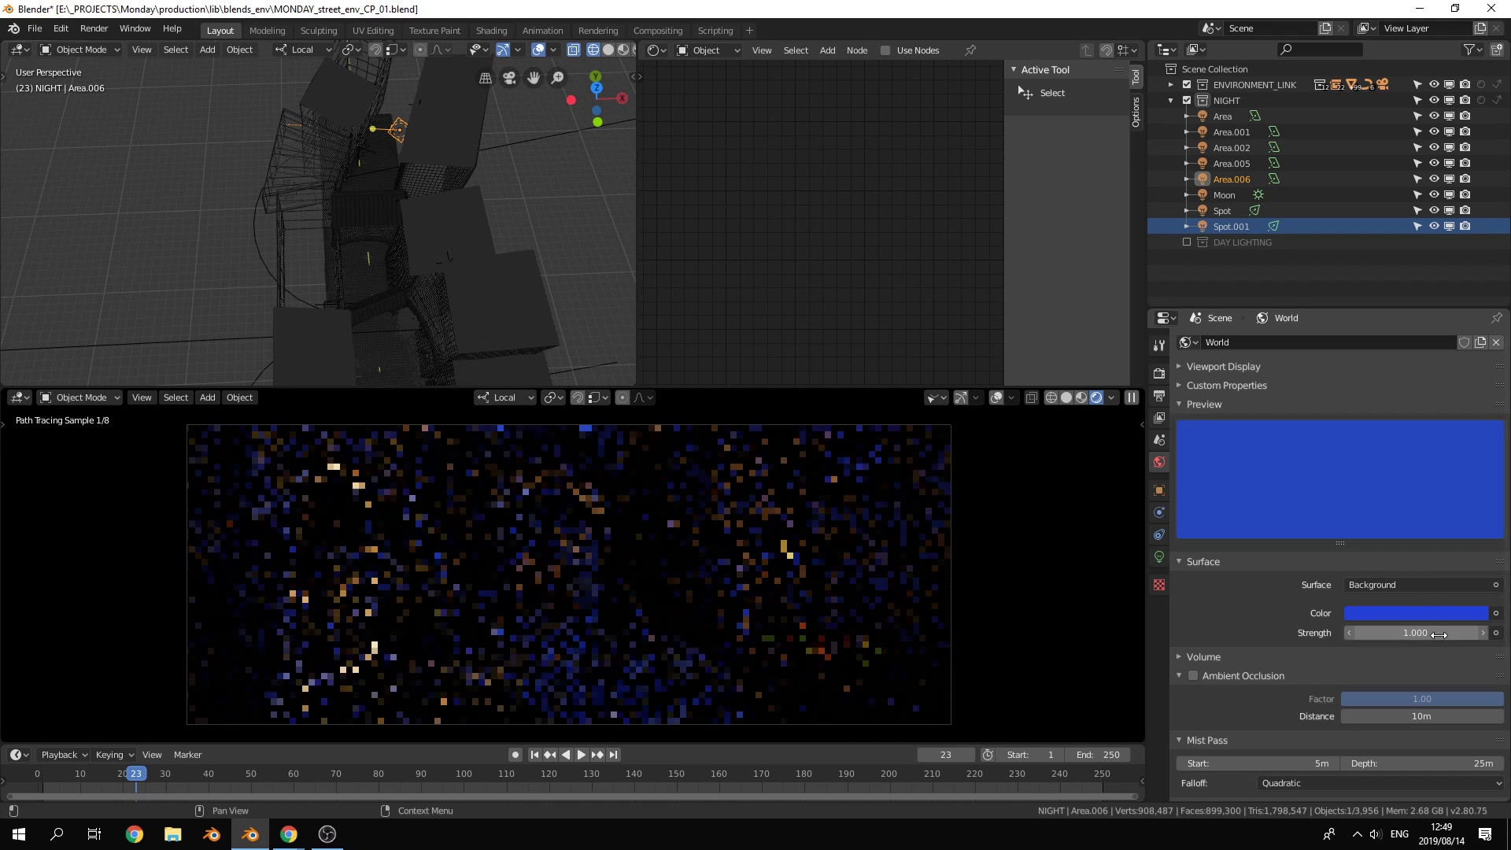
left_click(1437, 634)
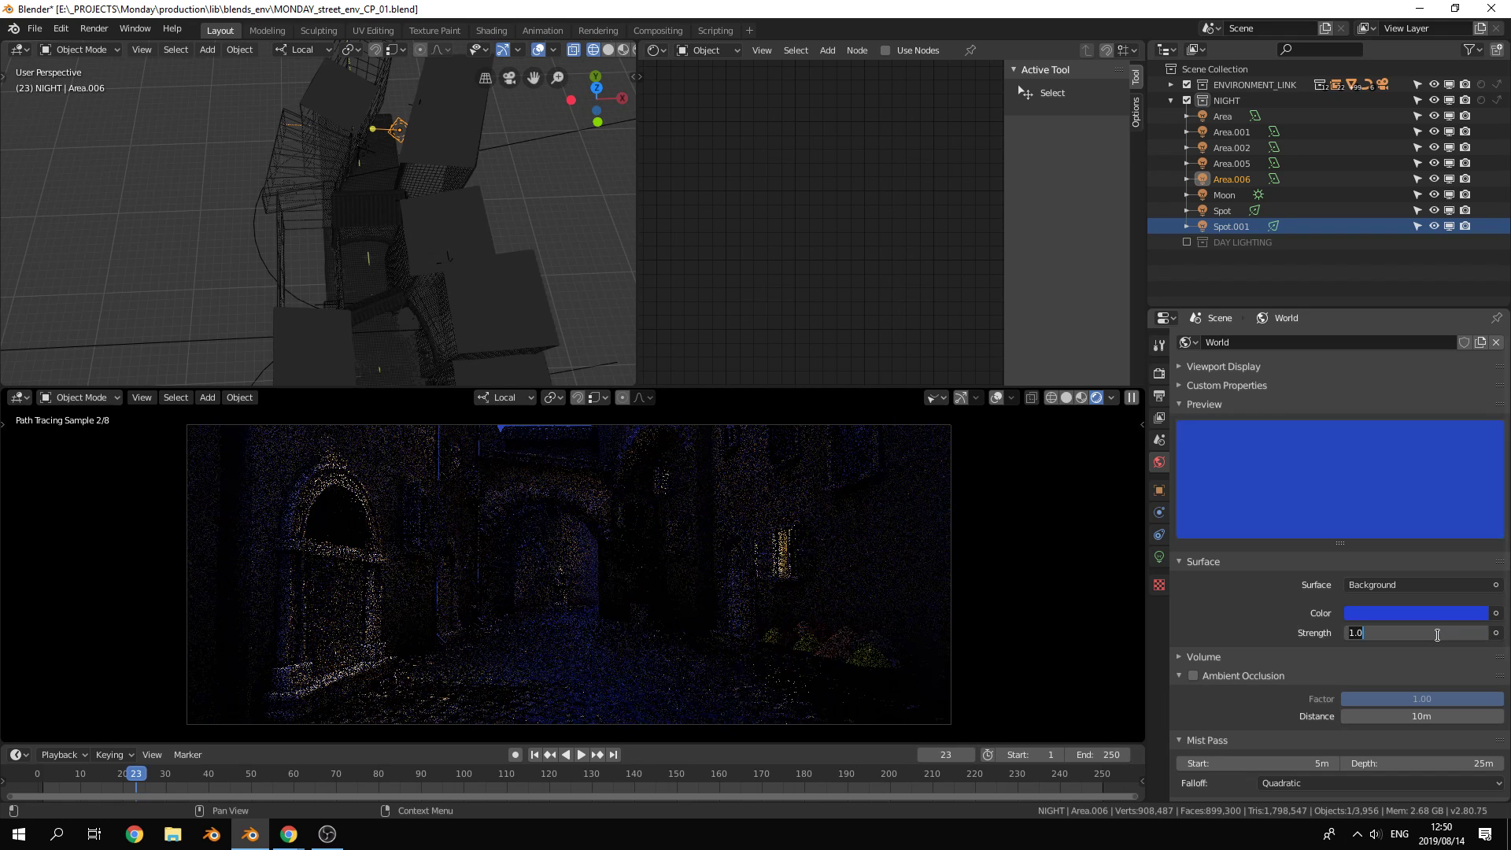
type("0.5")
key("Return")
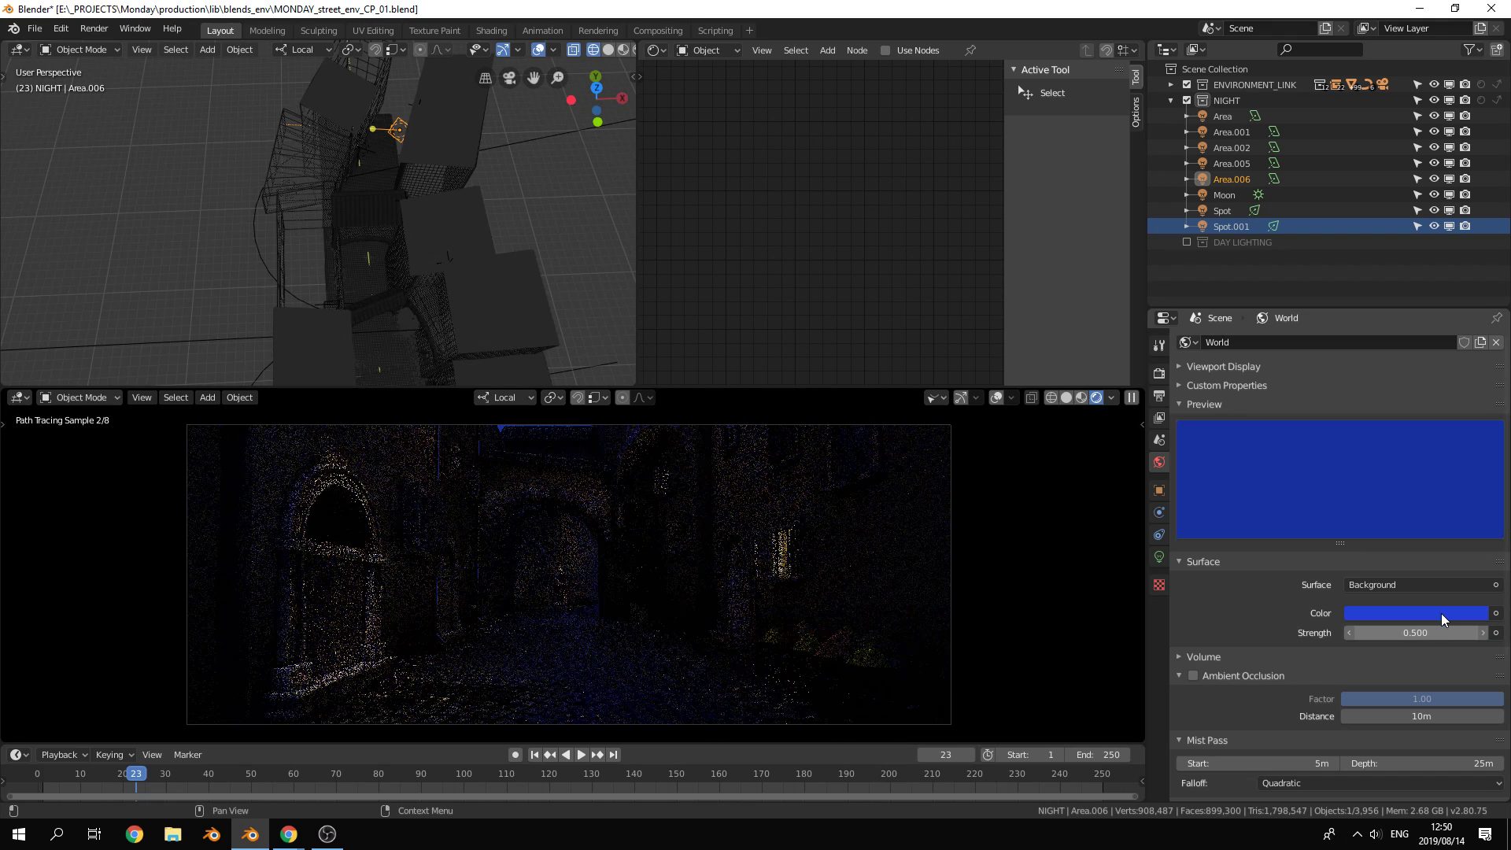
Darken the world background's blue to a colour value of about 0.453
left_click(1442, 614)
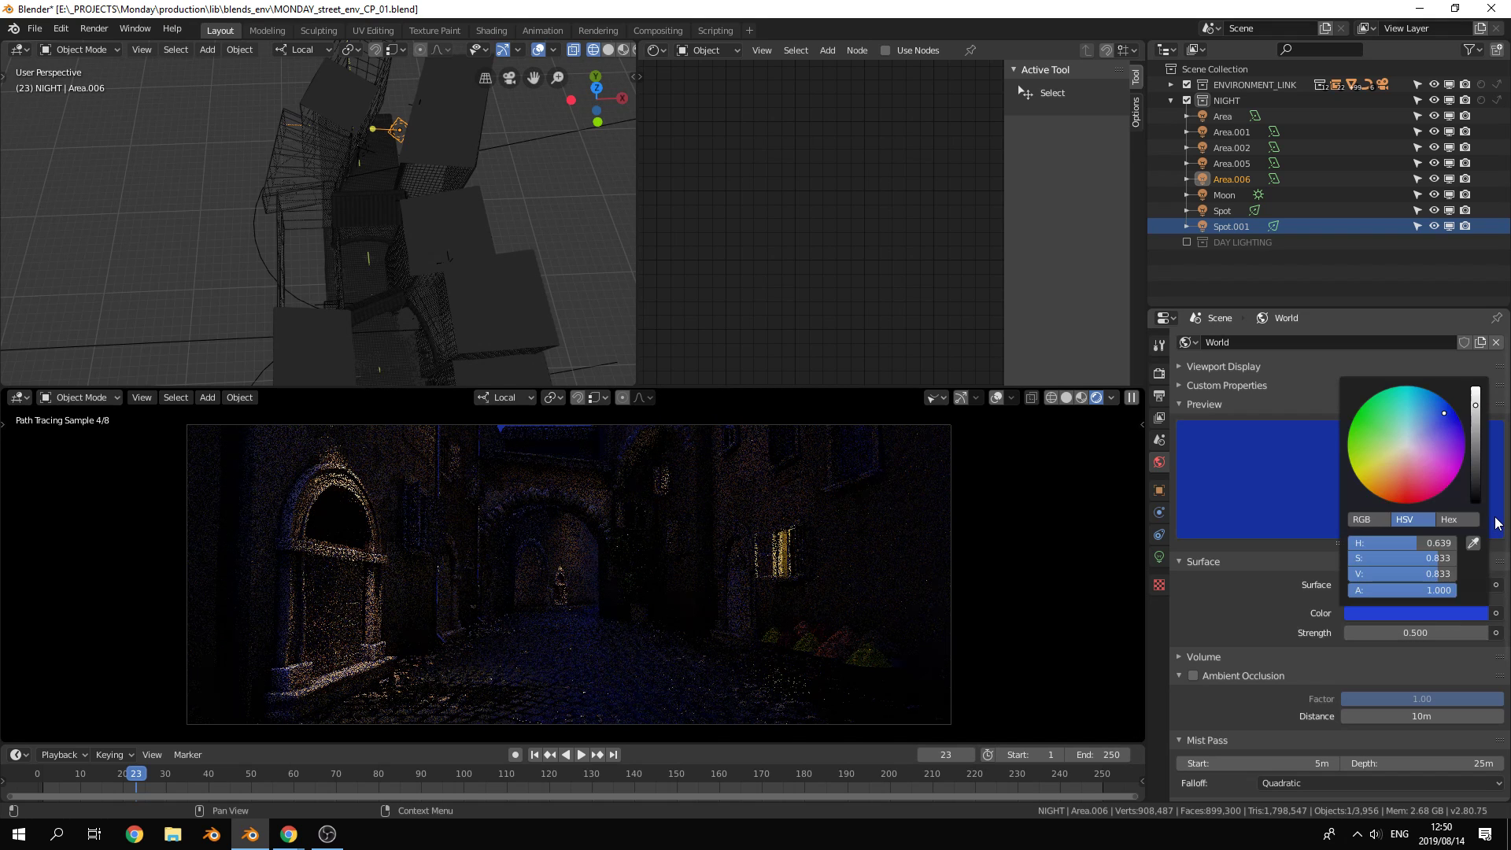
left_click_drag(1482, 472, 1476, 456)
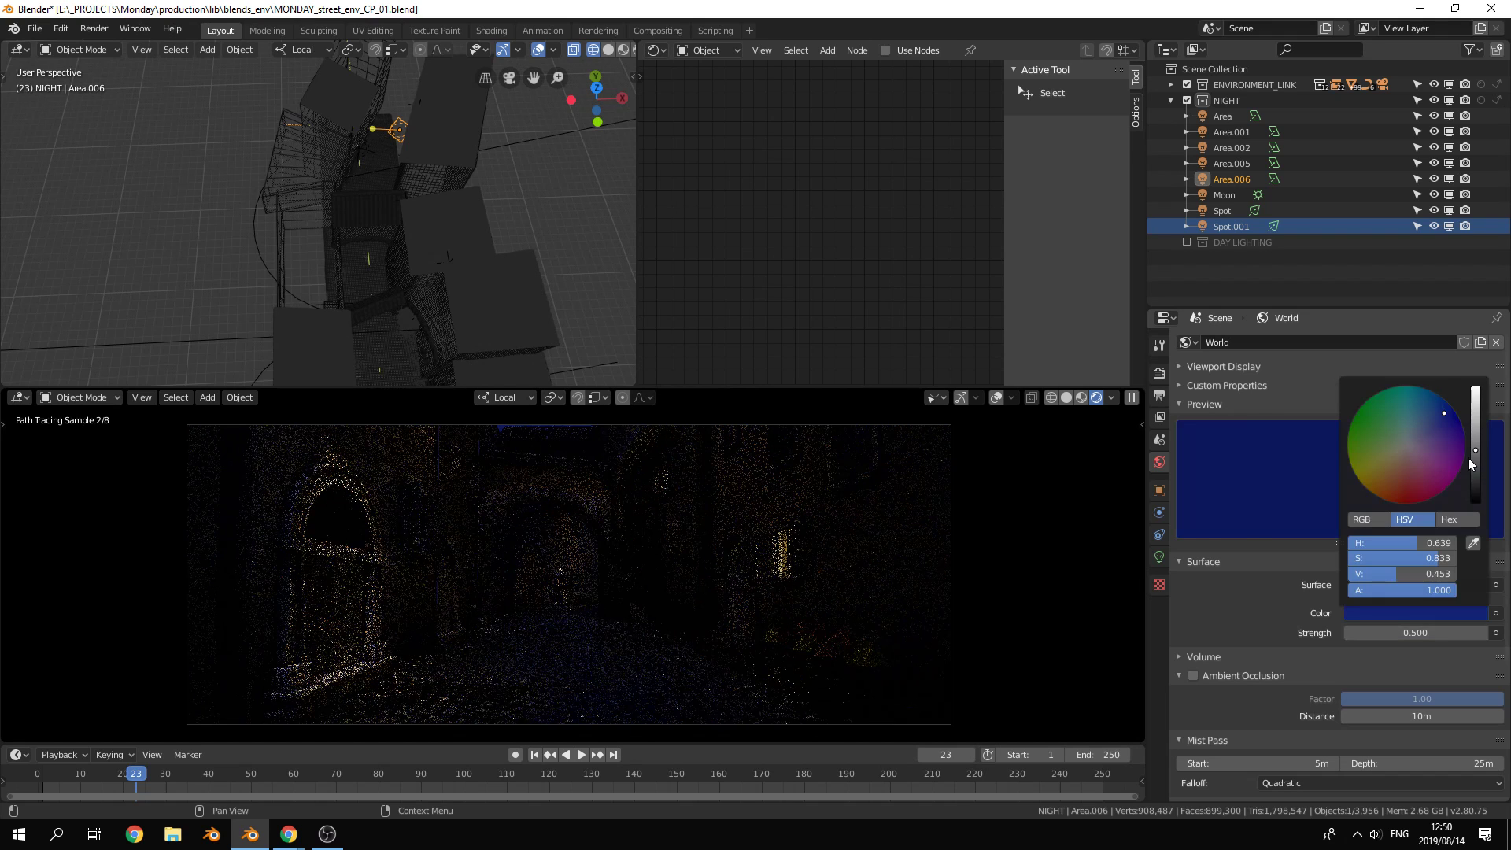
left_click(962, 523)
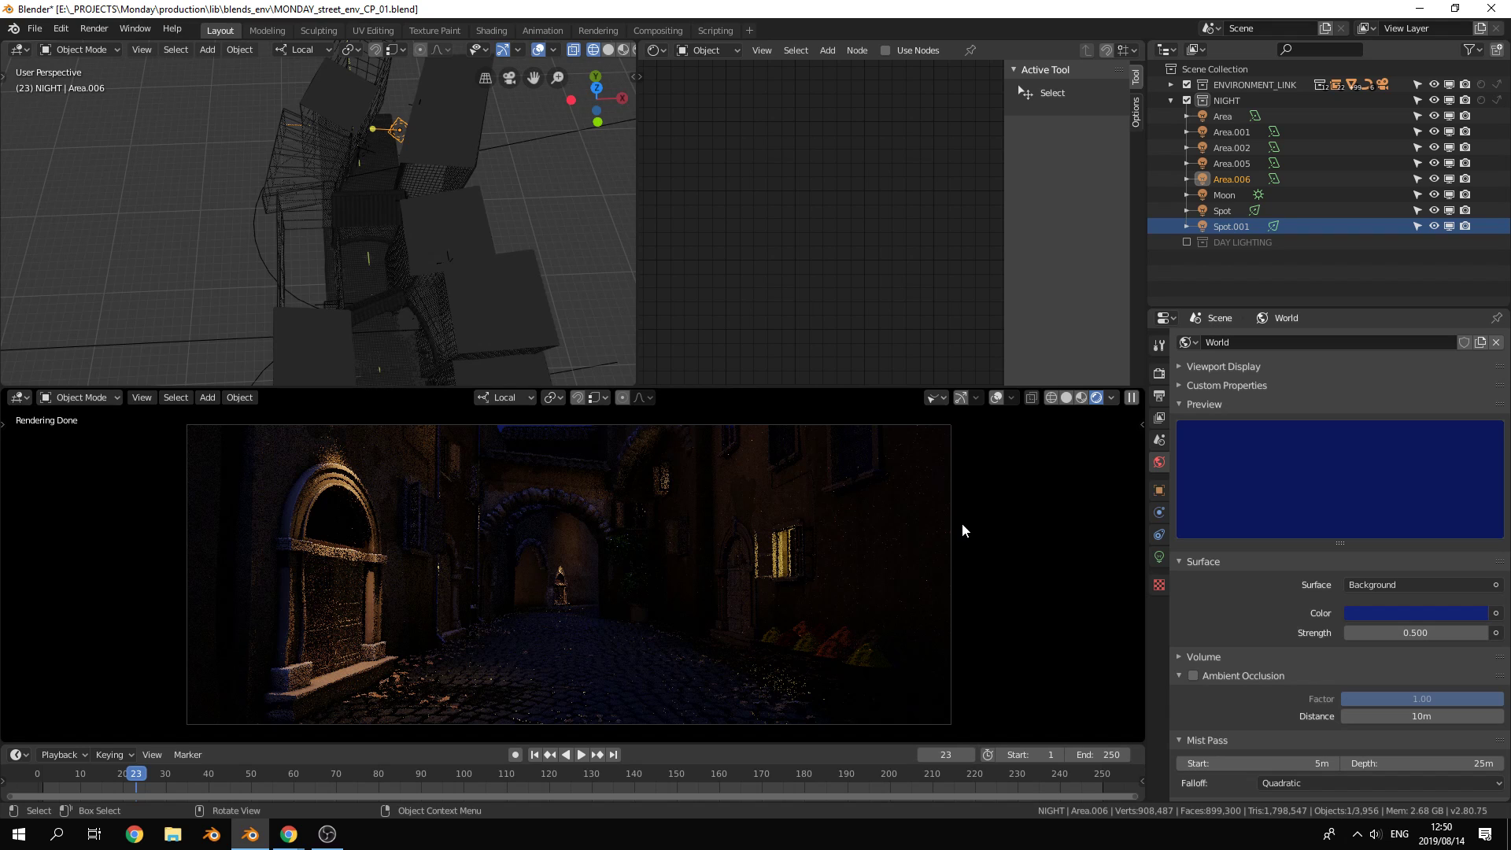
Enable and unhide the DAY LIGHTING collection with Area.003 and Sun hidden, so only Area.004 adds to the night setup
left_click(1186, 242)
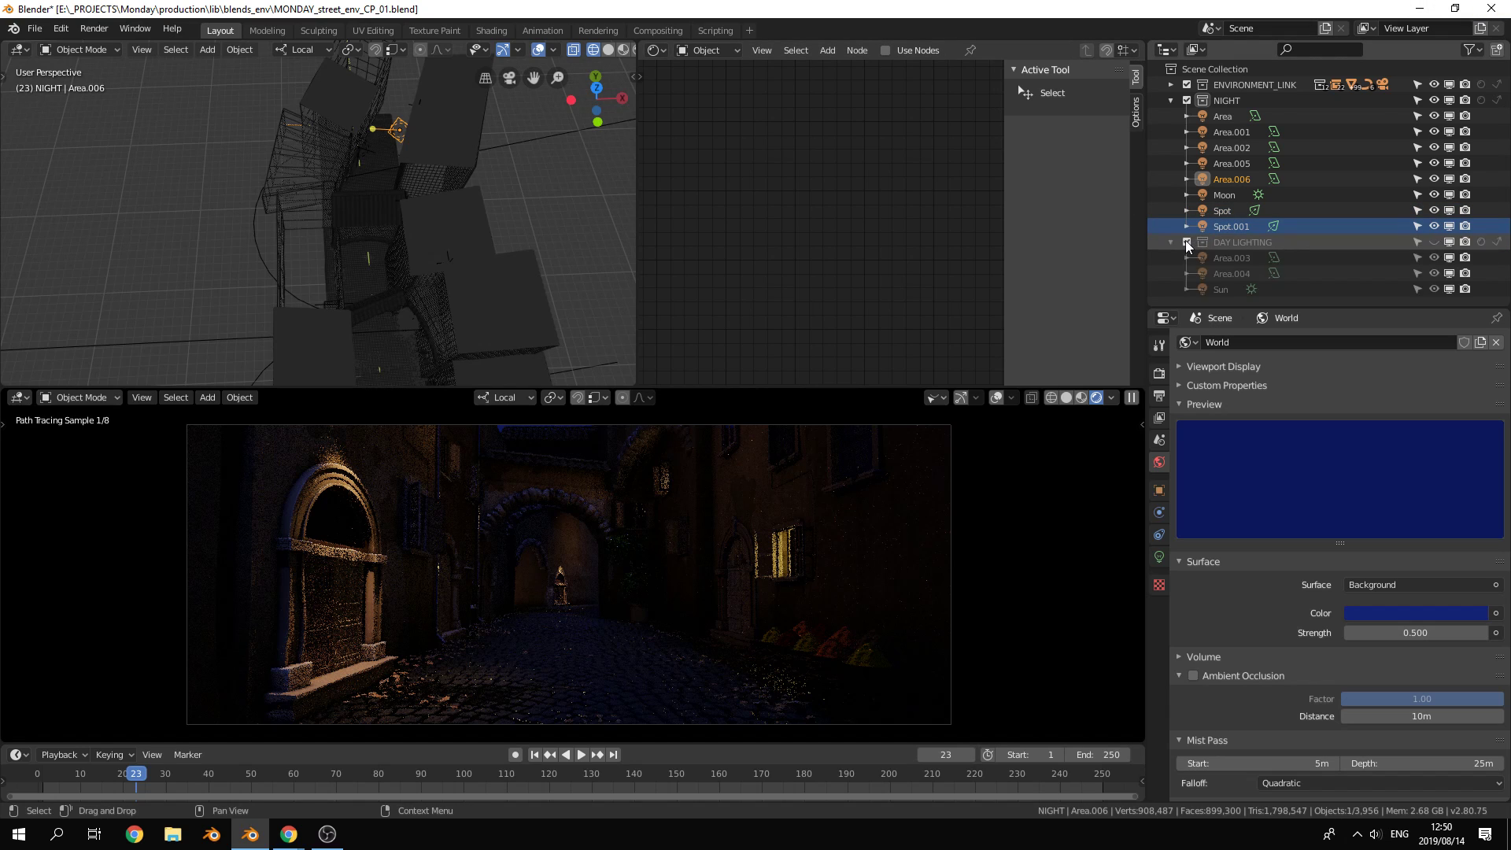
left_click(1433, 257)
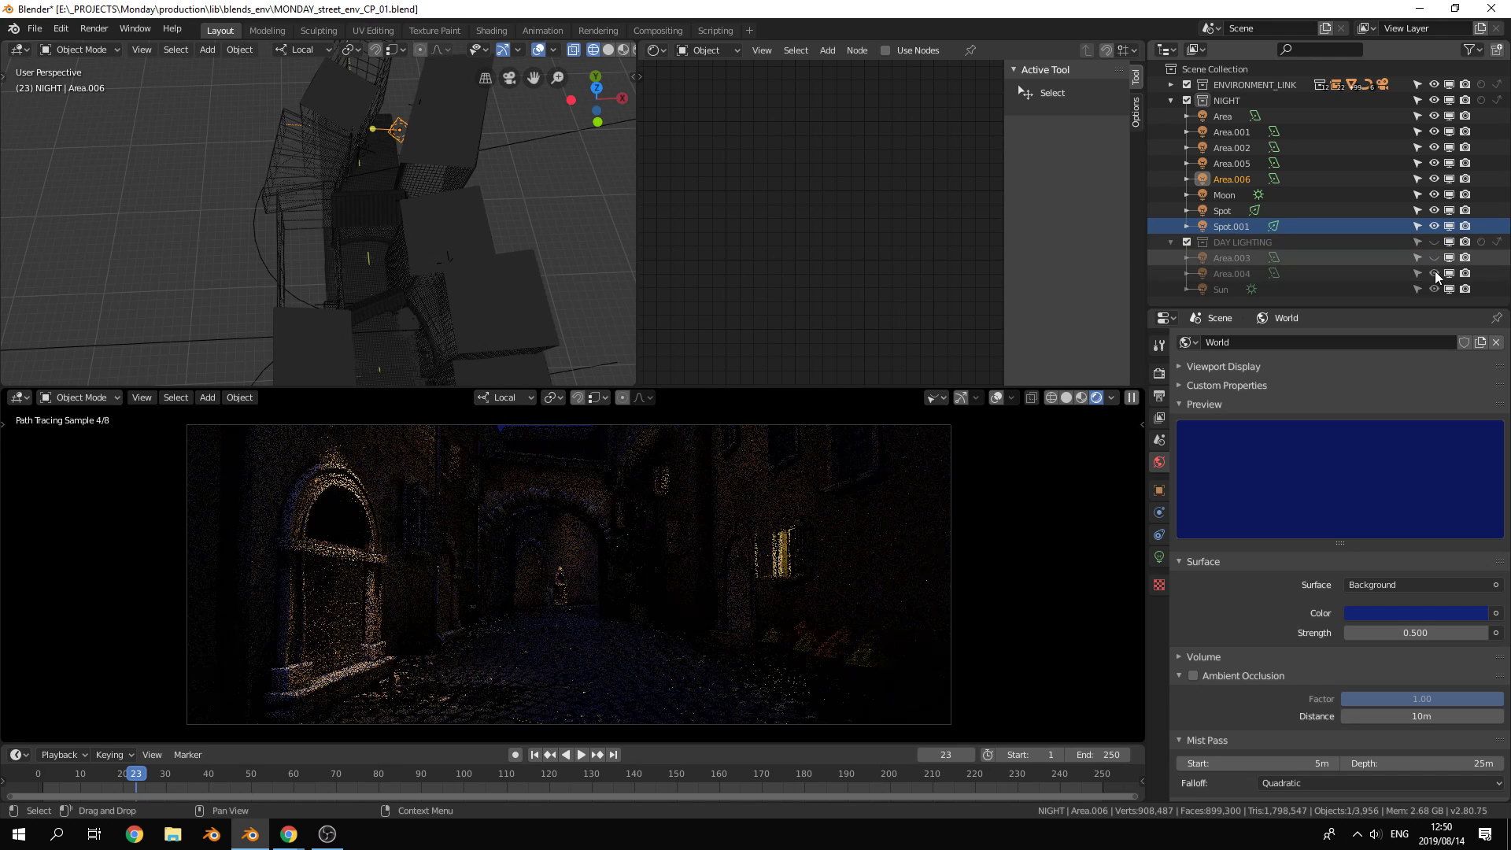
left_click(1433, 270)
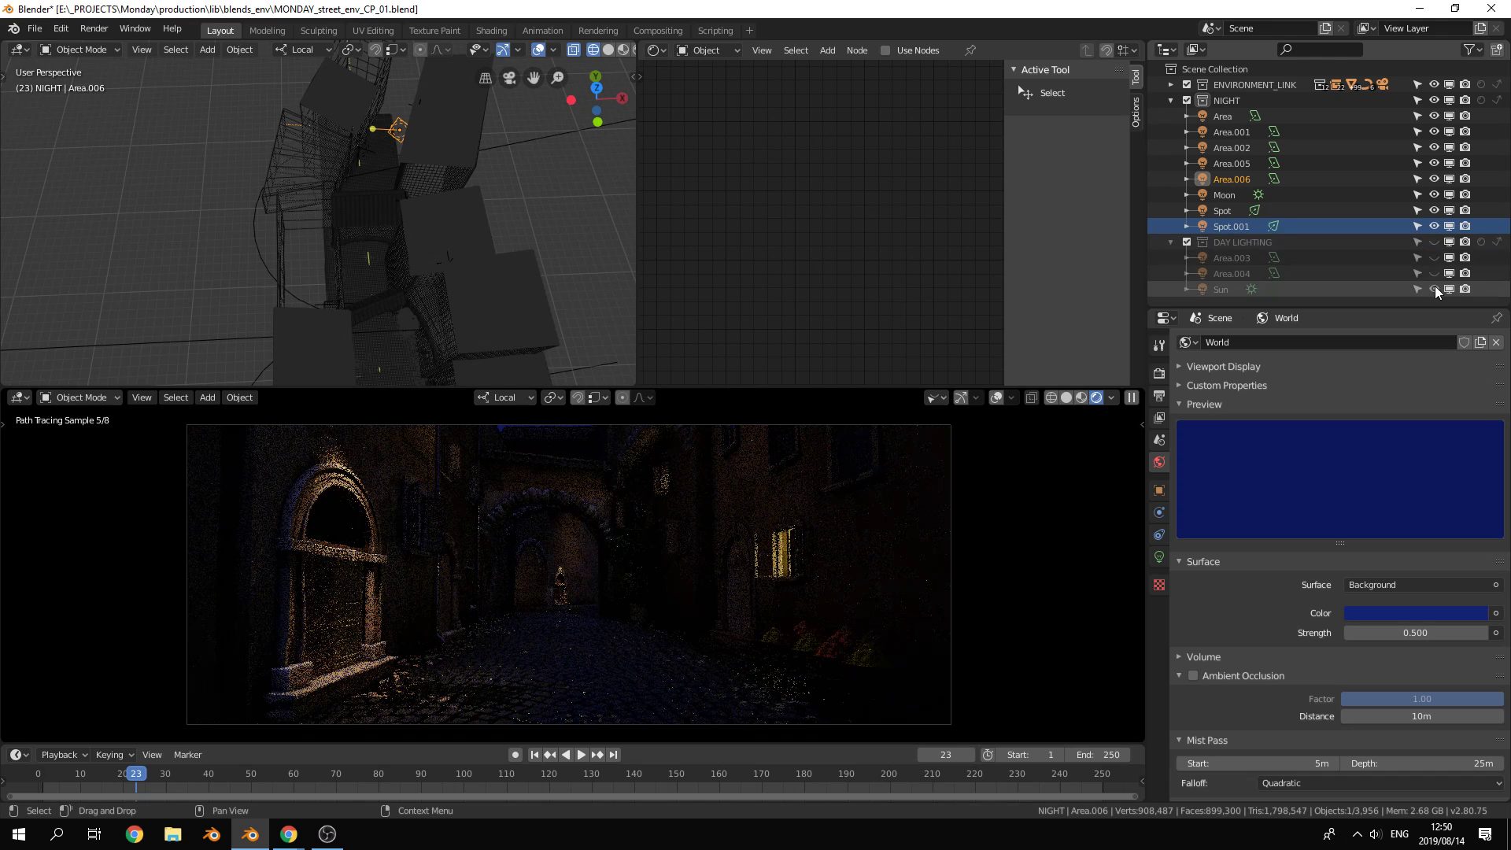
left_click(1434, 288)
left_click(1435, 289)
left_click(1434, 272)
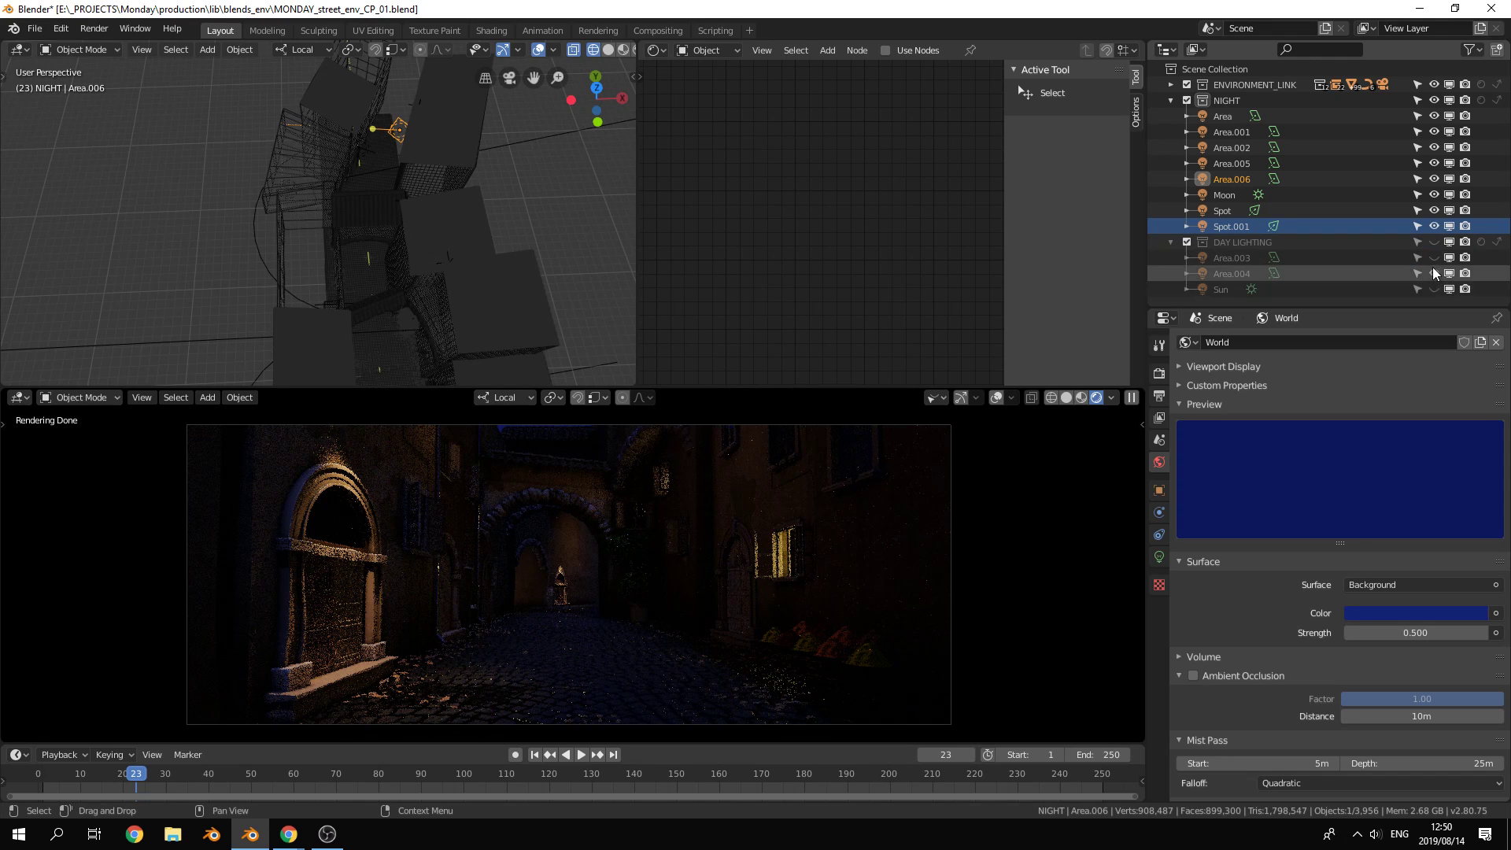
left_click(1433, 240)
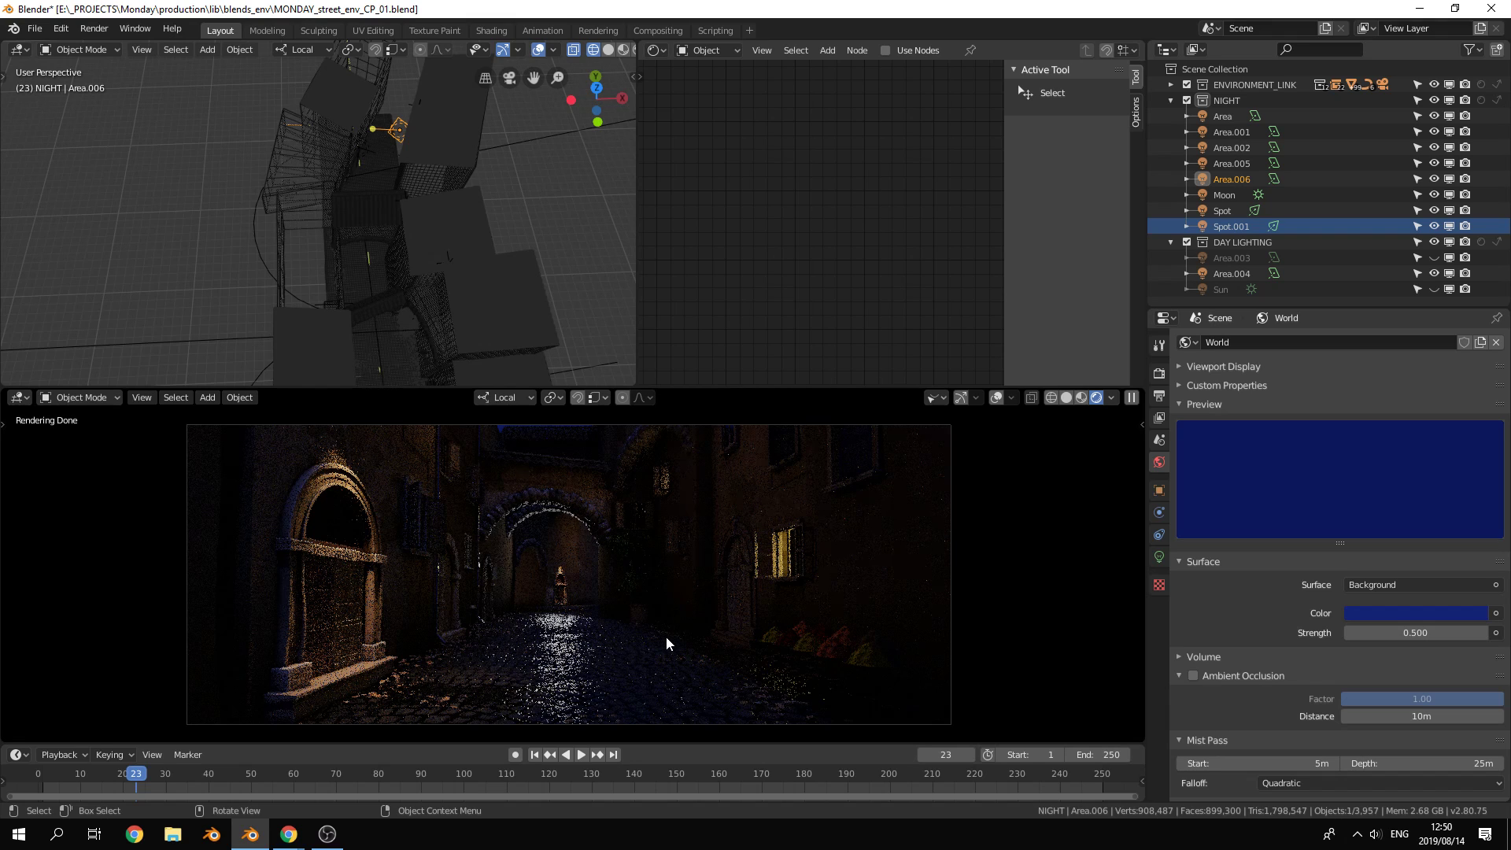
Tint Area.004's light colour from white to a pale warm yellow and preview the render full screen
left_click(1231, 273)
left_click(1159, 558)
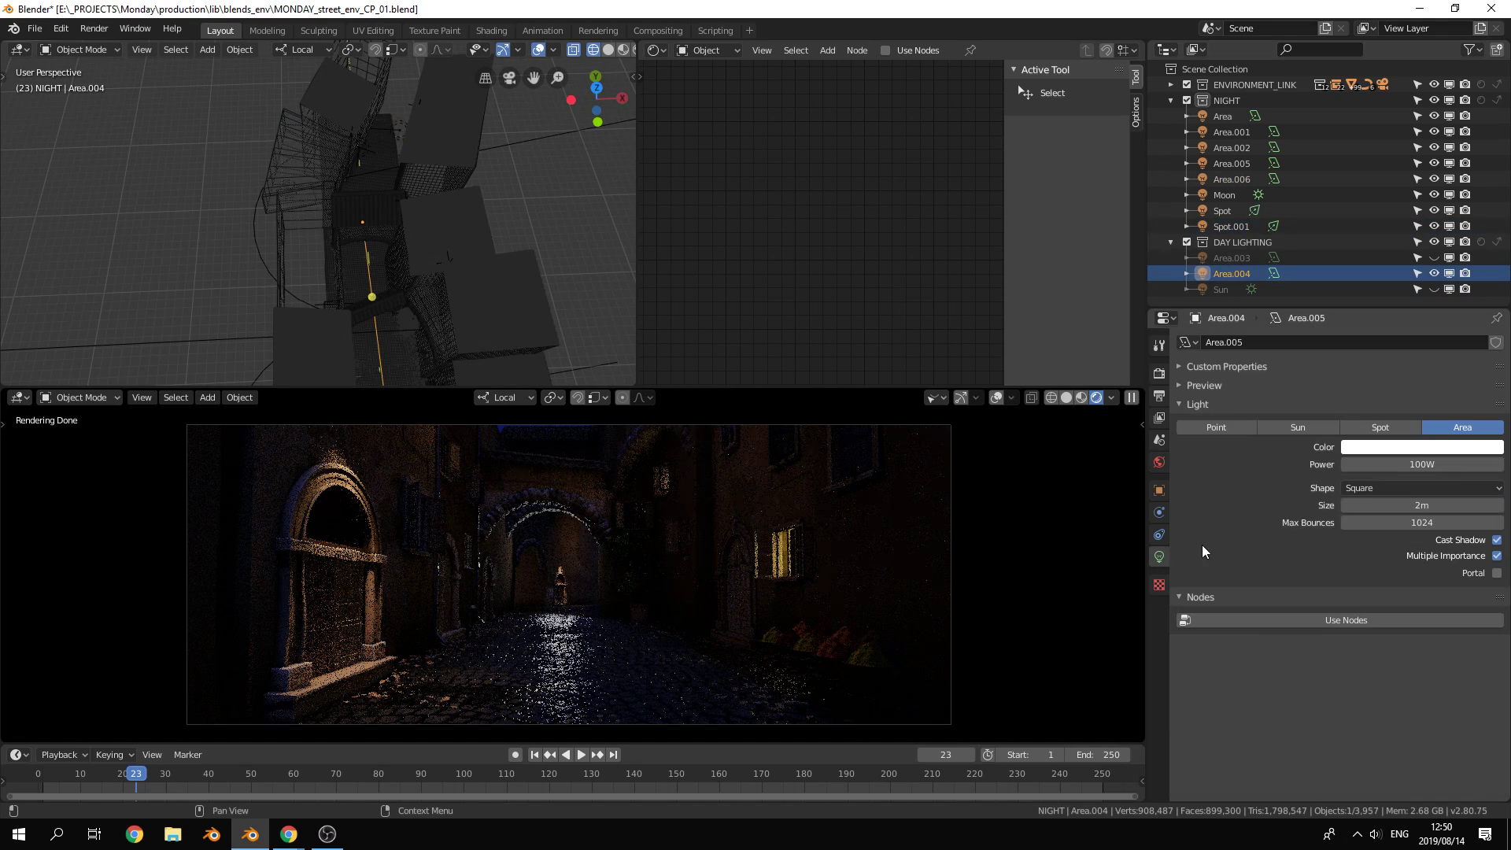
left_click(1419, 447)
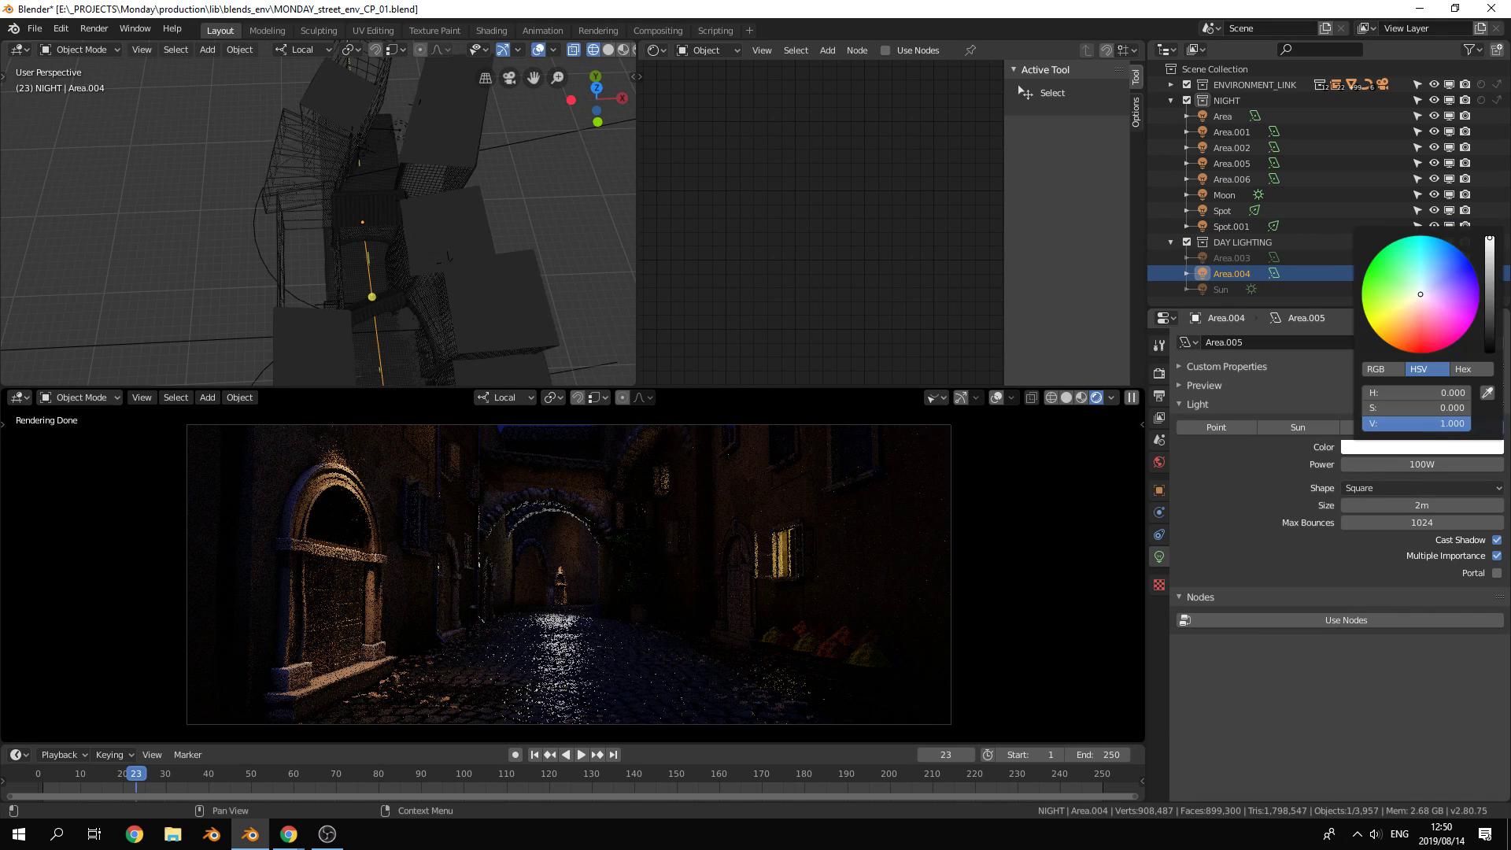
left_click(1414, 306)
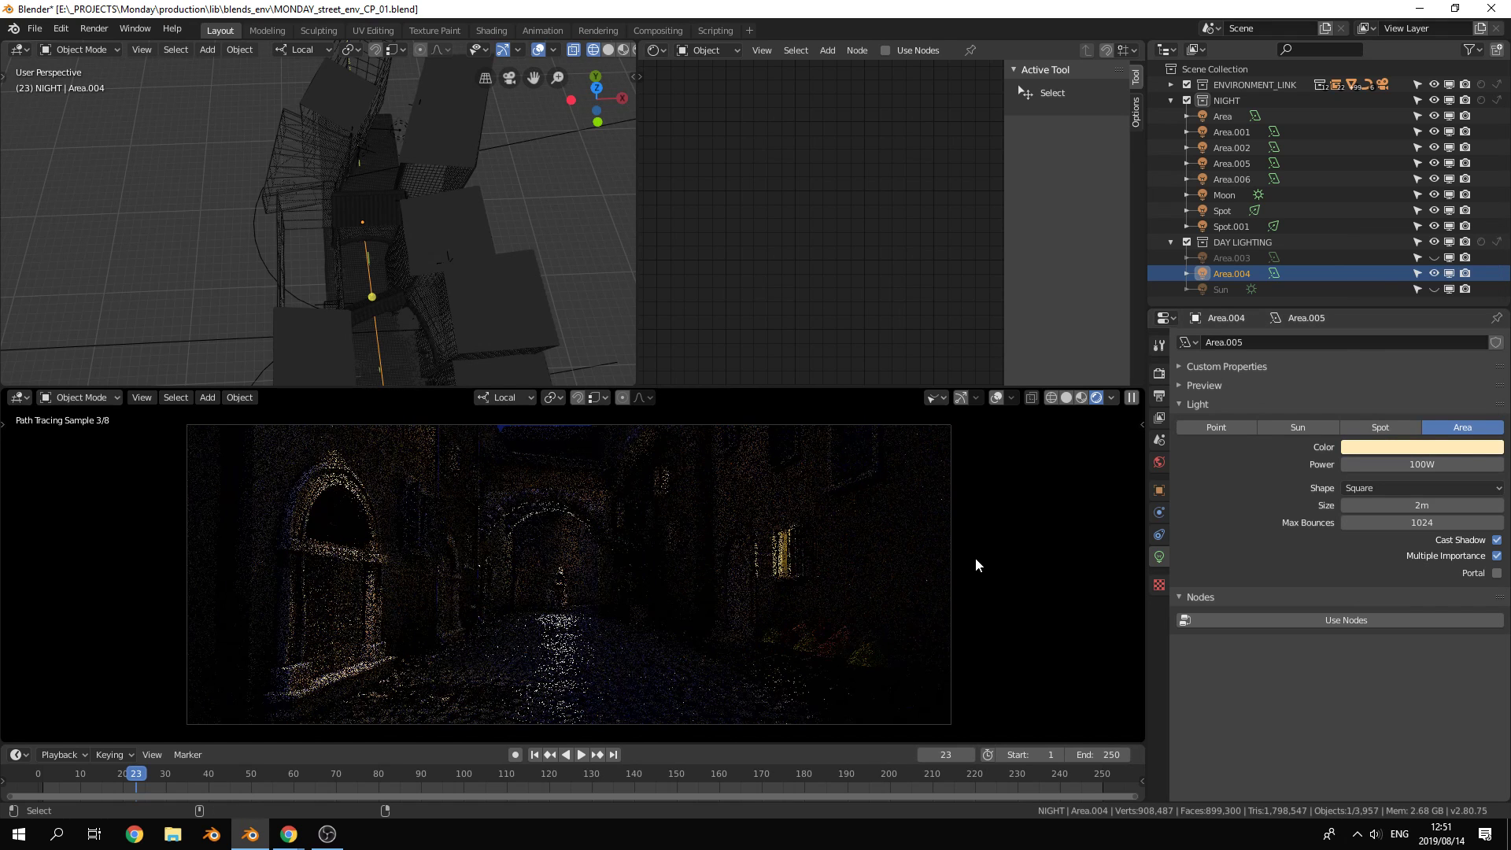
key("ctrl+alt+space")
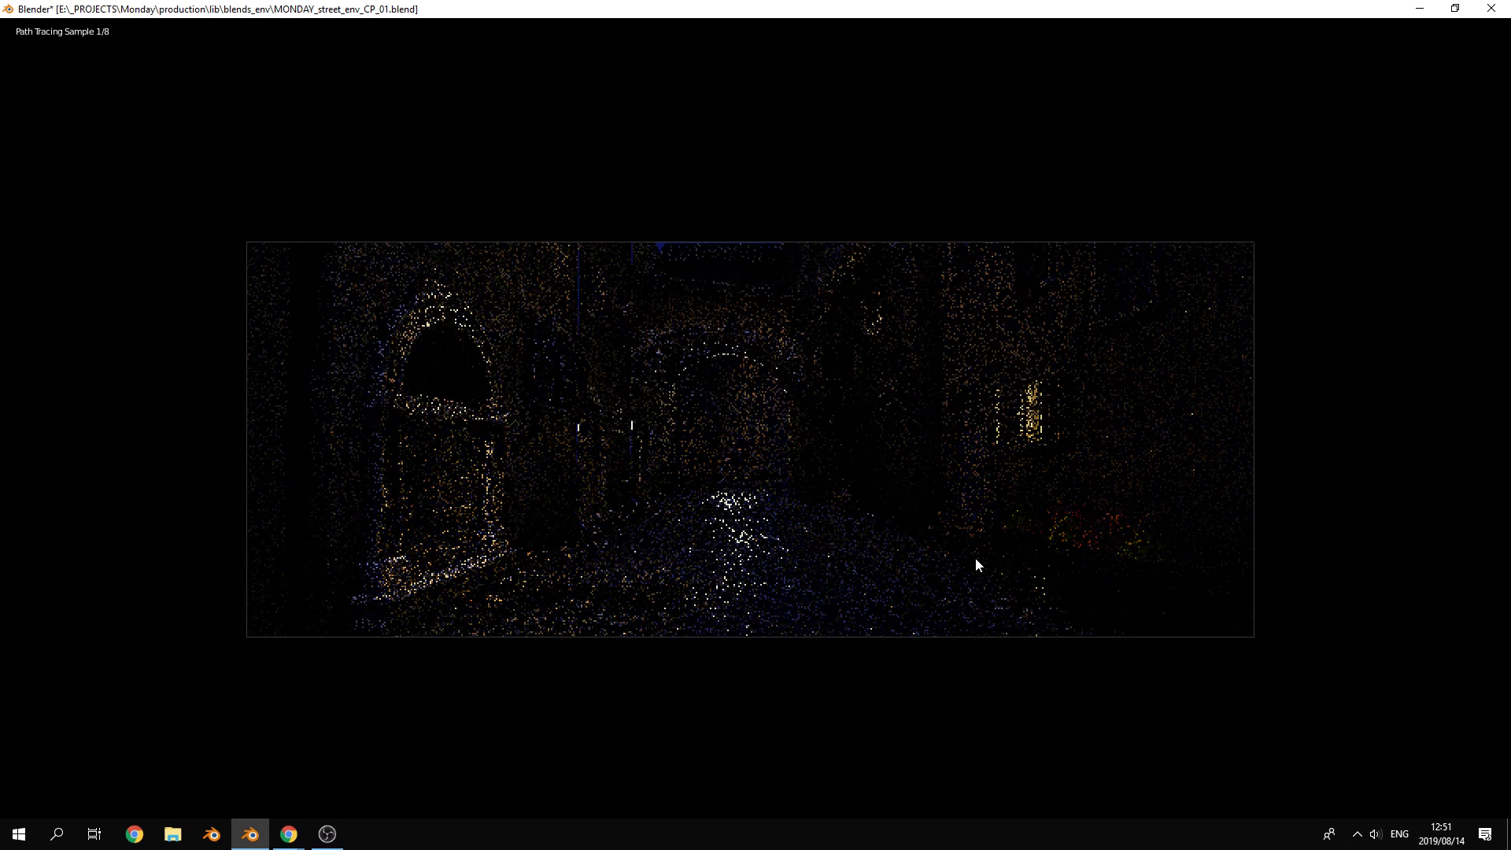